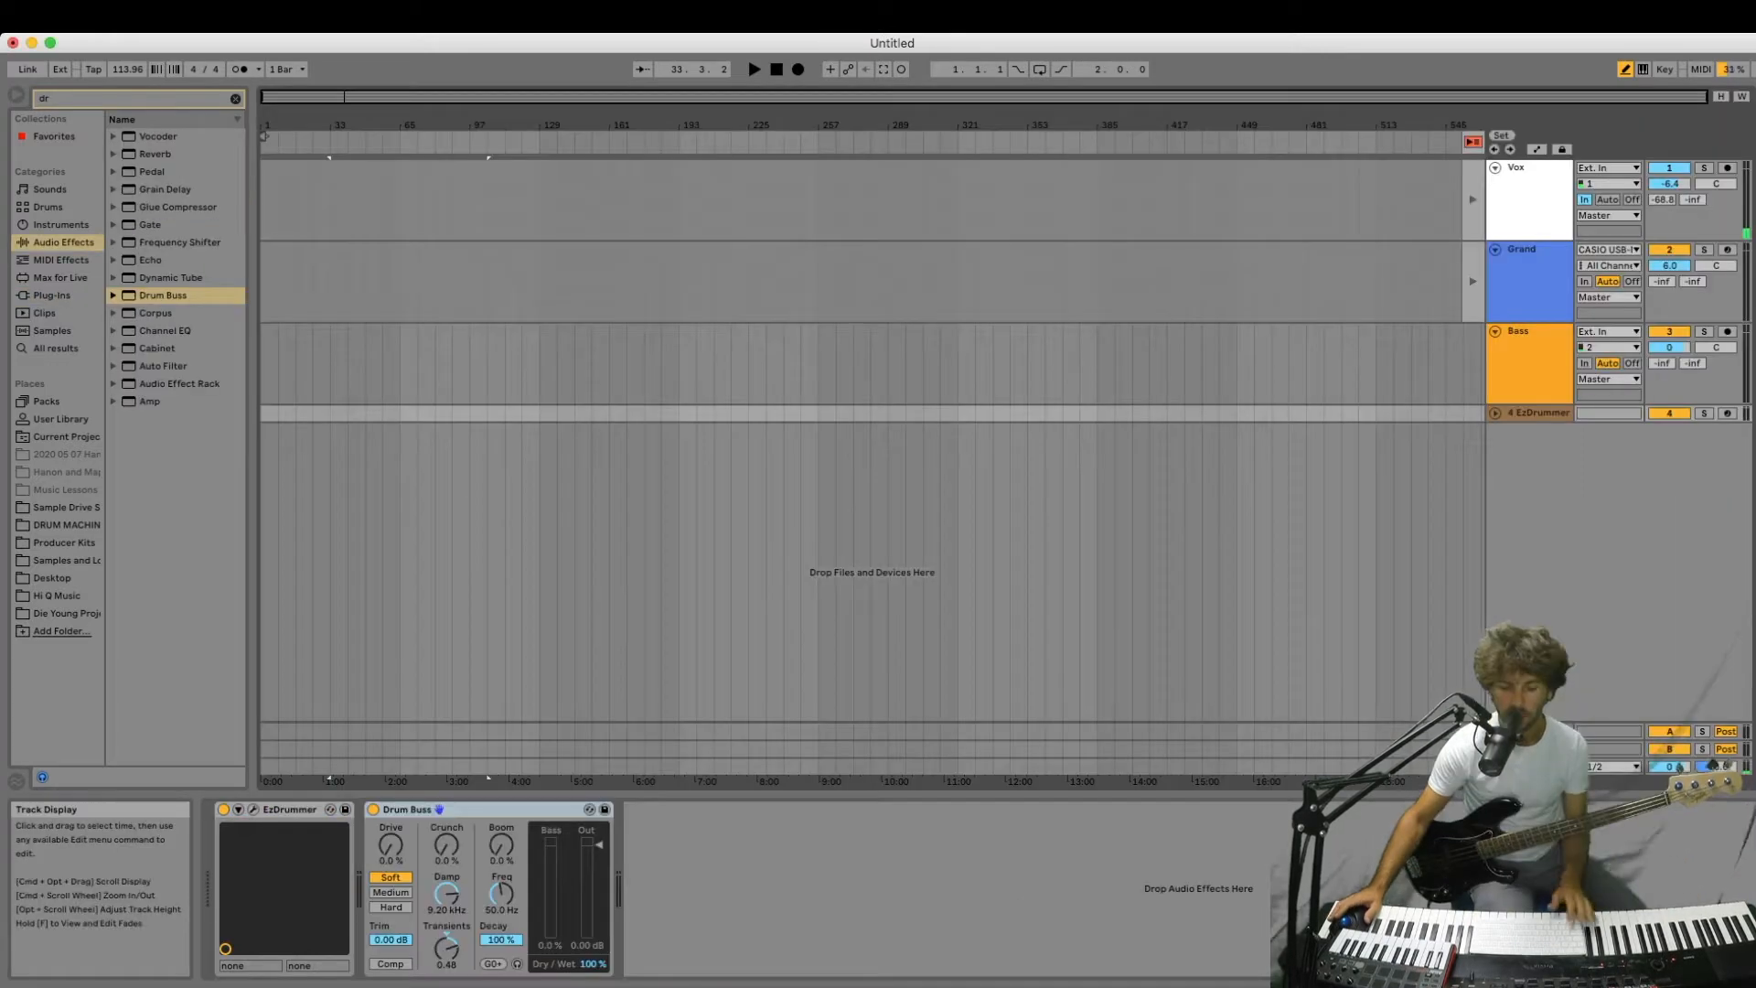
Unfold the 4 EzDrummer track and enlarge it in the Arrangement to about twice the height of the Bass track.
key("Tab")
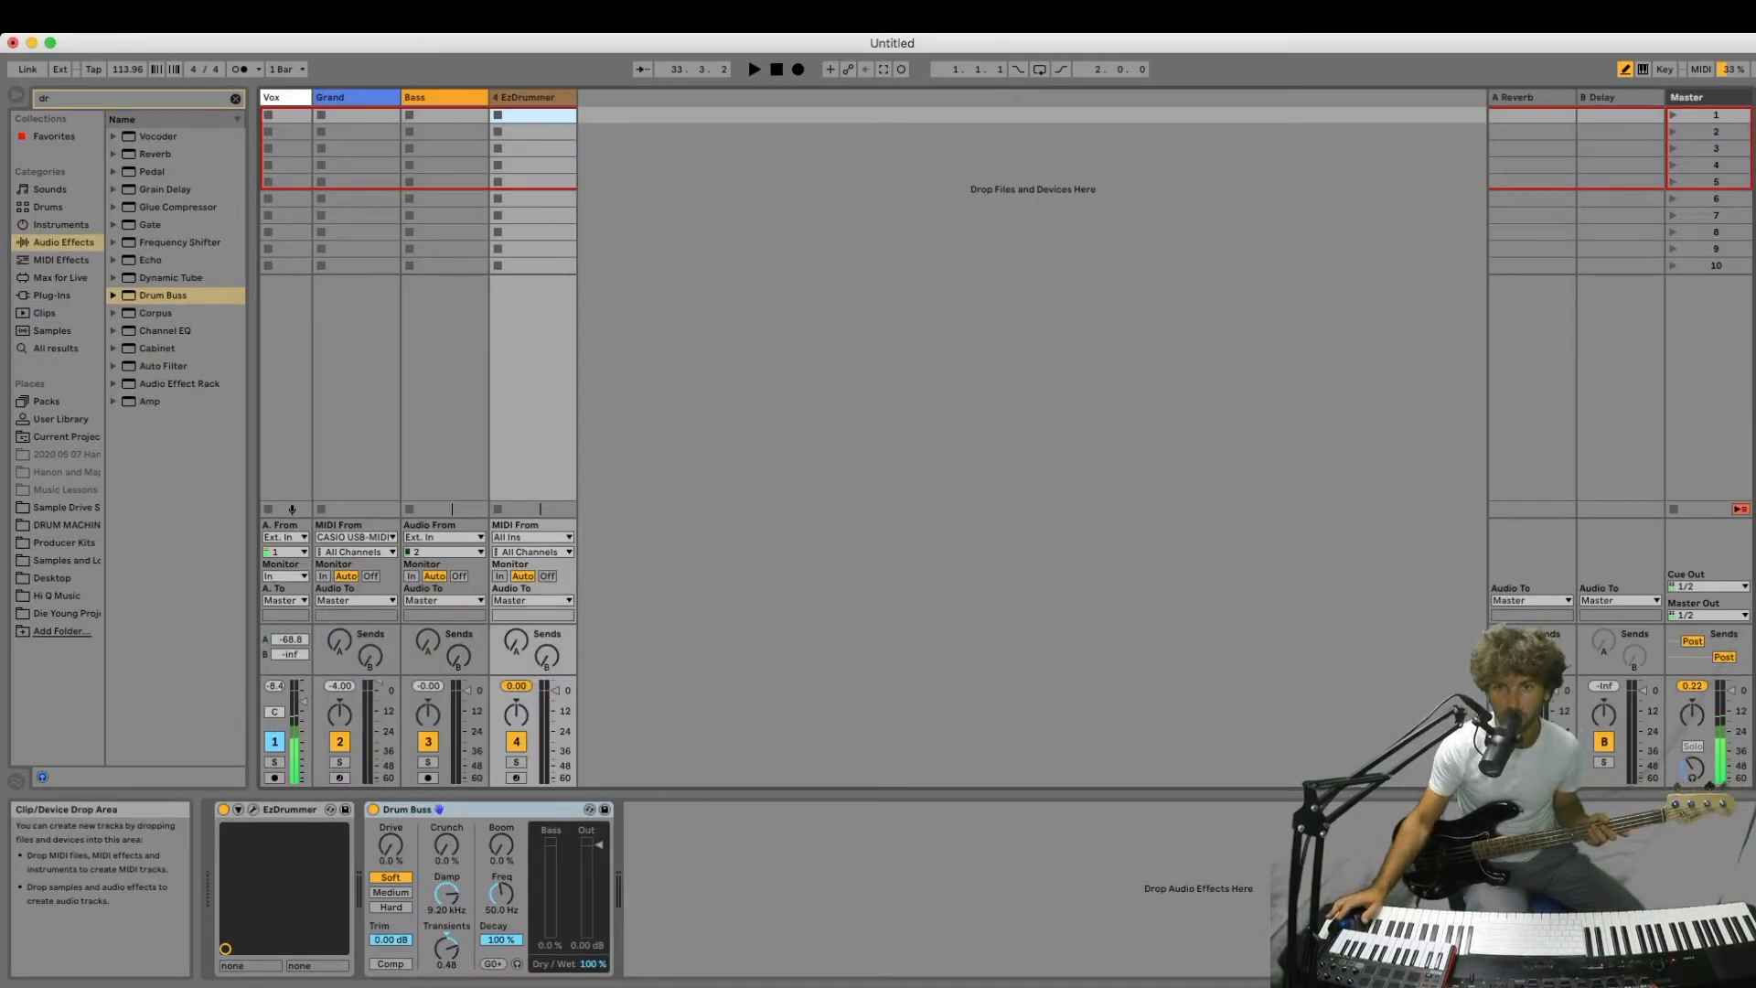
key("Tab")
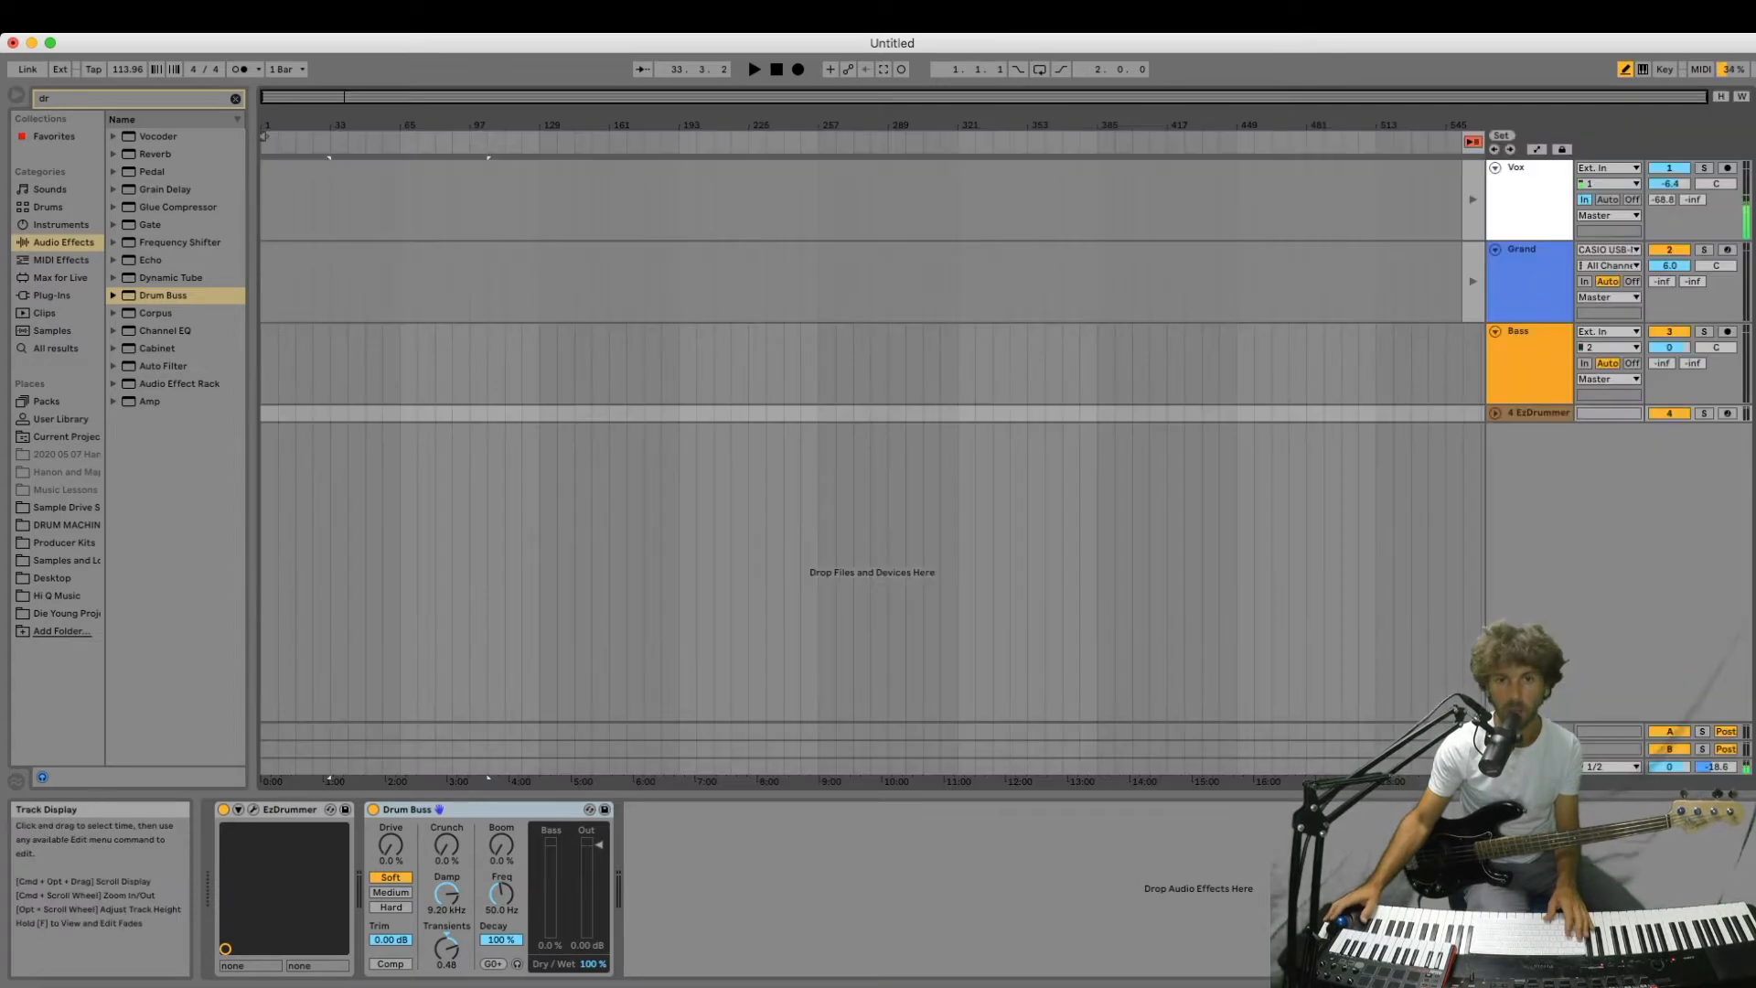
scroll(871, 567, "up", 5)
left_click_drag(1530, 422, 1529, 564)
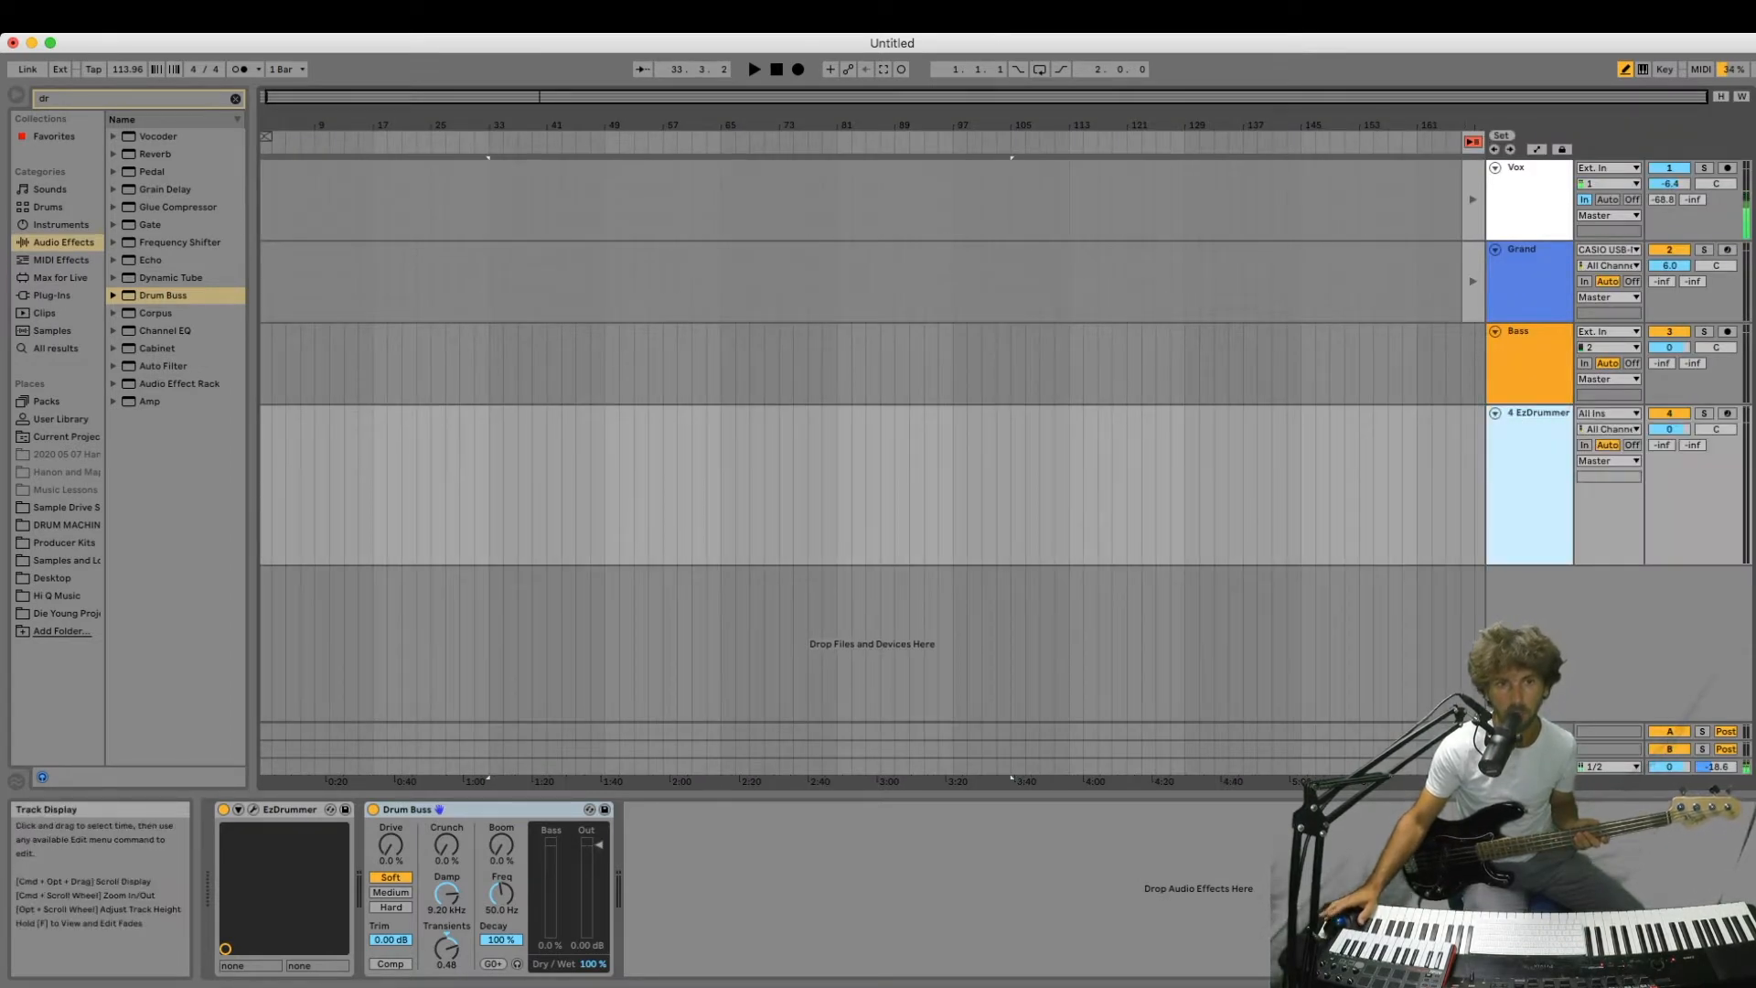
Stop the drum recording, copy the recorded EzDrummer clip from the Session to bar 1 of the Arrangement, and switch playback back to the Arrangement.
key("Tab")
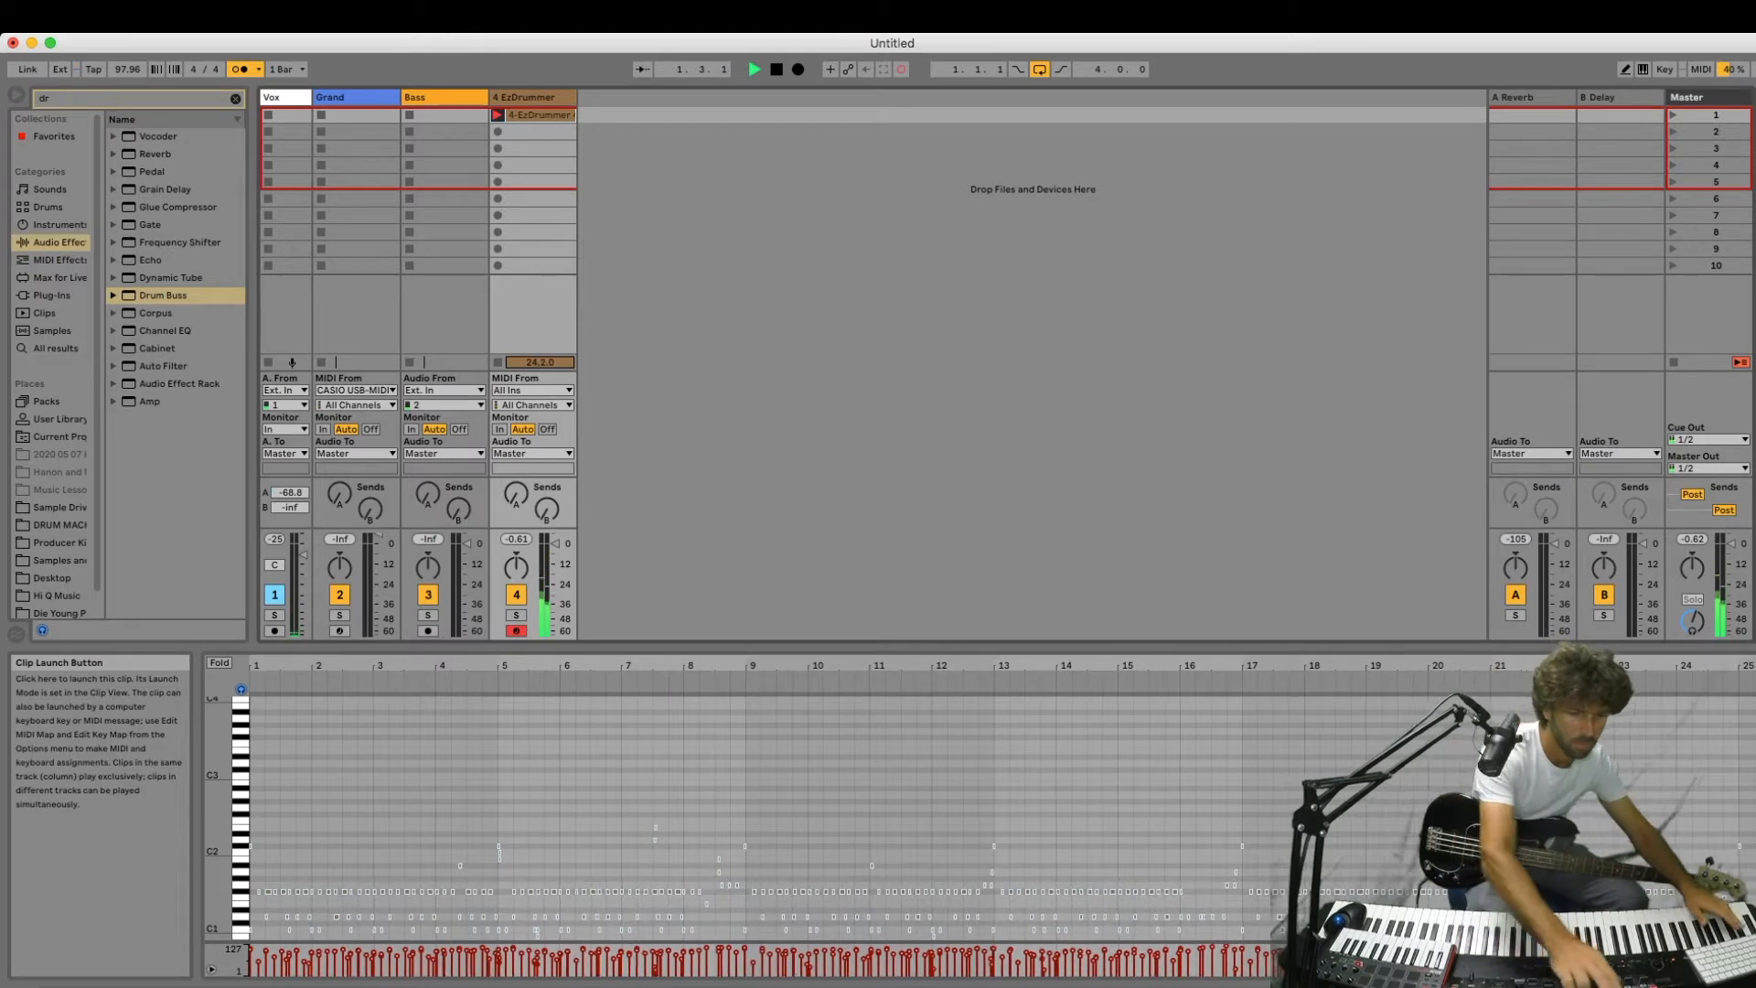
key("space")
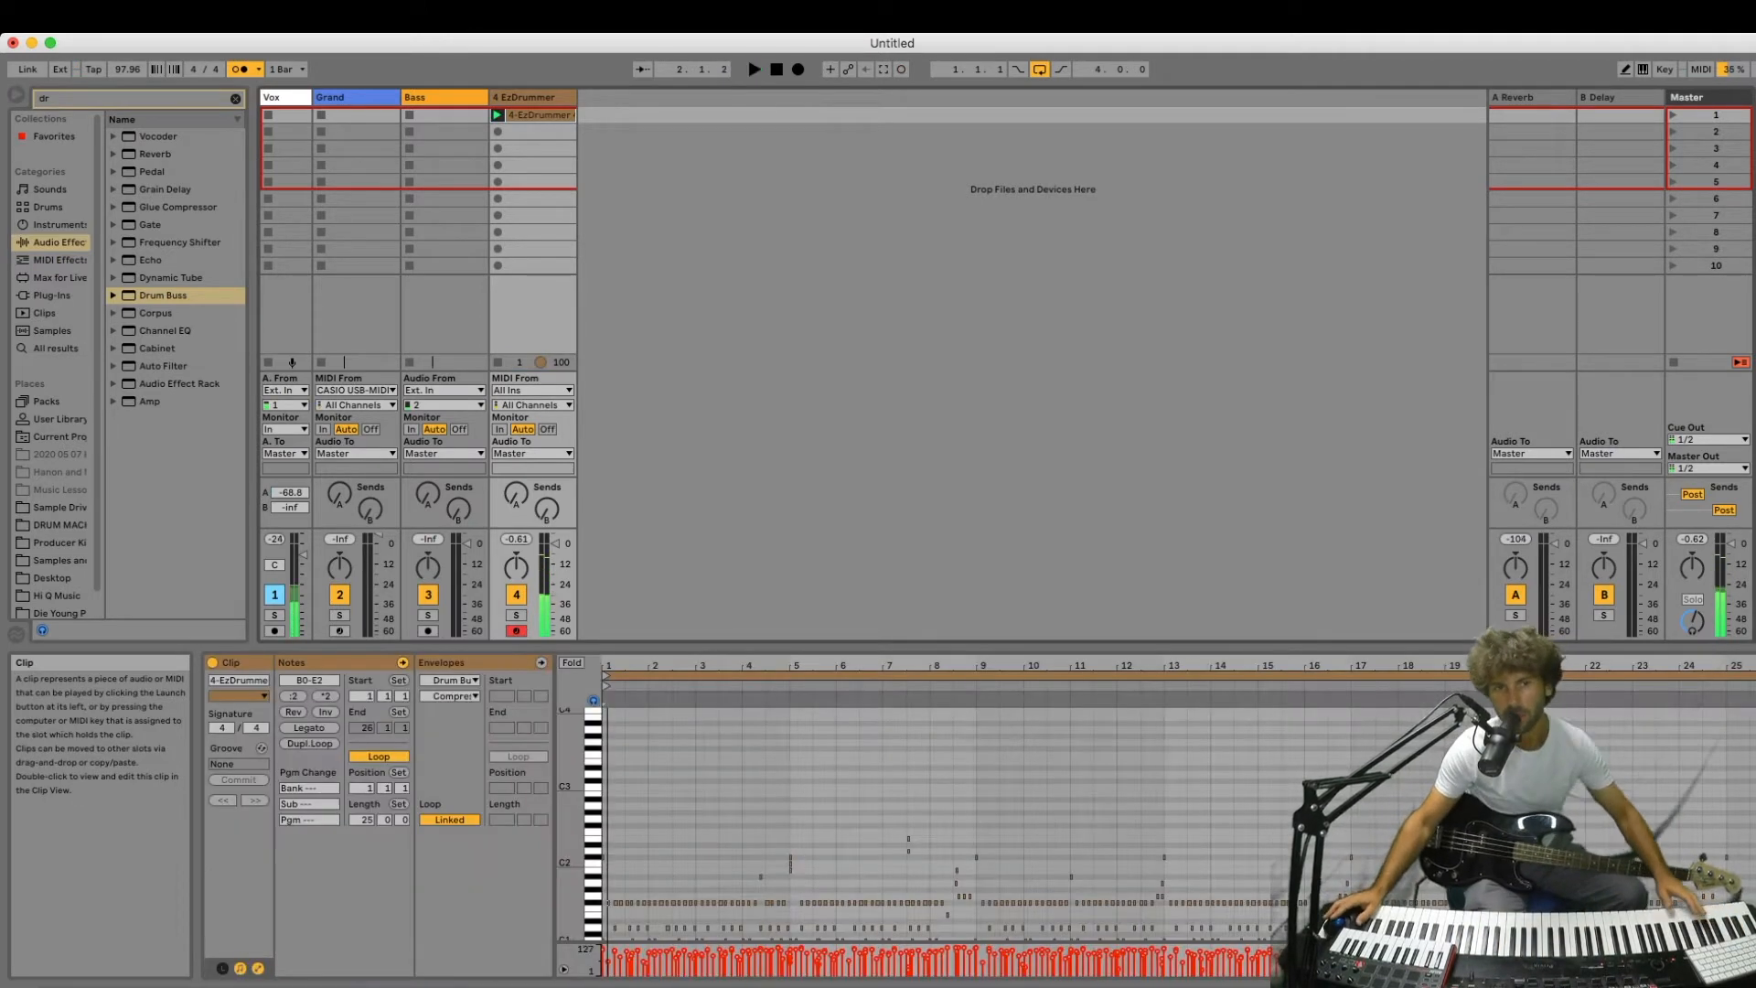
key("Tab")
left_click_drag(540, 115, 264, 494)
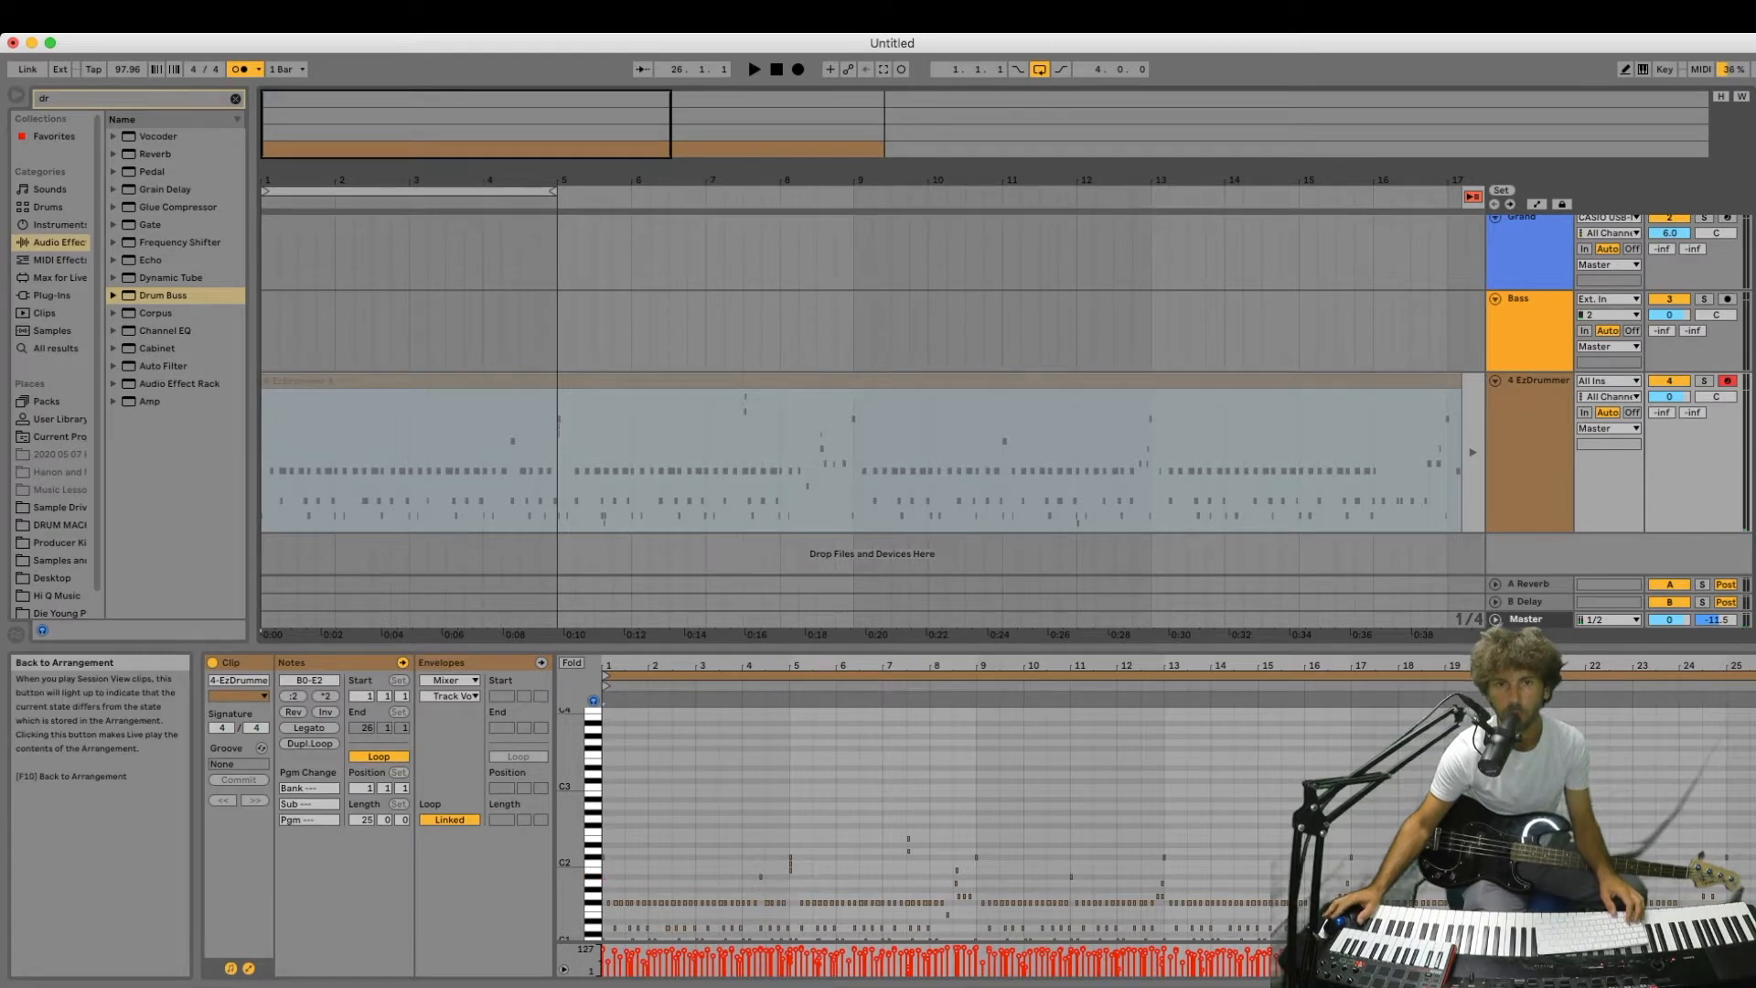
left_click(1473, 197)
Split the drum clip at bar 5 in the Arrangement and delete everything after the split.
key("super+e")
left_click(732, 381)
key("Delete")
Set the drum clip's loop to its first four bars and play back the Arrangement.
left_click(412, 381)
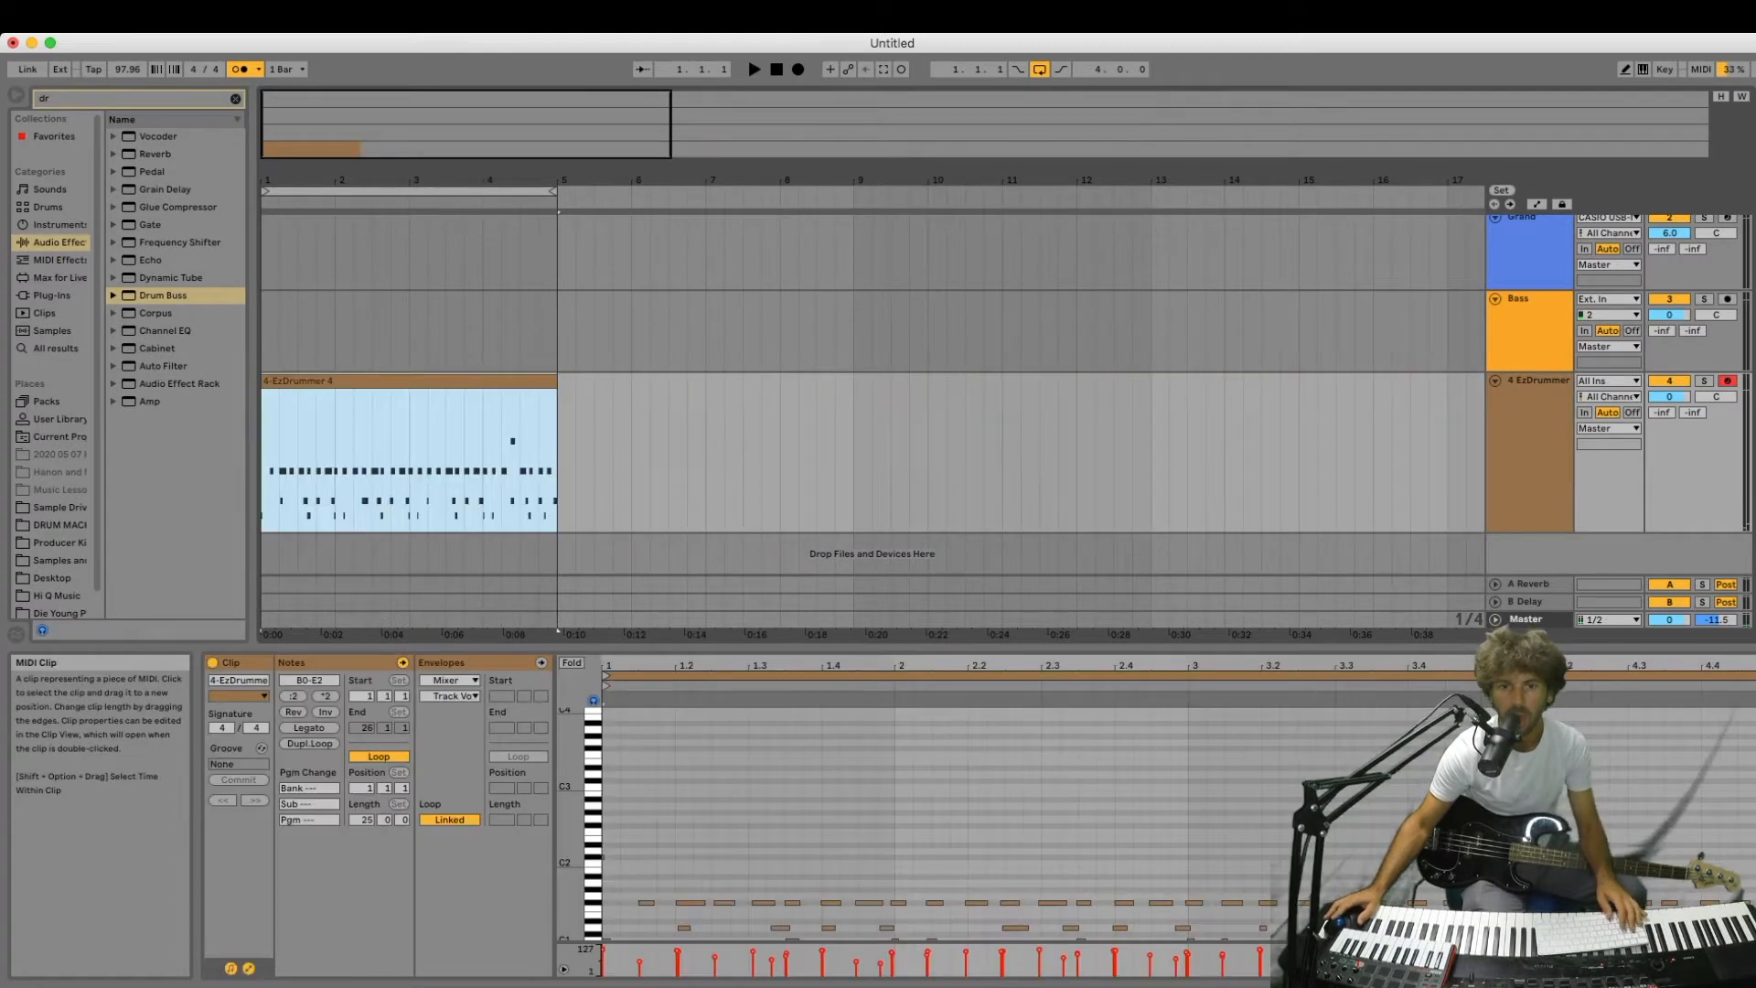
left_click(945, 805)
left_click_drag(945, 666, 945, 558)
left_click_drag(842, 799, 590, 809)
key("super+l")
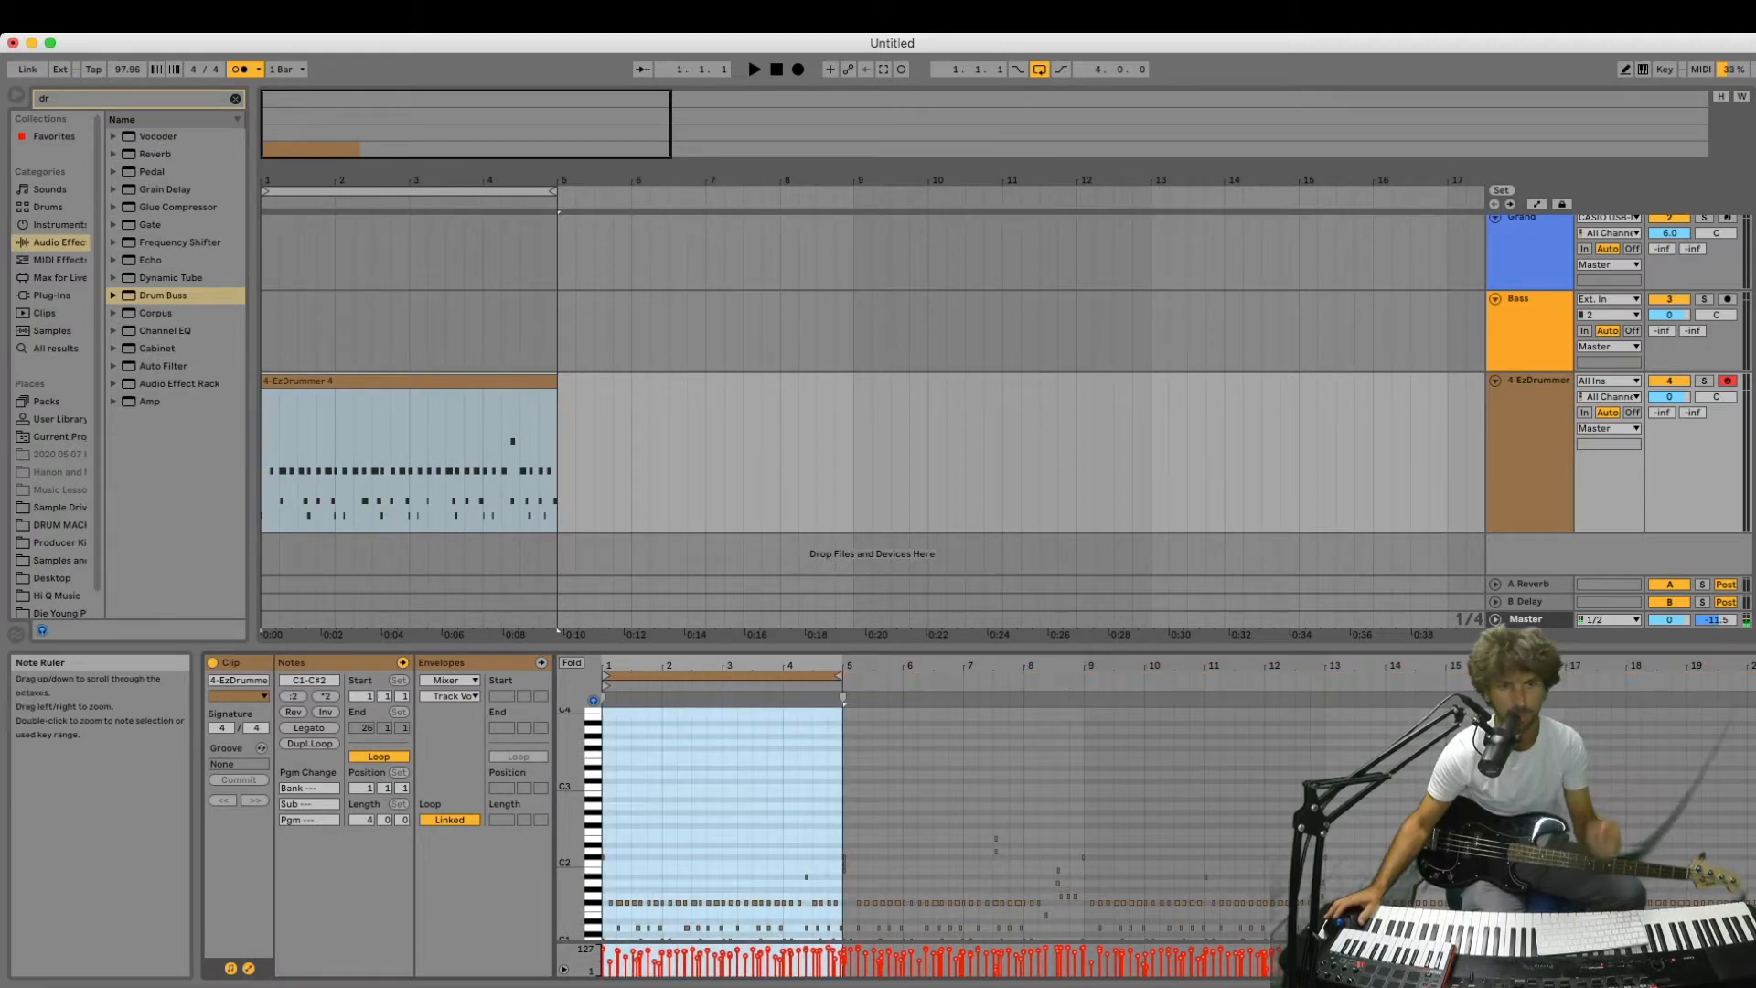
key("space")
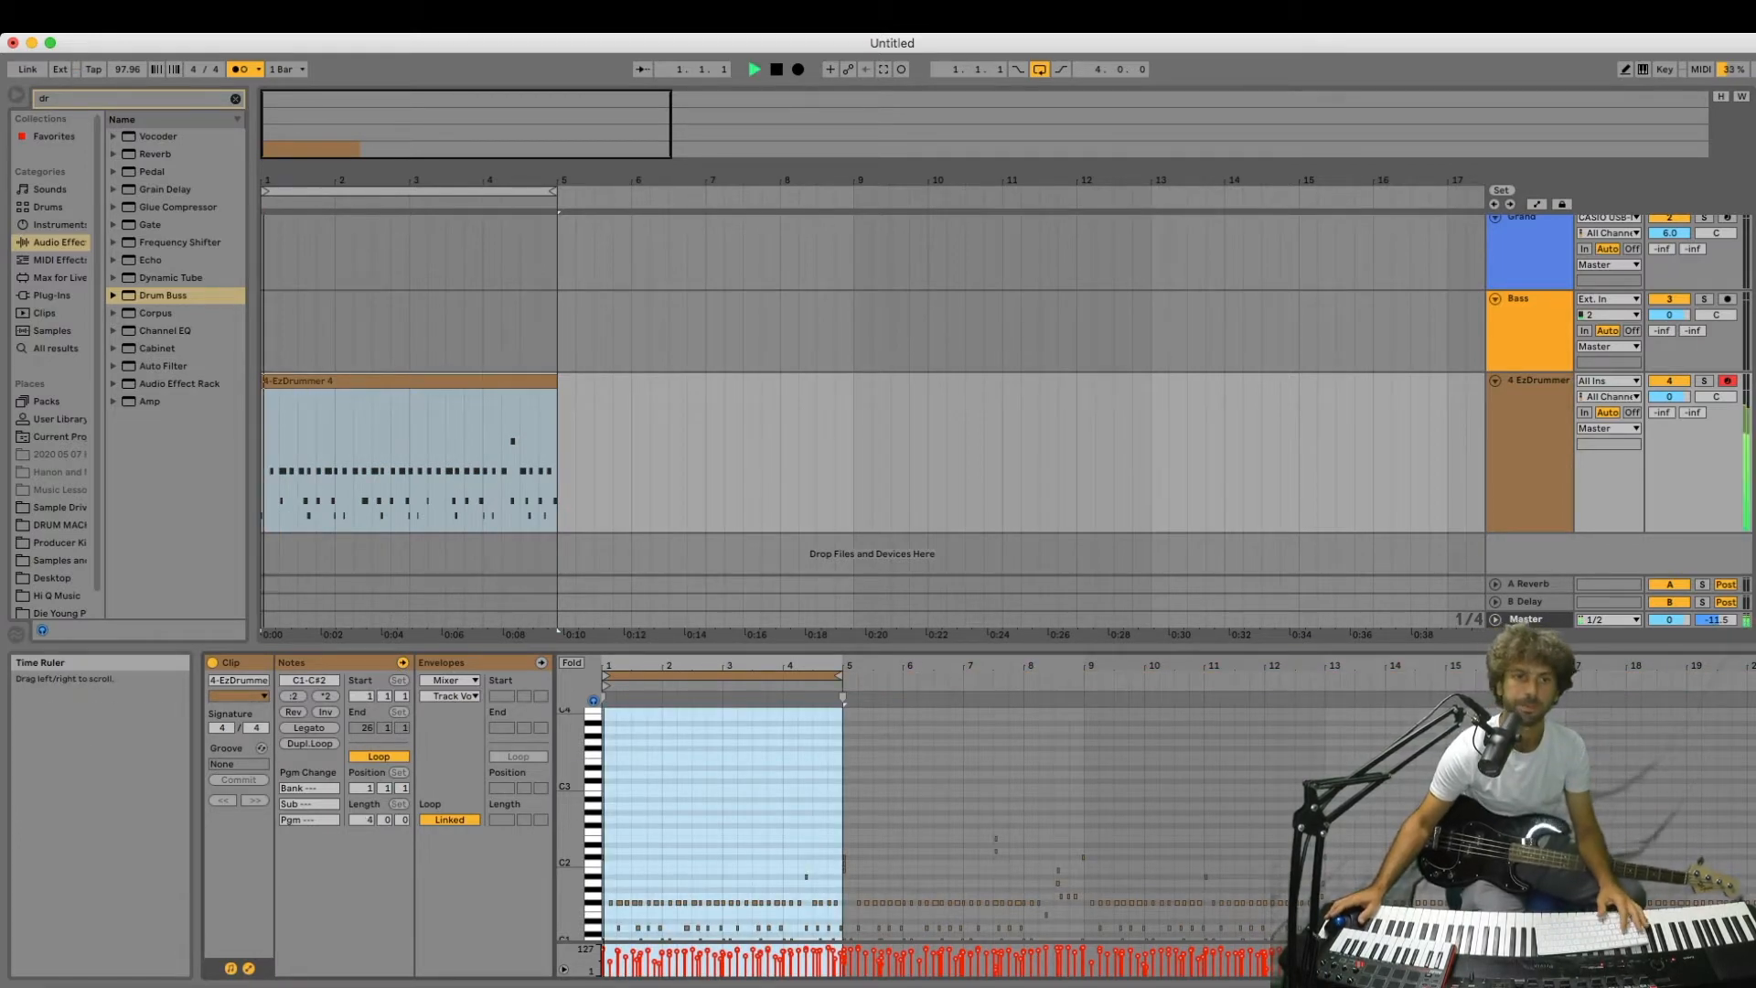
mouse_move(302, 180)
left_mouse_down()
mouse_move(302, 220)
mouse_move(302, 183)
left_mouse_up()
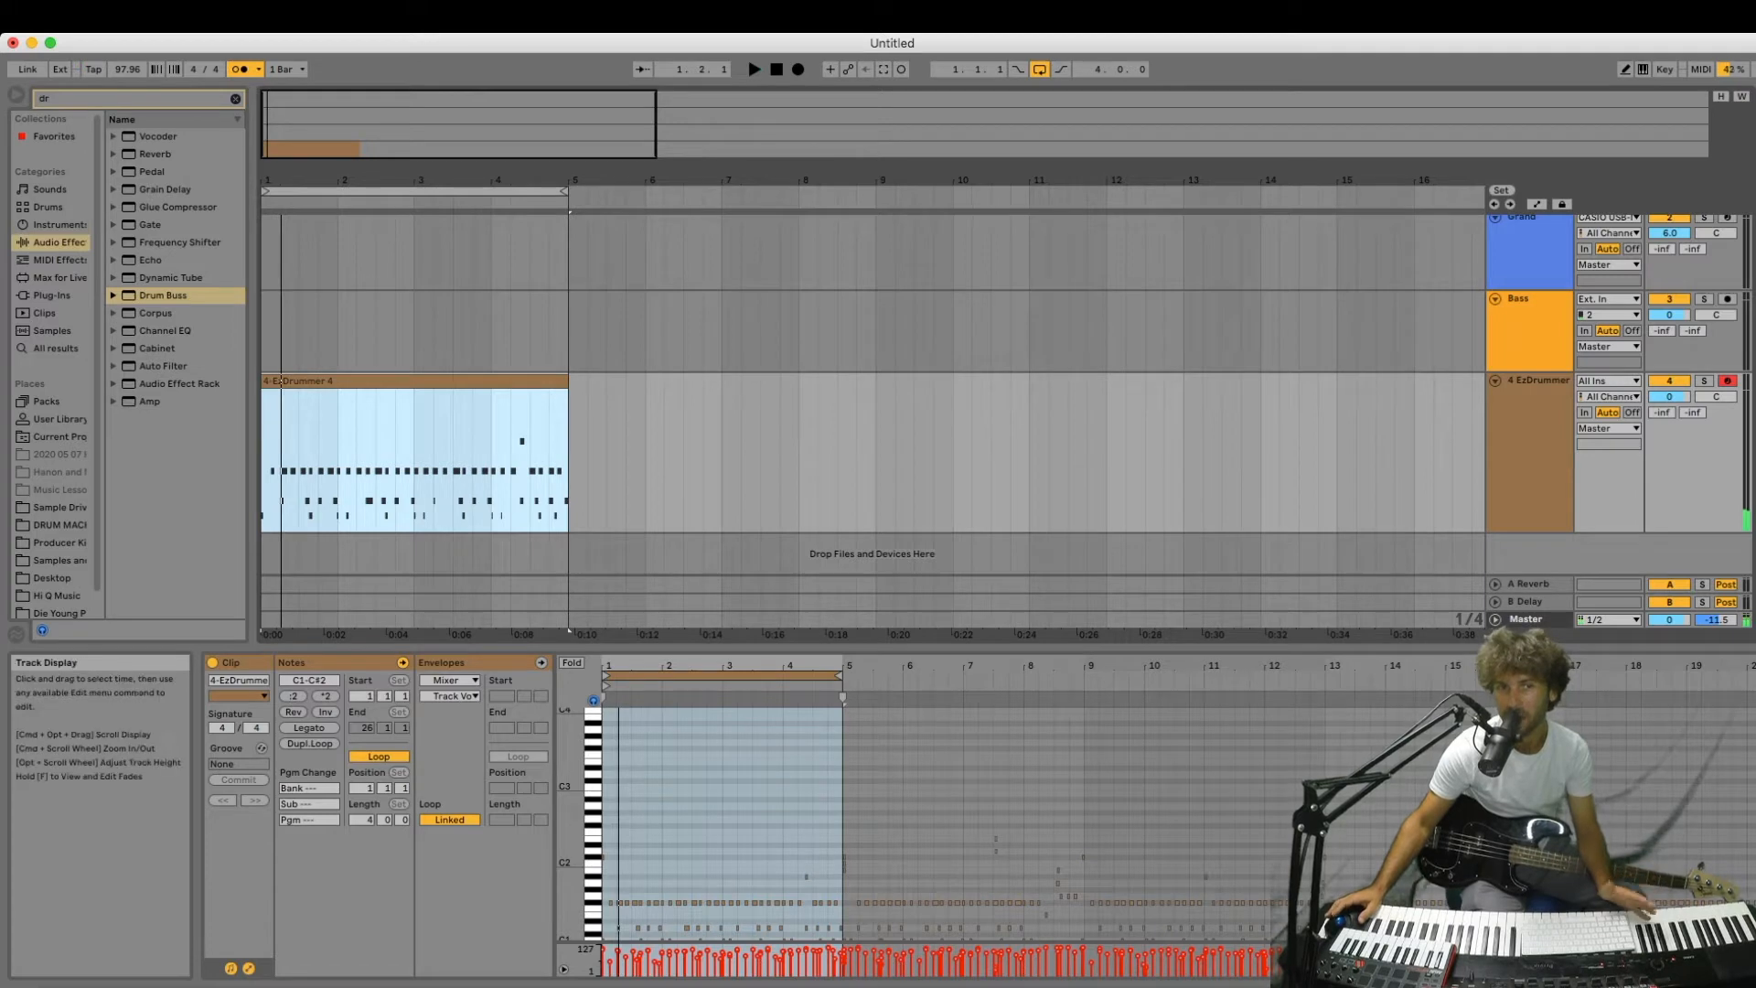
Split the drum clip at bar 4 and select the resulting one-bar clip.
left_click(491, 457)
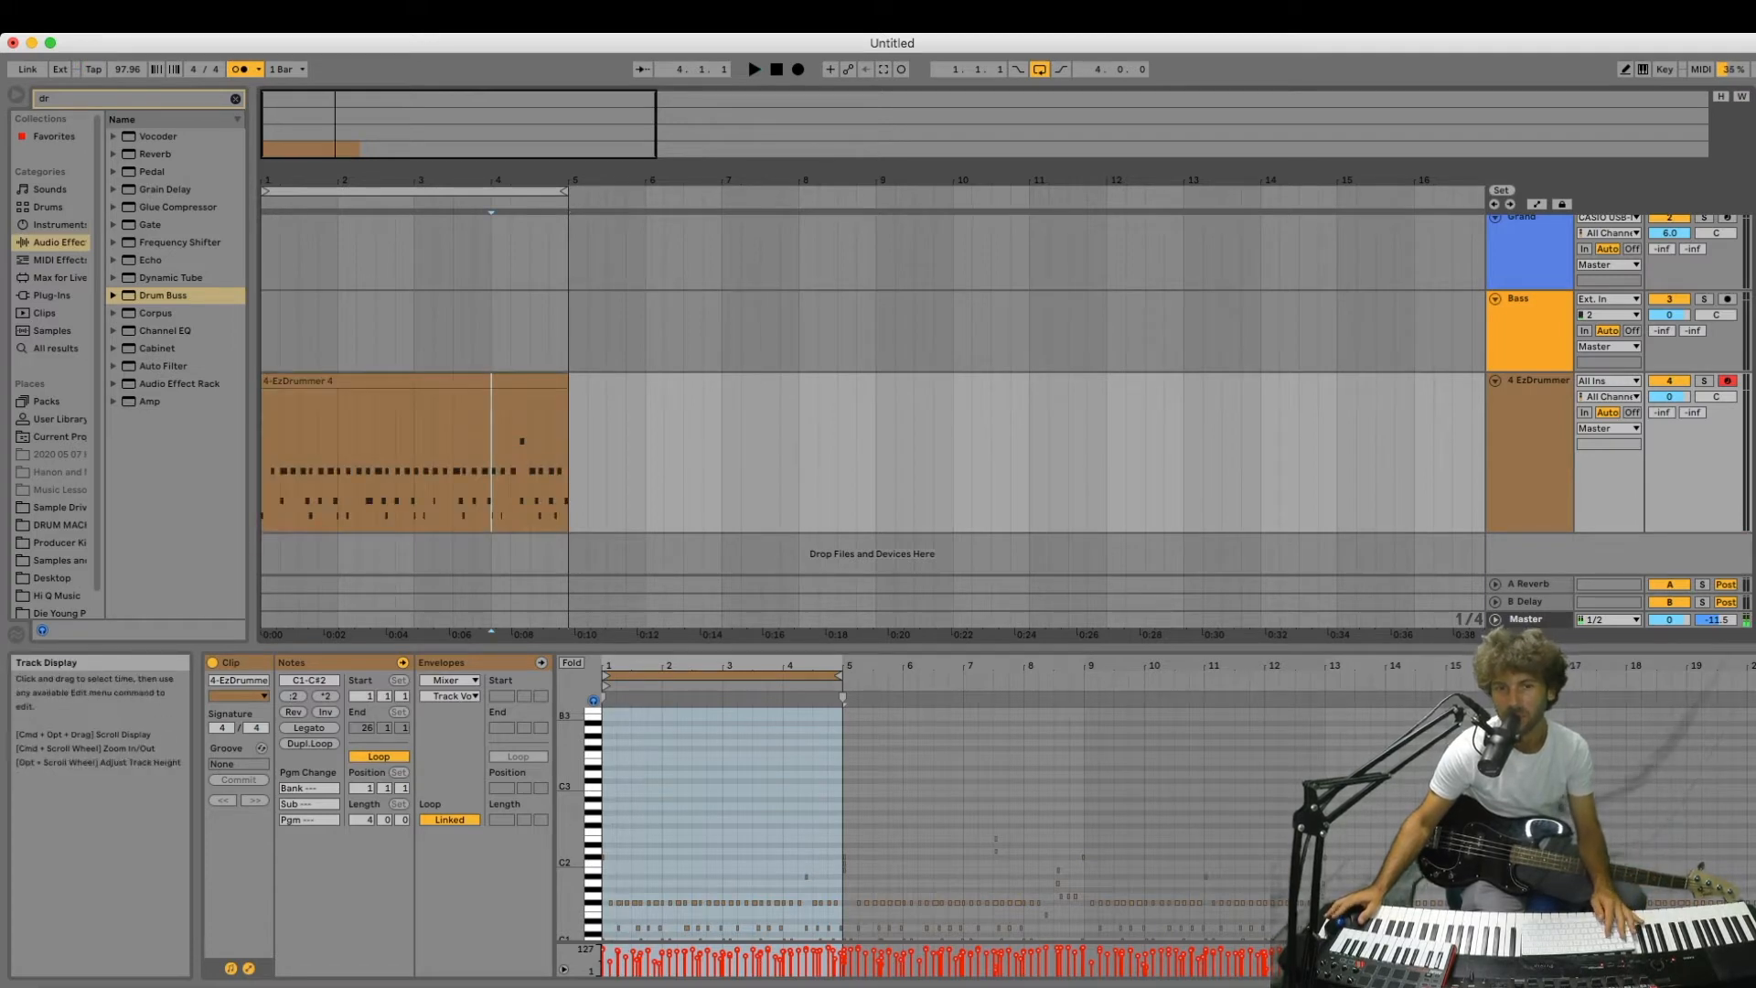
left_click(782, 736)
left_click_drag(783, 735, 798, 735)
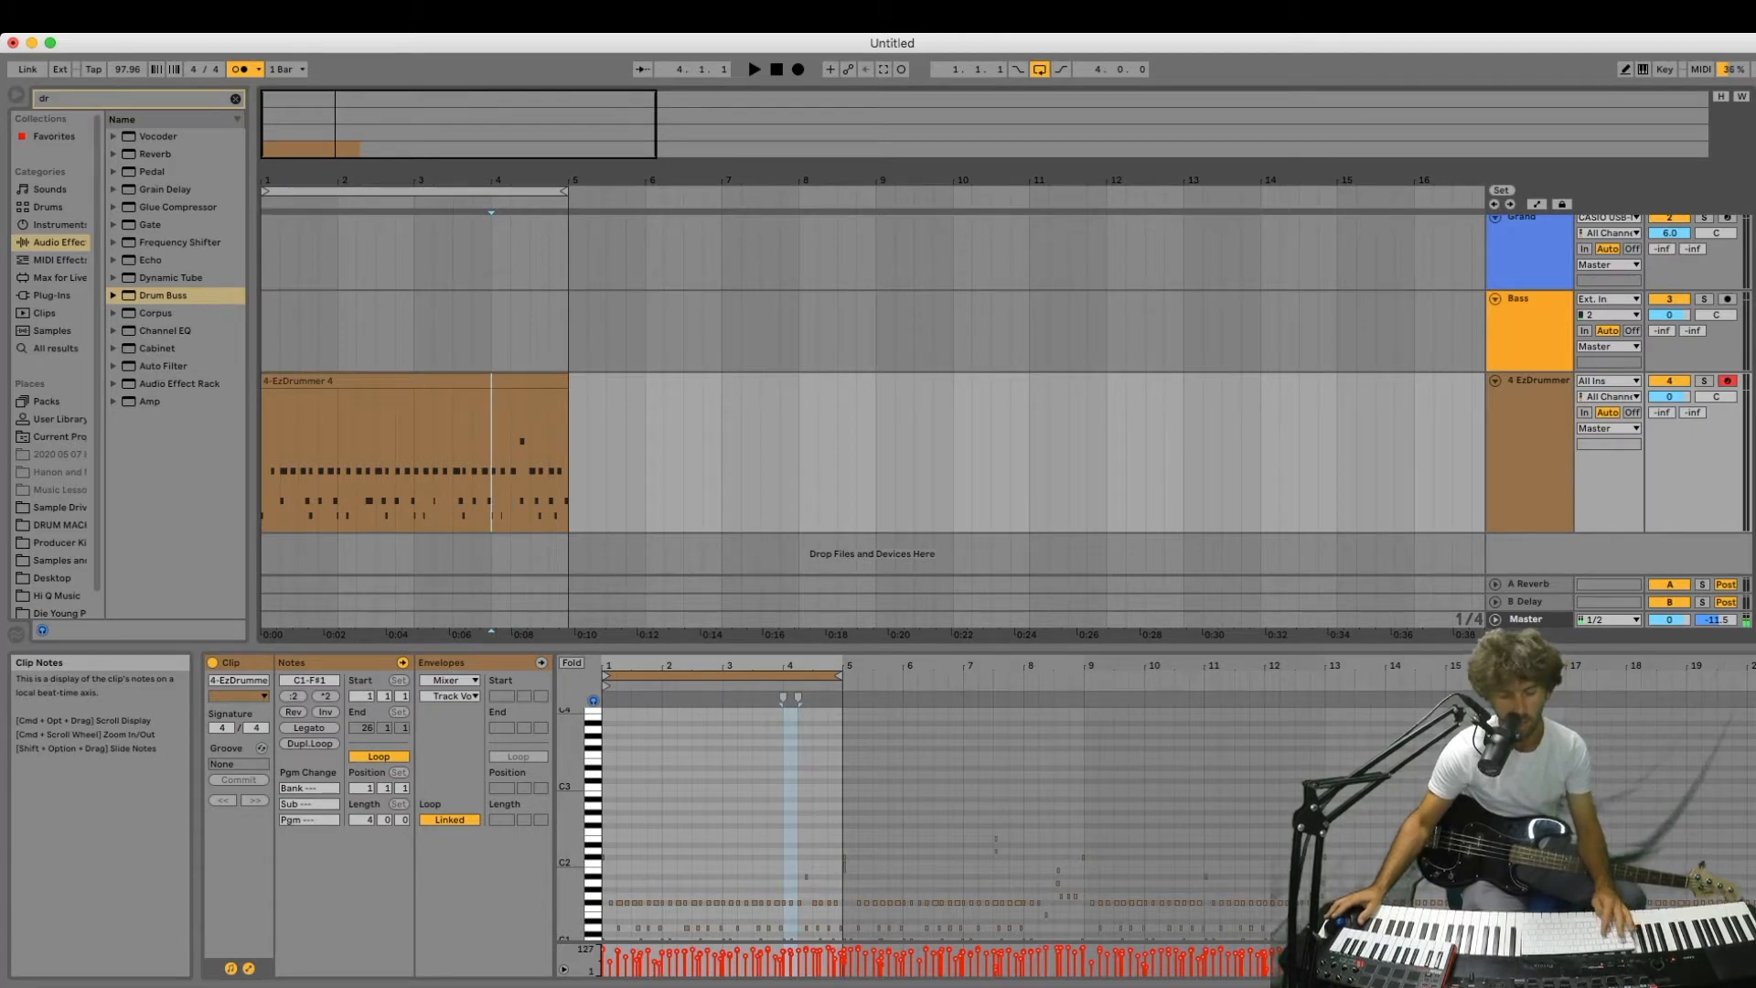
key("super+e")
left_click(529, 380)
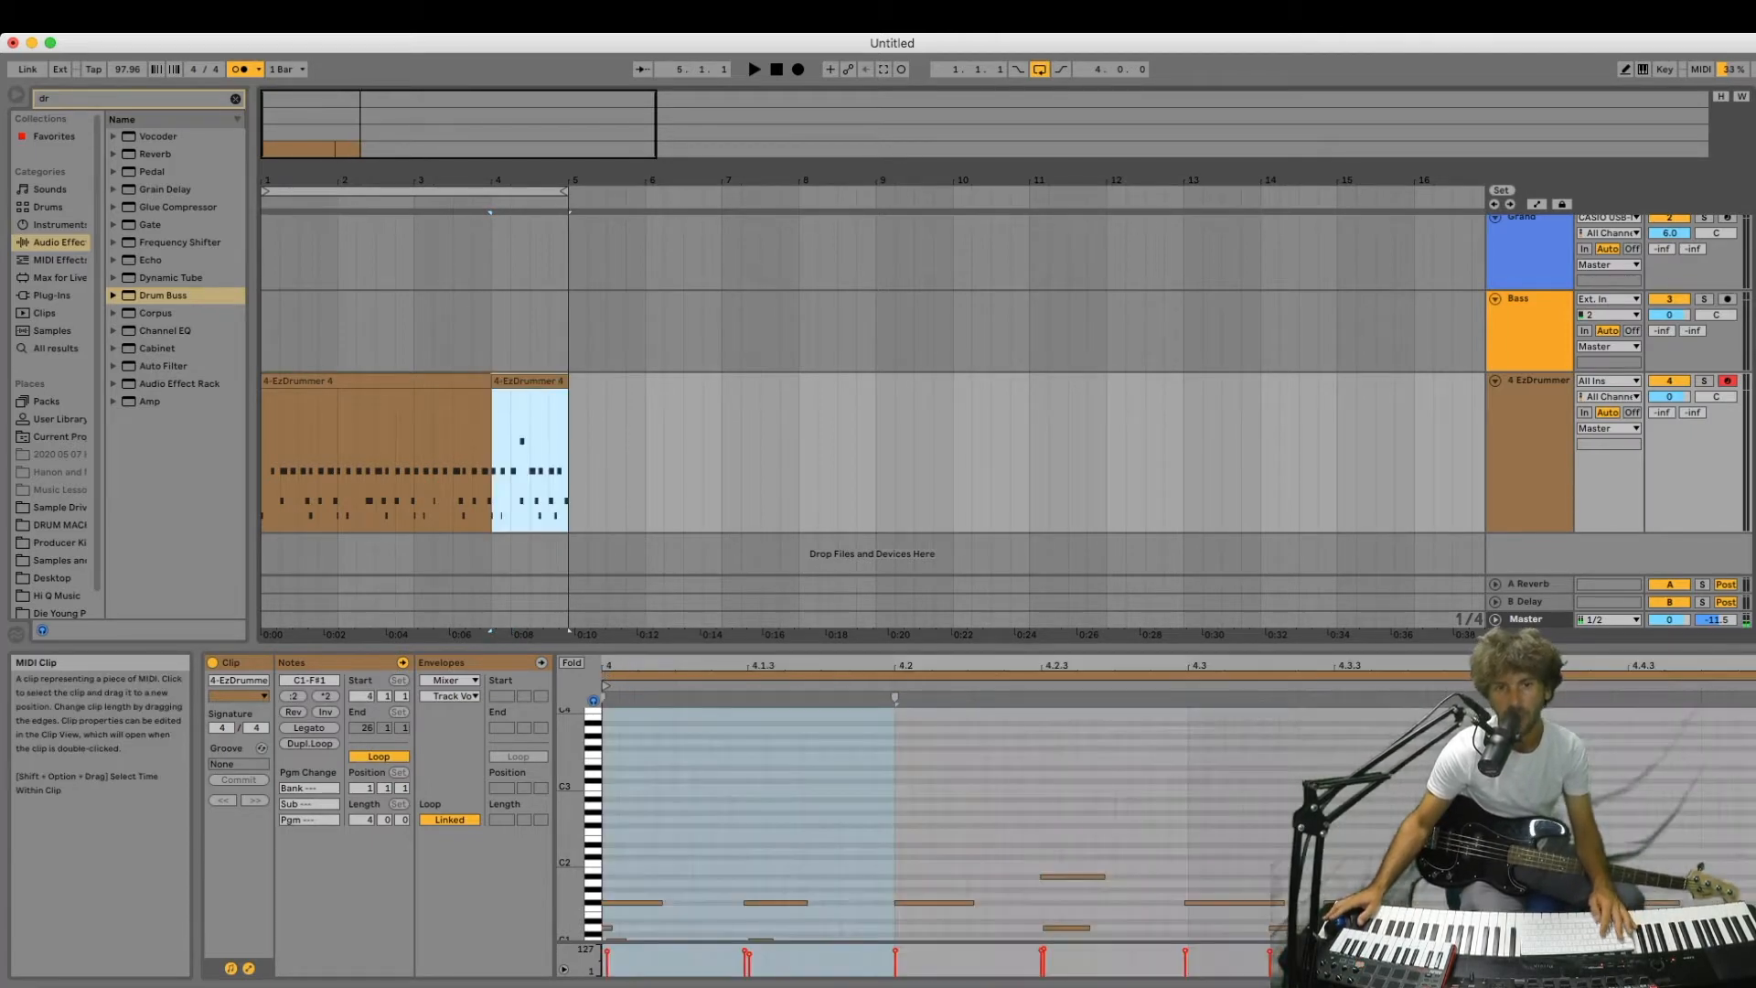
Shift the loop of the one-bar drum clip forward to position 5.1.1 and audition the fill.
left_click_drag(776, 665, 777, 629)
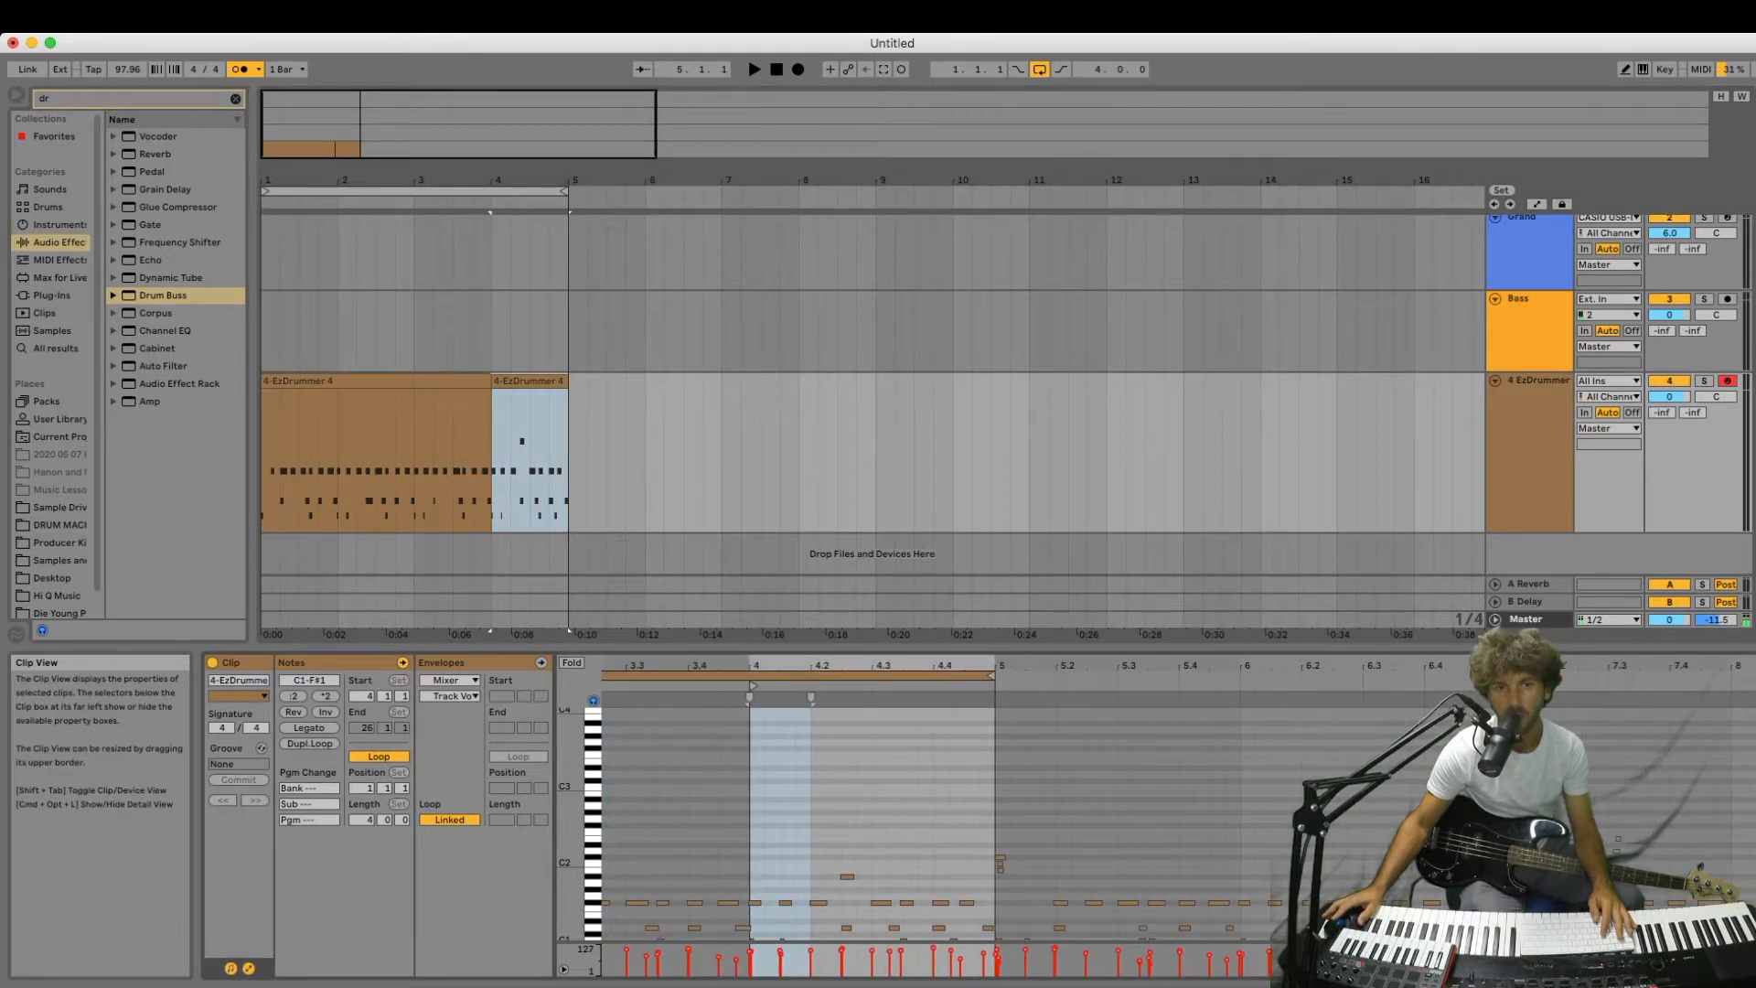
left_click(421, 381)
left_click(529, 380)
left_click(439, 381)
left_click(529, 380)
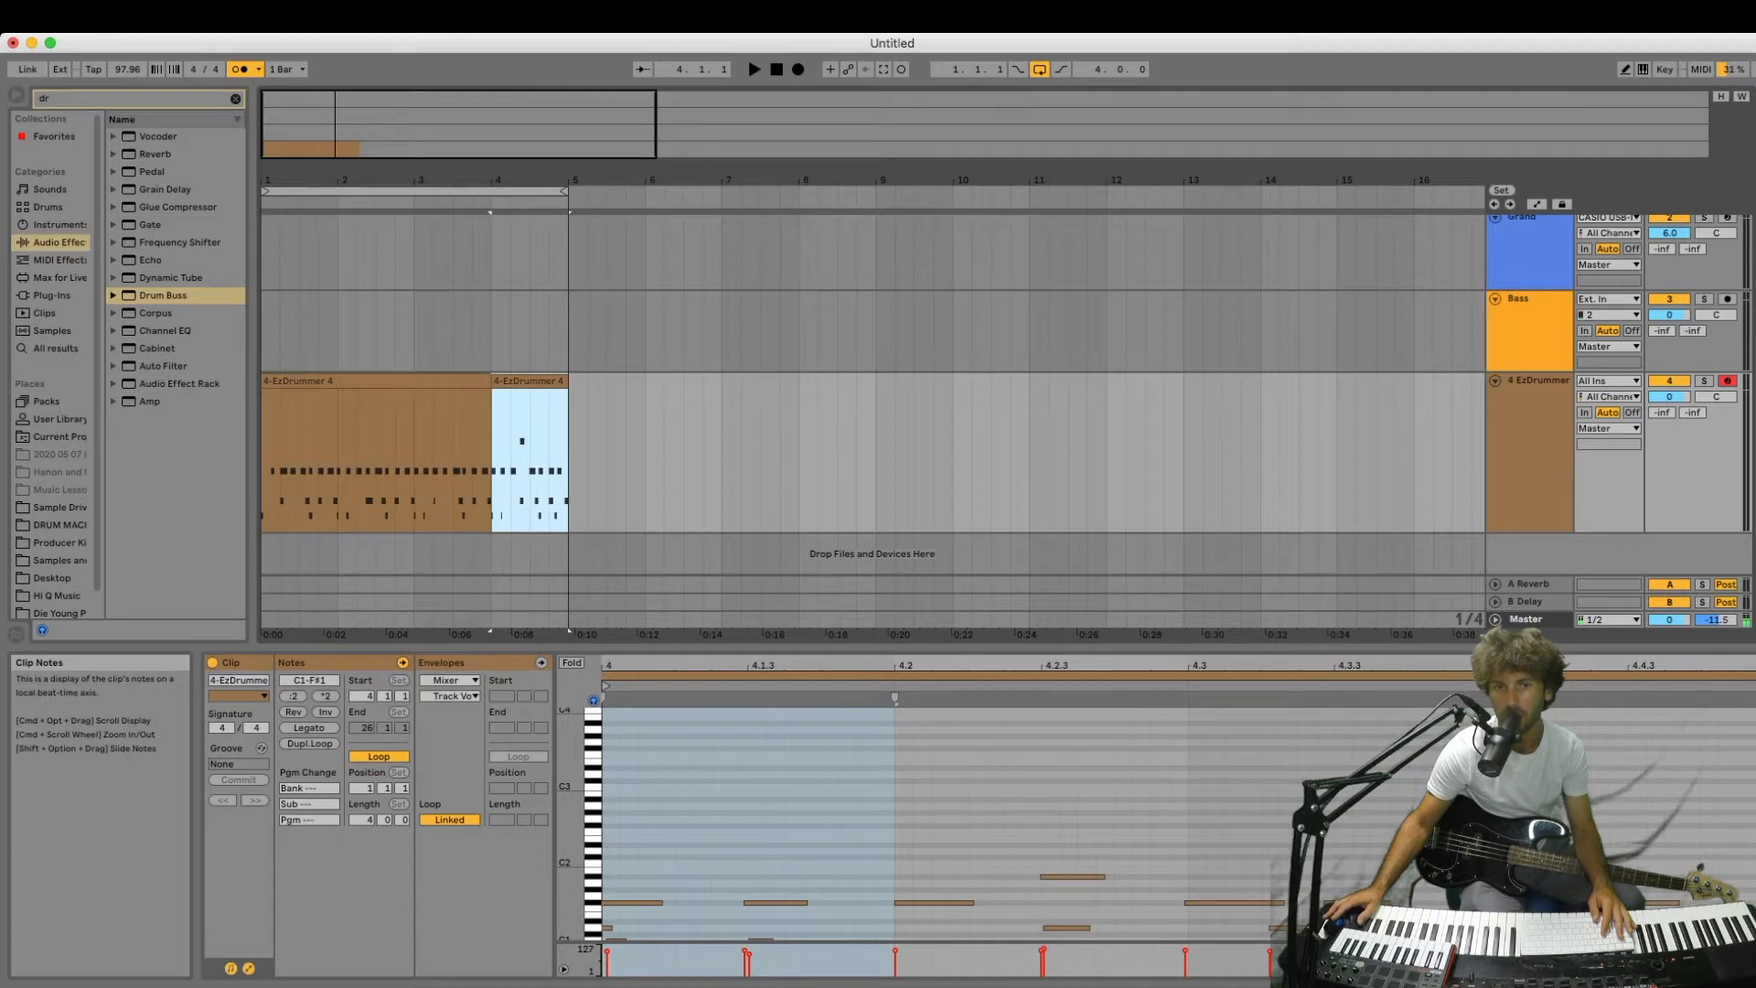
left_click_drag(826, 665, 828, 602)
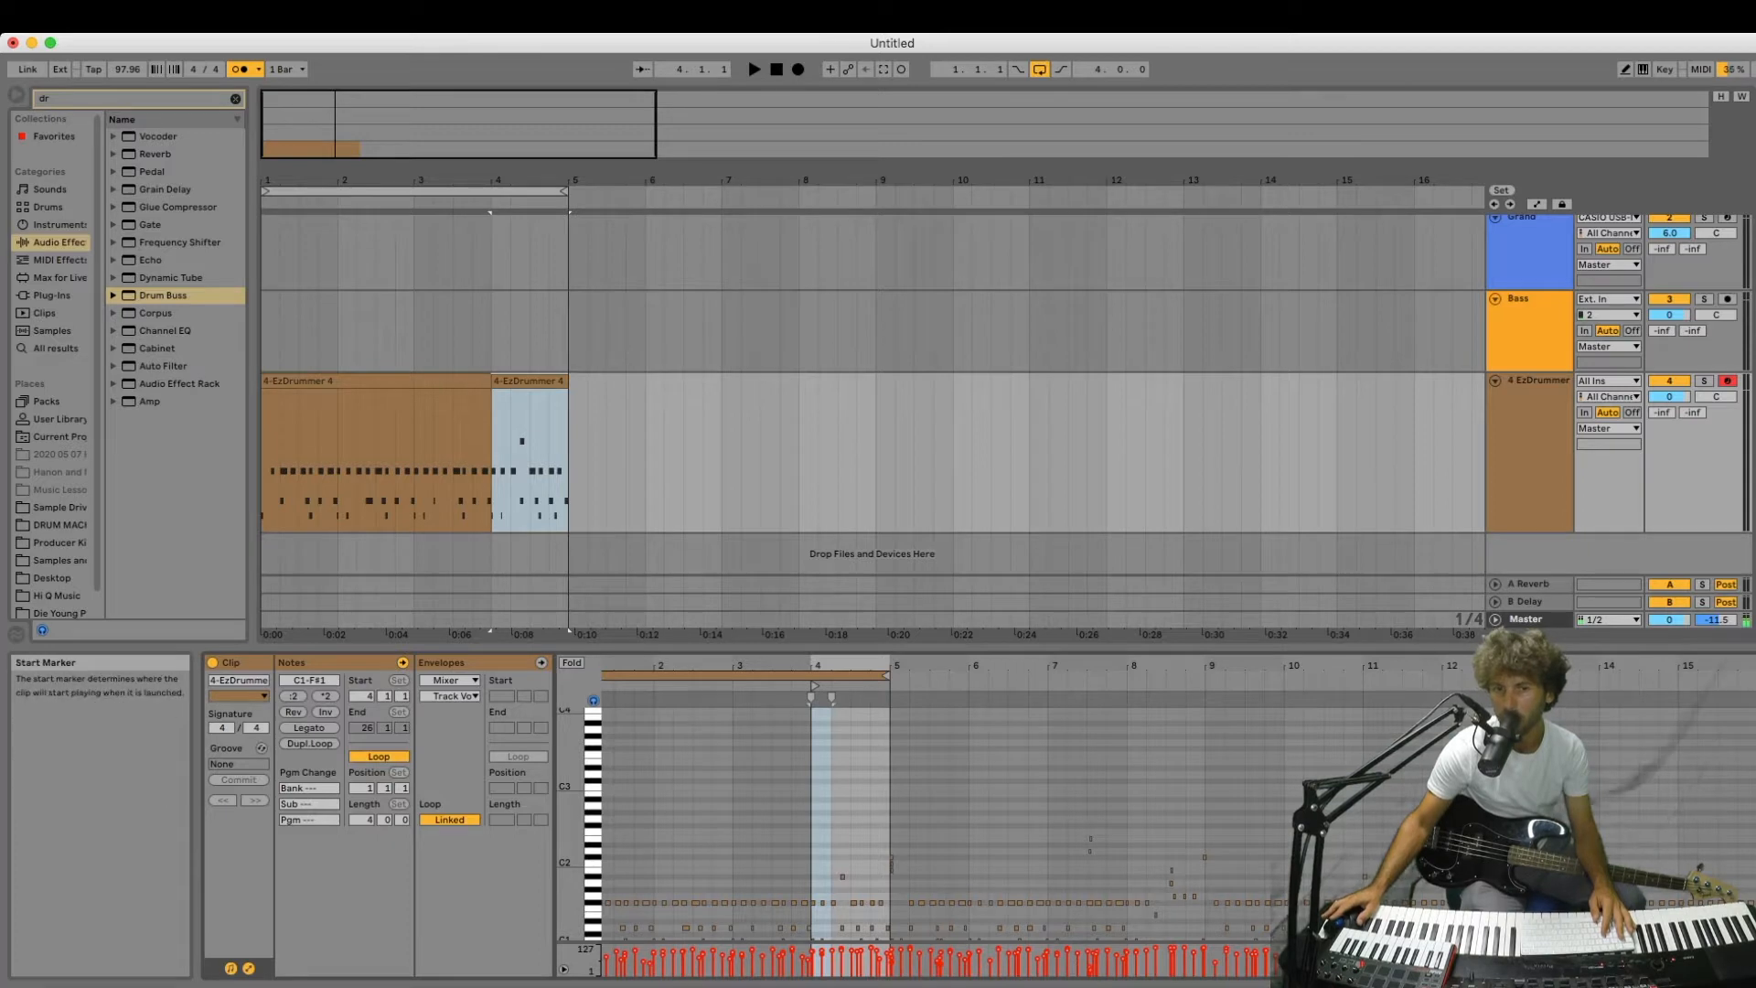
left_click(814, 675)
key("Up")
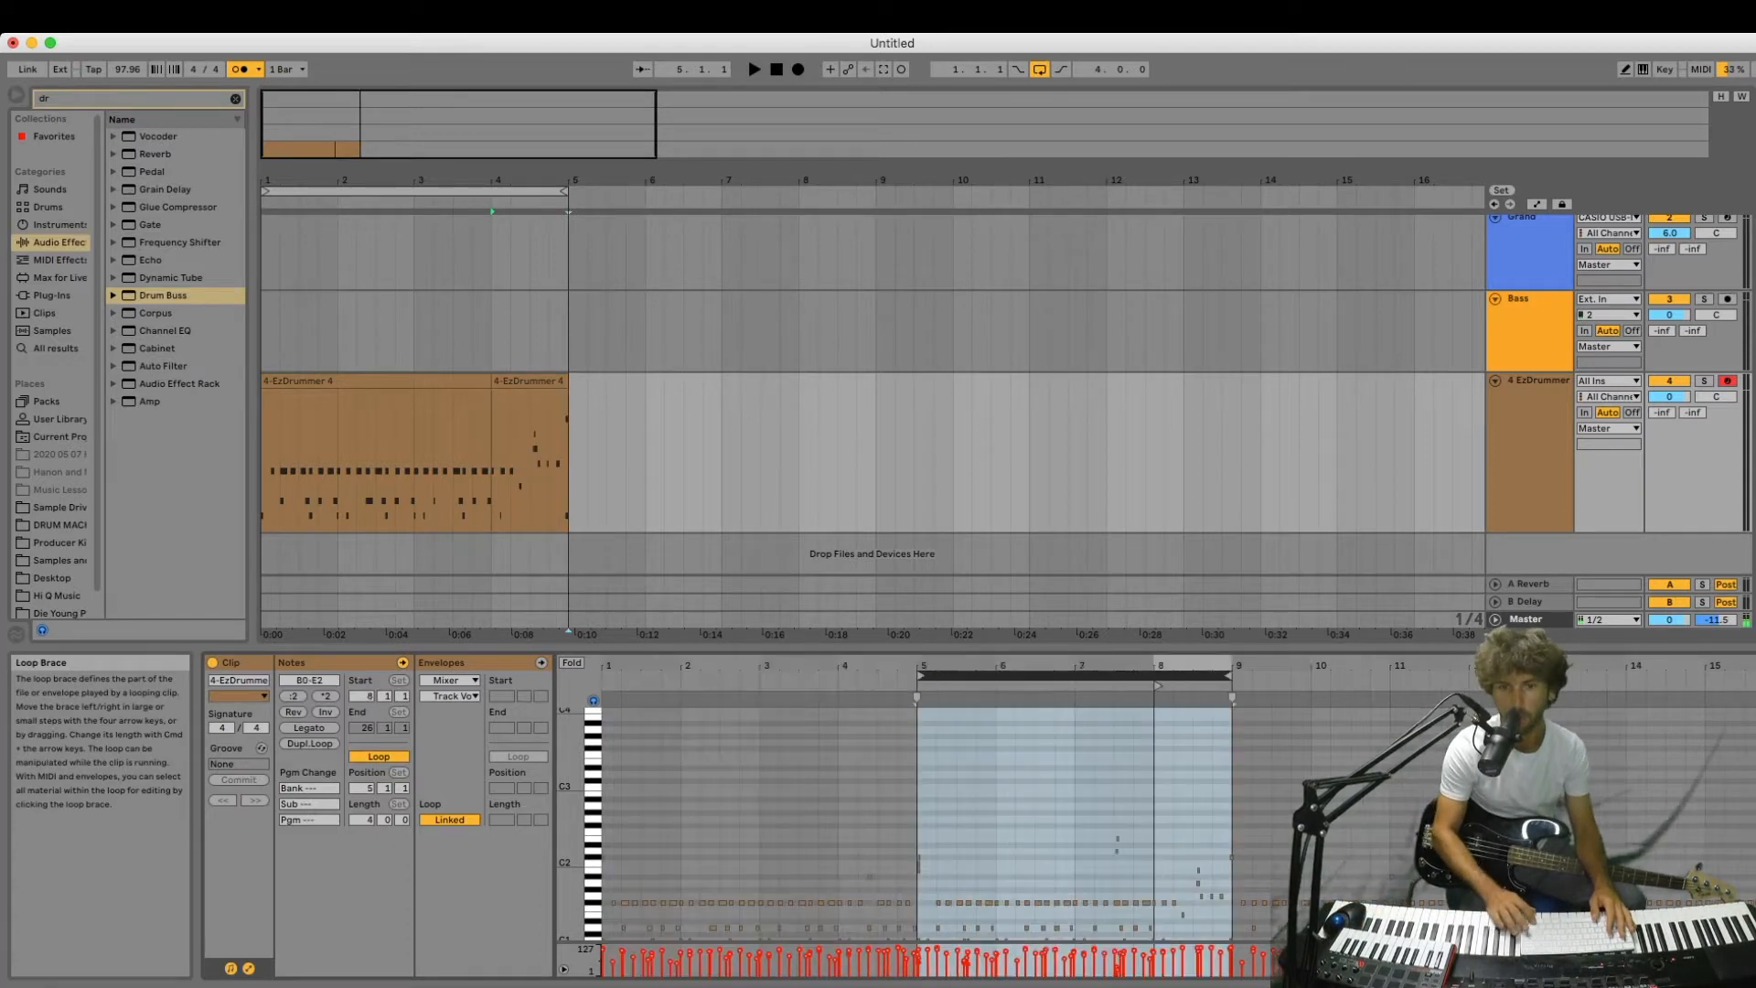
key("space")
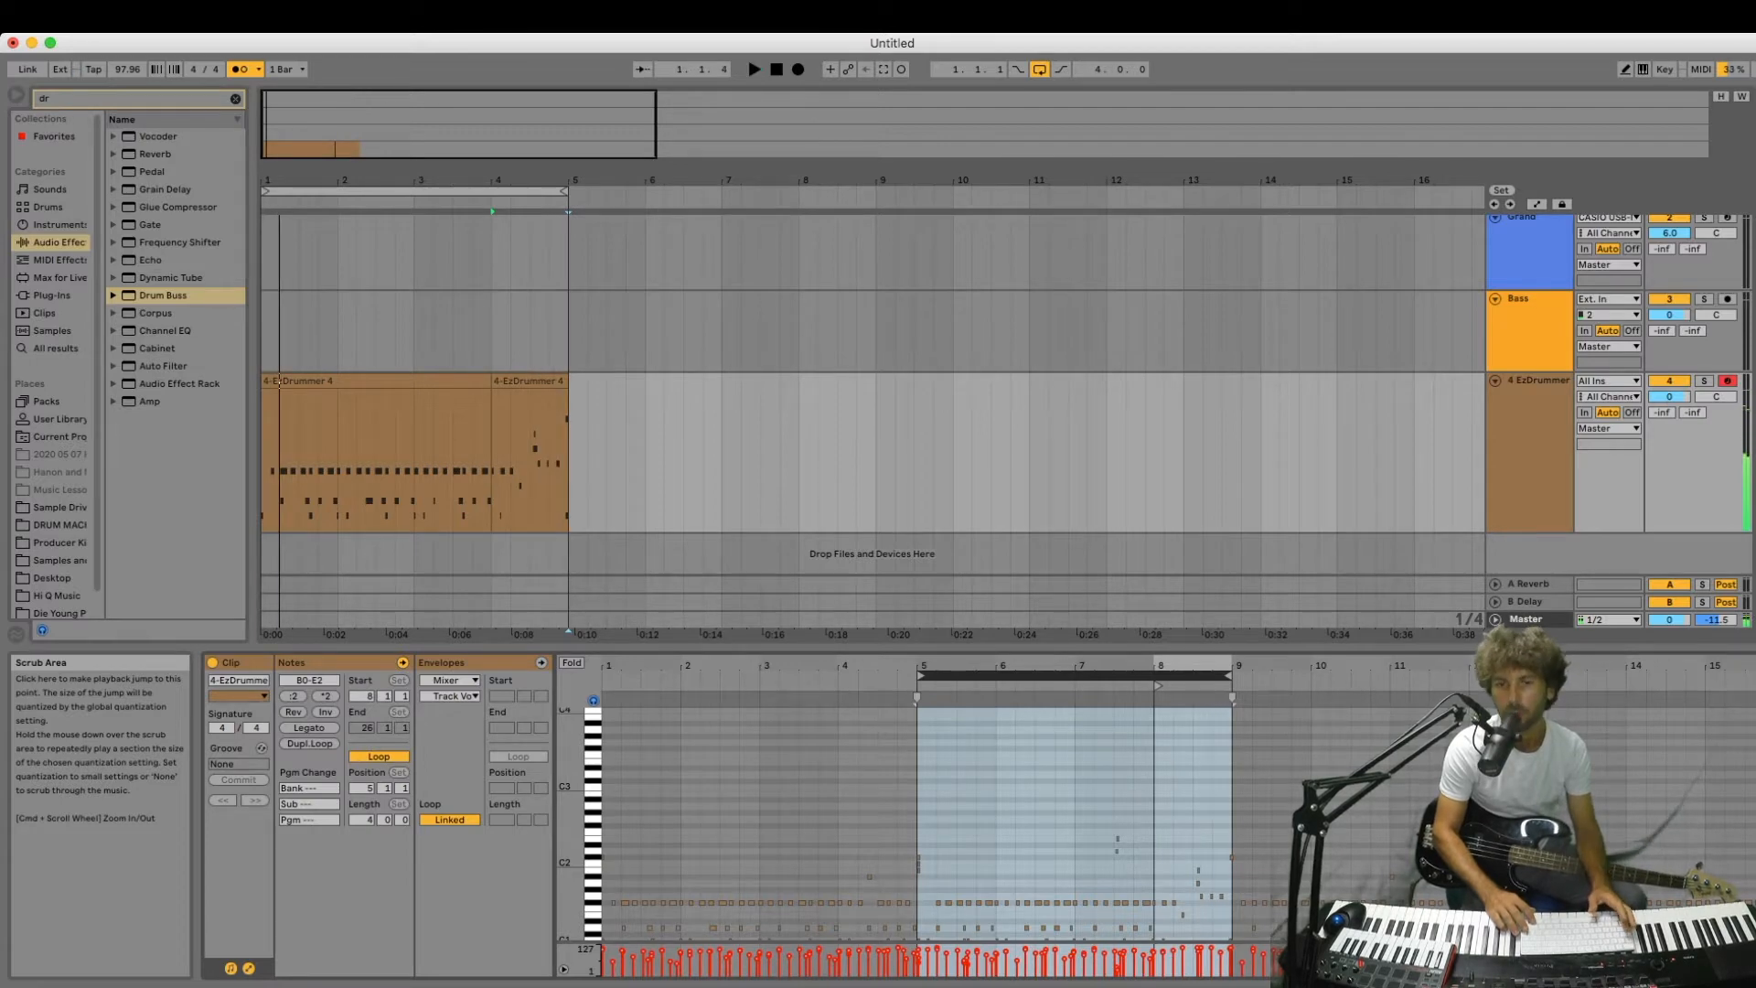
Advance the one-bar clip's loop to position 9.1.1, audition it, and advance the loop again to 13.1.1.
key("Up")
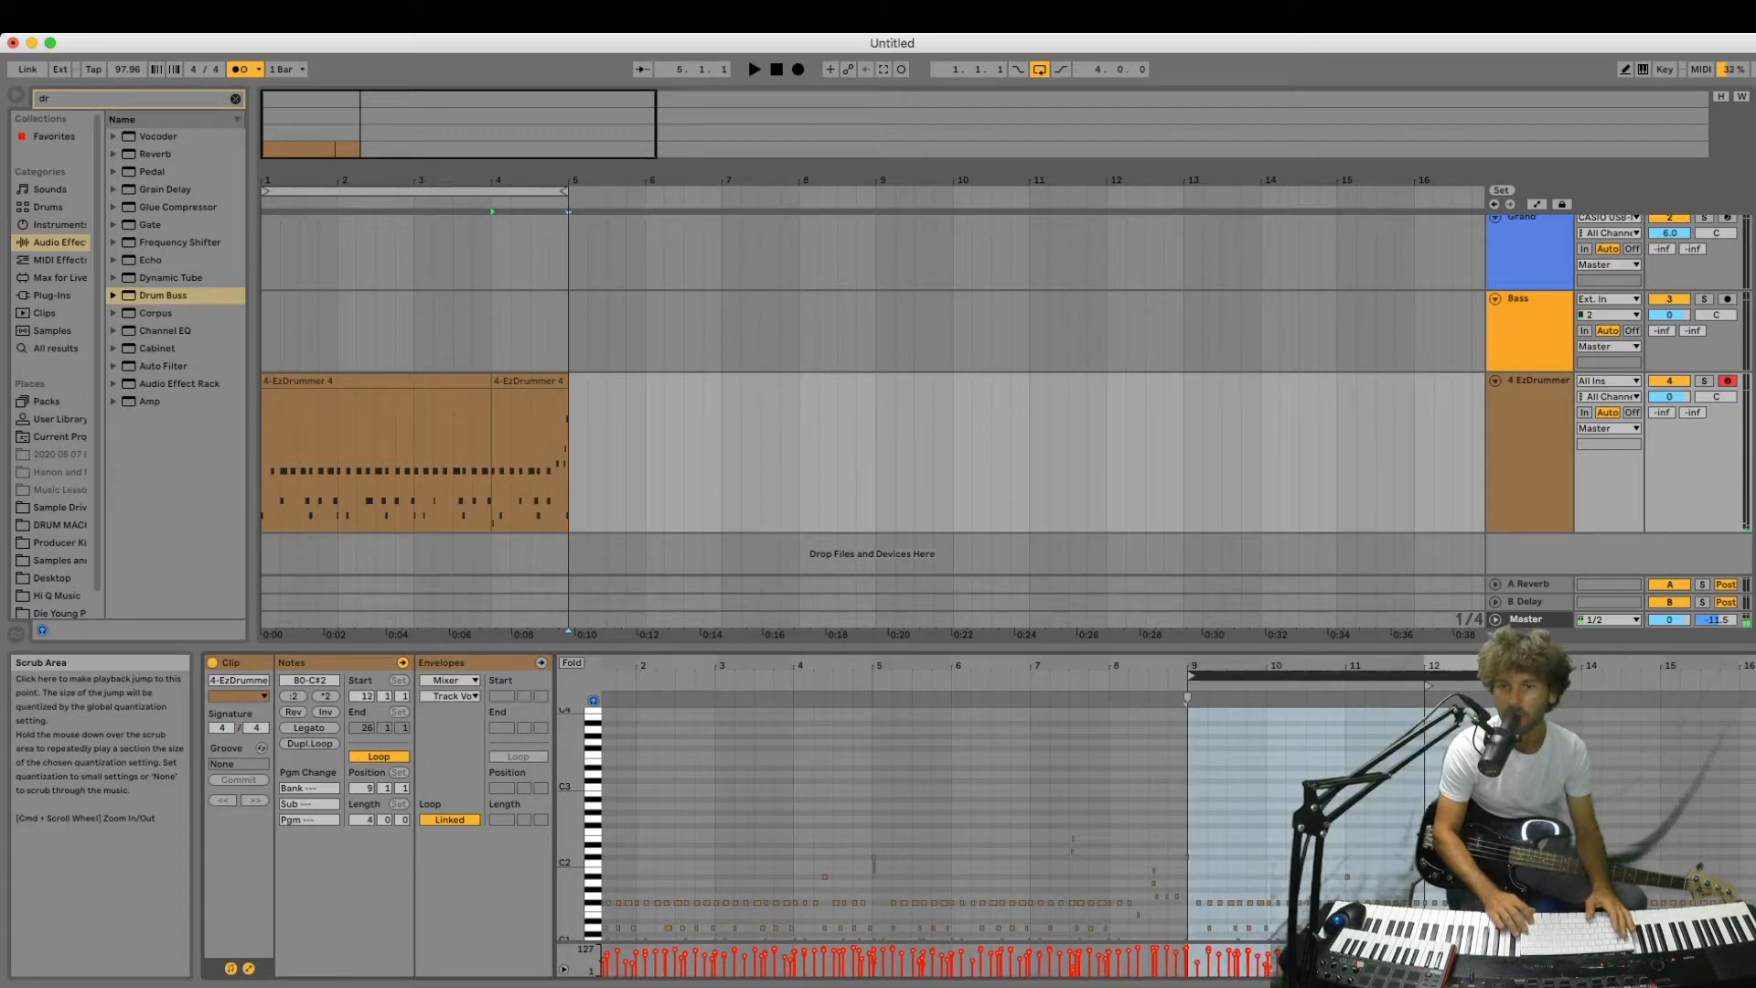
key("space")
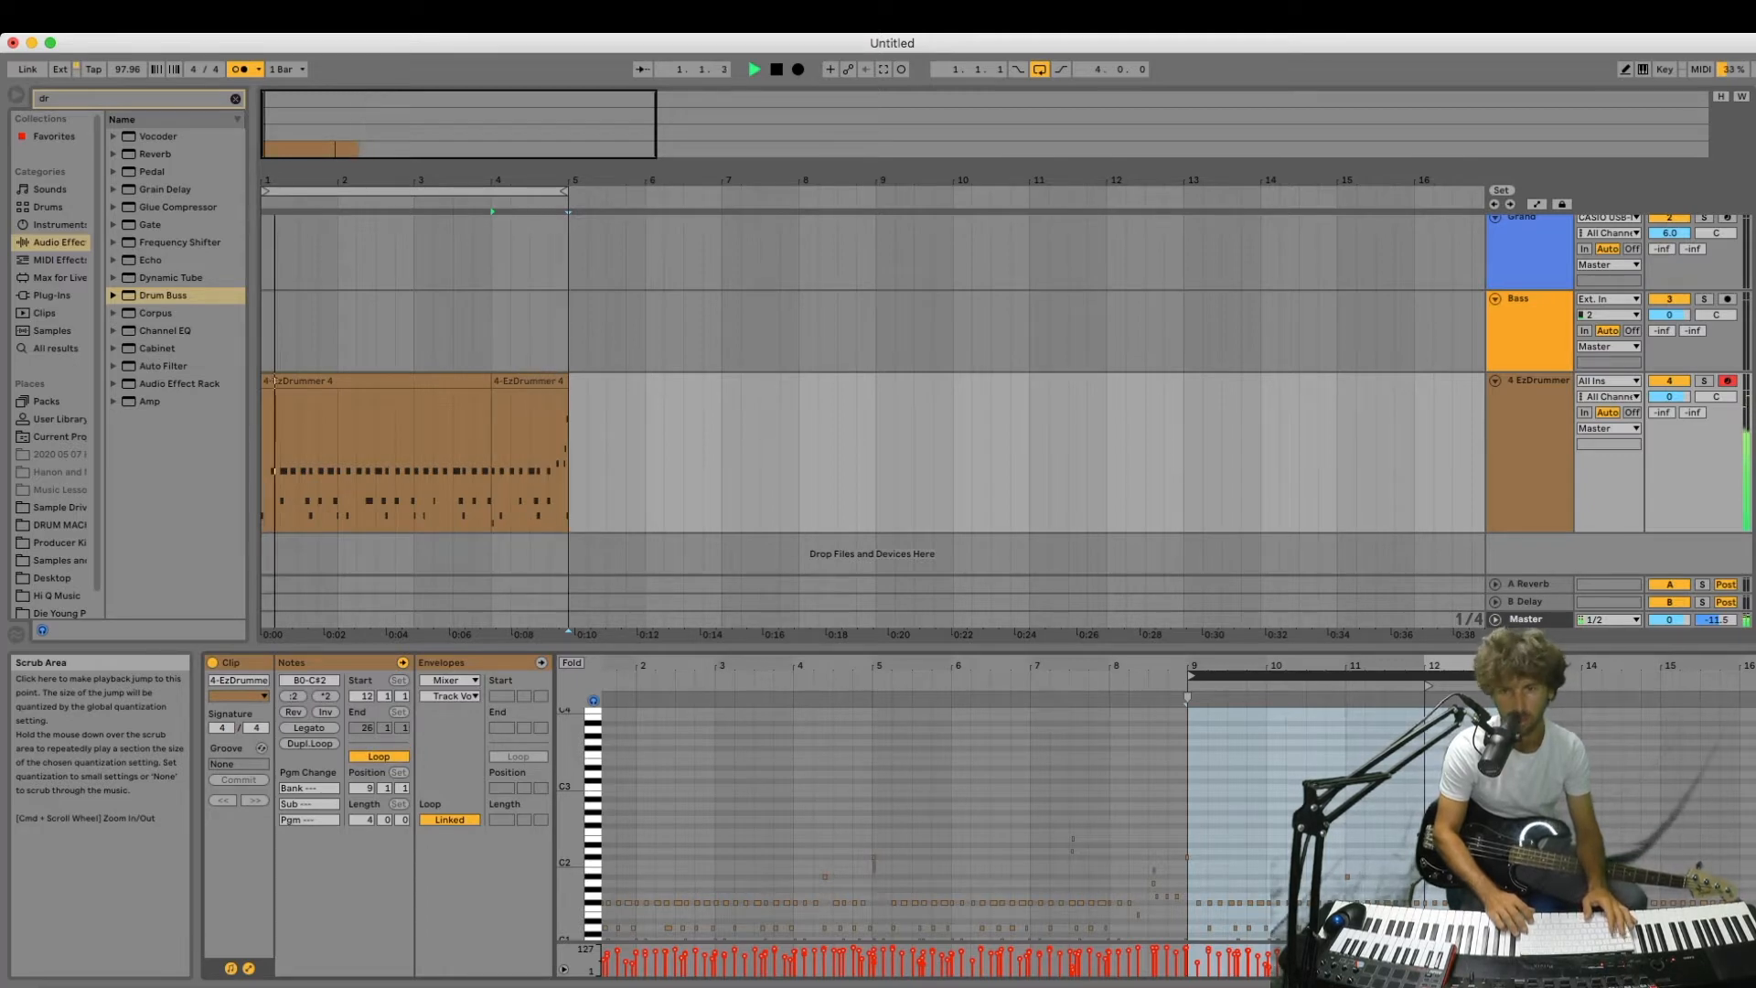
key("space")
key("Up")
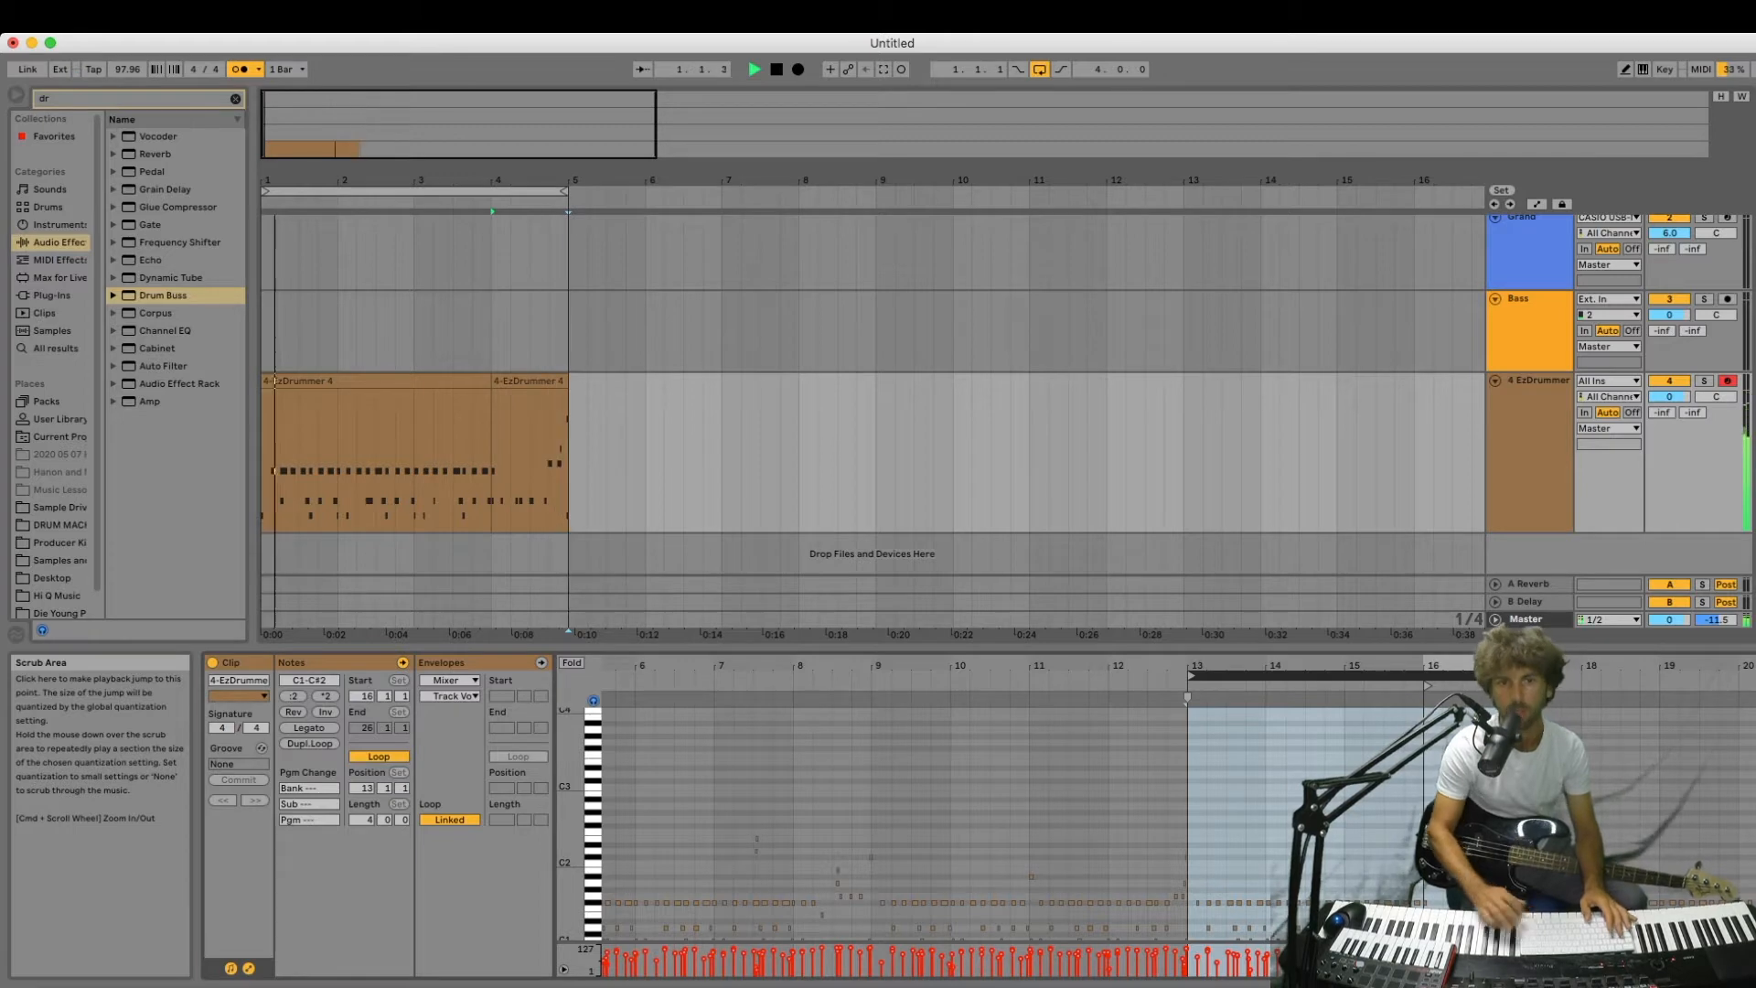
Loop bars 3 and 4 of the Arrangement and play them.
left_click_drag(413, 256, 549, 256)
key("super+l")
key("space")
Advance the one-bar drum clip's loop to position 17.1.1 and on to 21.1.1, auditioning the alternative fills.
left_click(529, 381)
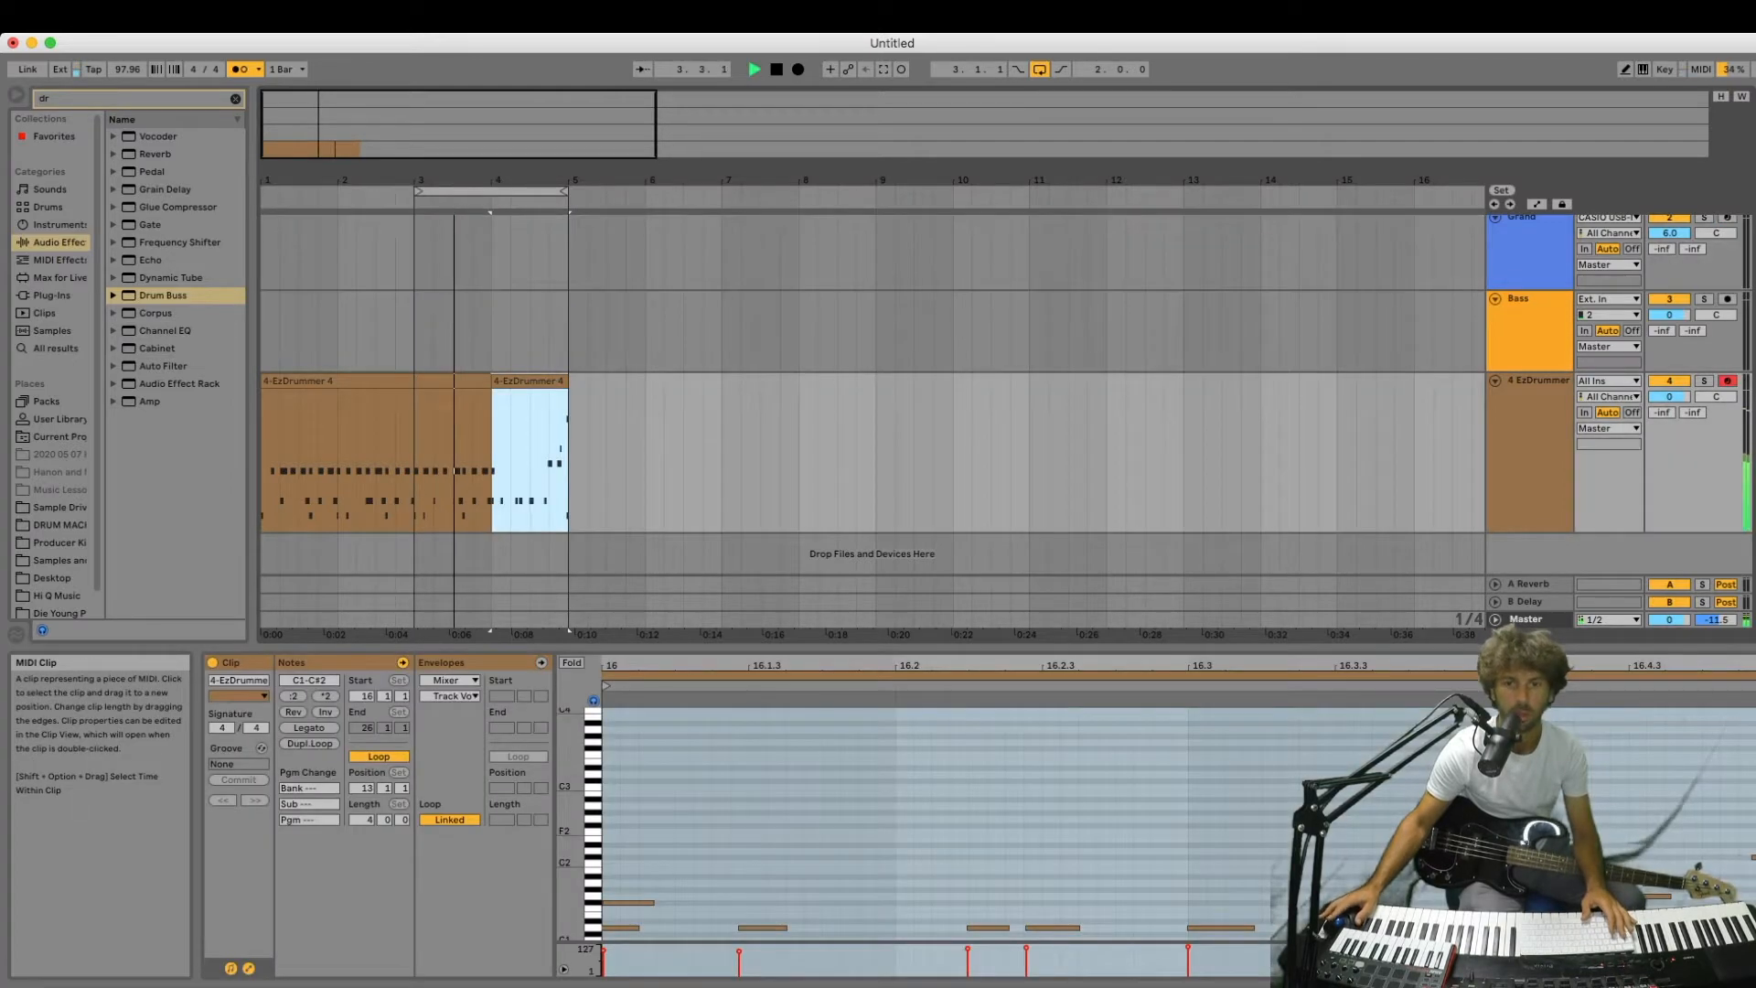
left_click_drag(1176, 666, 1155, 540)
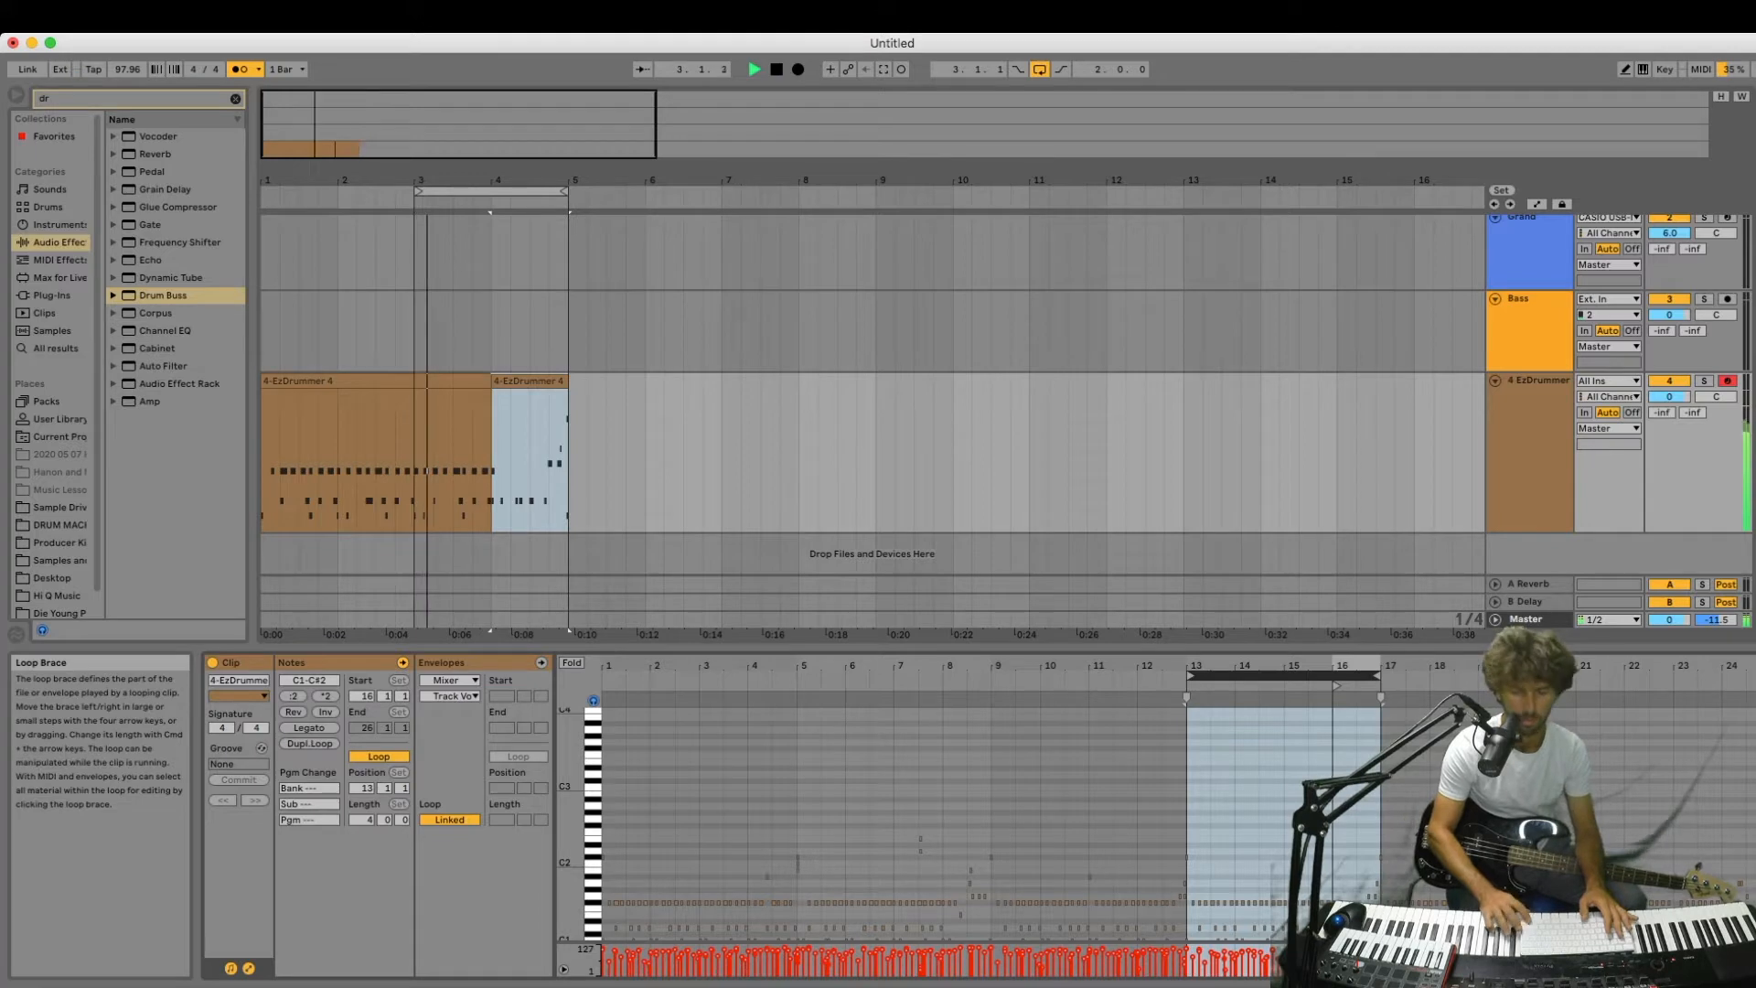
key("space")
key("Up")
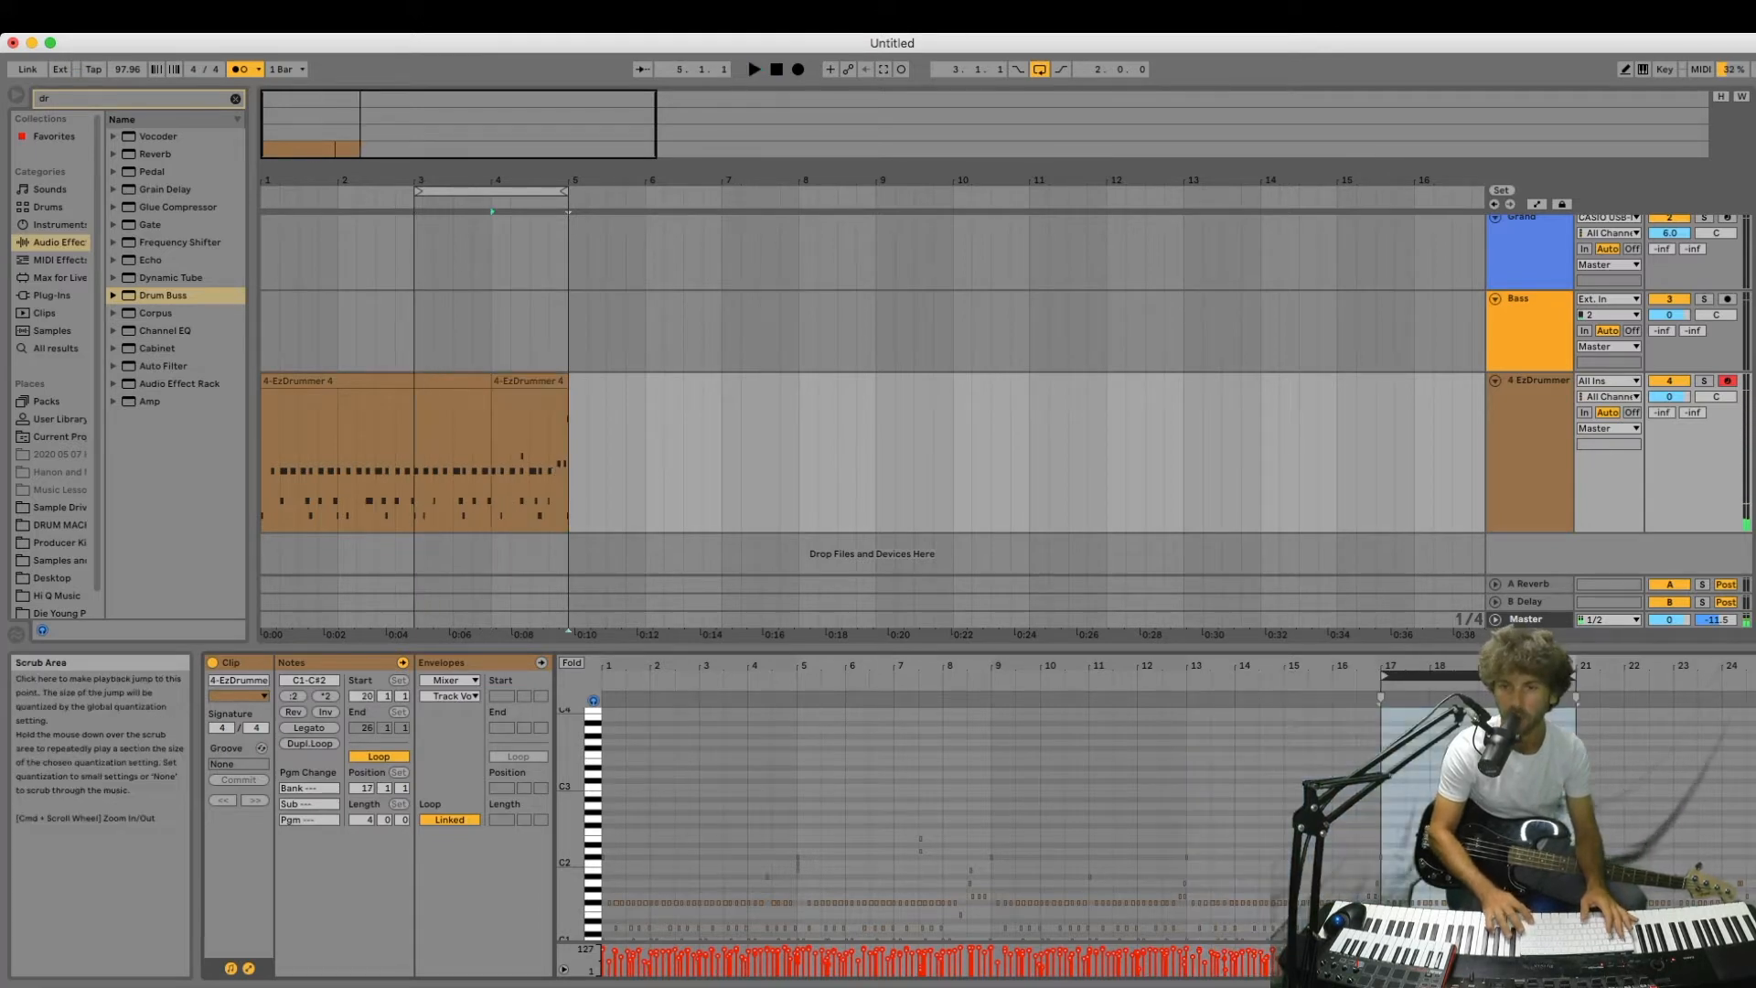
key("space")
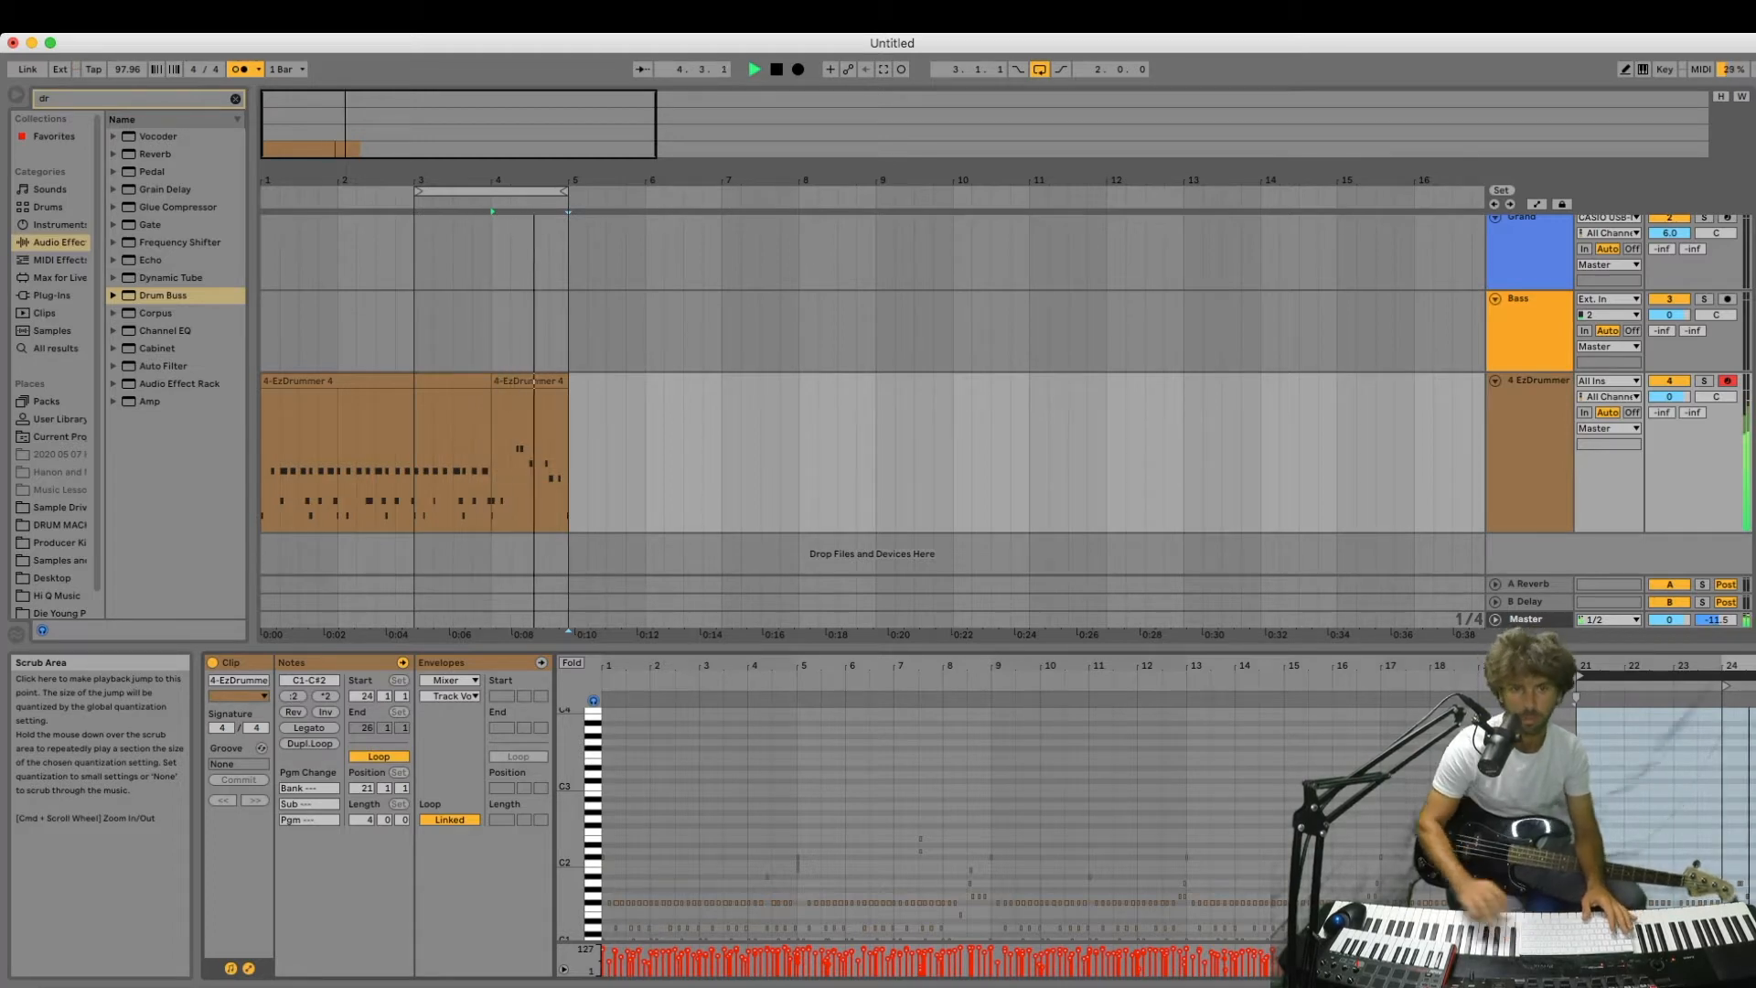
key("space")
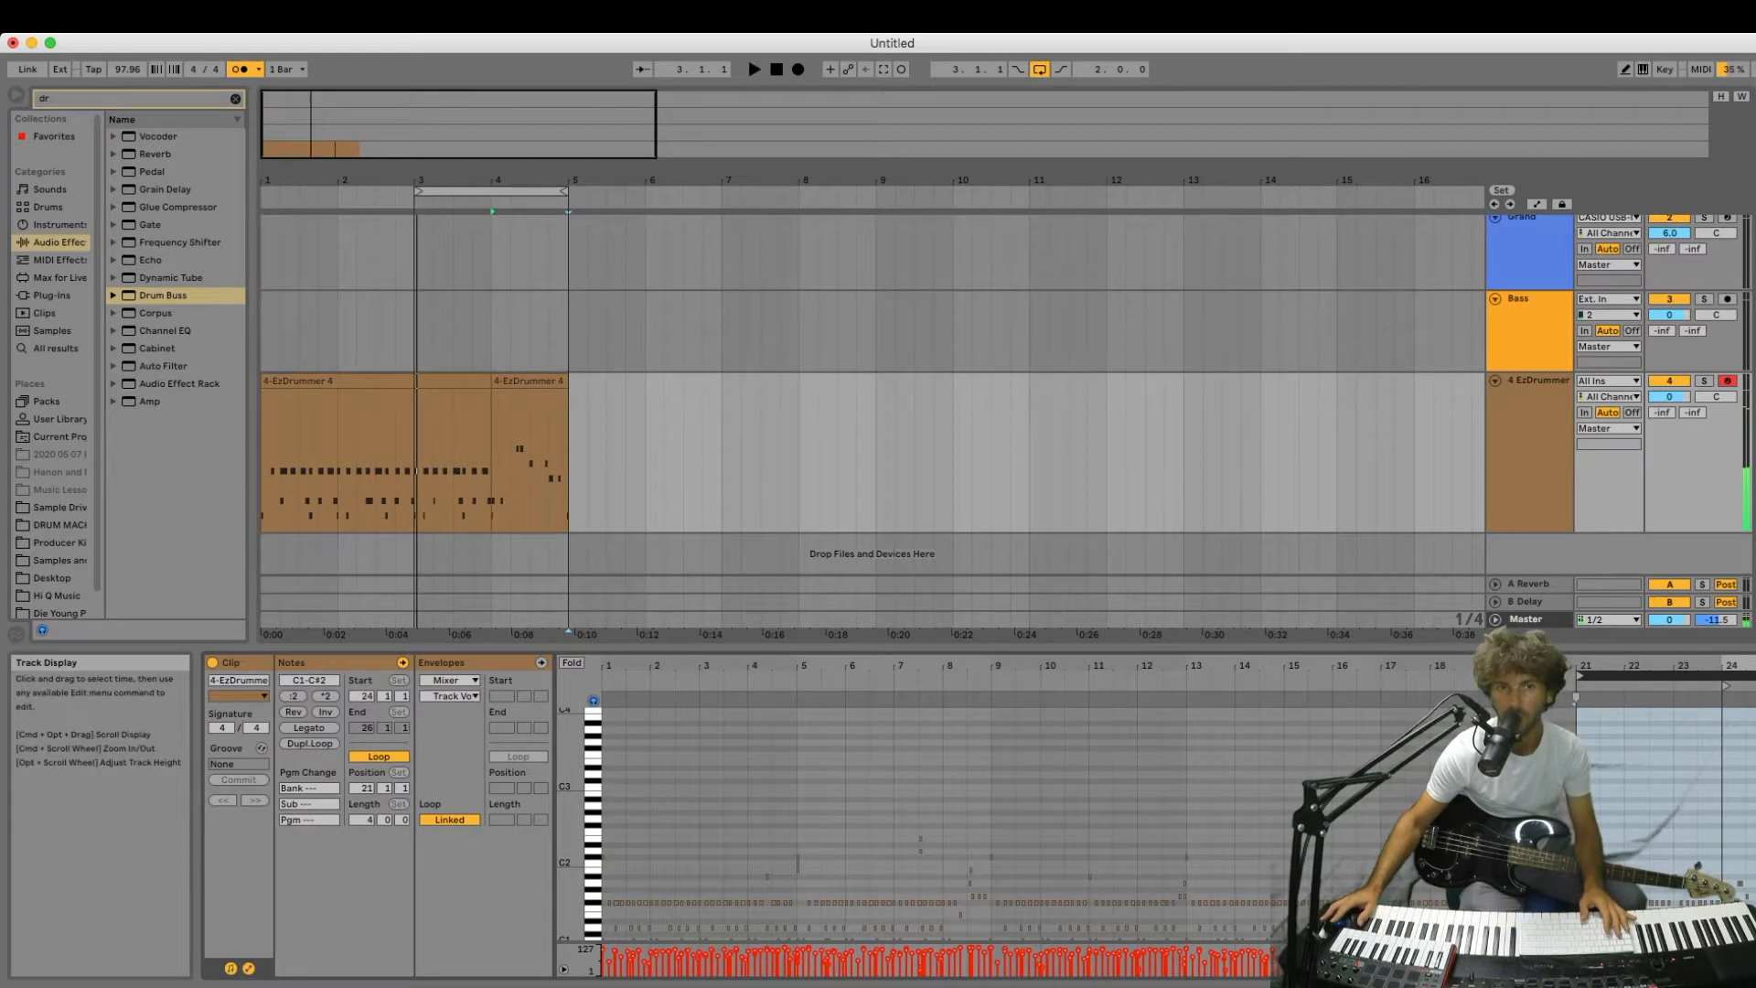
Extend the first drum clip by a sixteenth note past bar 4, over the start of the fill clip.
left_click_drag(476, 181, 476, 265)
left_click_drag(557, 380, 591, 381)
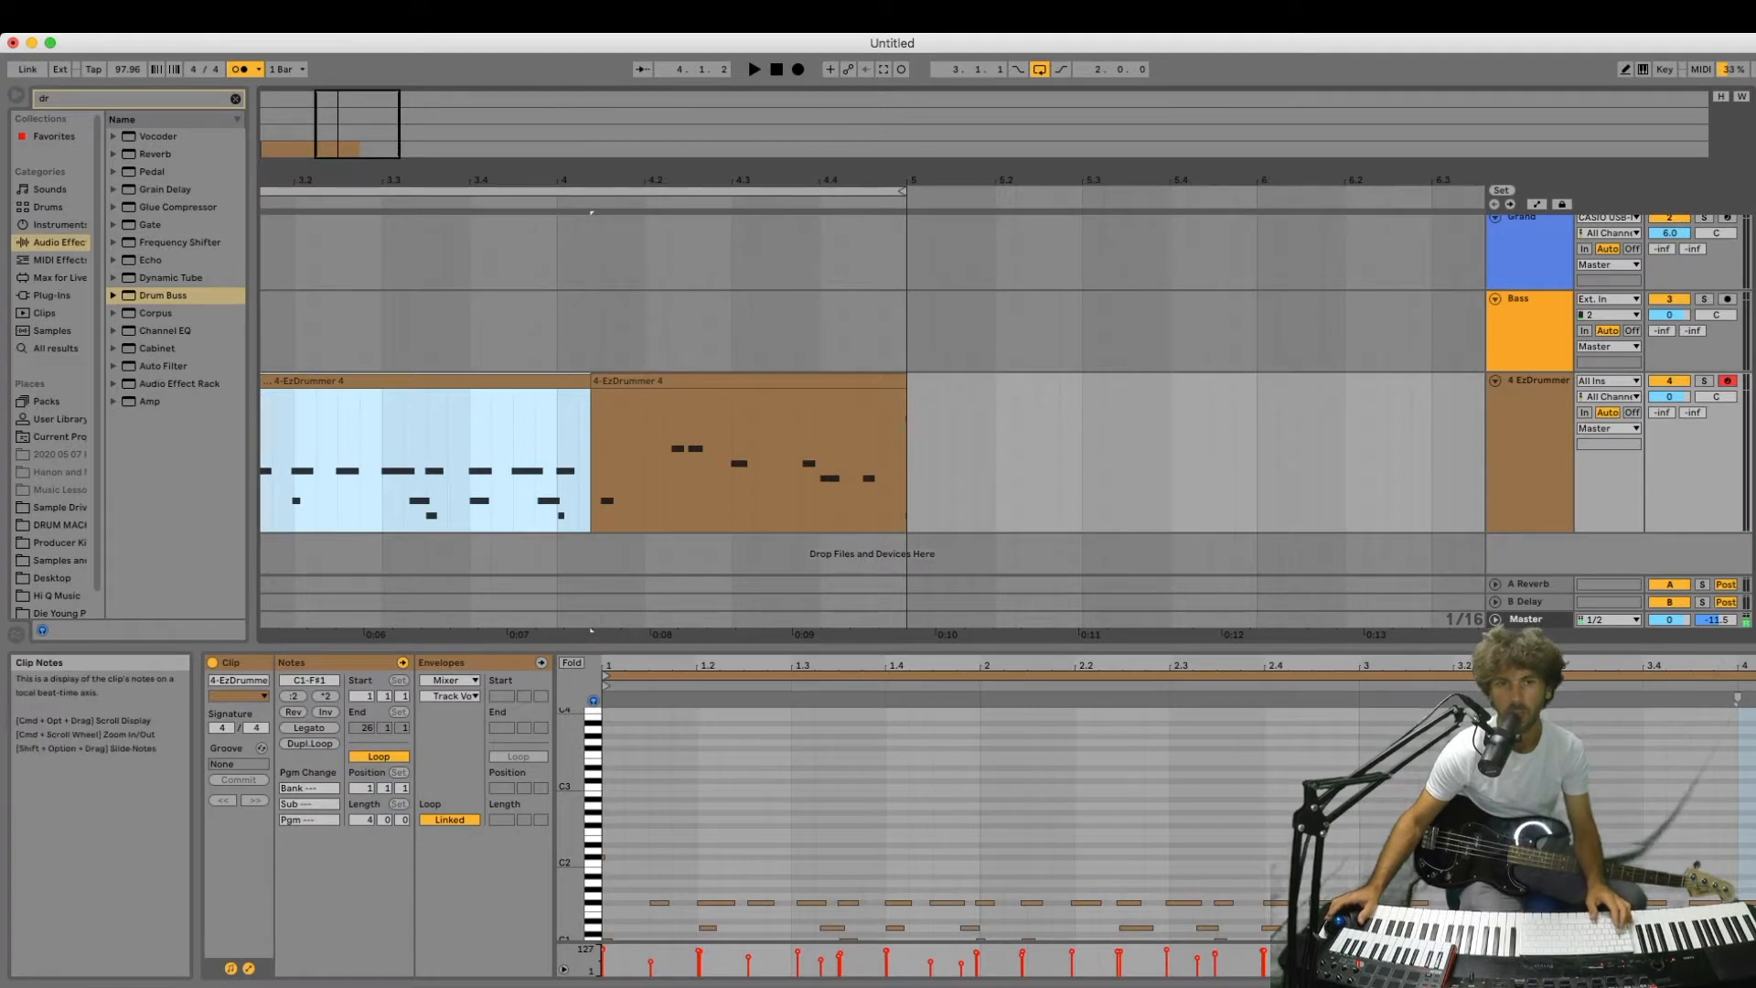
left_click_drag(591, 631, 638, 632)
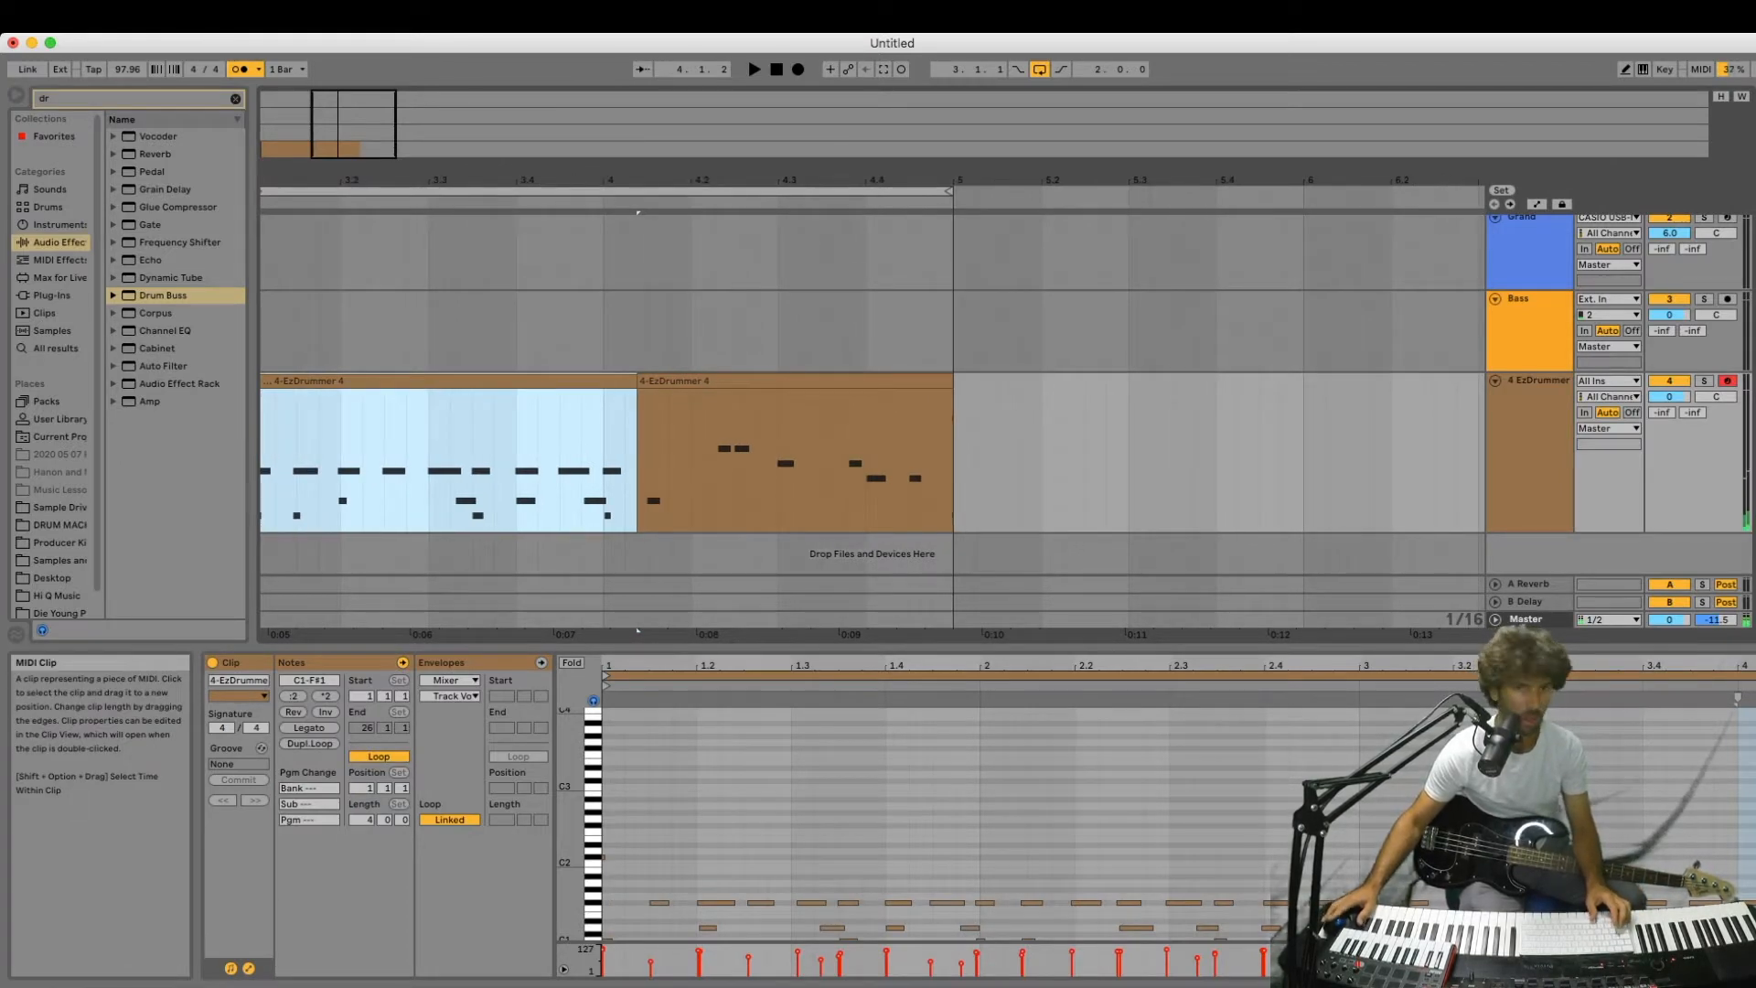
Select the Bass track in the Arrangement.
left_click_drag(608, 180, 605, 105)
scroll(872, 411, "left", 1)
left_click_drag(395, 180, 340, 207)
scroll(394, 275, "left", 5)
left_click_drag(549, 180, 609, 174)
left_click(472, 381)
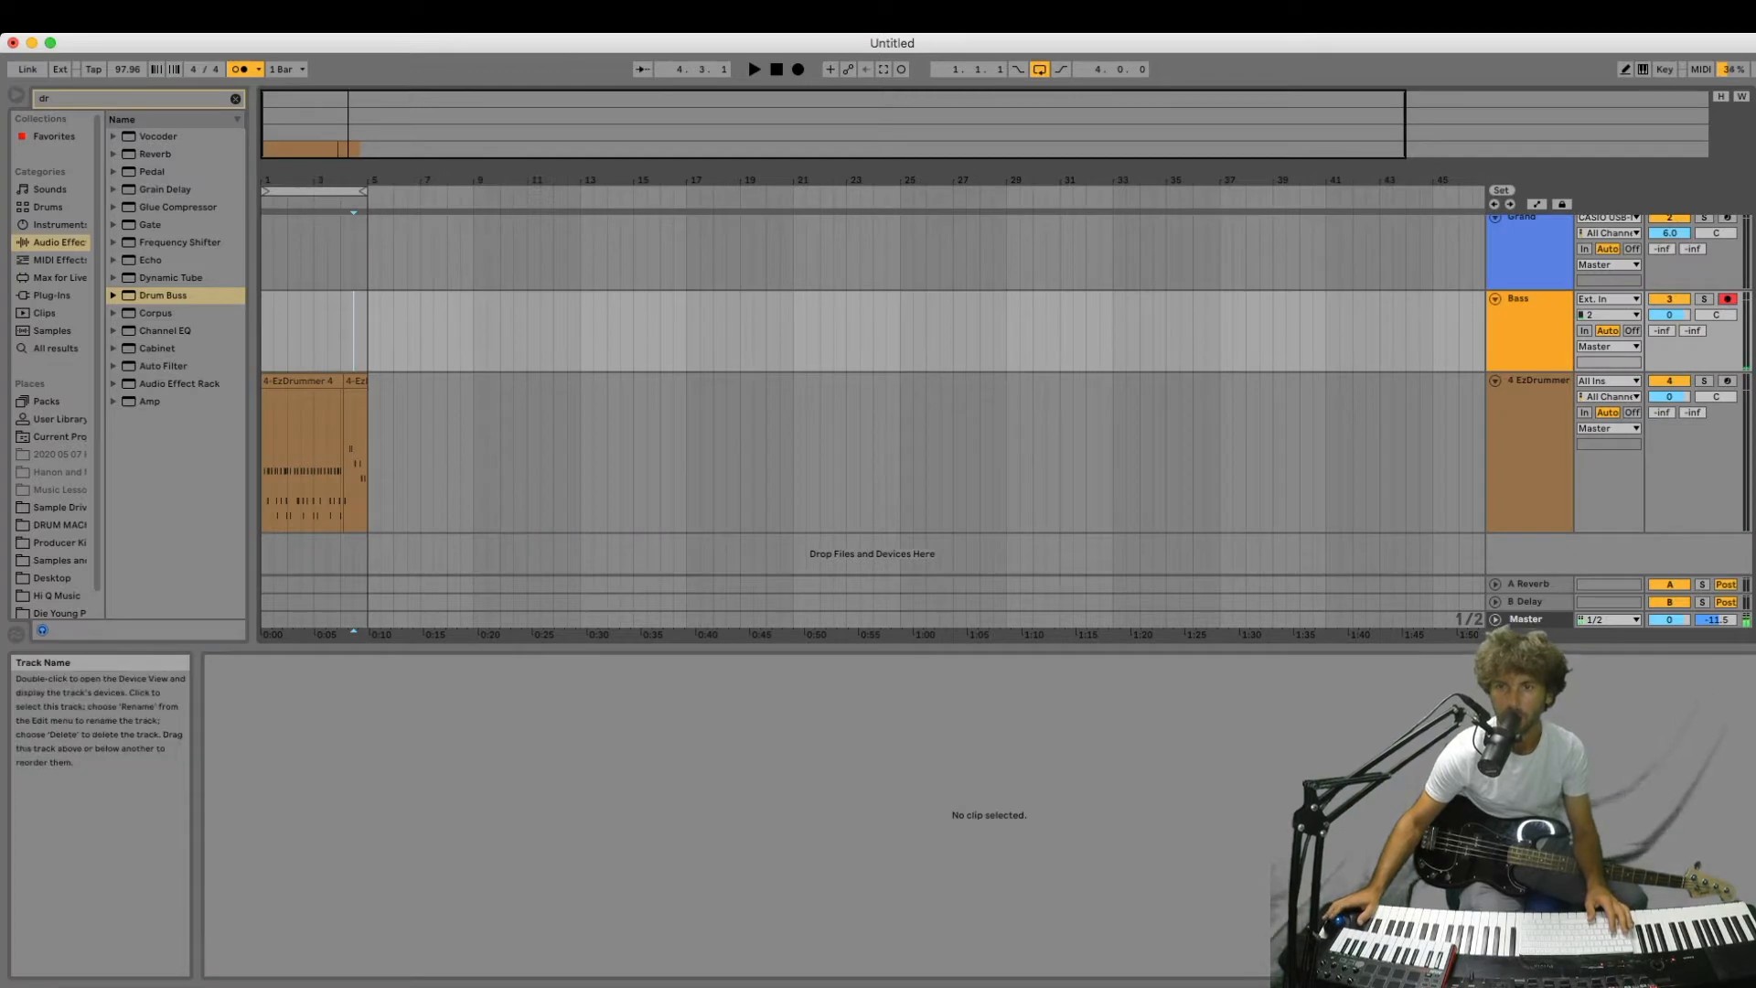
left_click(1529, 313)
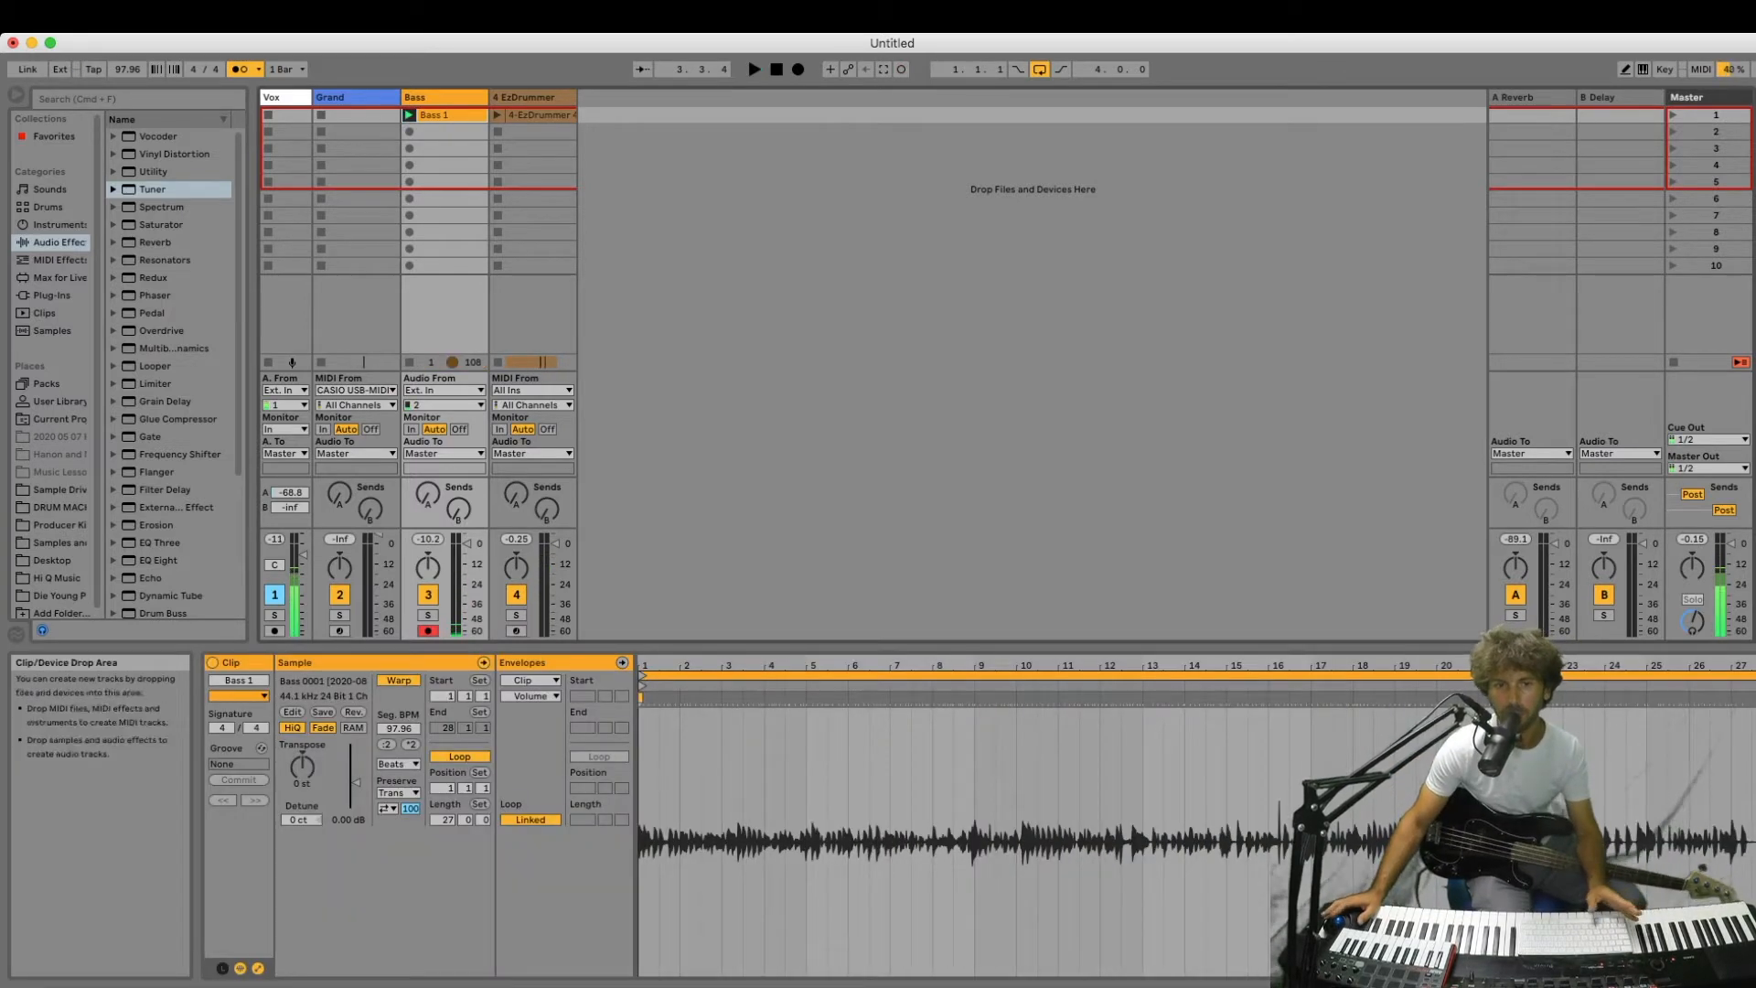
Set the Bass 1 clip's loop to its first four bars and place the clip at bar 1 of the Arrangement's Bass track.
left_click_drag(806, 837, 638, 837)
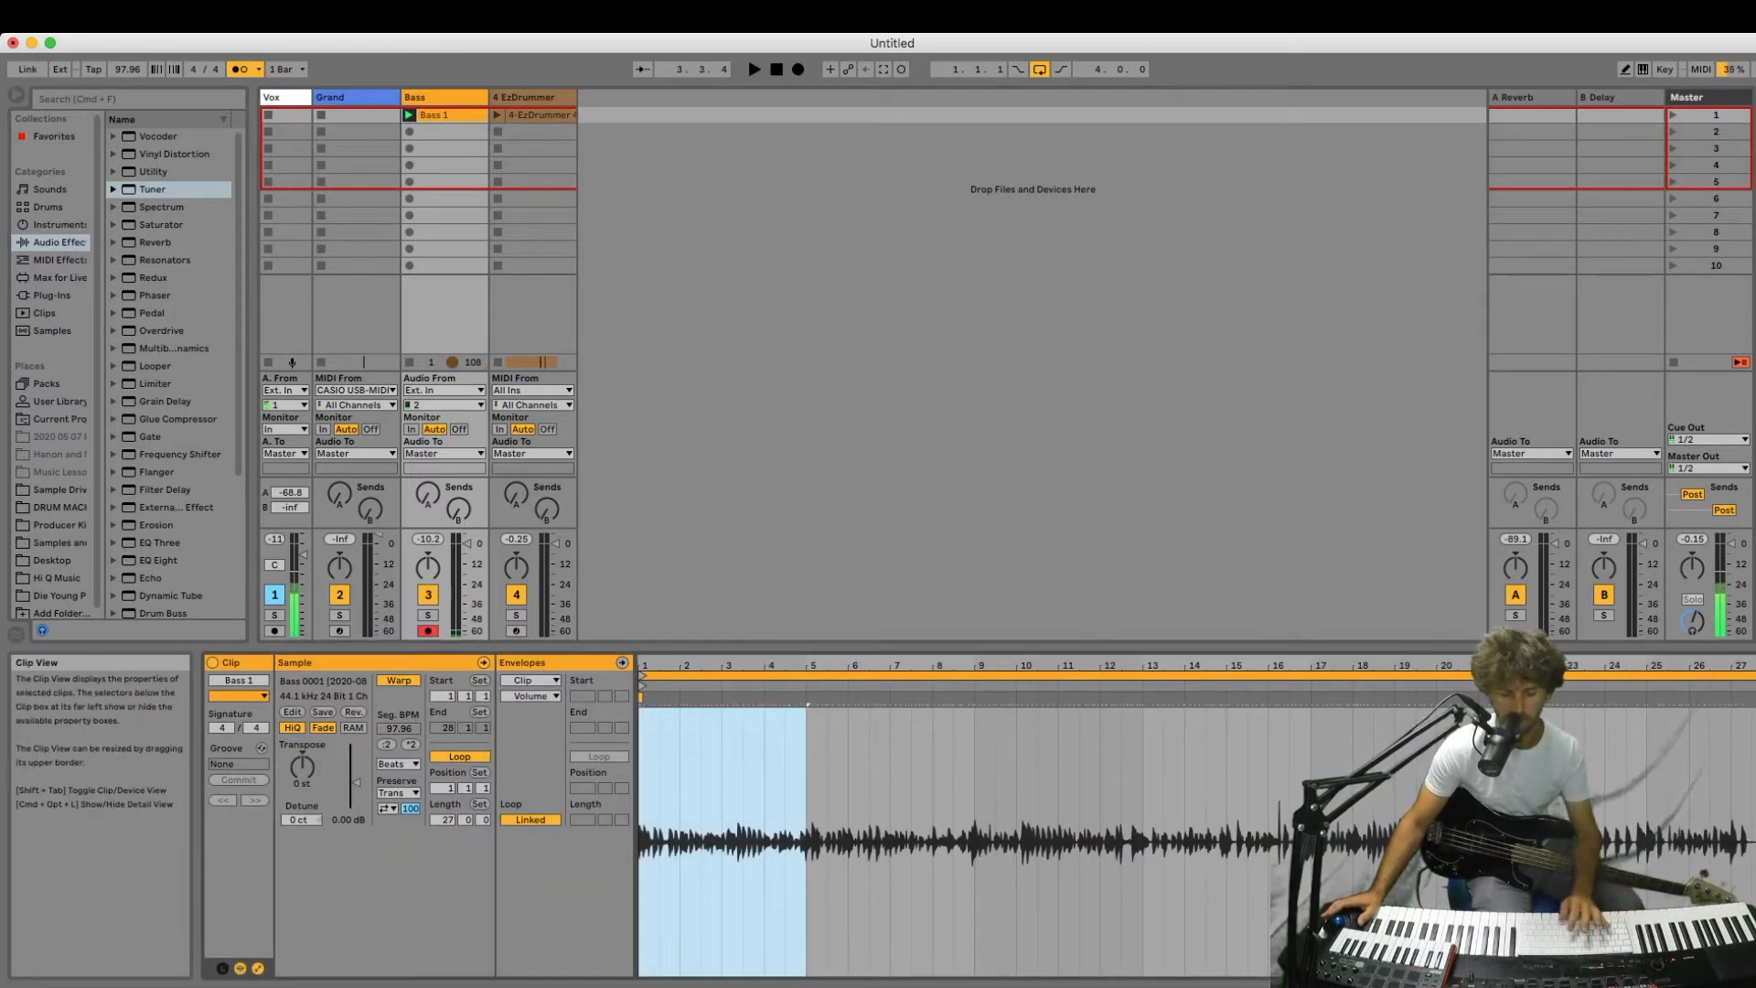
key("super+l")
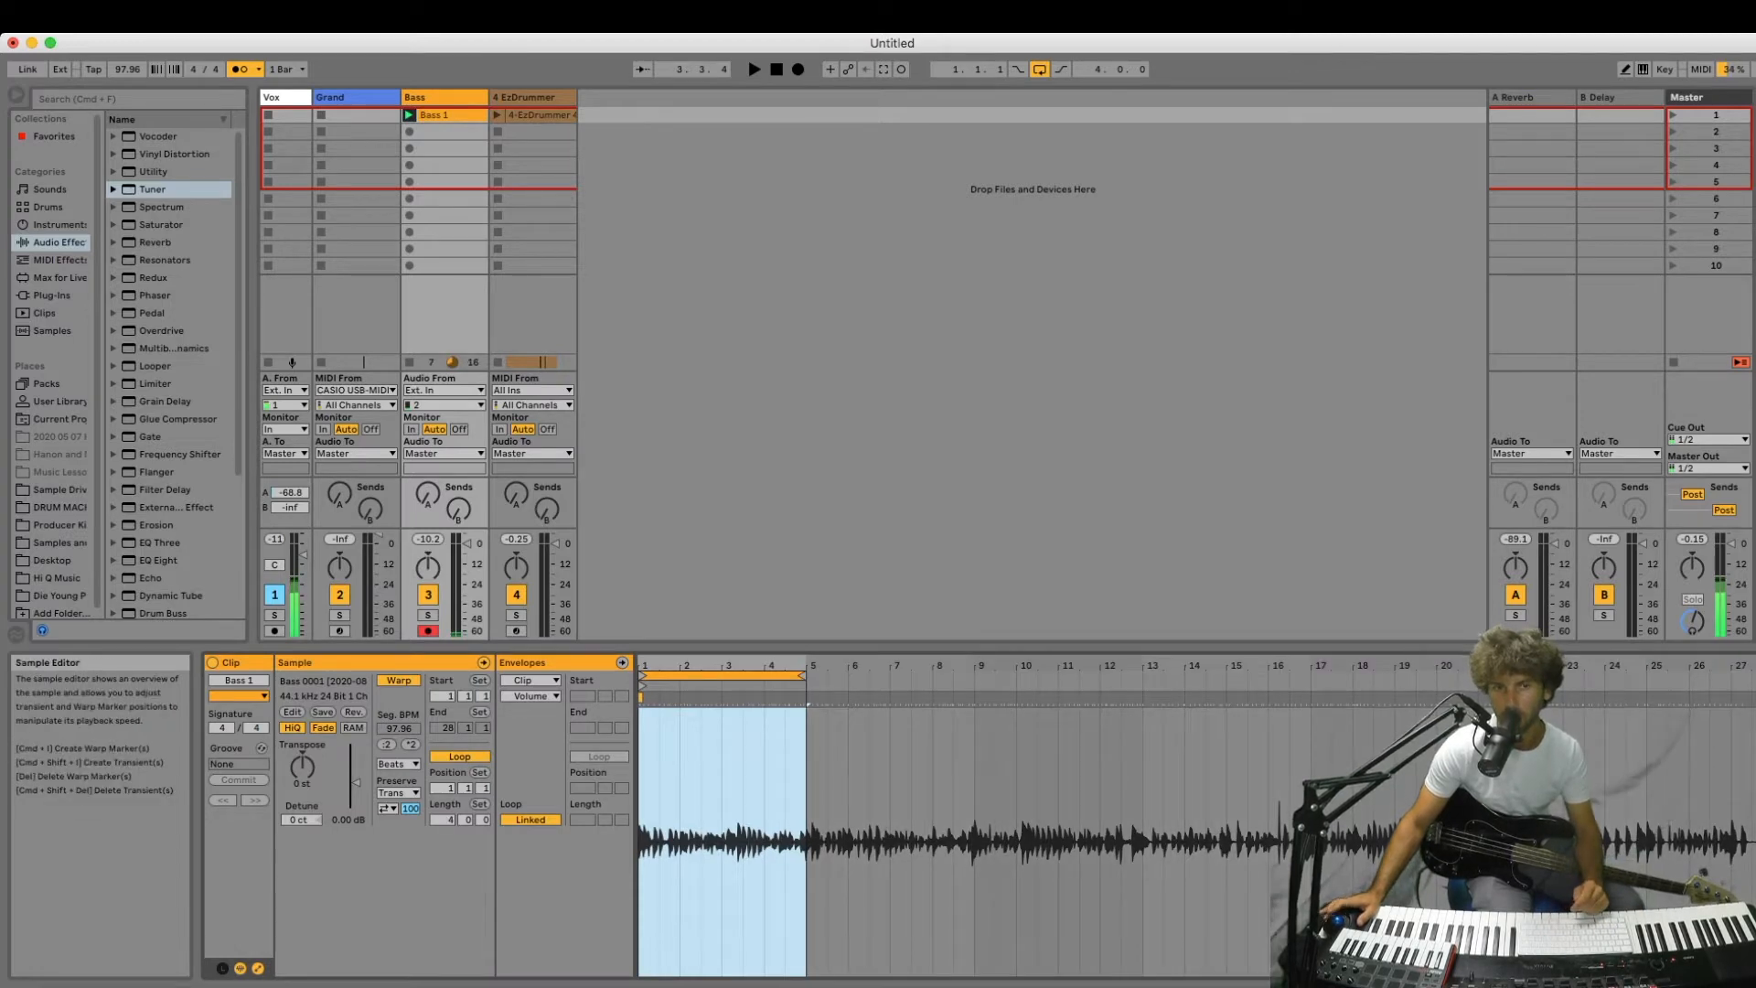
key("Tab")
left_click_drag(446, 115, 272, 417)
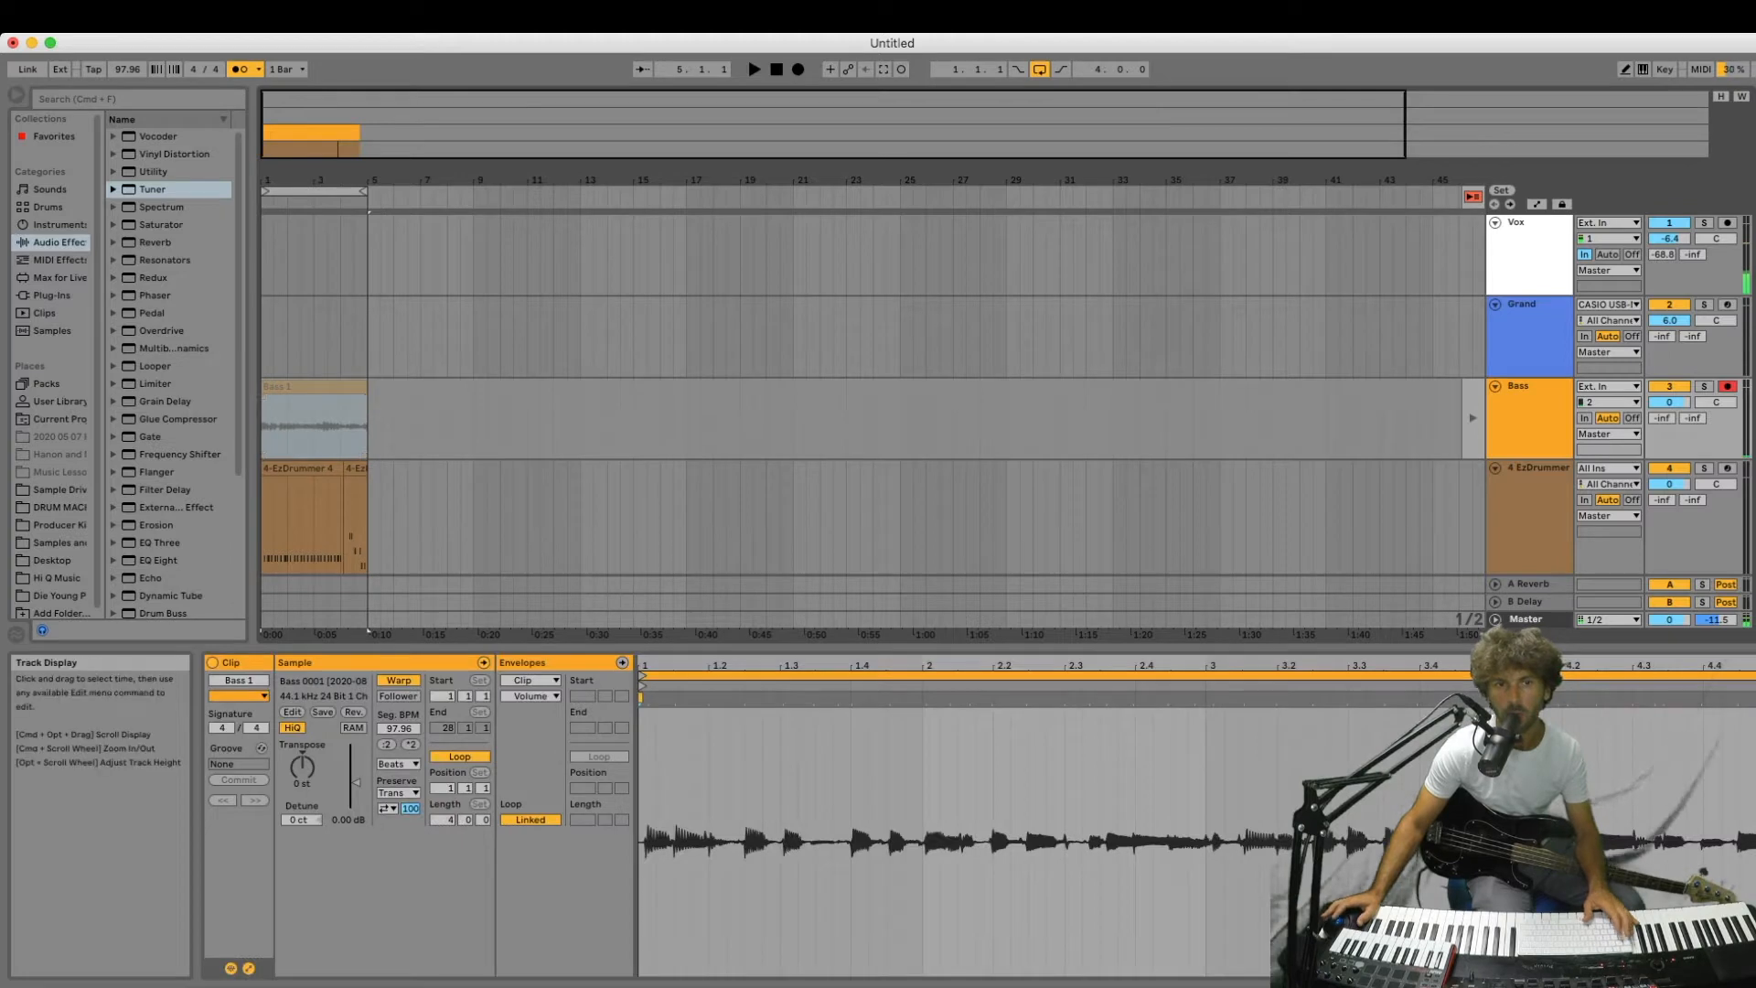
left_click(1473, 197)
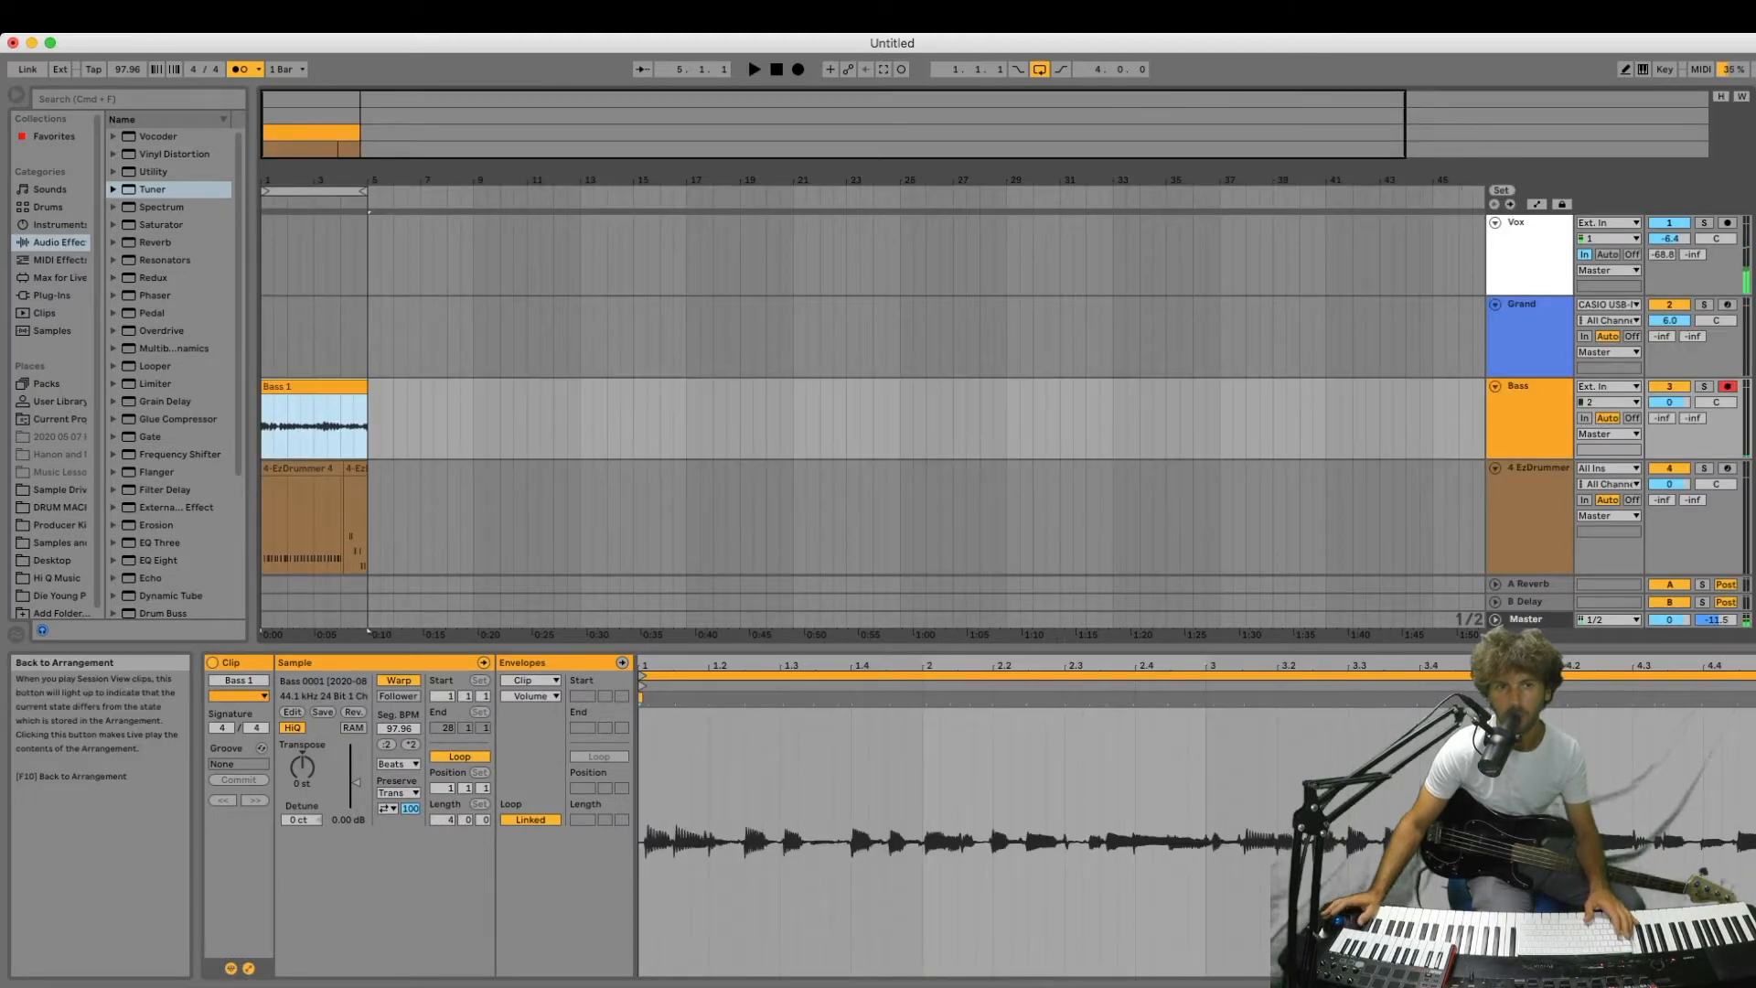
left_click_drag(293, 181, 429, 284)
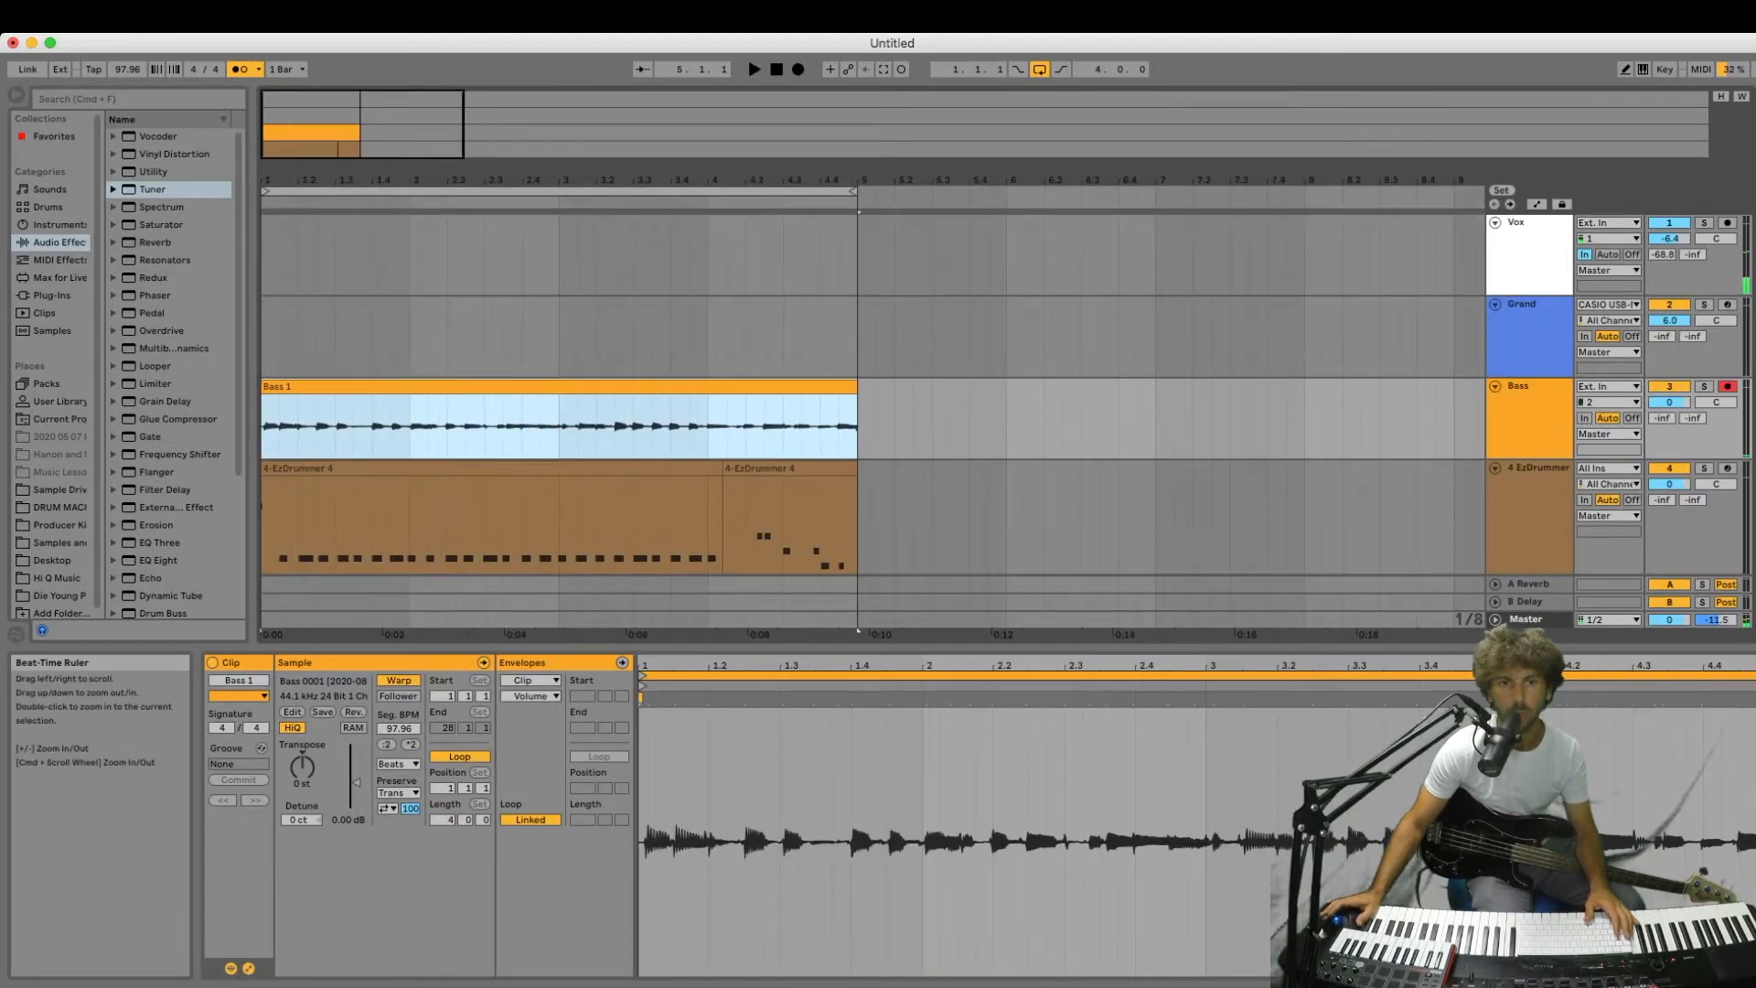
Split the Bass 1 clip at 1.4.1 and try advancing the second part's loop through alternative takes.
left_click(354, 425)
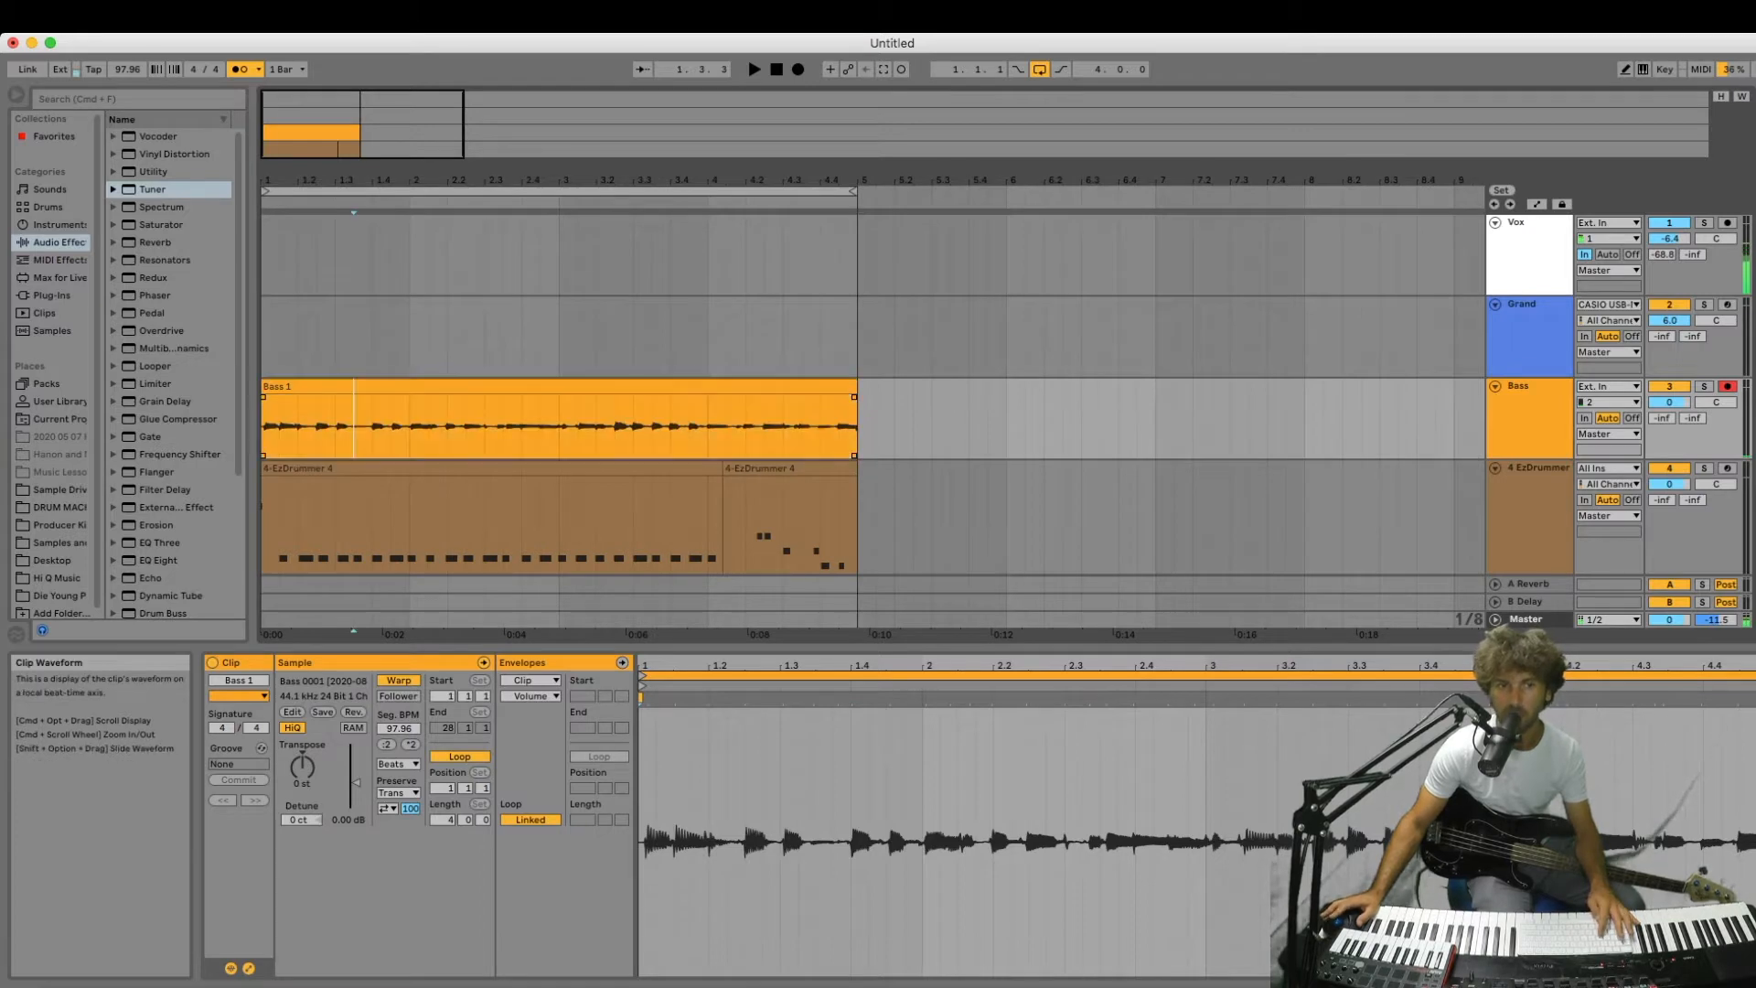
key("super+e")
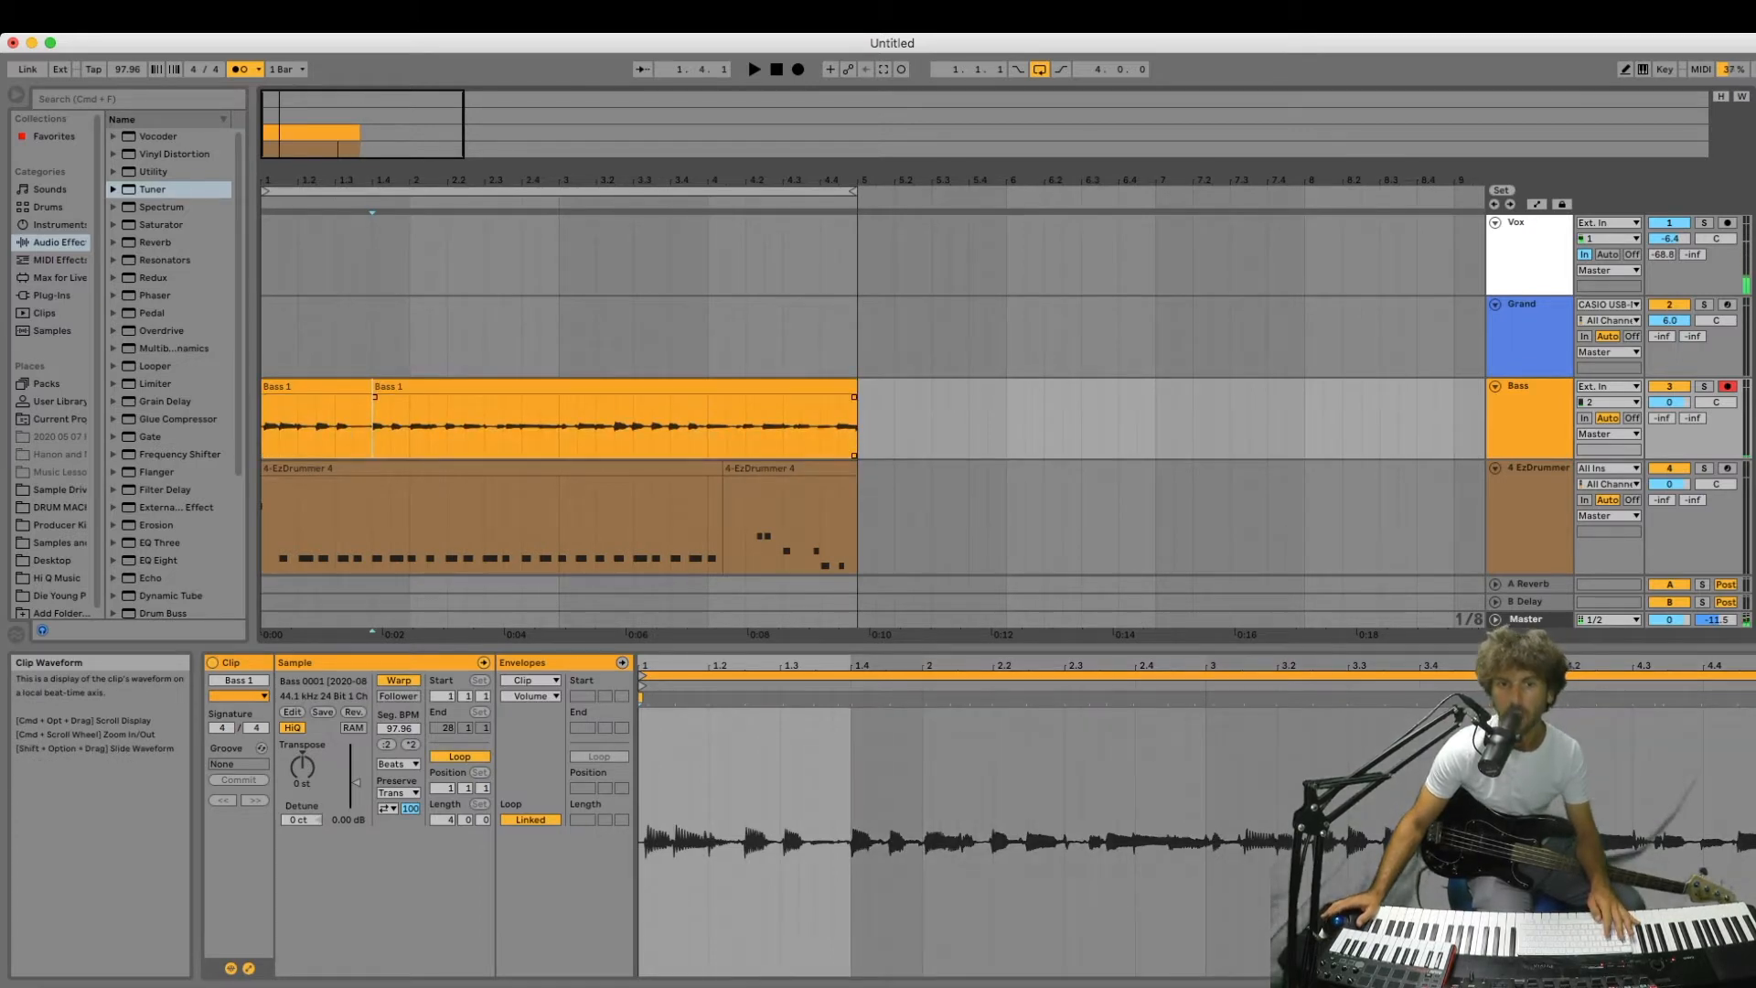
left_click(439, 387)
left_click(732, 675)
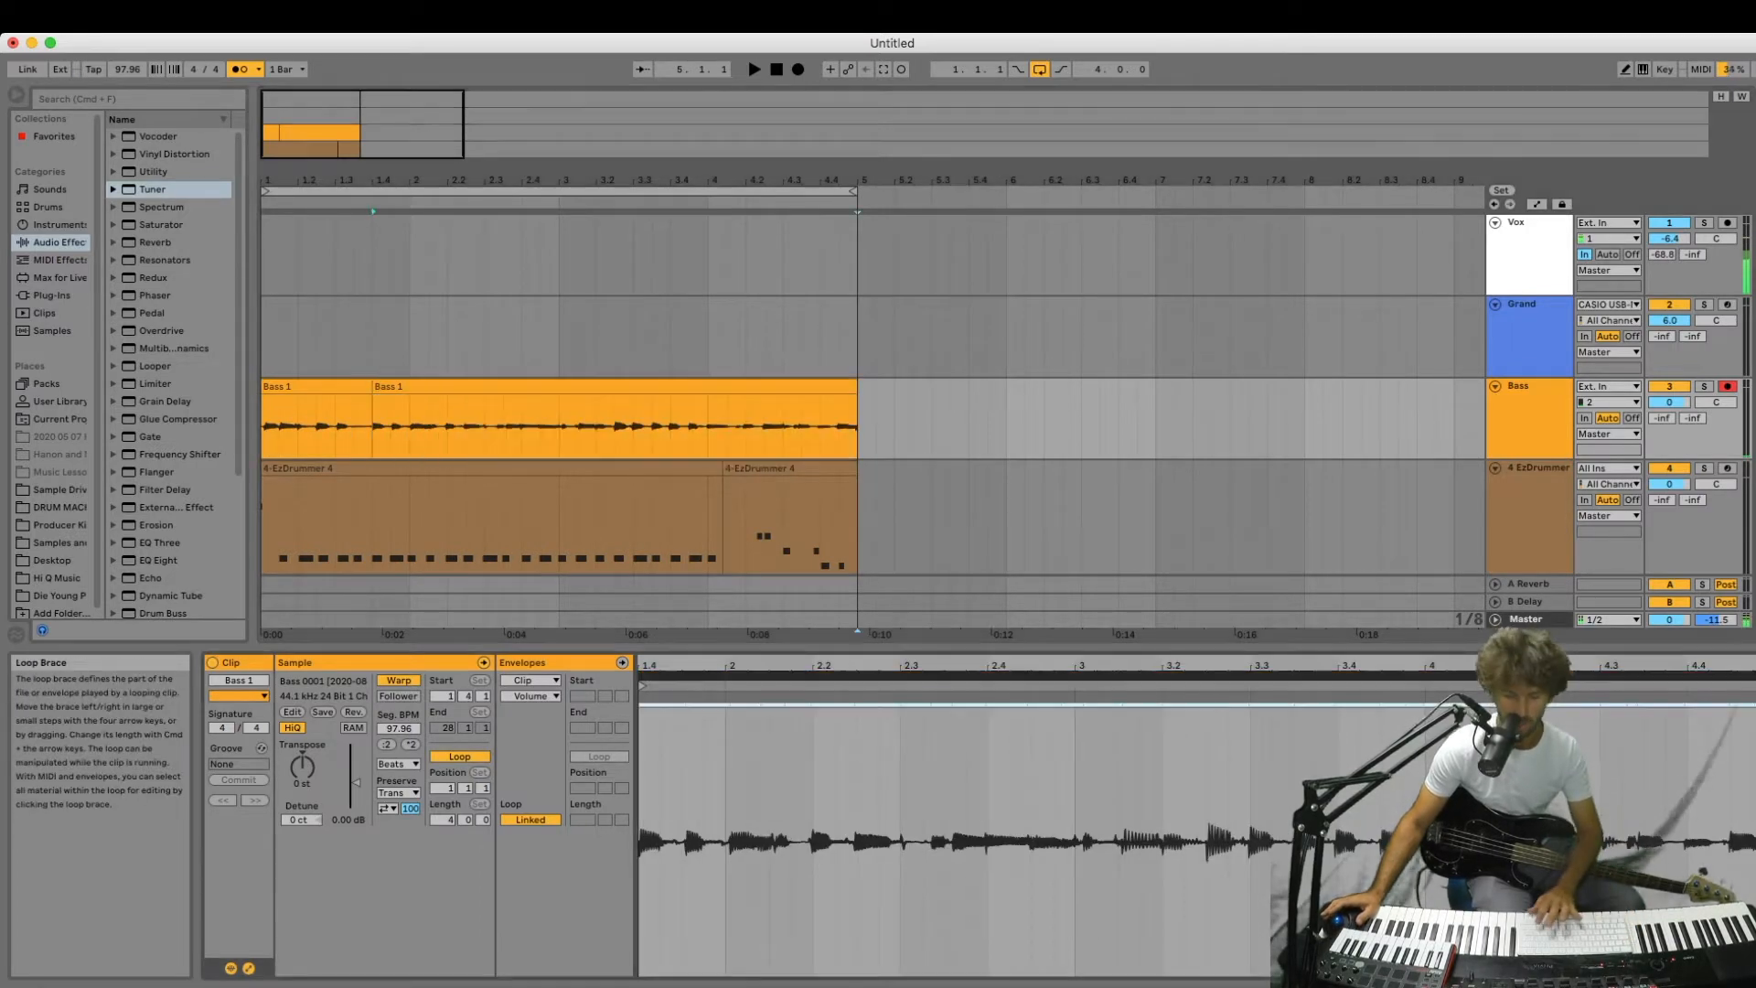
key("Up")
key("Up")
key("Up")
key("Up")
key("Up")
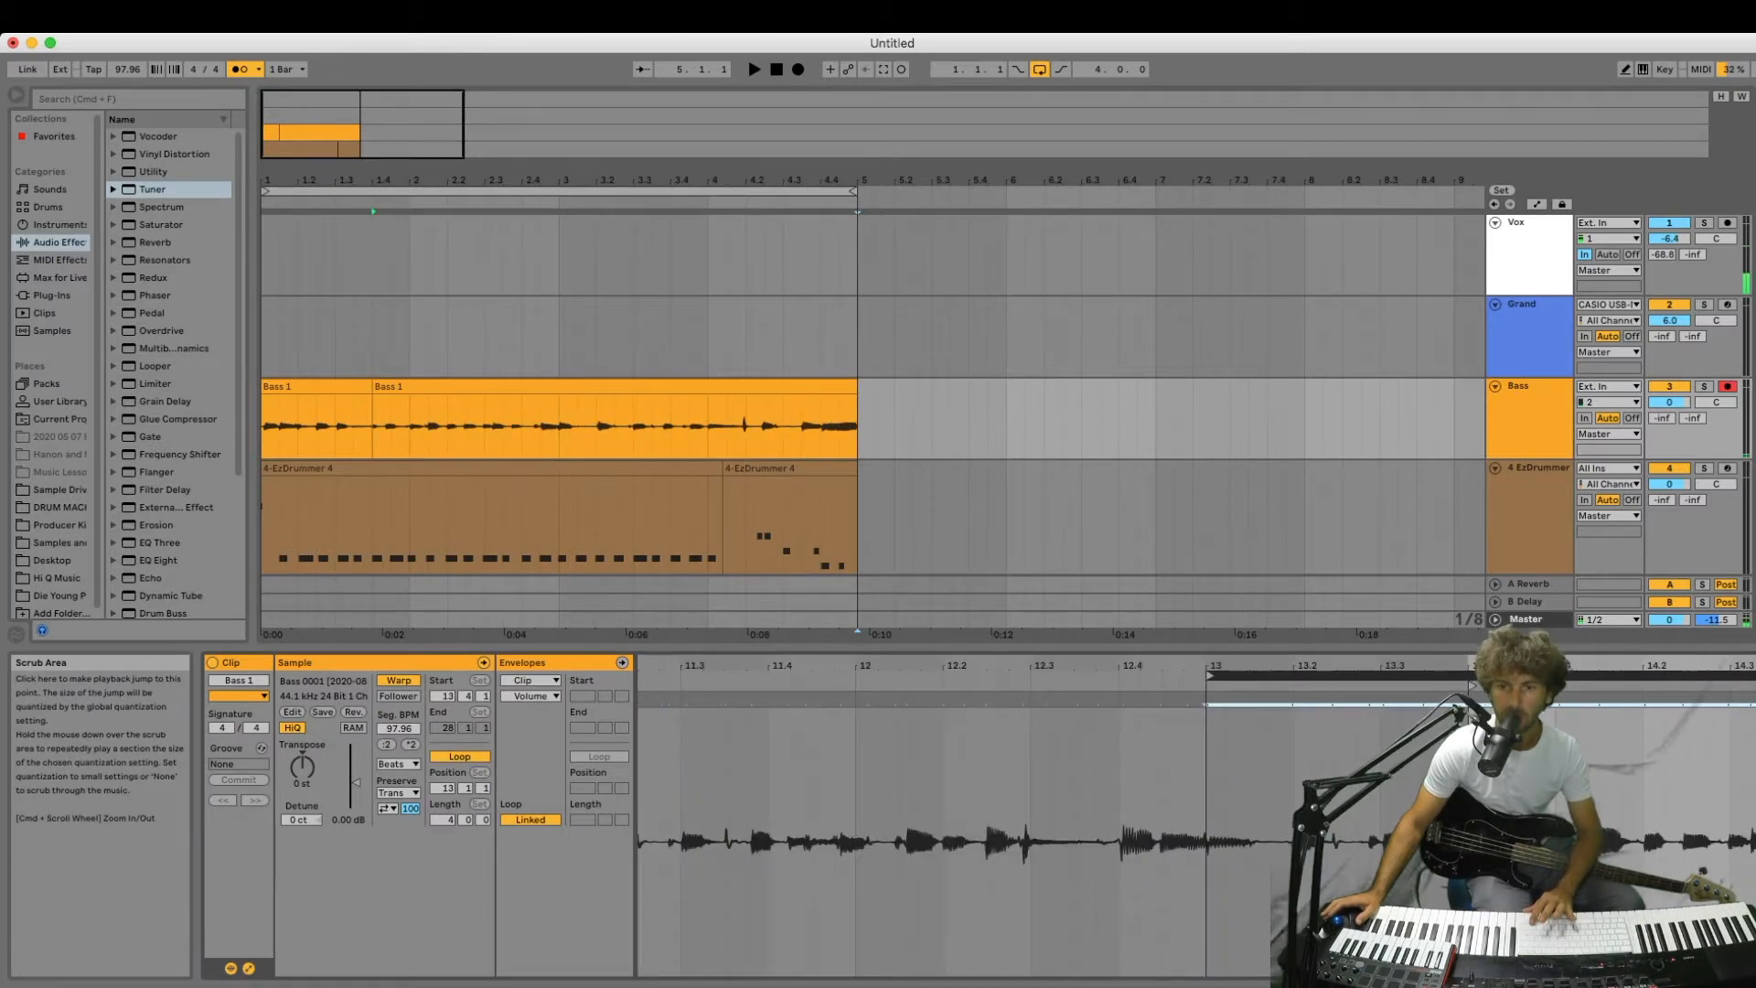
Shift the split bass part's loop back through earlier takes, and undo the loop changes and the split.
key("Down")
key("Down")
key("Down")
key("Down")
key("Down")
key("Down")
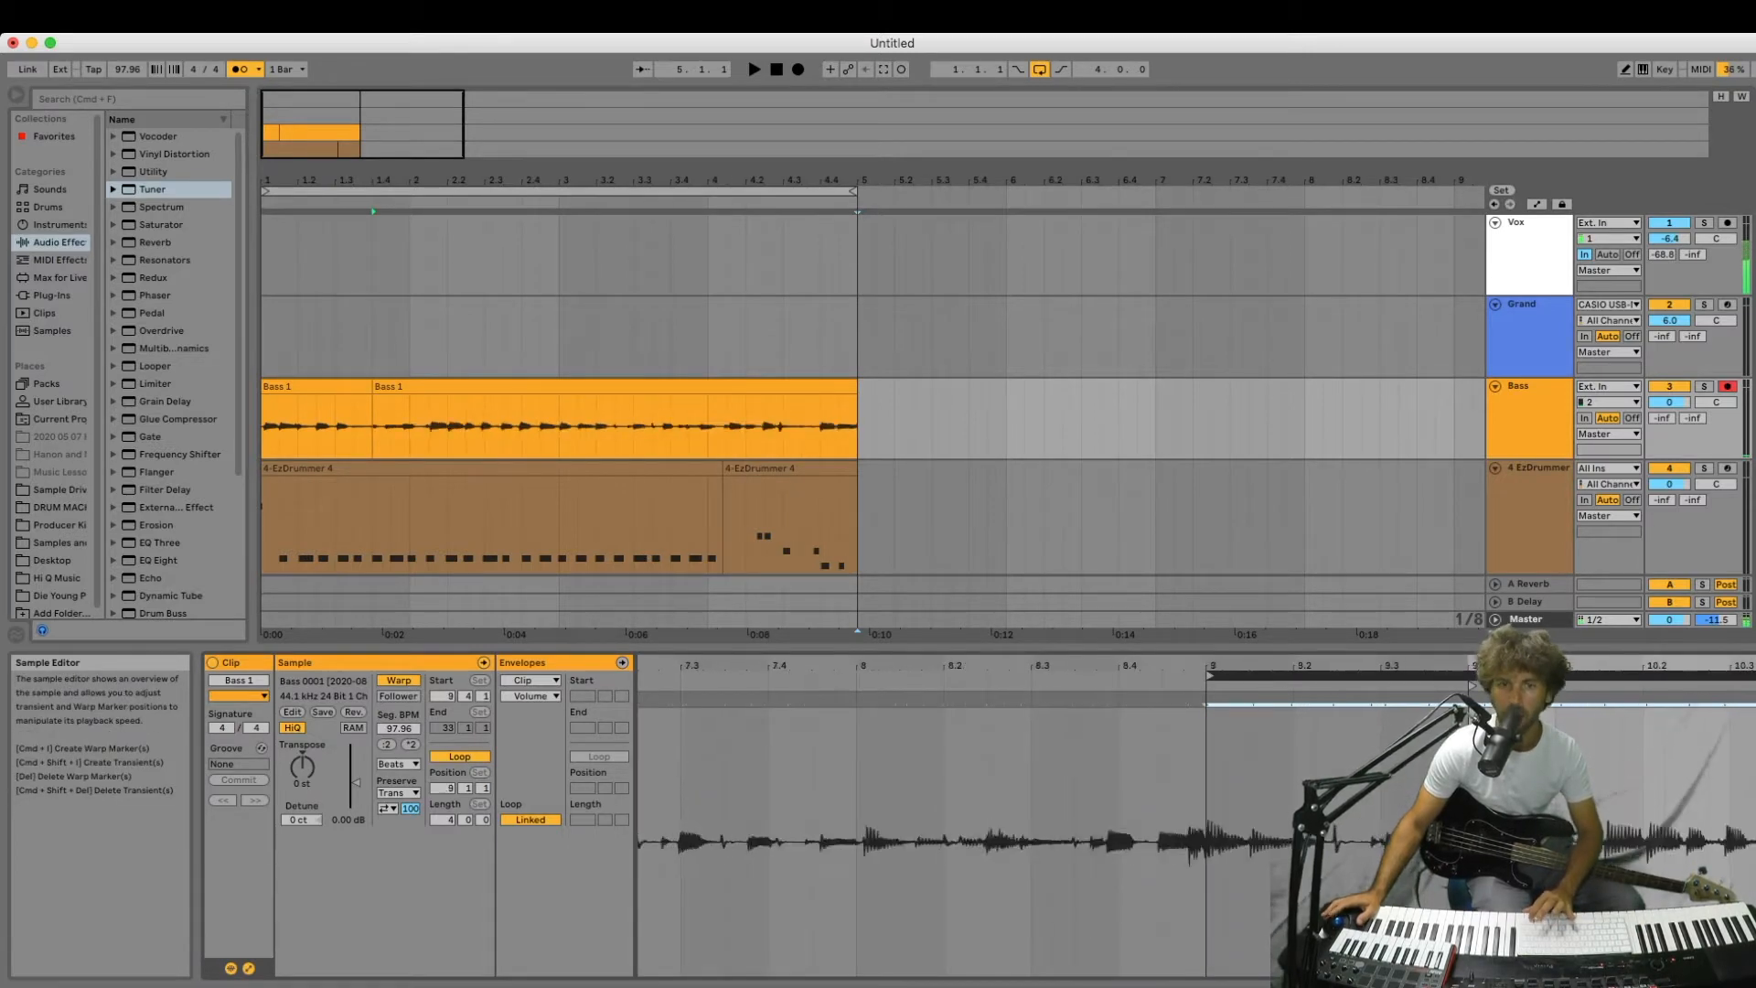
key("Down")
key("super+z")
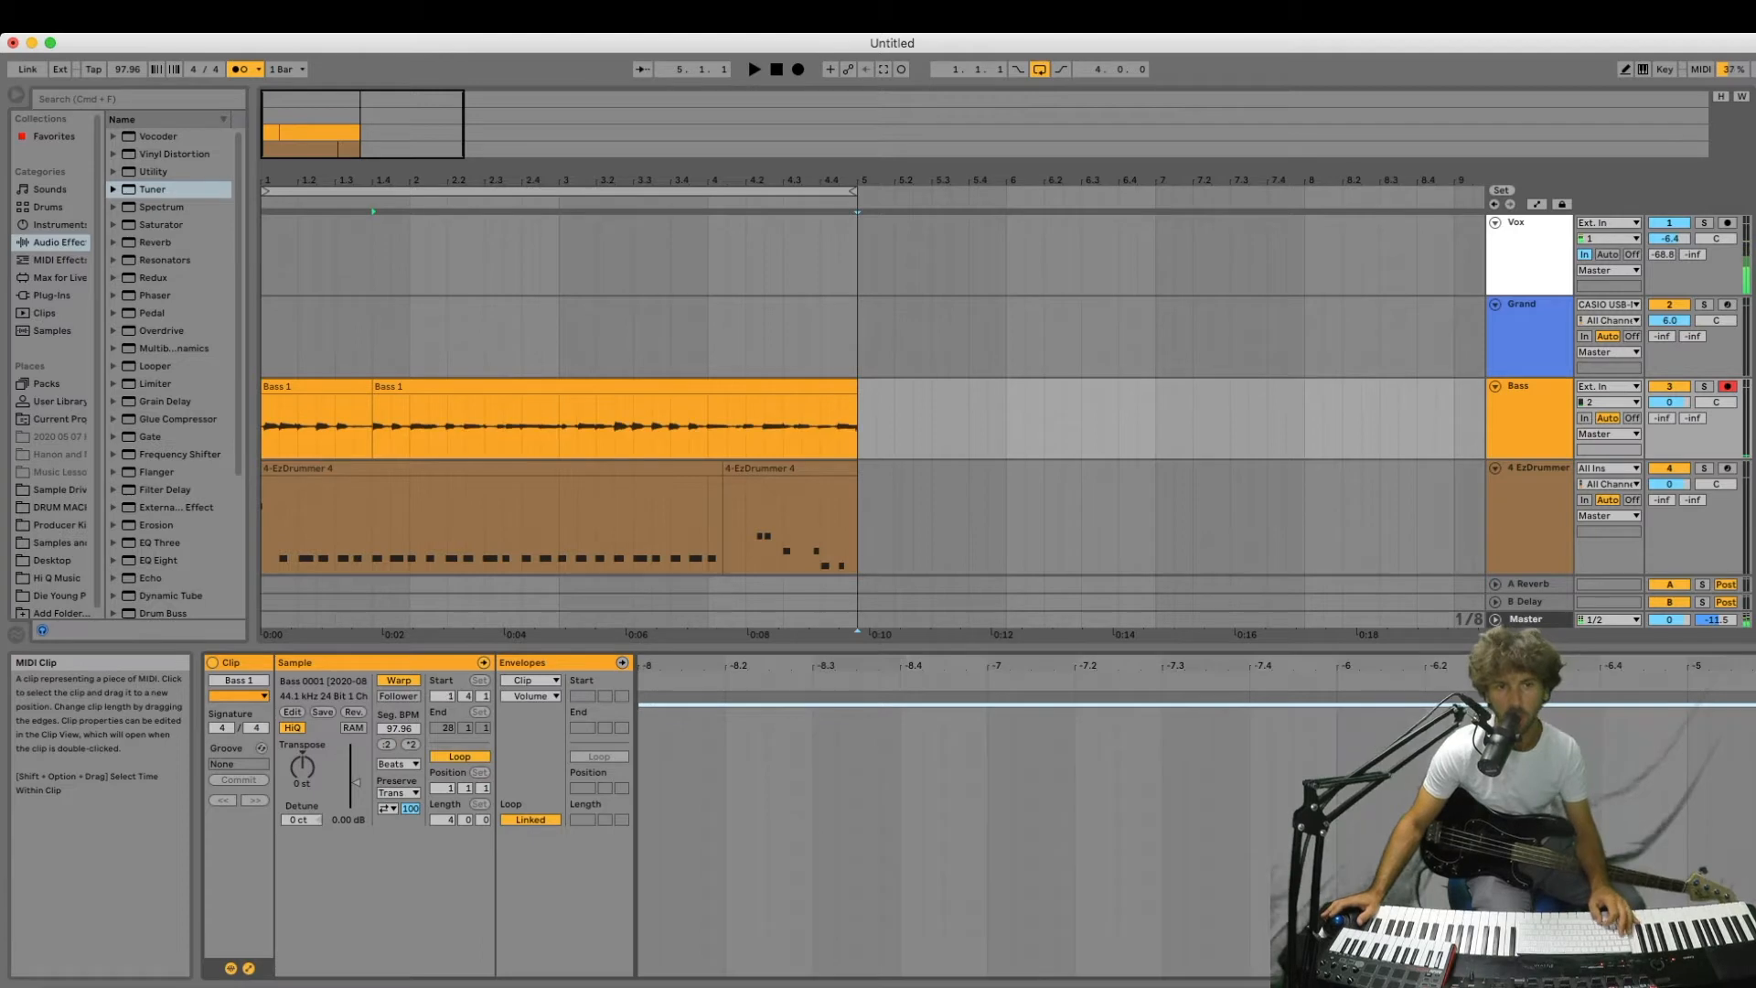
key("super+z")
Play the start of the bass and drum loop, and split off the first bar of the Bass 1 clip.
left_click(560, 387)
key("space")
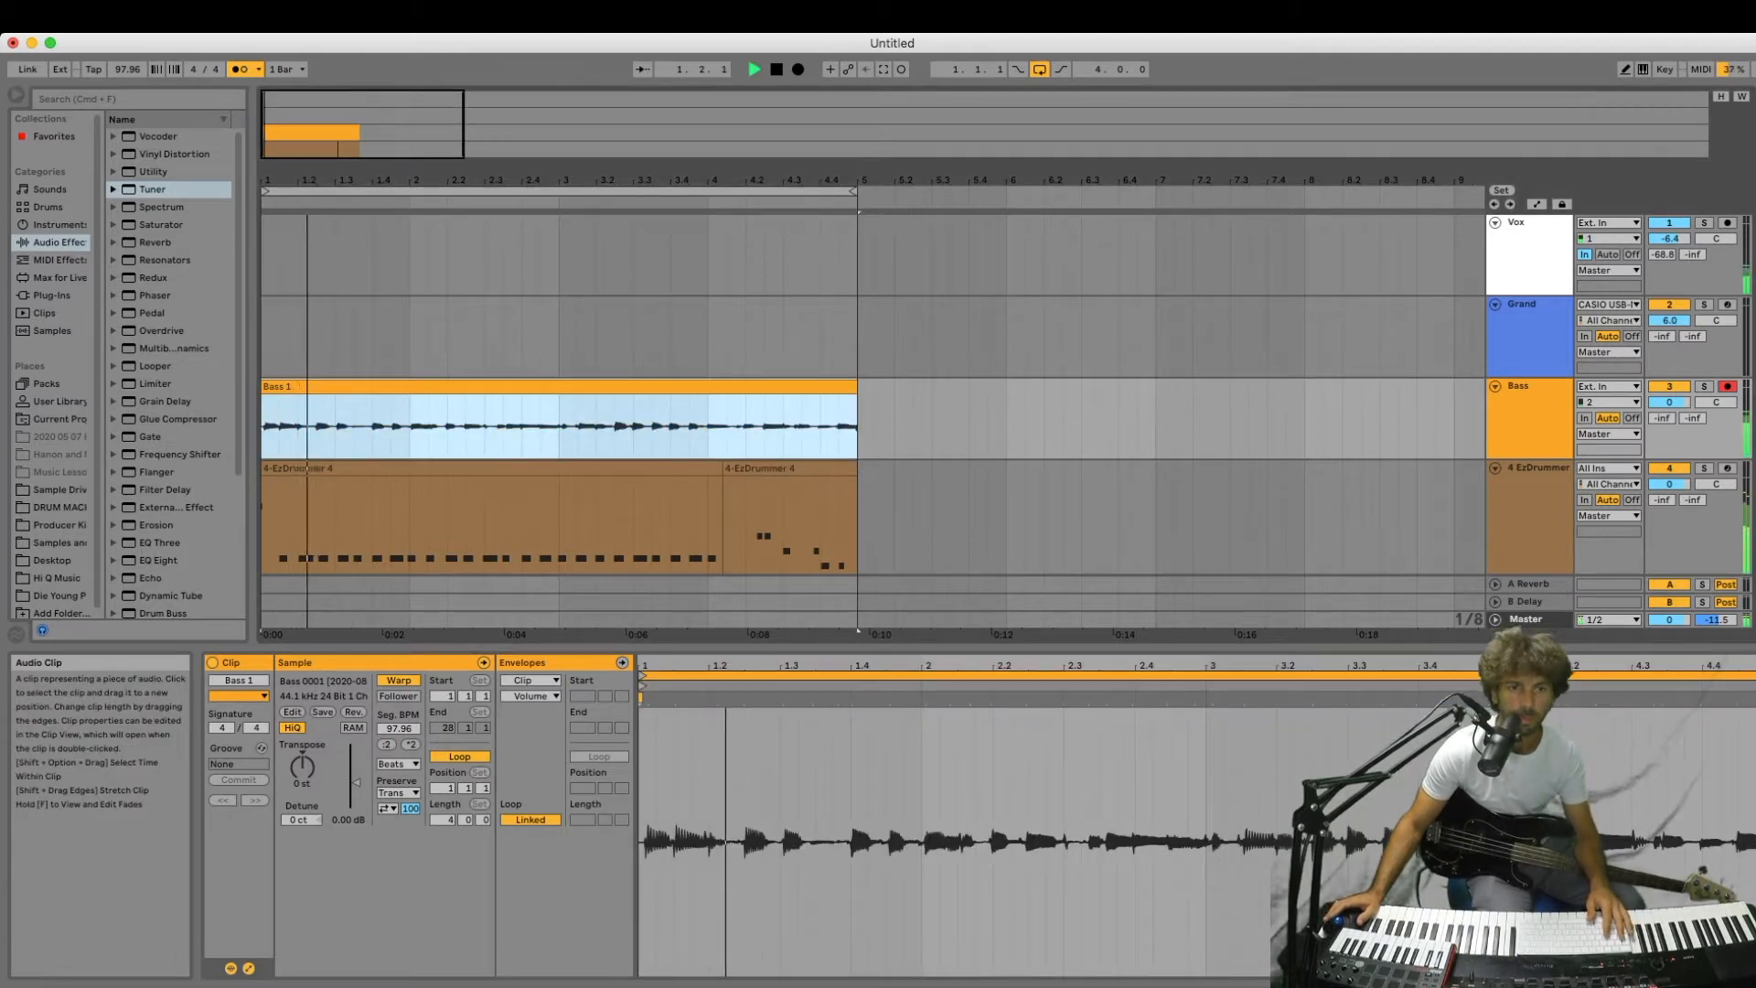
key("space")
left_click_drag(411, 428, 263, 428)
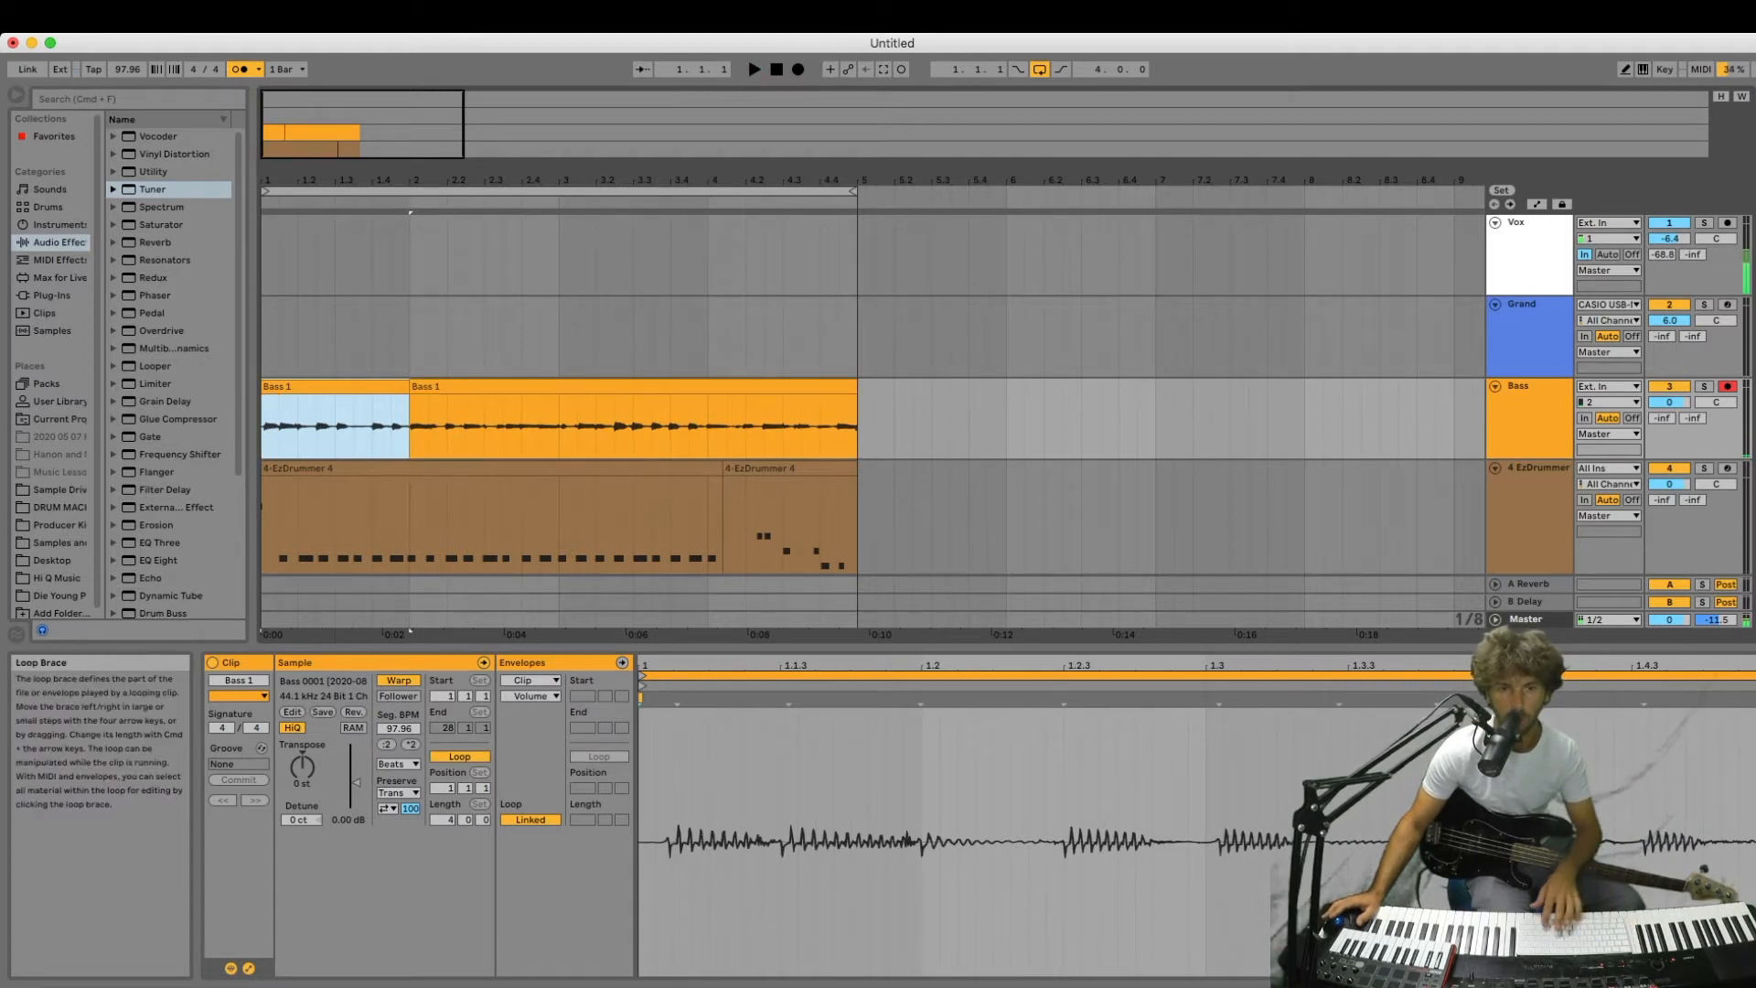
Set the Arrangement loop to bar 1 and advance the first-bar bass clip's loop to position 5.1.1 while auditioning it.
left_click(924, 676)
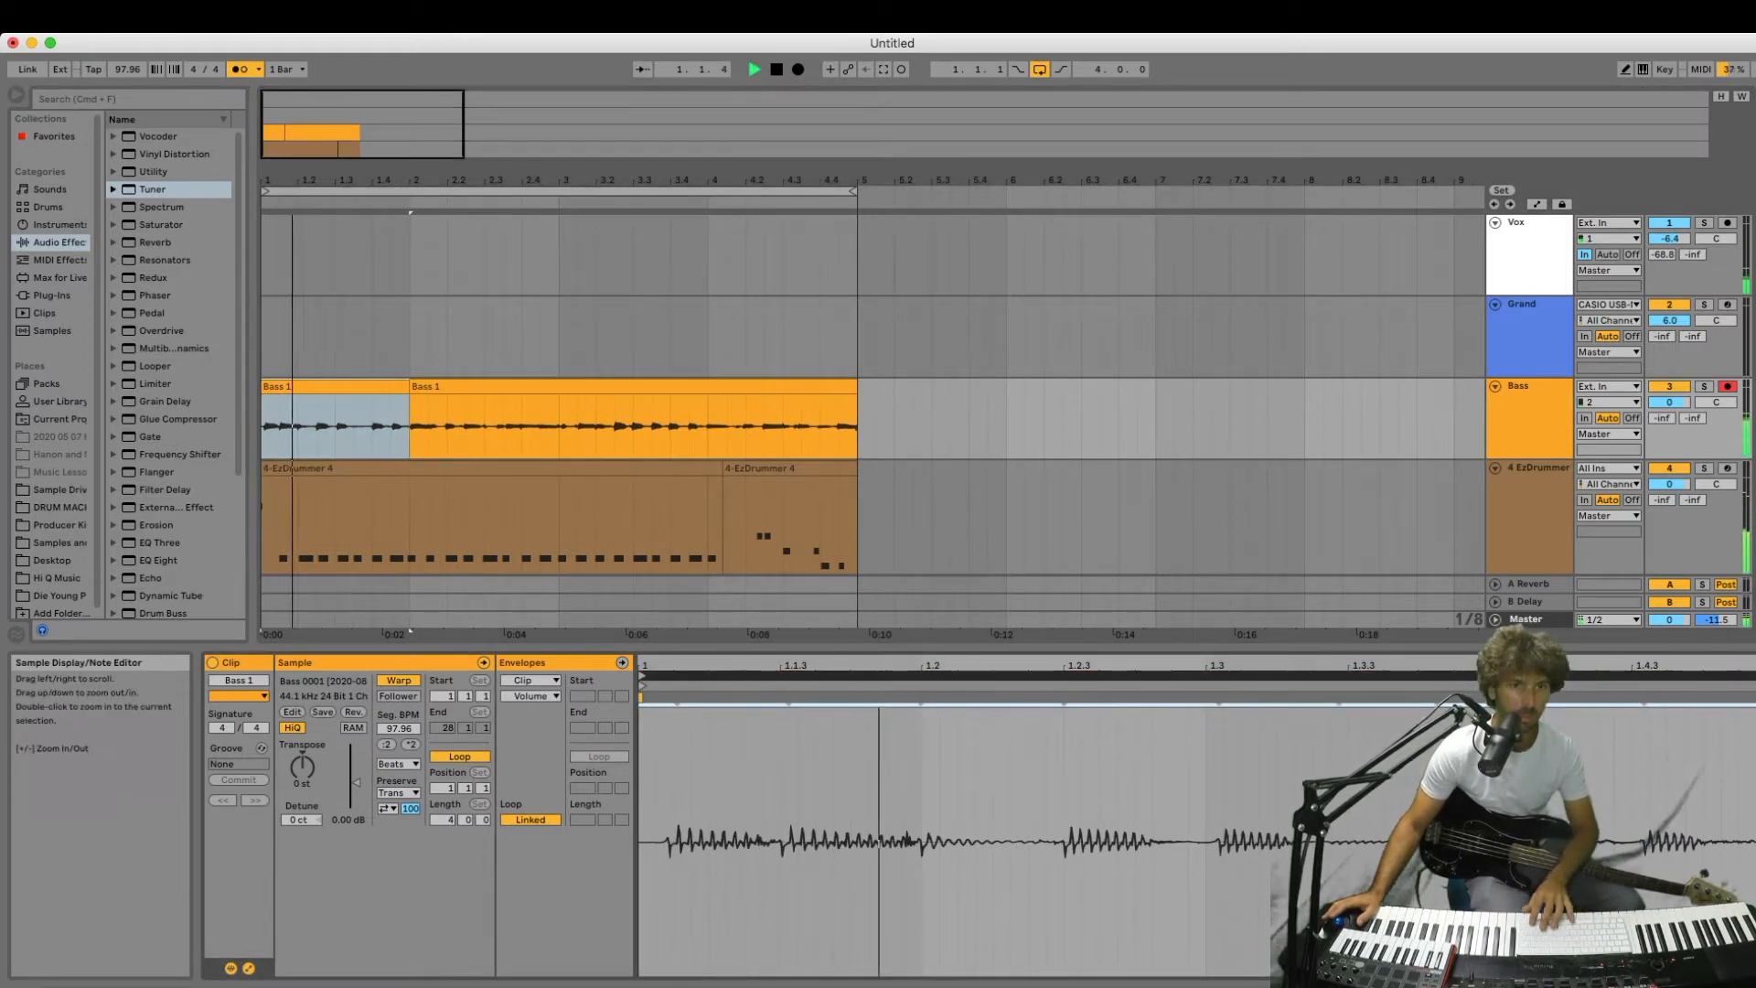
key("space")
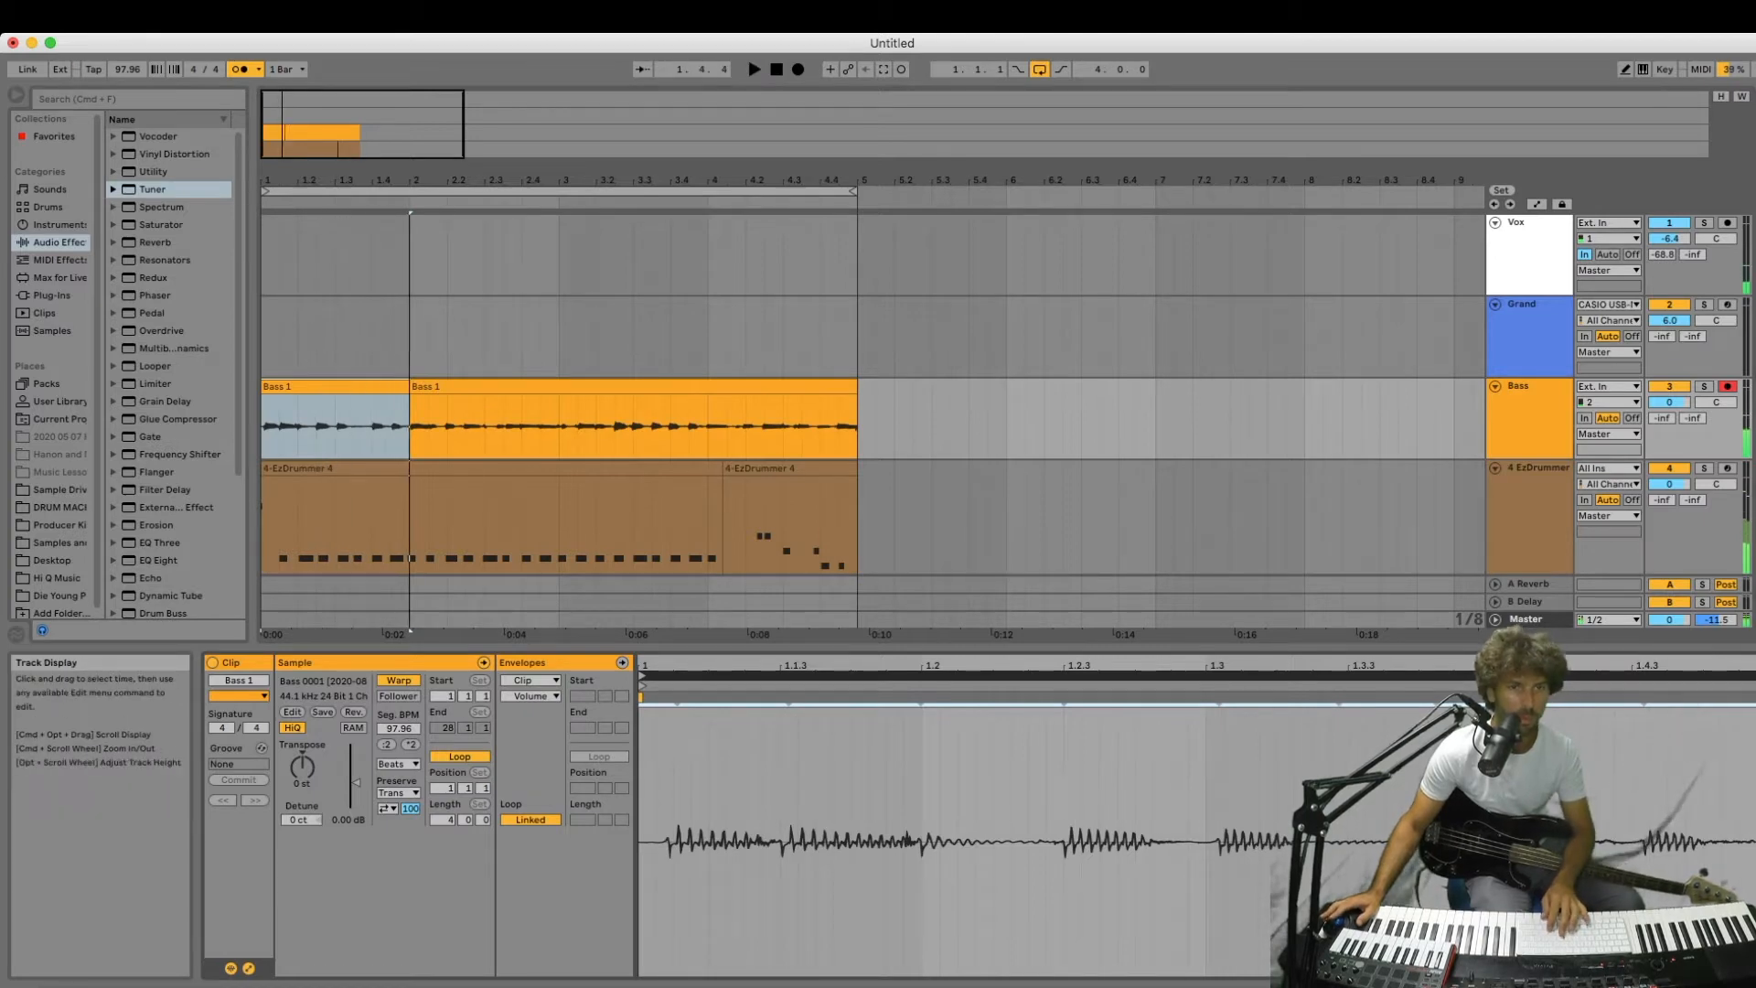
key("Up")
key("super+l")
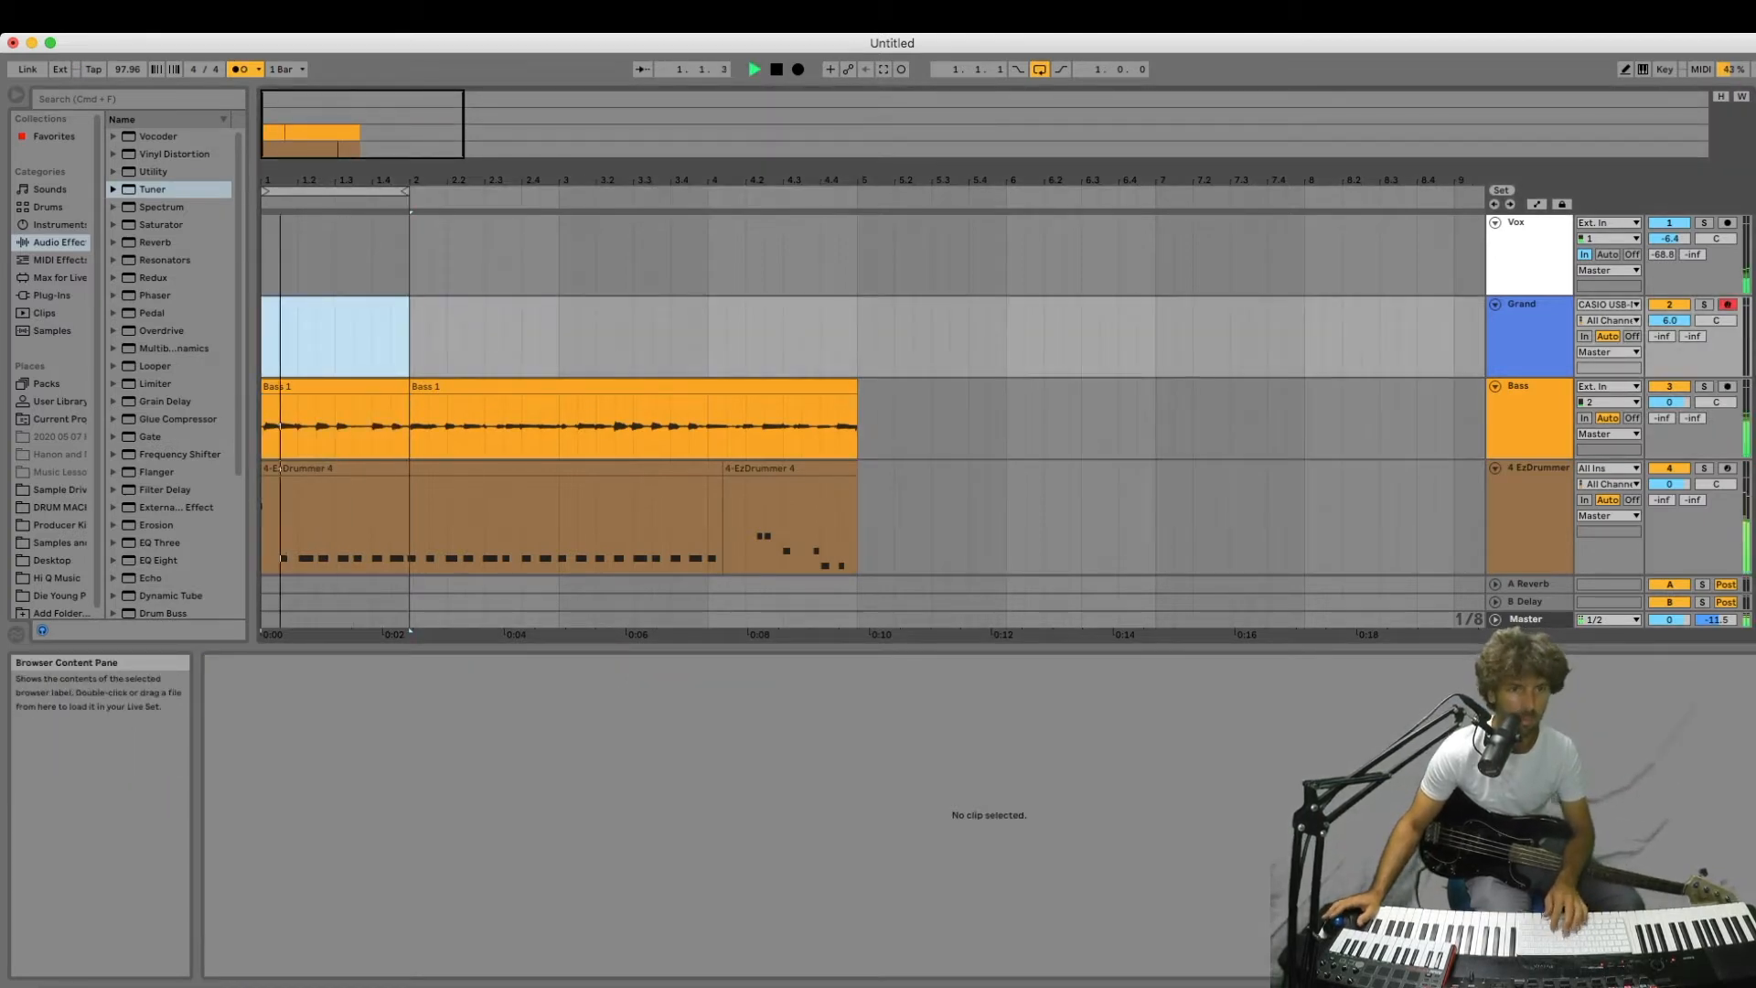
key("Down")
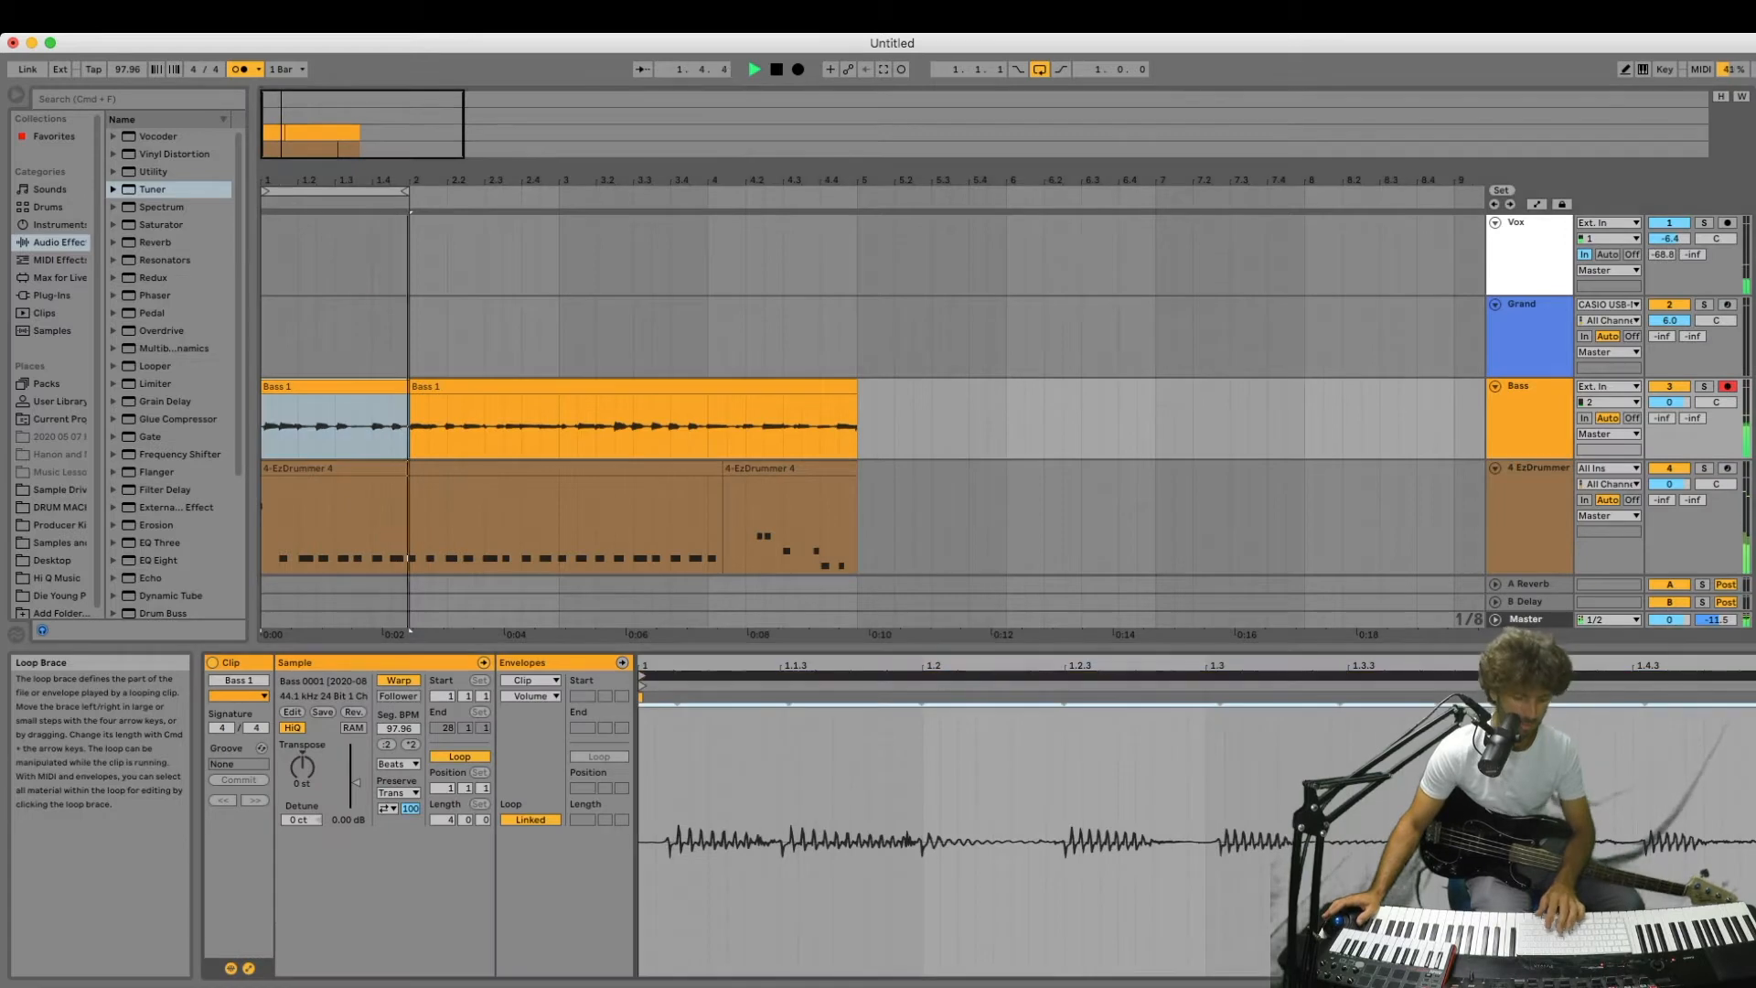
key("Up")
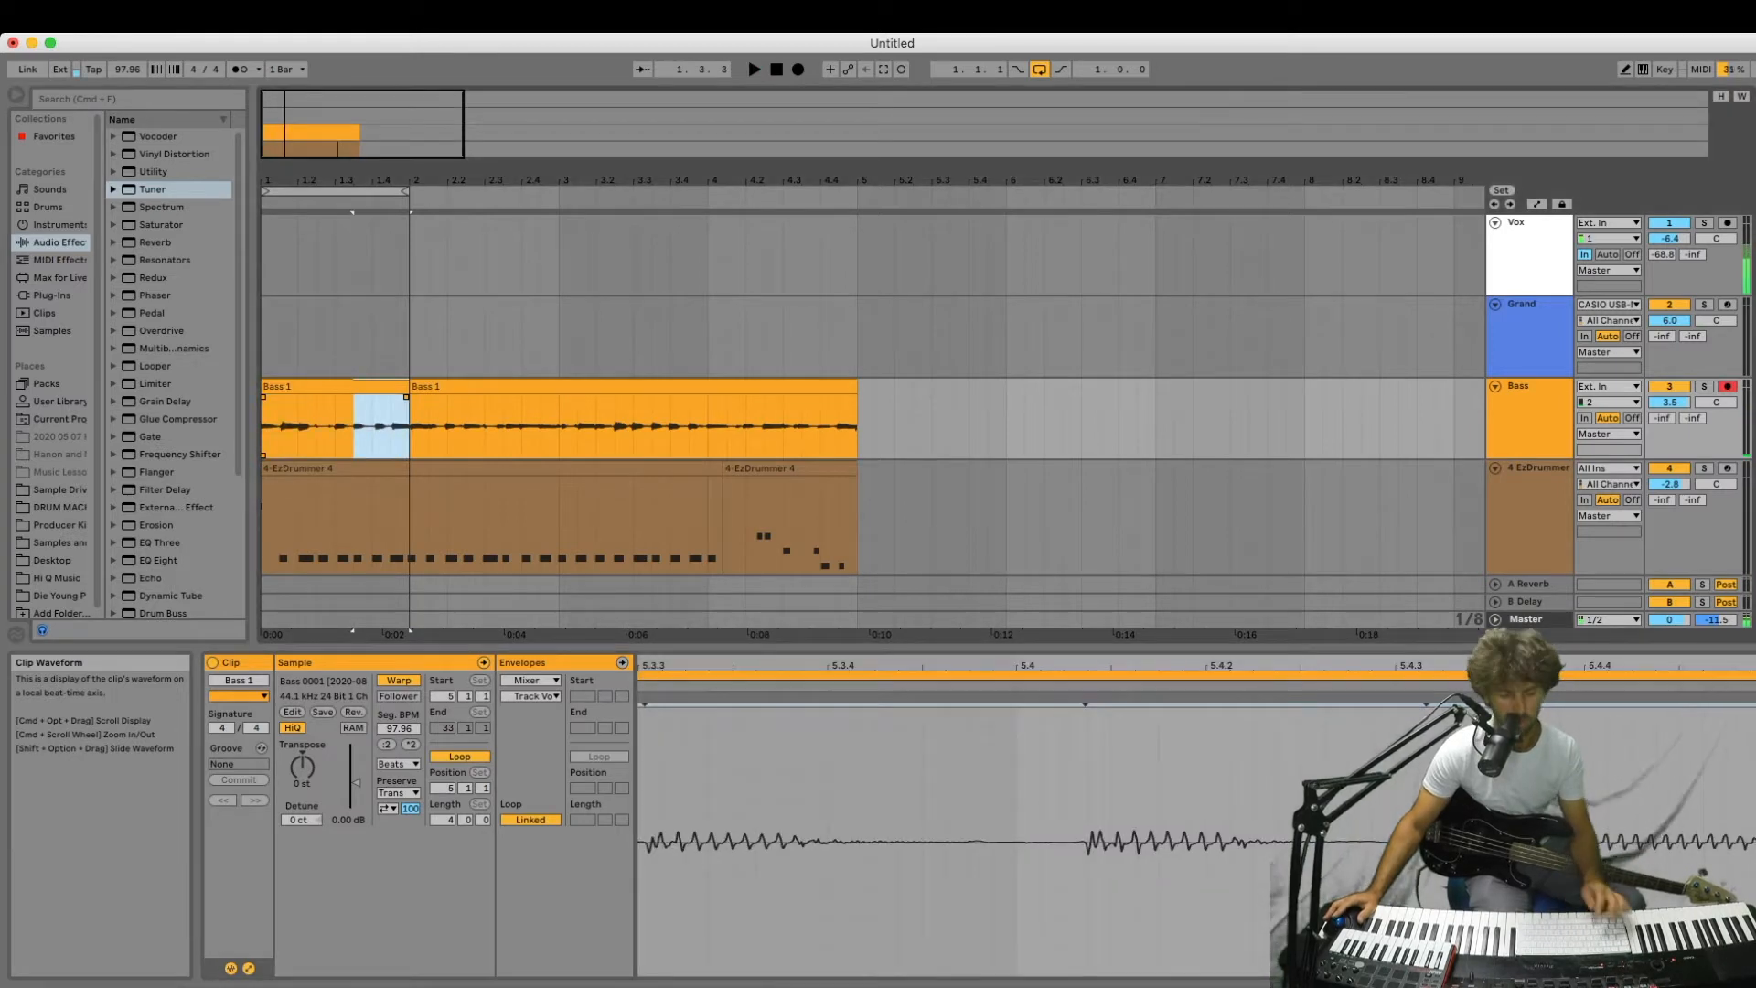
Split the first-bar bass clip at 1.3.3 and advance the second part's loop to position 9.1.1, auditioning the result.
key("super+e")
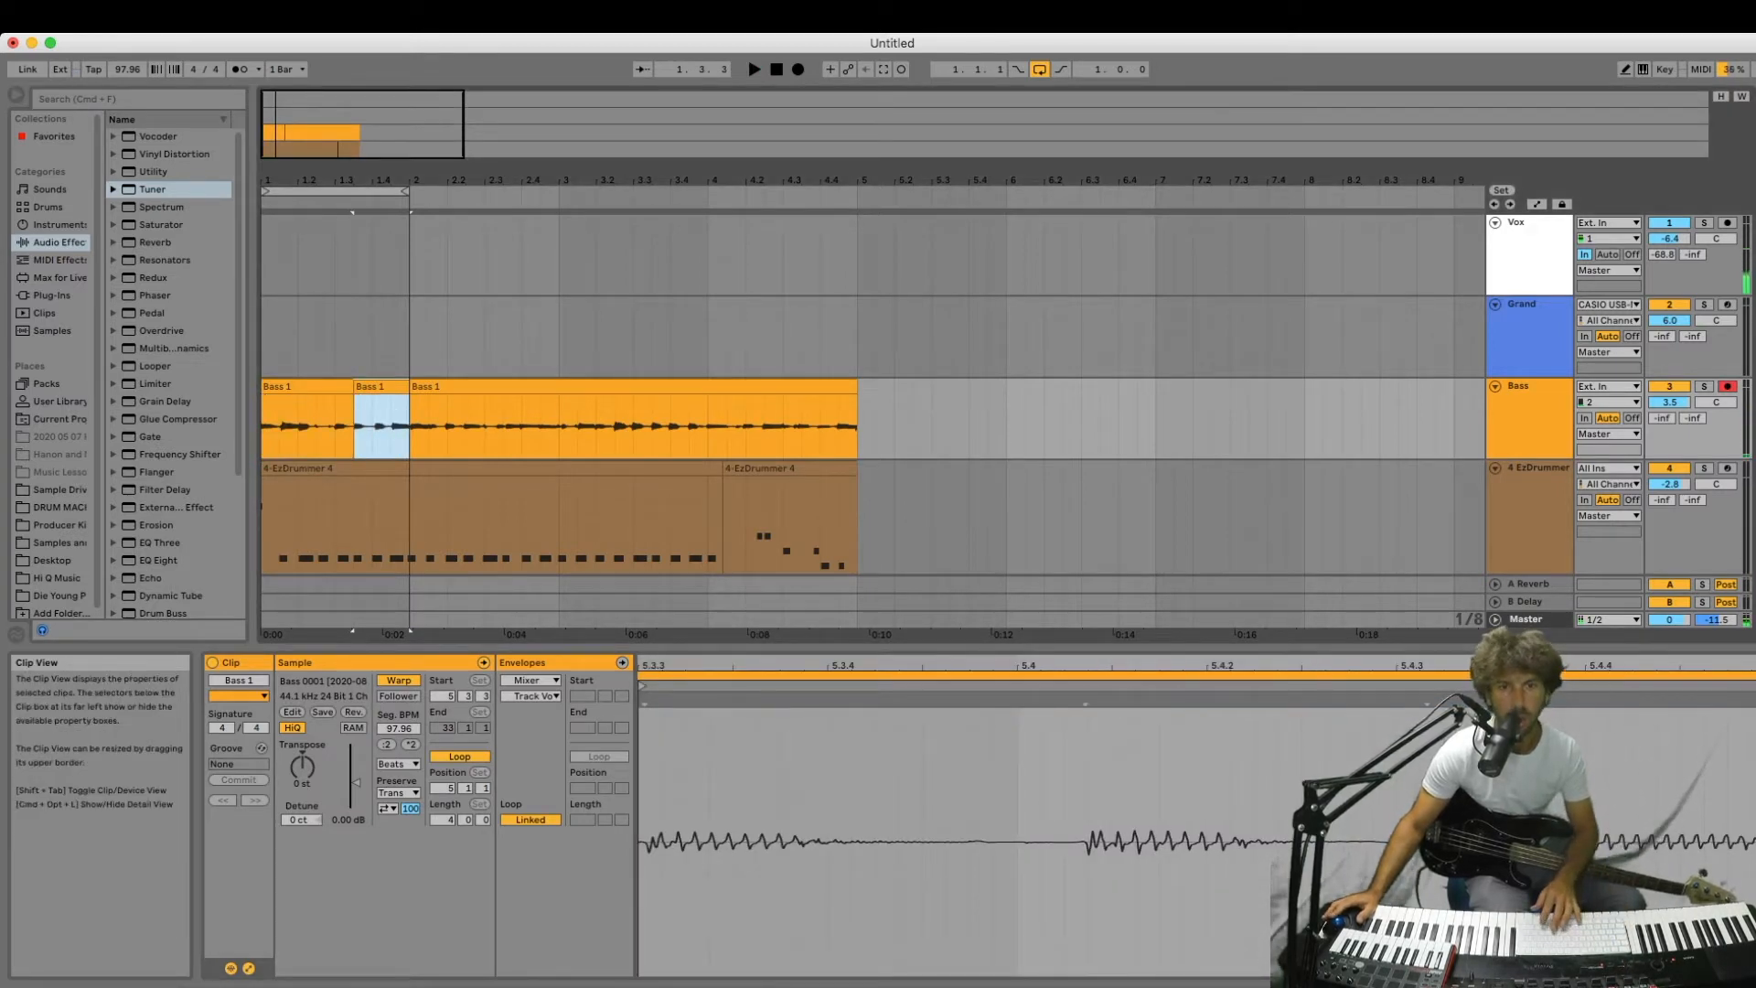
key("Right")
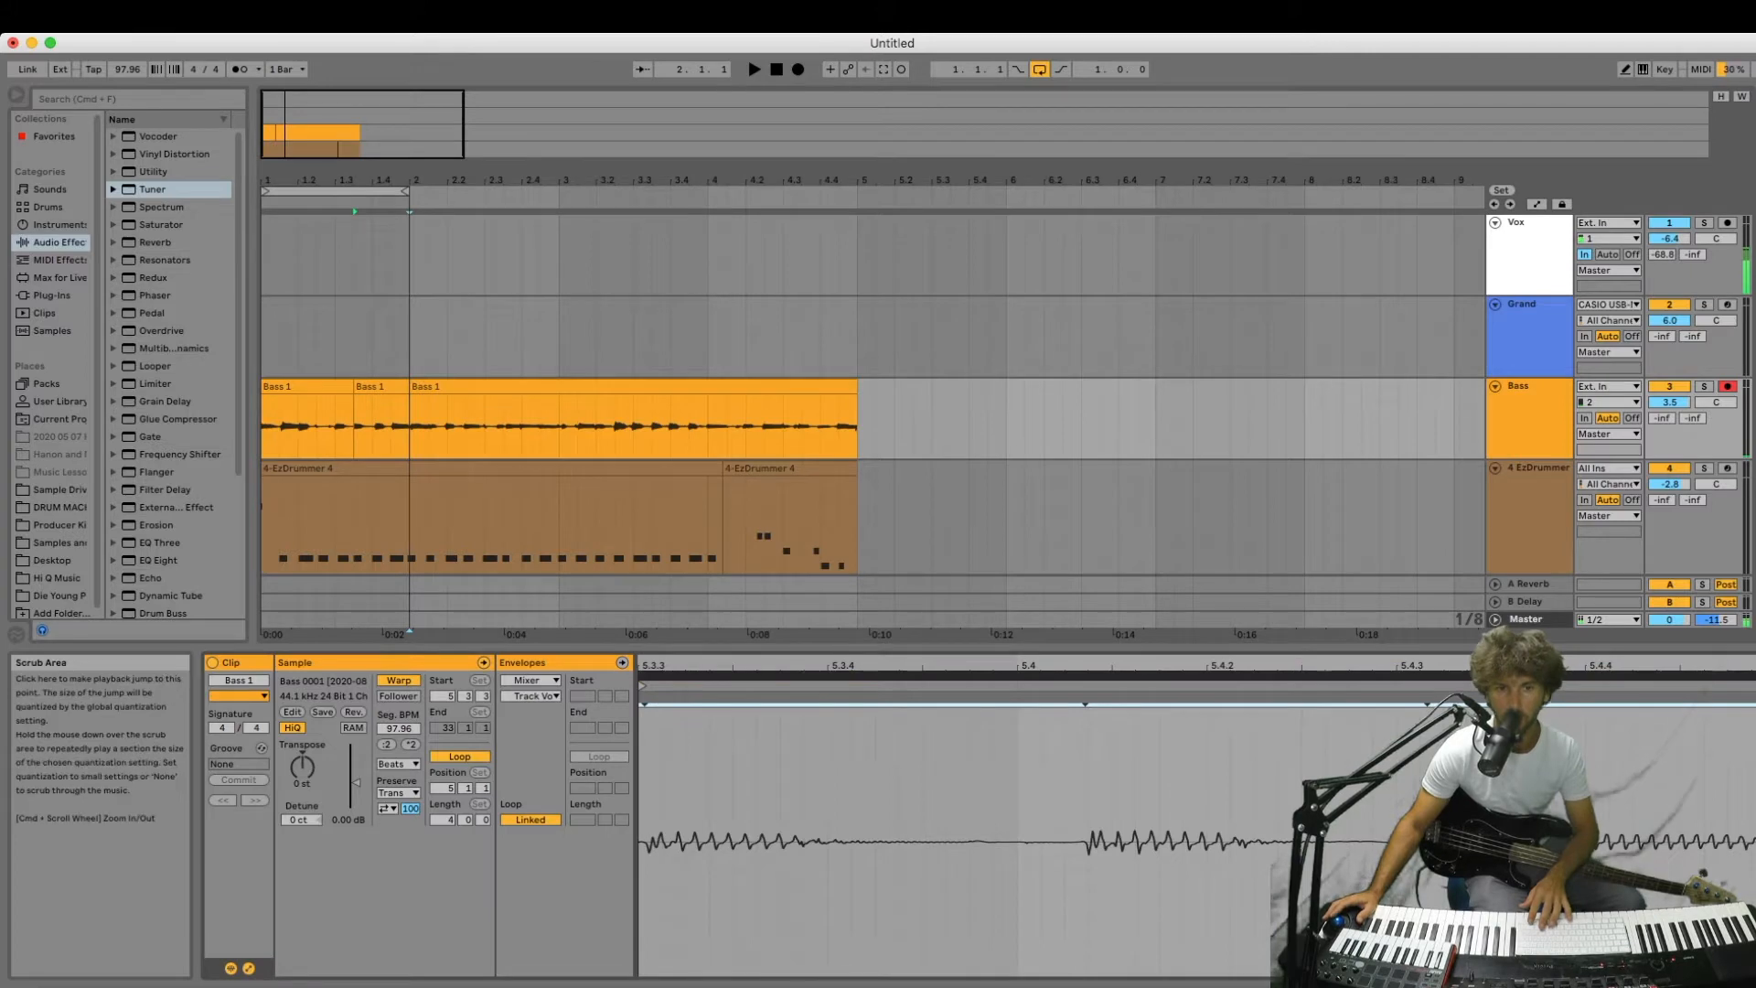
key("Up")
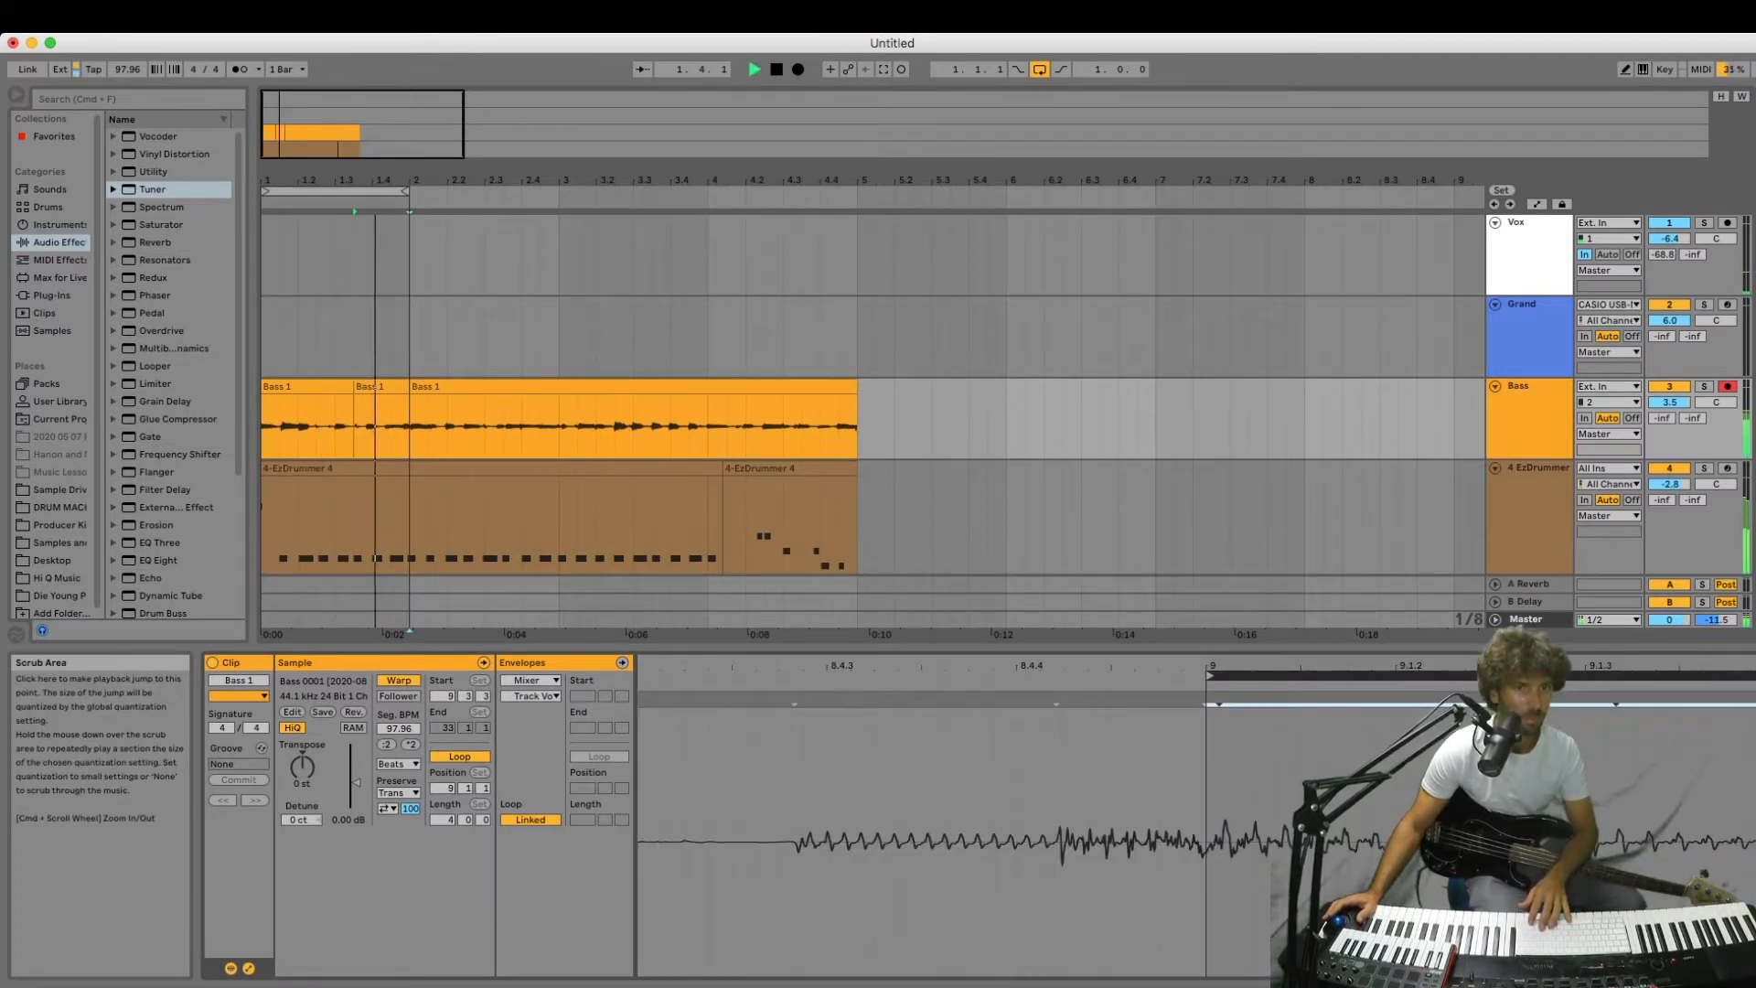
key("space")
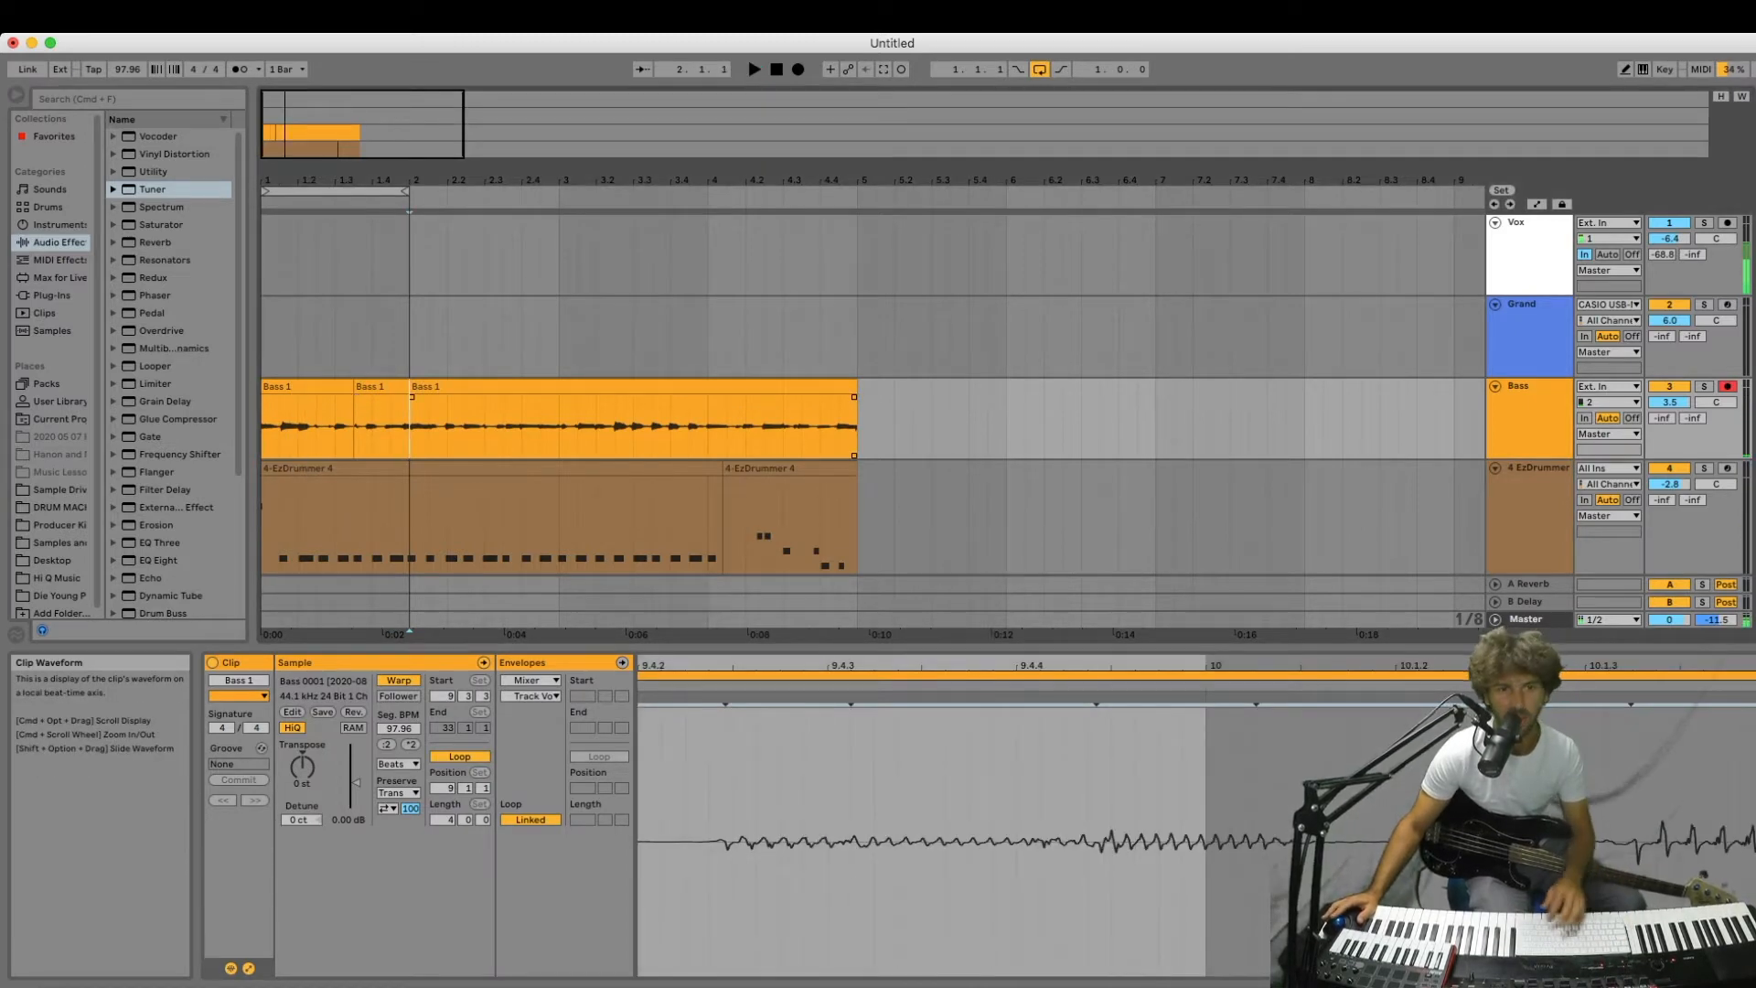
Audition the bass clip starting at bar 2, and narrow the Arrangement loop to bar 2 only.
left_click(530, 387)
key("super+l")
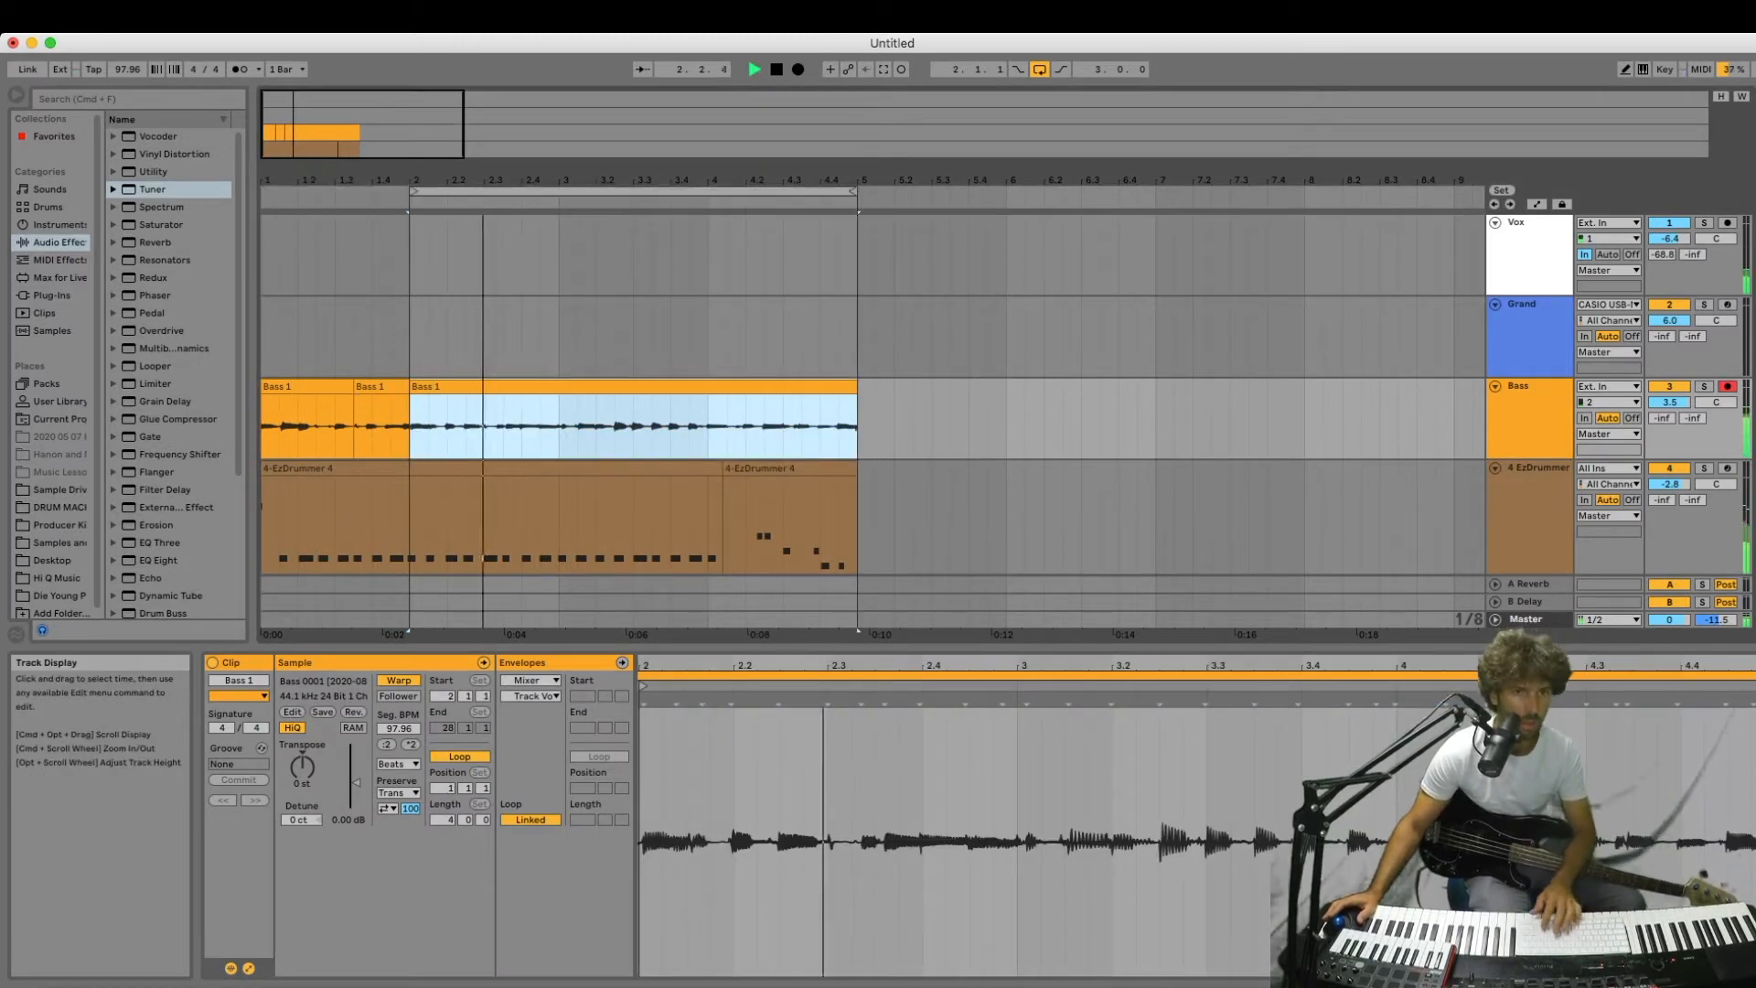
key("space")
left_click_drag(559, 425, 390, 426)
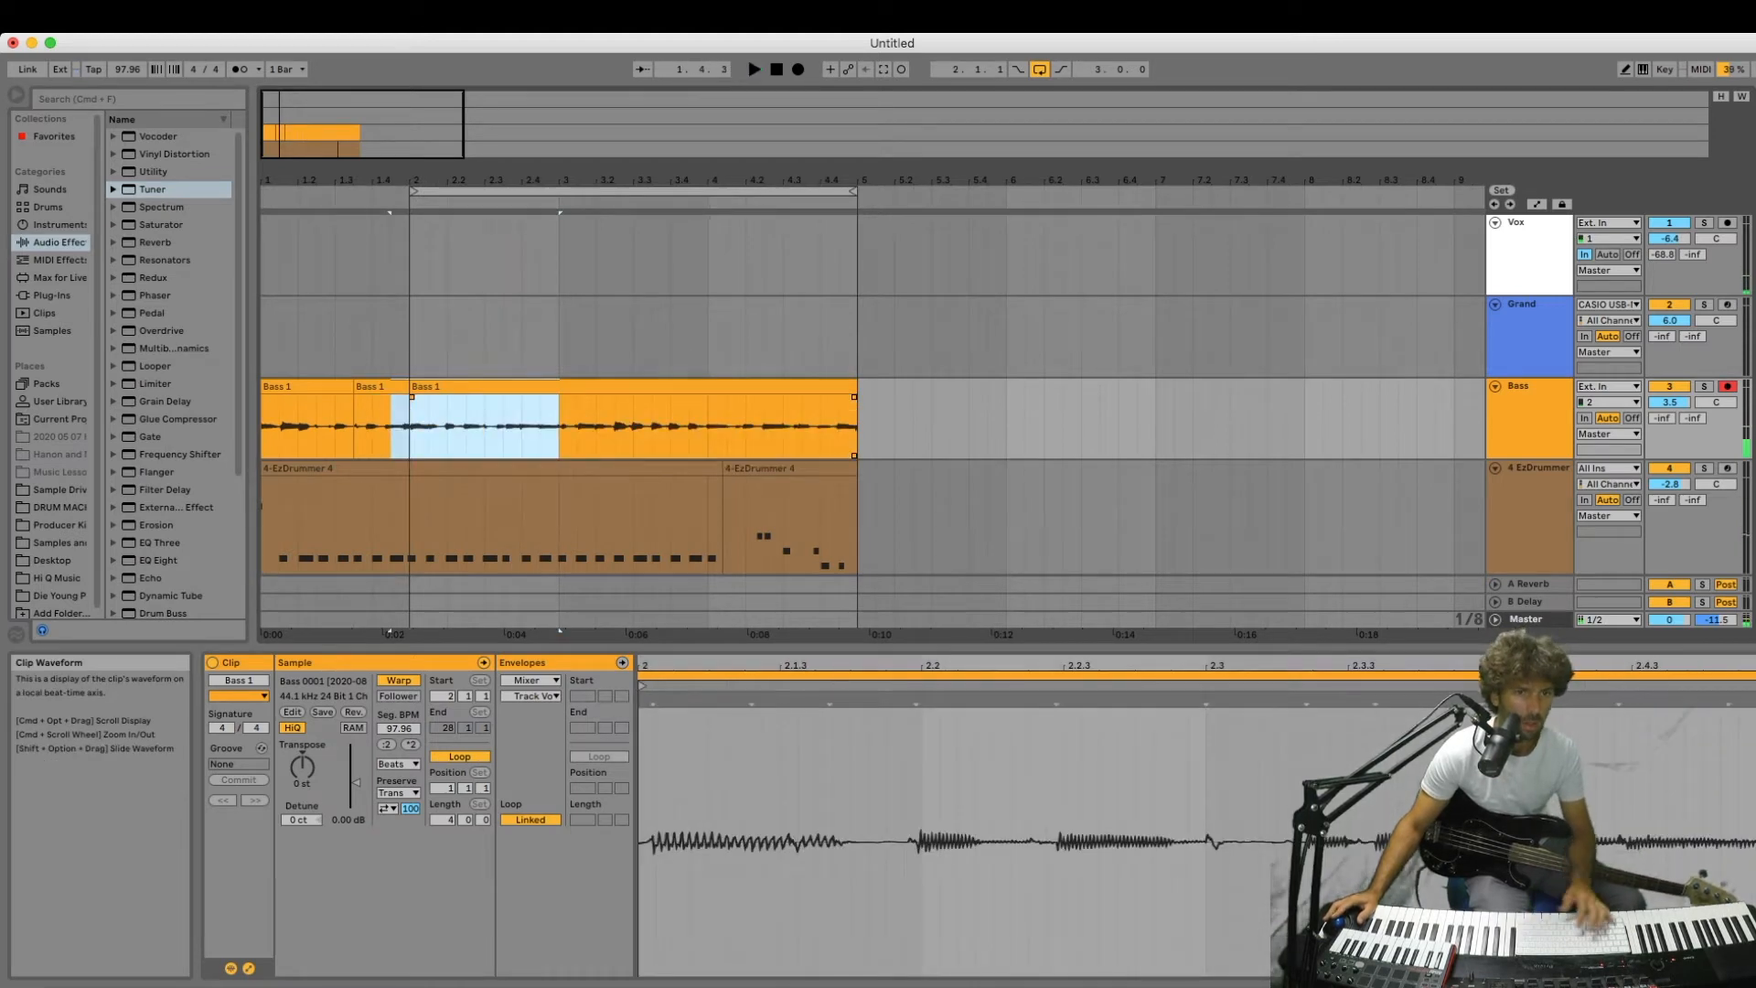
key("super+l")
key("space")
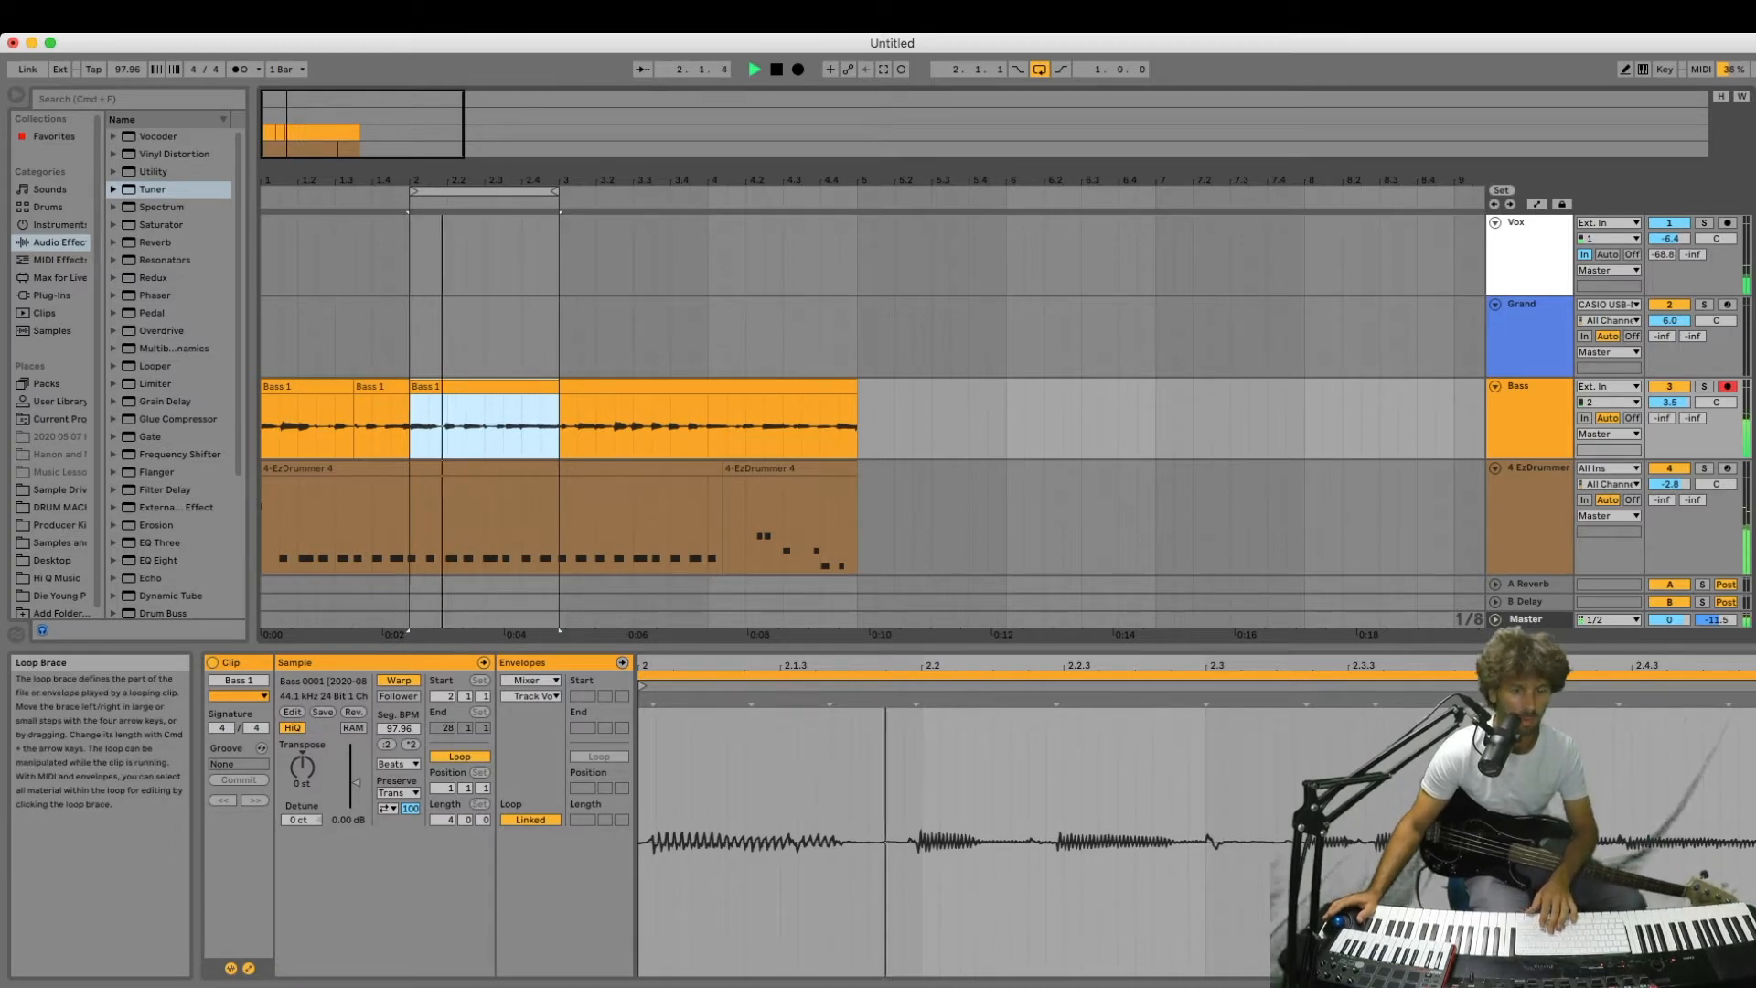
key("space")
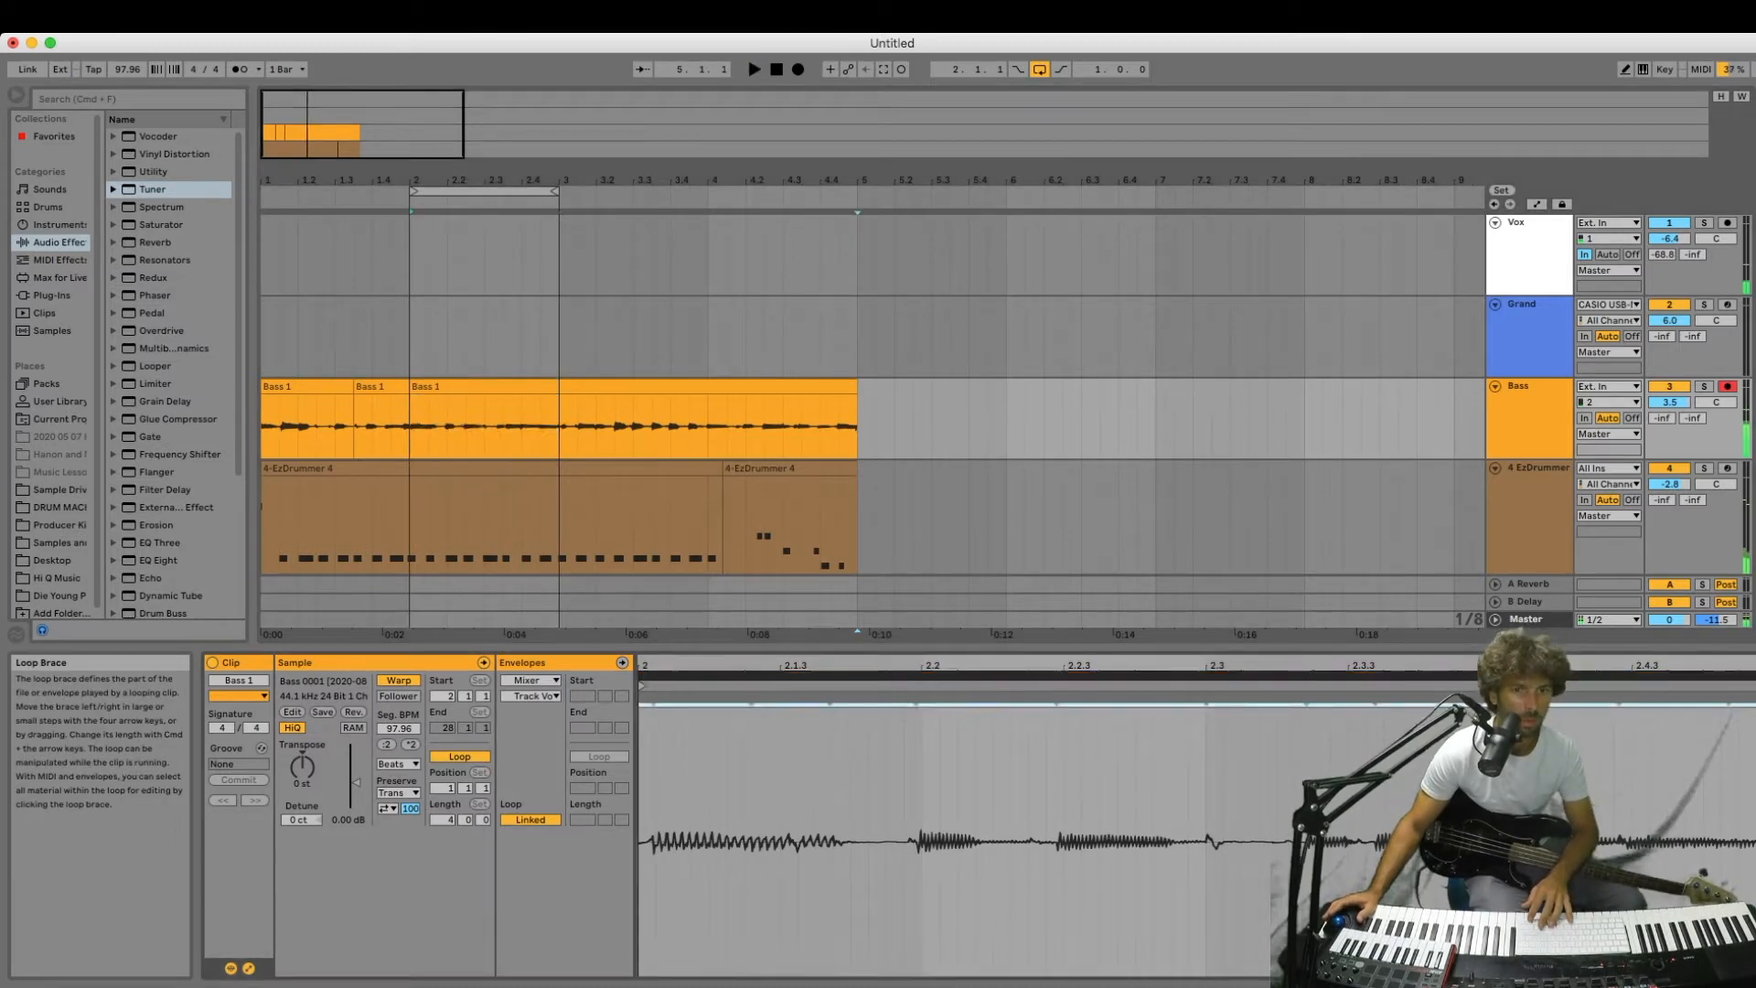
Compare loop positions 1.1.1 and 5.1.1 for the bass clip starting at bar 2, leaving its loop at 5.1.1.
key("space")
key("Up")
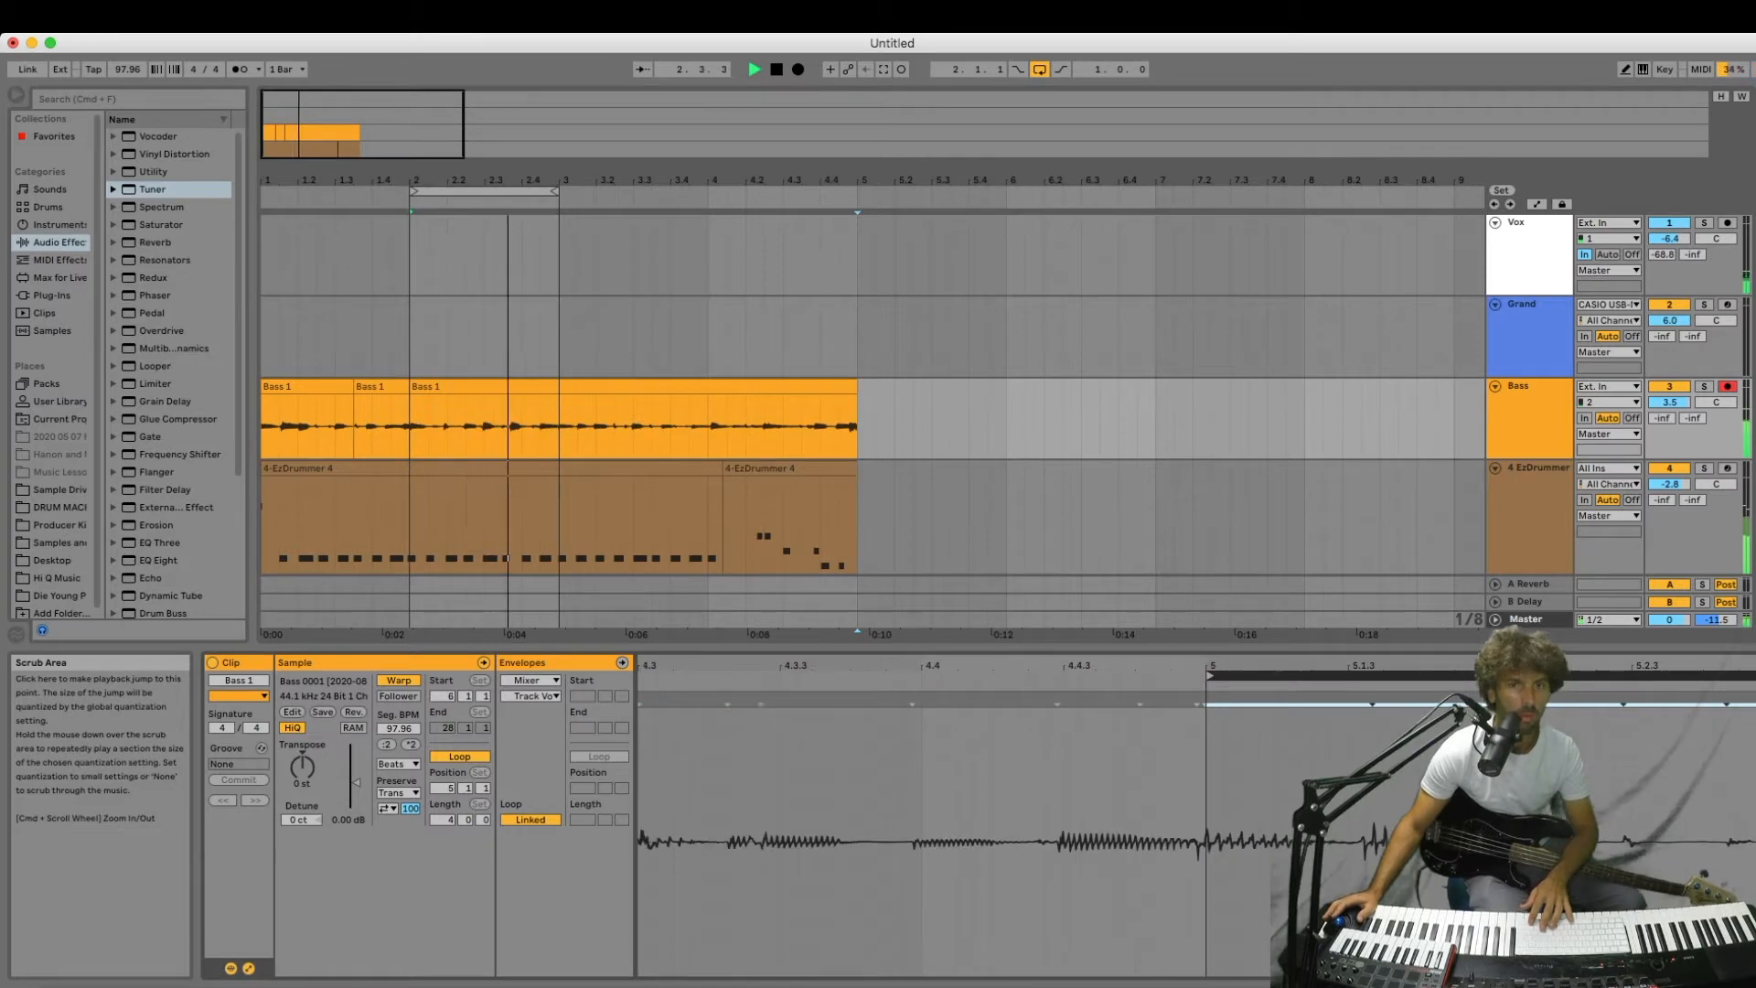
left_click_drag(897, 665, 897, 540)
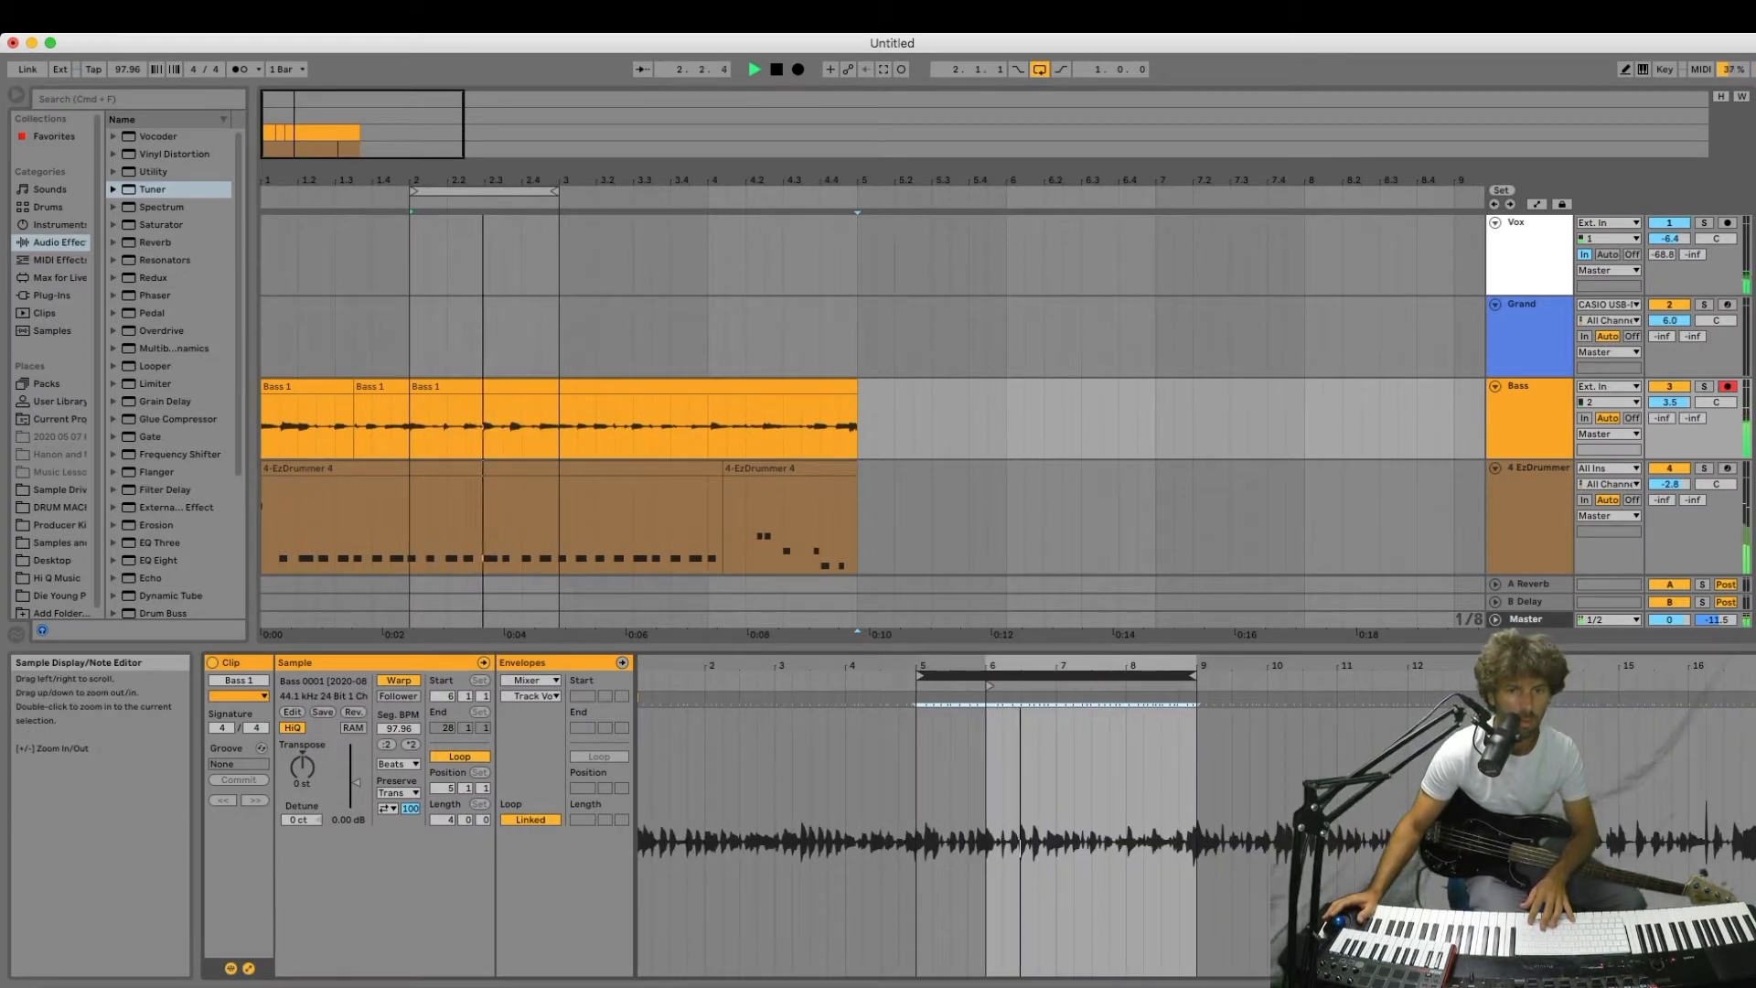
key("Down")
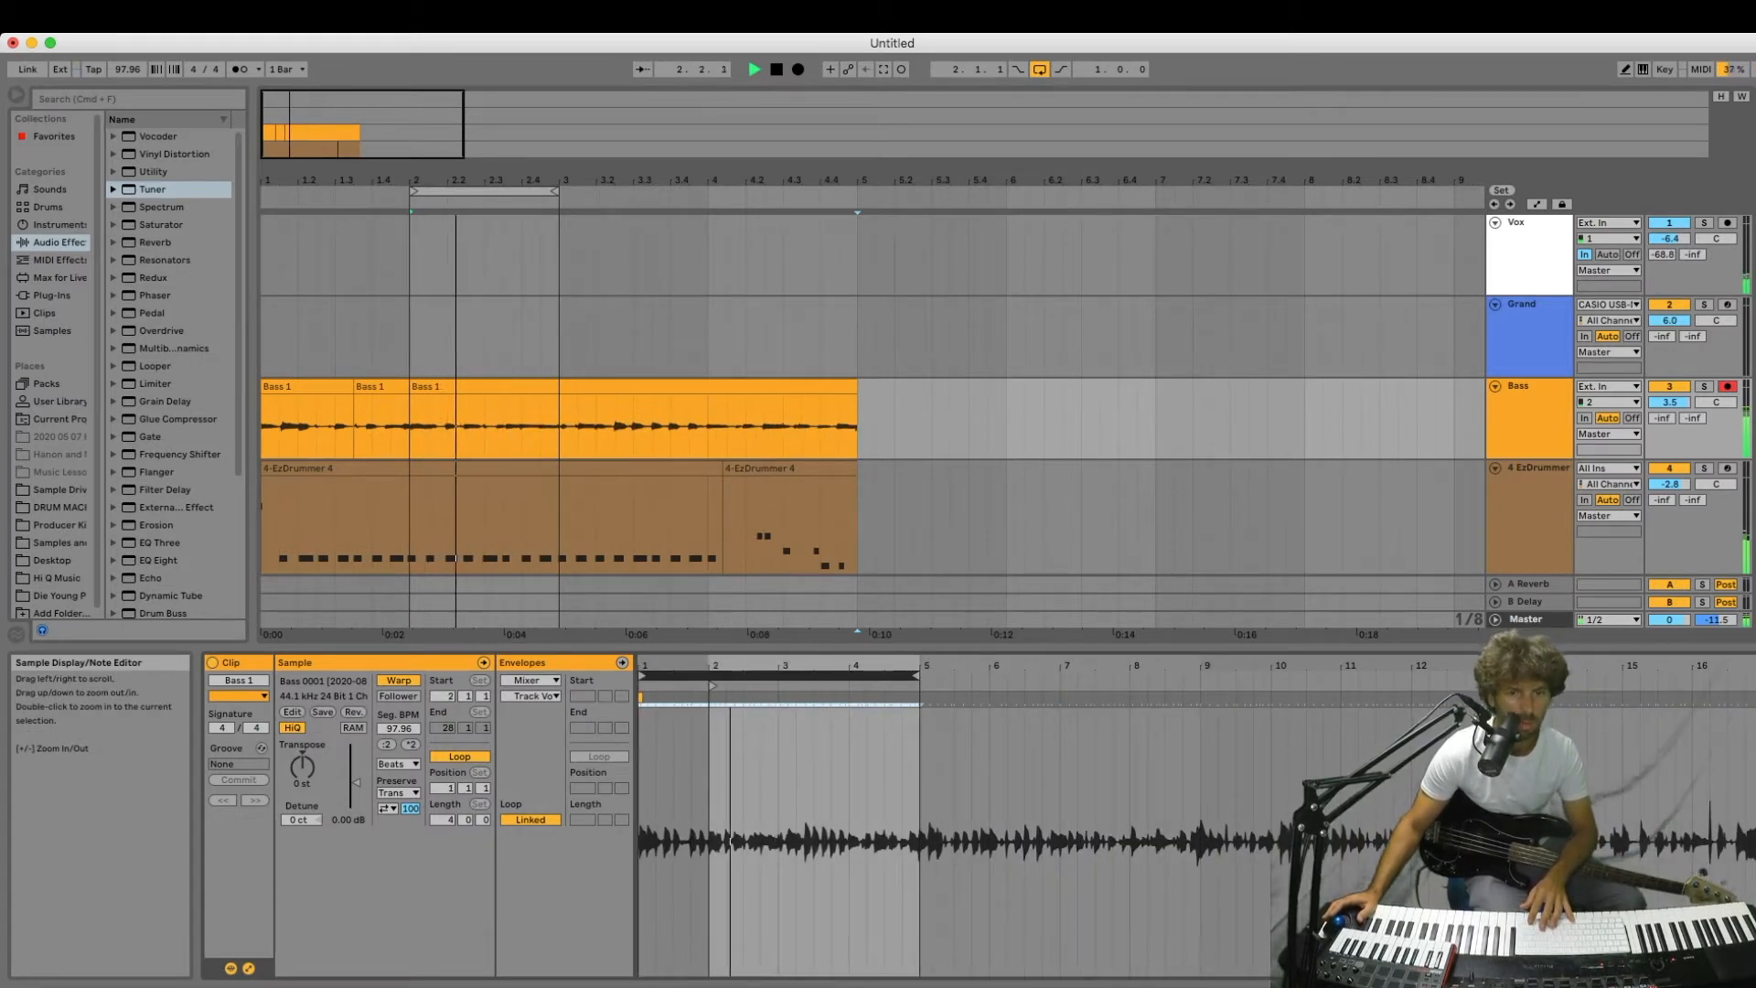
key("Up")
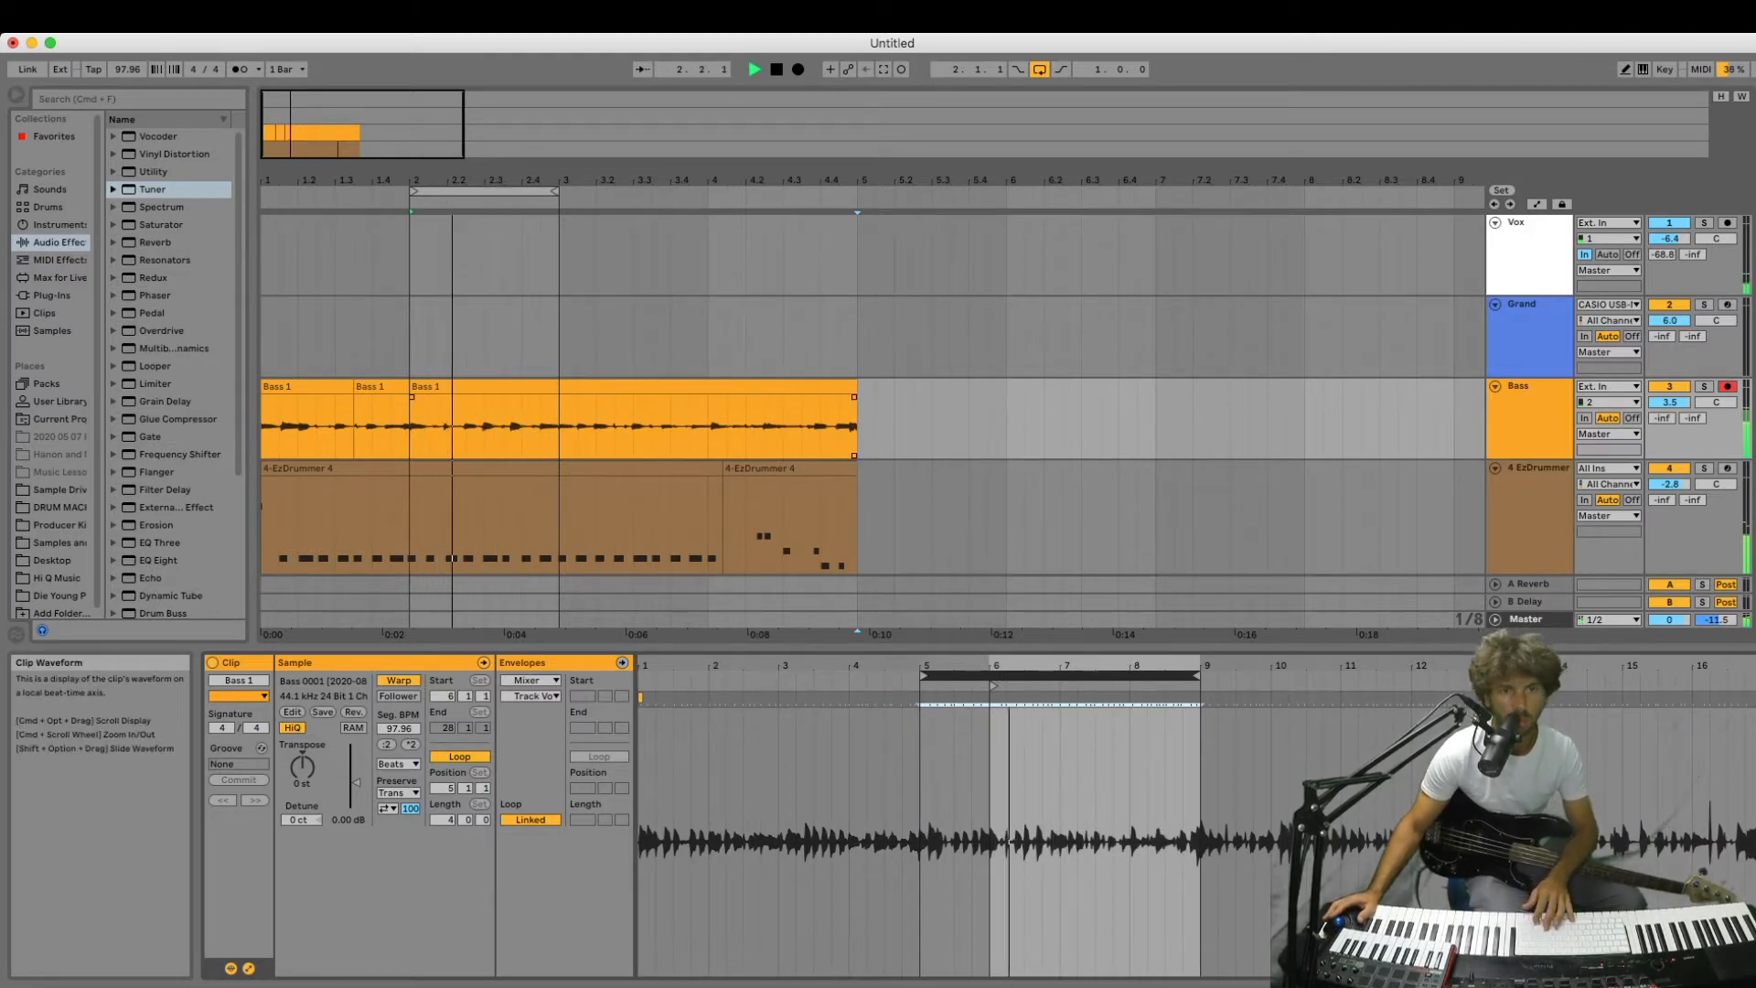
key("space")
Split the bass clip at 2.3.1 and advance the loop of bar 2's first half to position 13.1.1.
left_click_drag(485, 427, 410, 427)
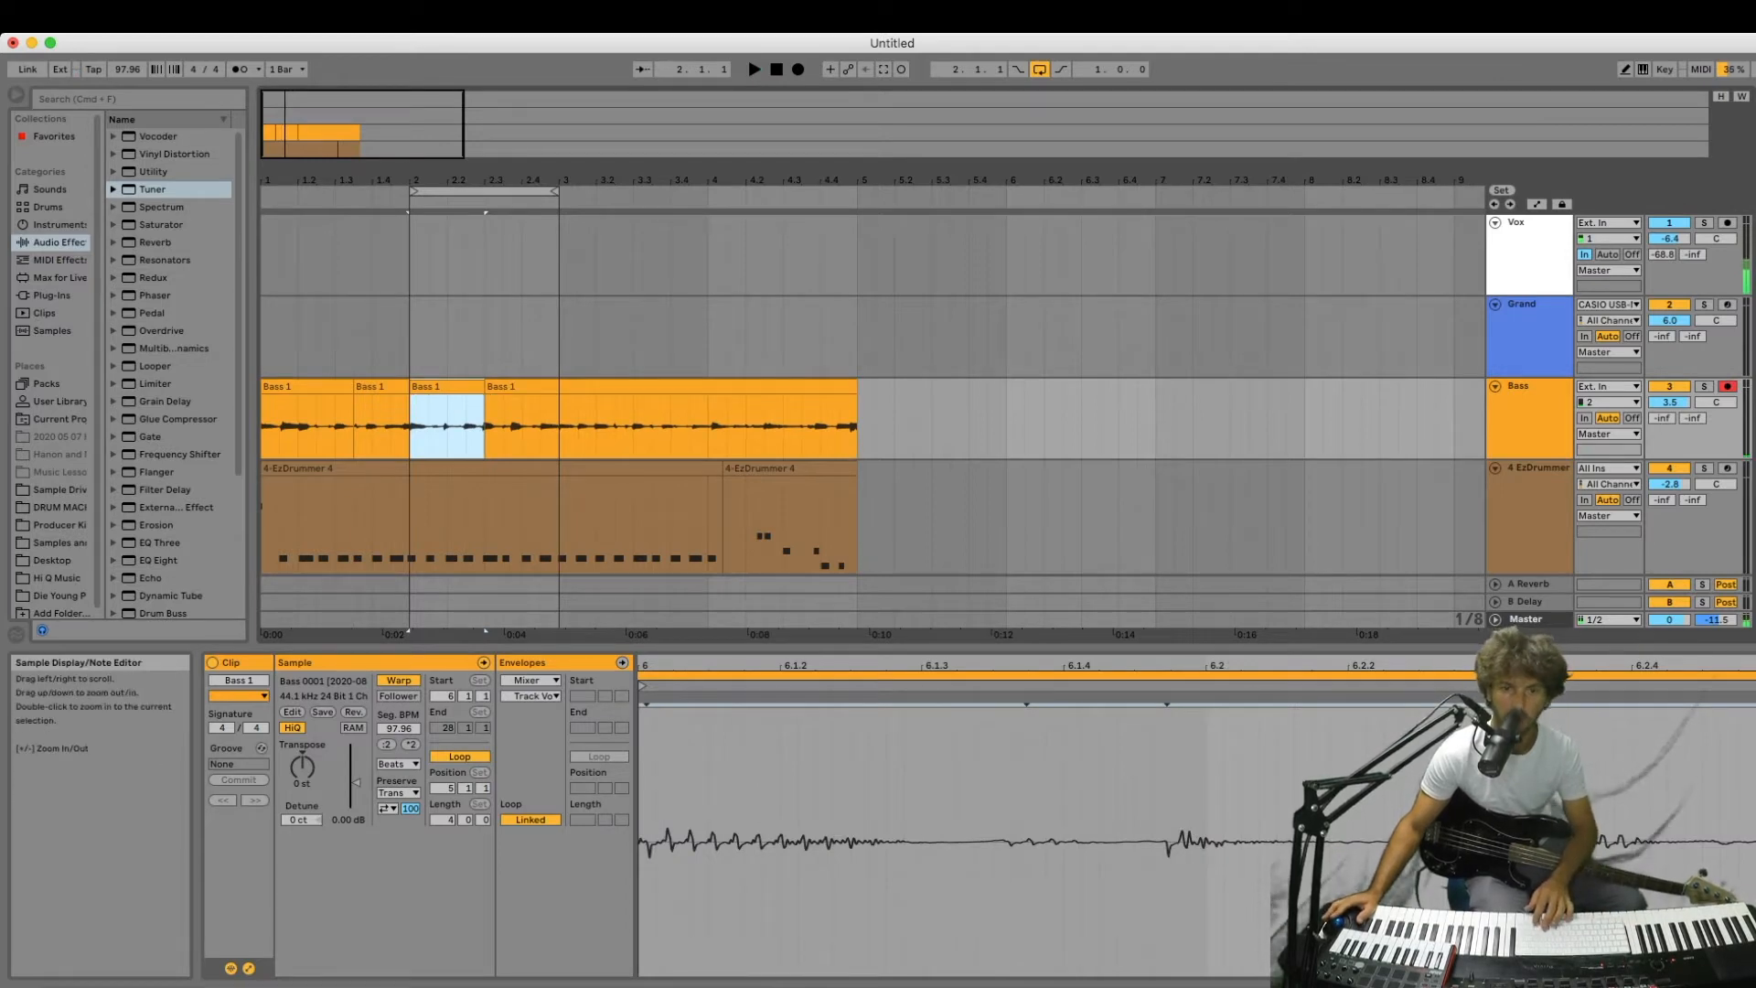
left_click_drag(883, 666, 882, 640)
key("Up")
key("Up")
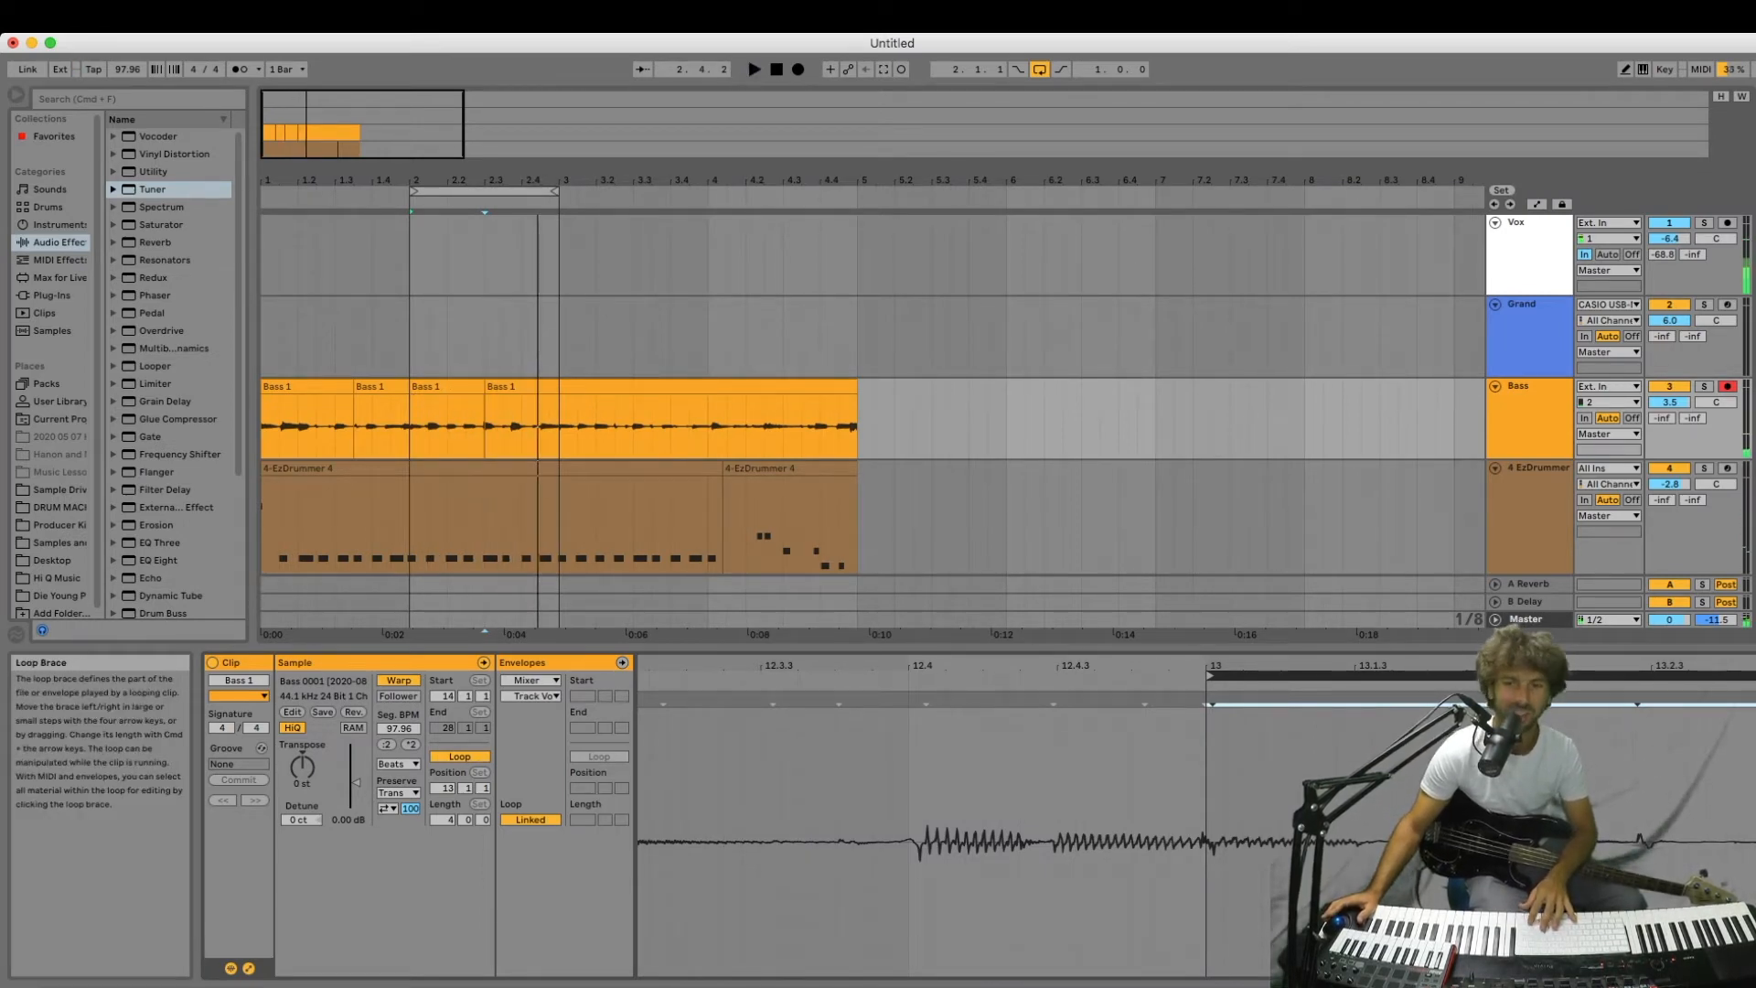
Advance the loop of bar 2's first-half bass clip to 21.1.1 and on to 25.1.1, auditioning the takes.
key("Up")
key("Up")
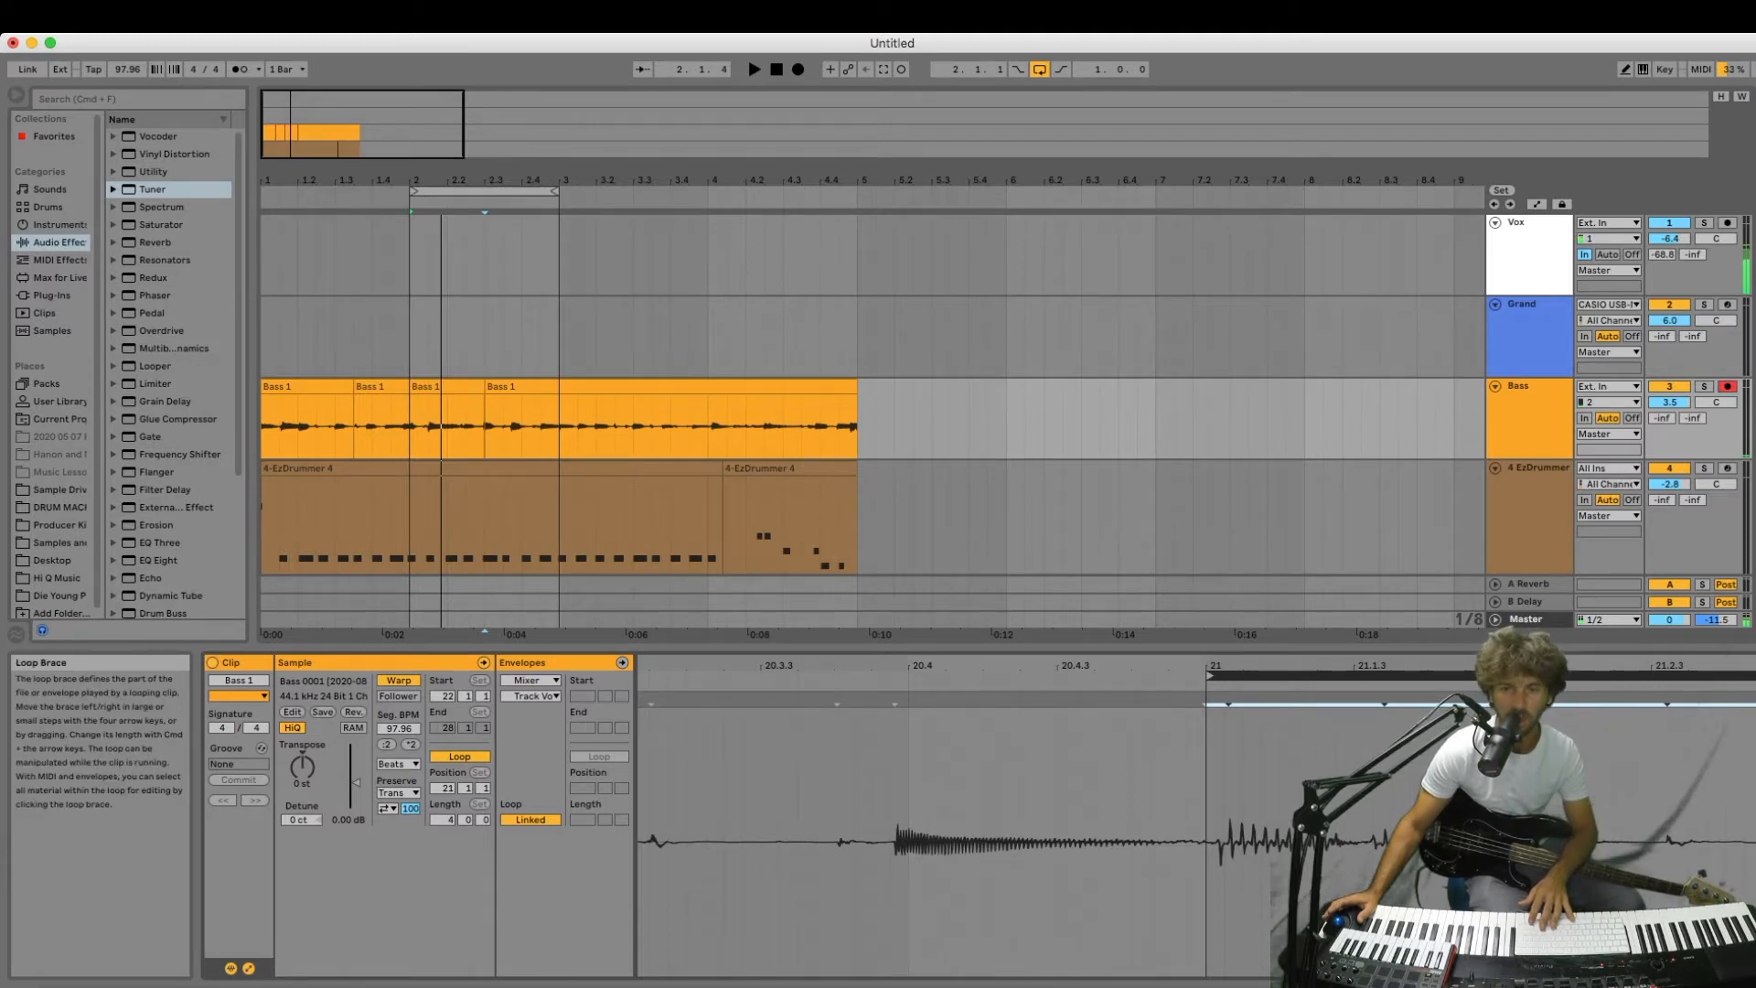
key("Up")
key("space")
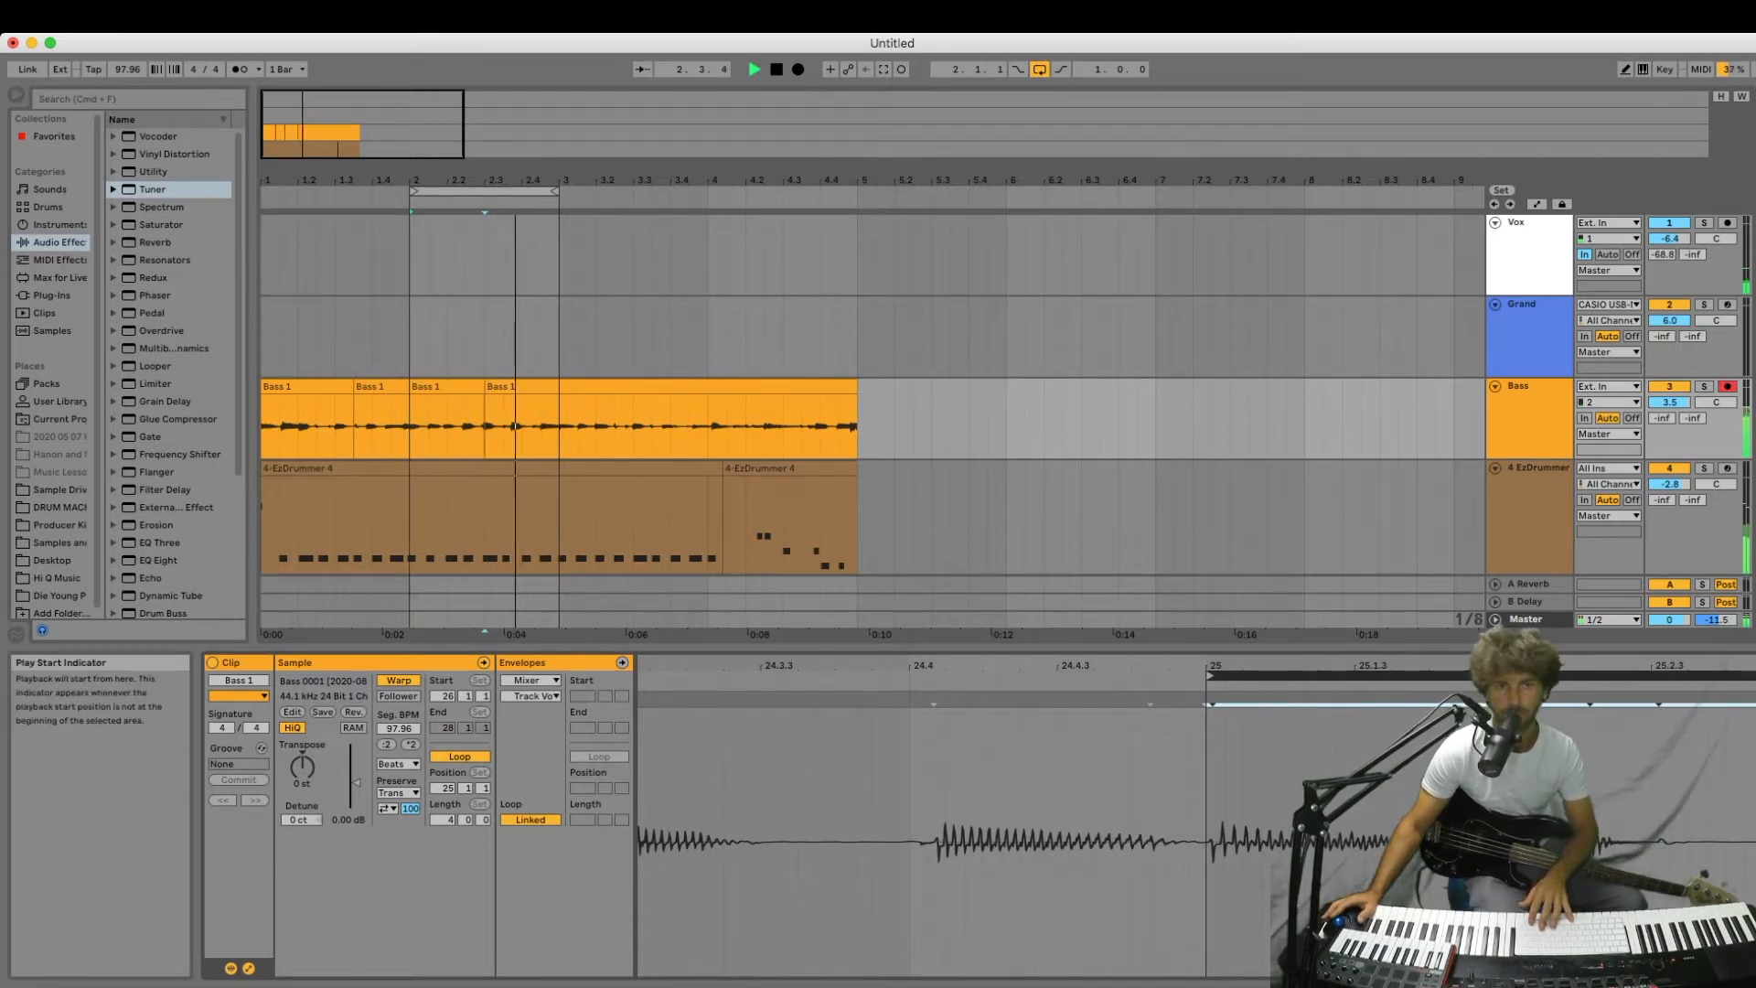
key("space")
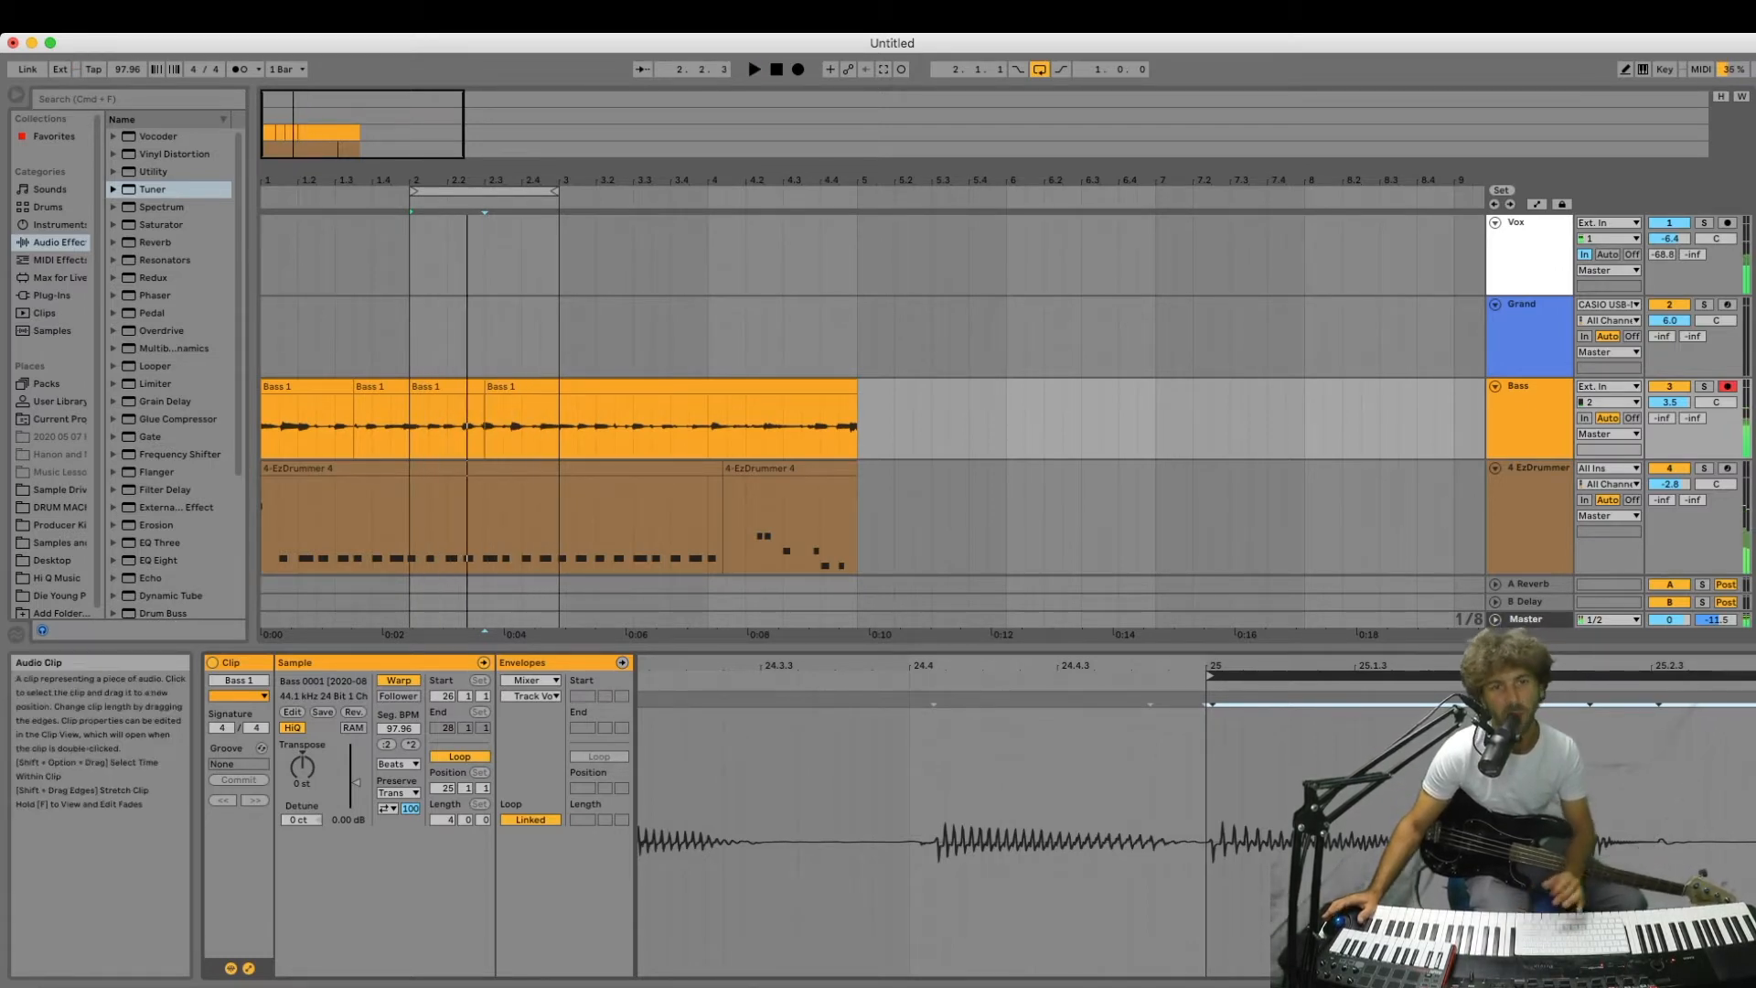
Set the loop of the bass clip starting at 2.3.1 back to position 1.1.1 and play the bar 2 loop.
left_click(552, 387)
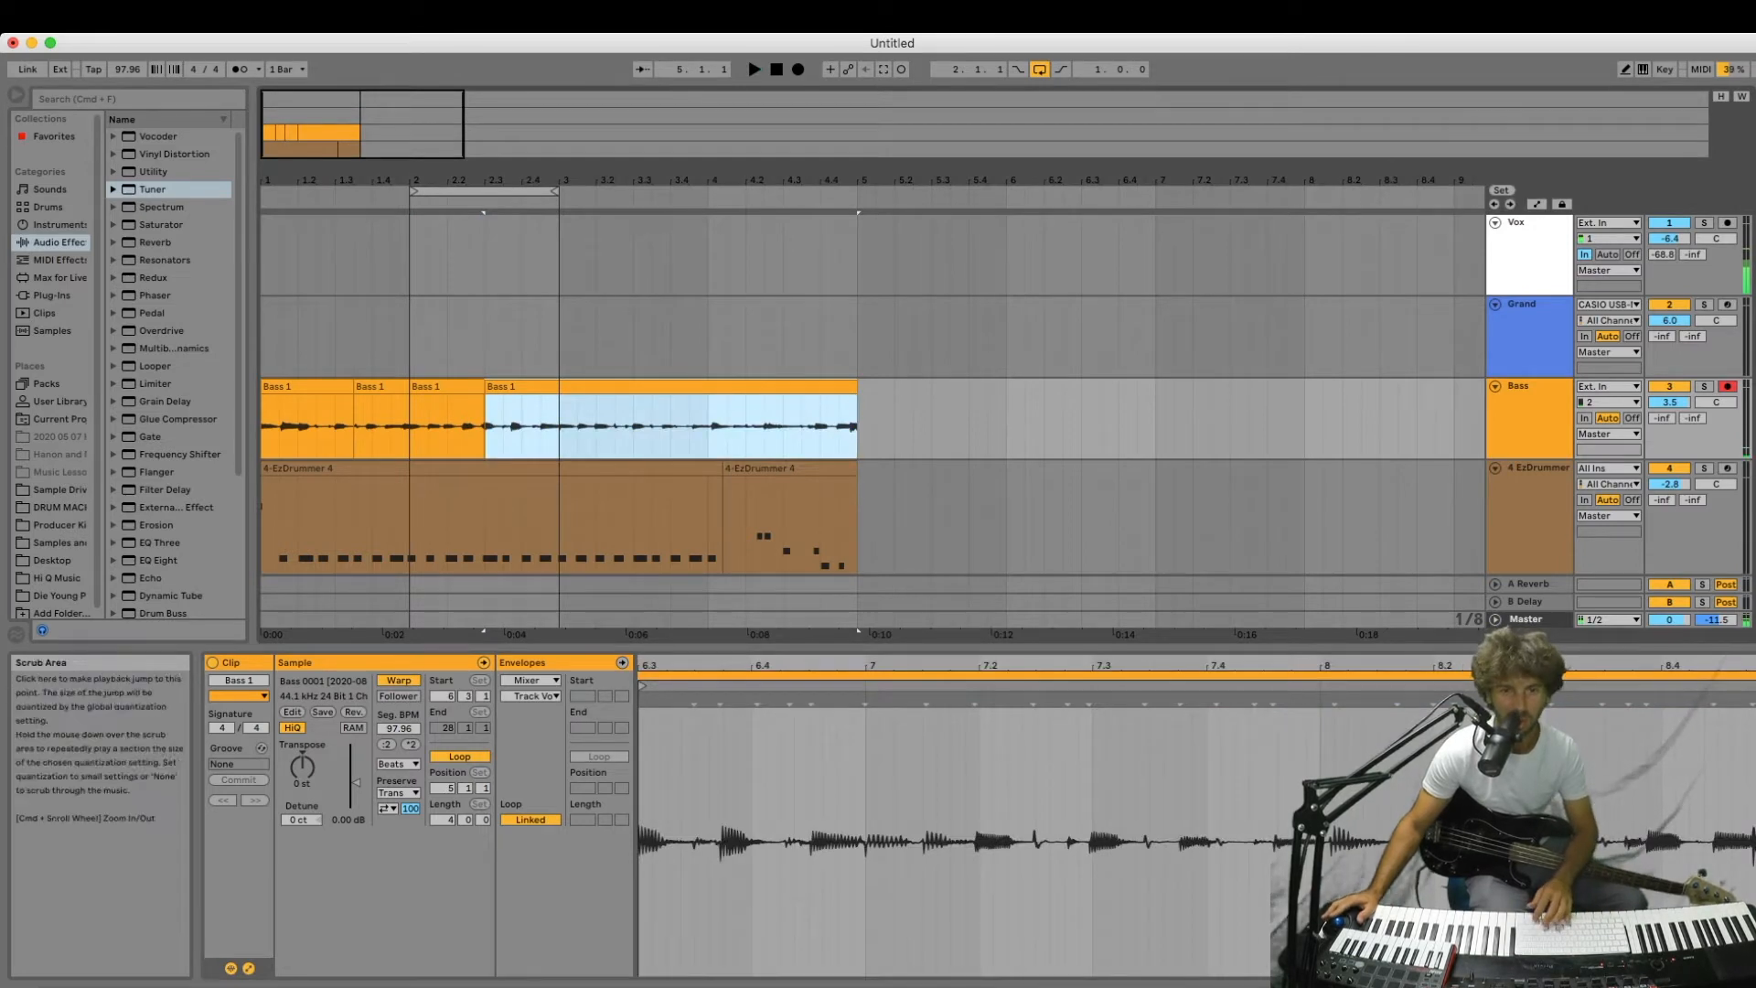
left_click(878, 676)
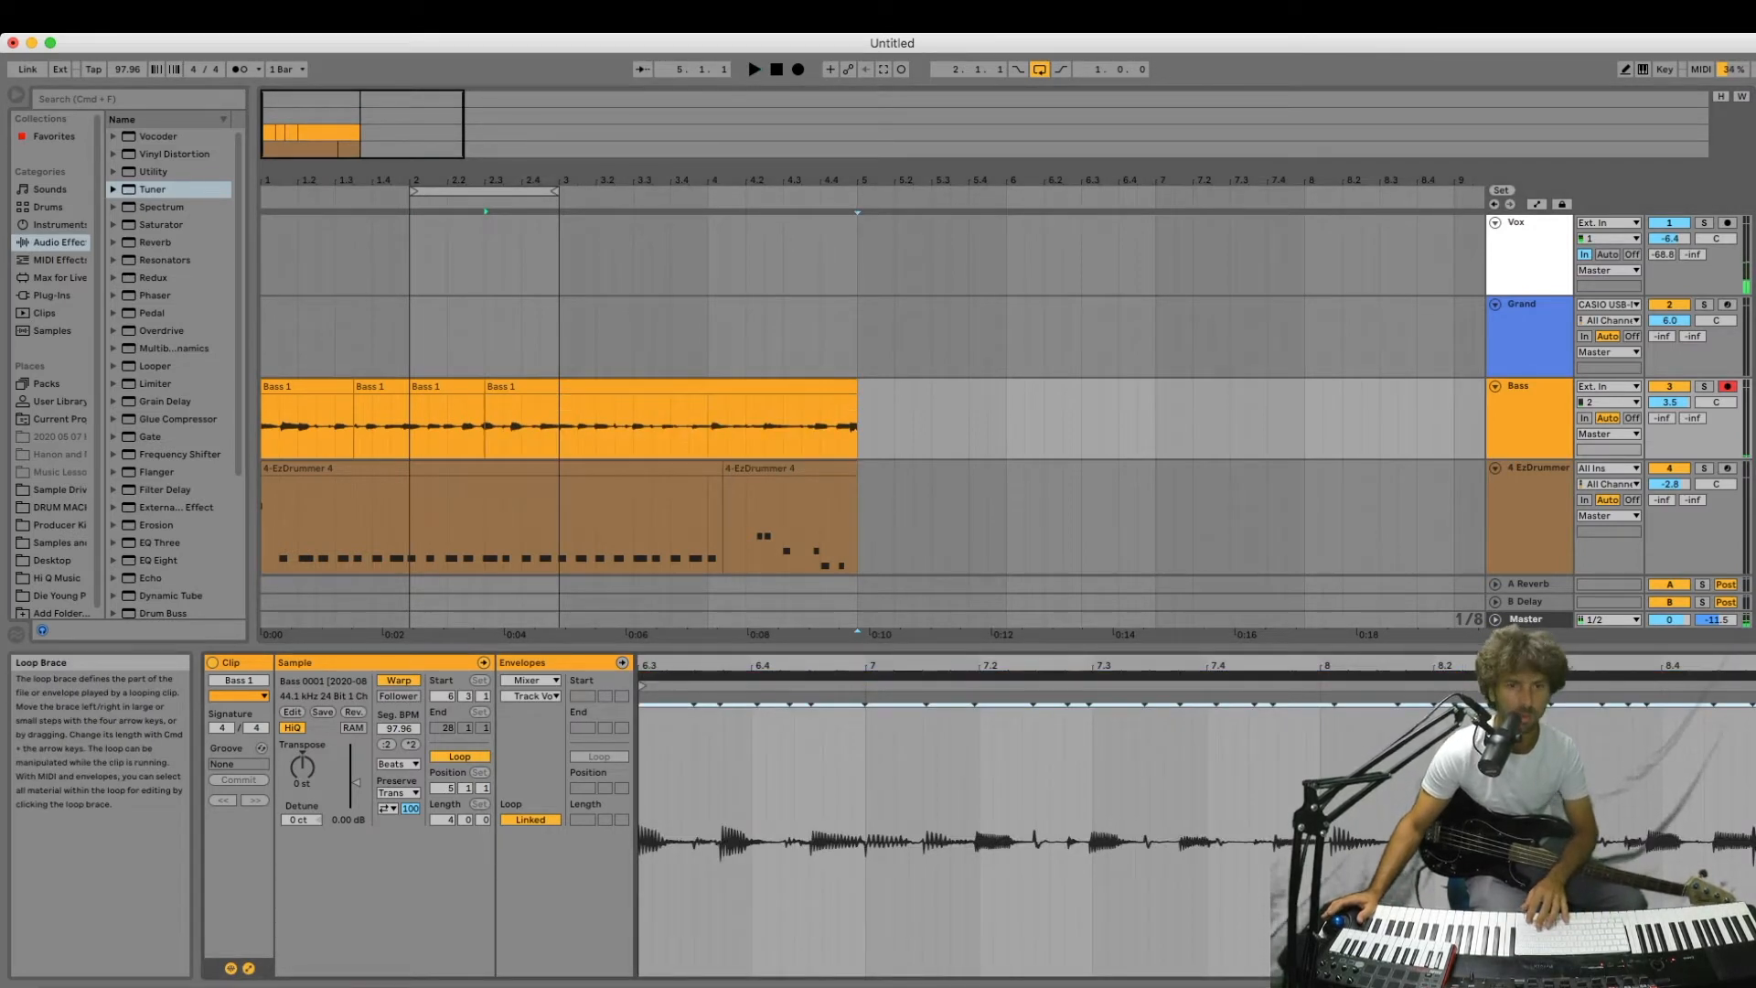
key("Down")
key("space")
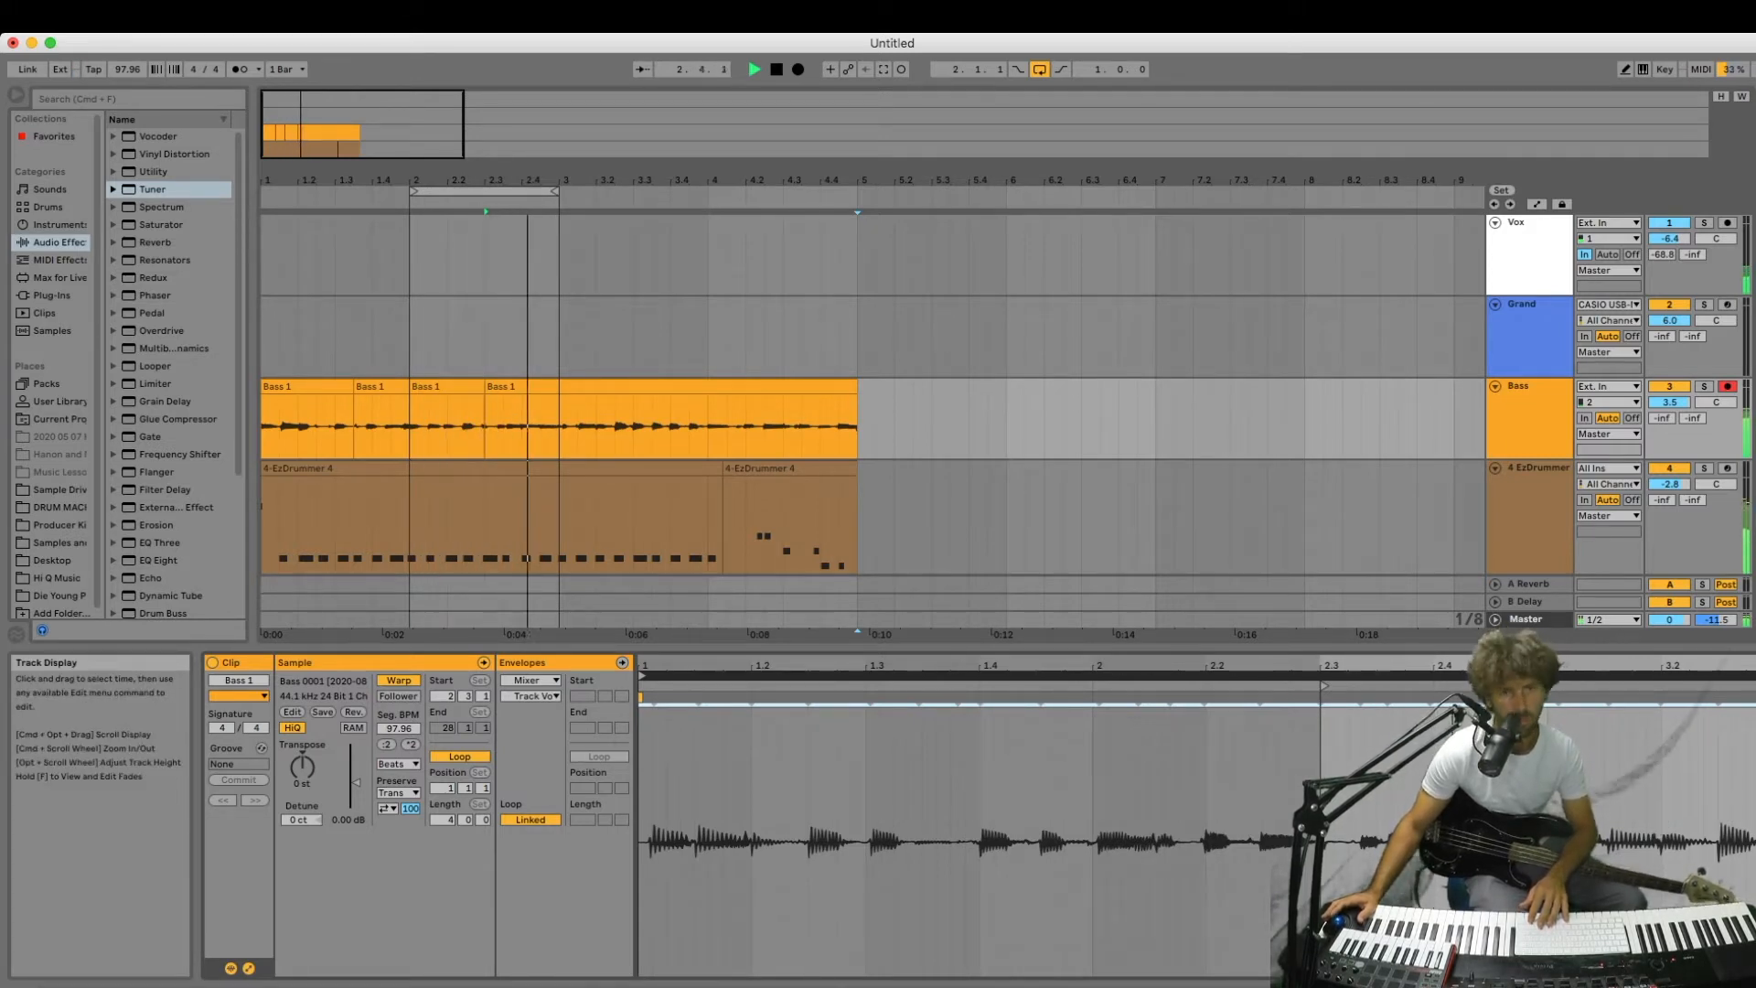
Split out bars 3 and 4 of the bass part, and audition each bar in turn with a one-bar Arrangement loop.
left_click_drag(485, 191, 634, 191)
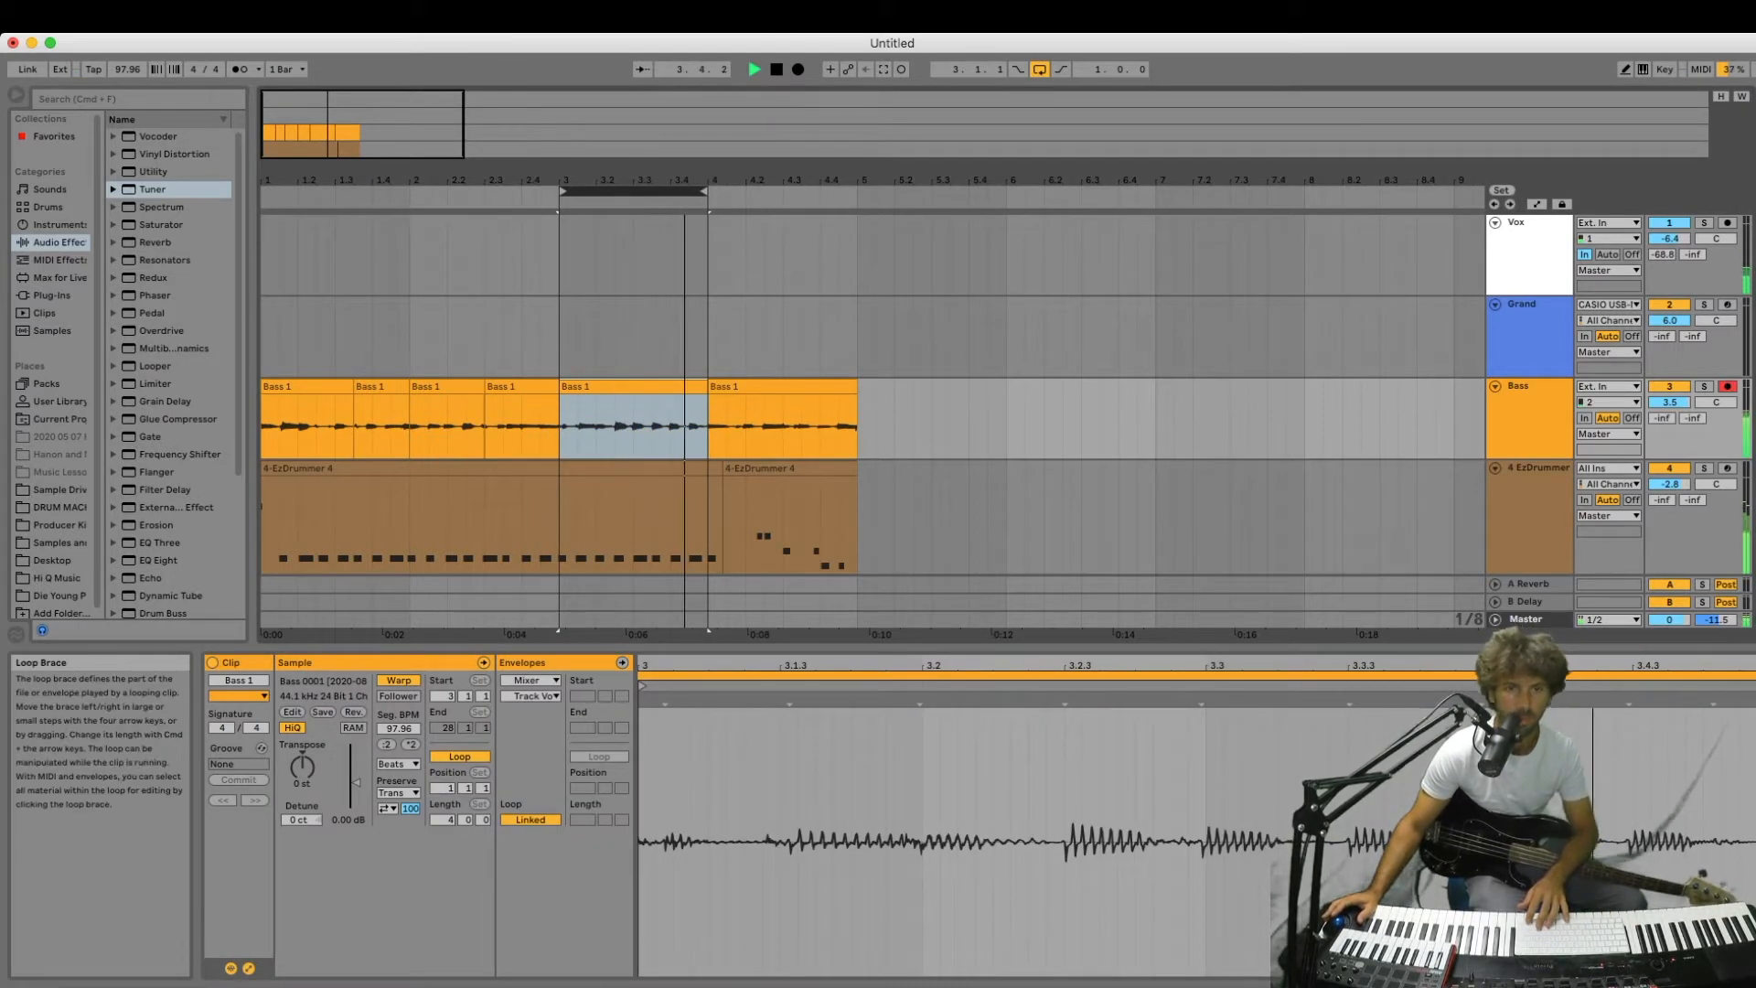
key("space")
left_click(764, 387)
key("super+l")
key("space")
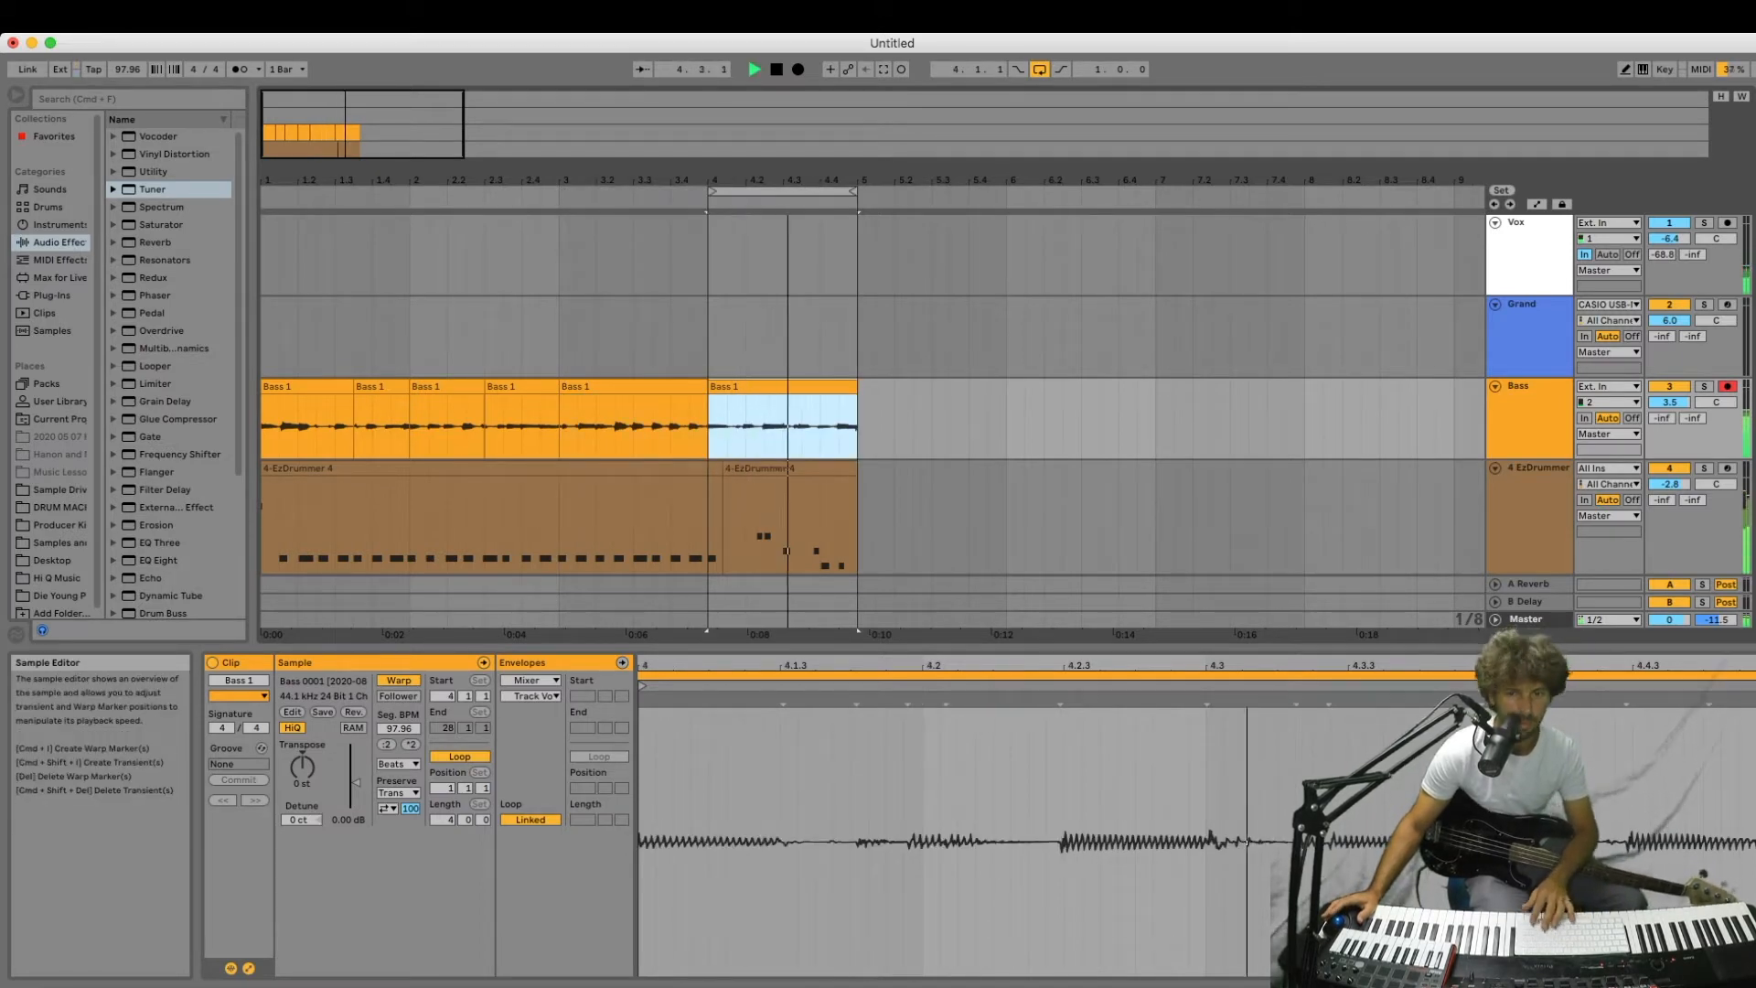
Record a second bass take into the Bass track's second Session clip slot and stop the recording.
key("space")
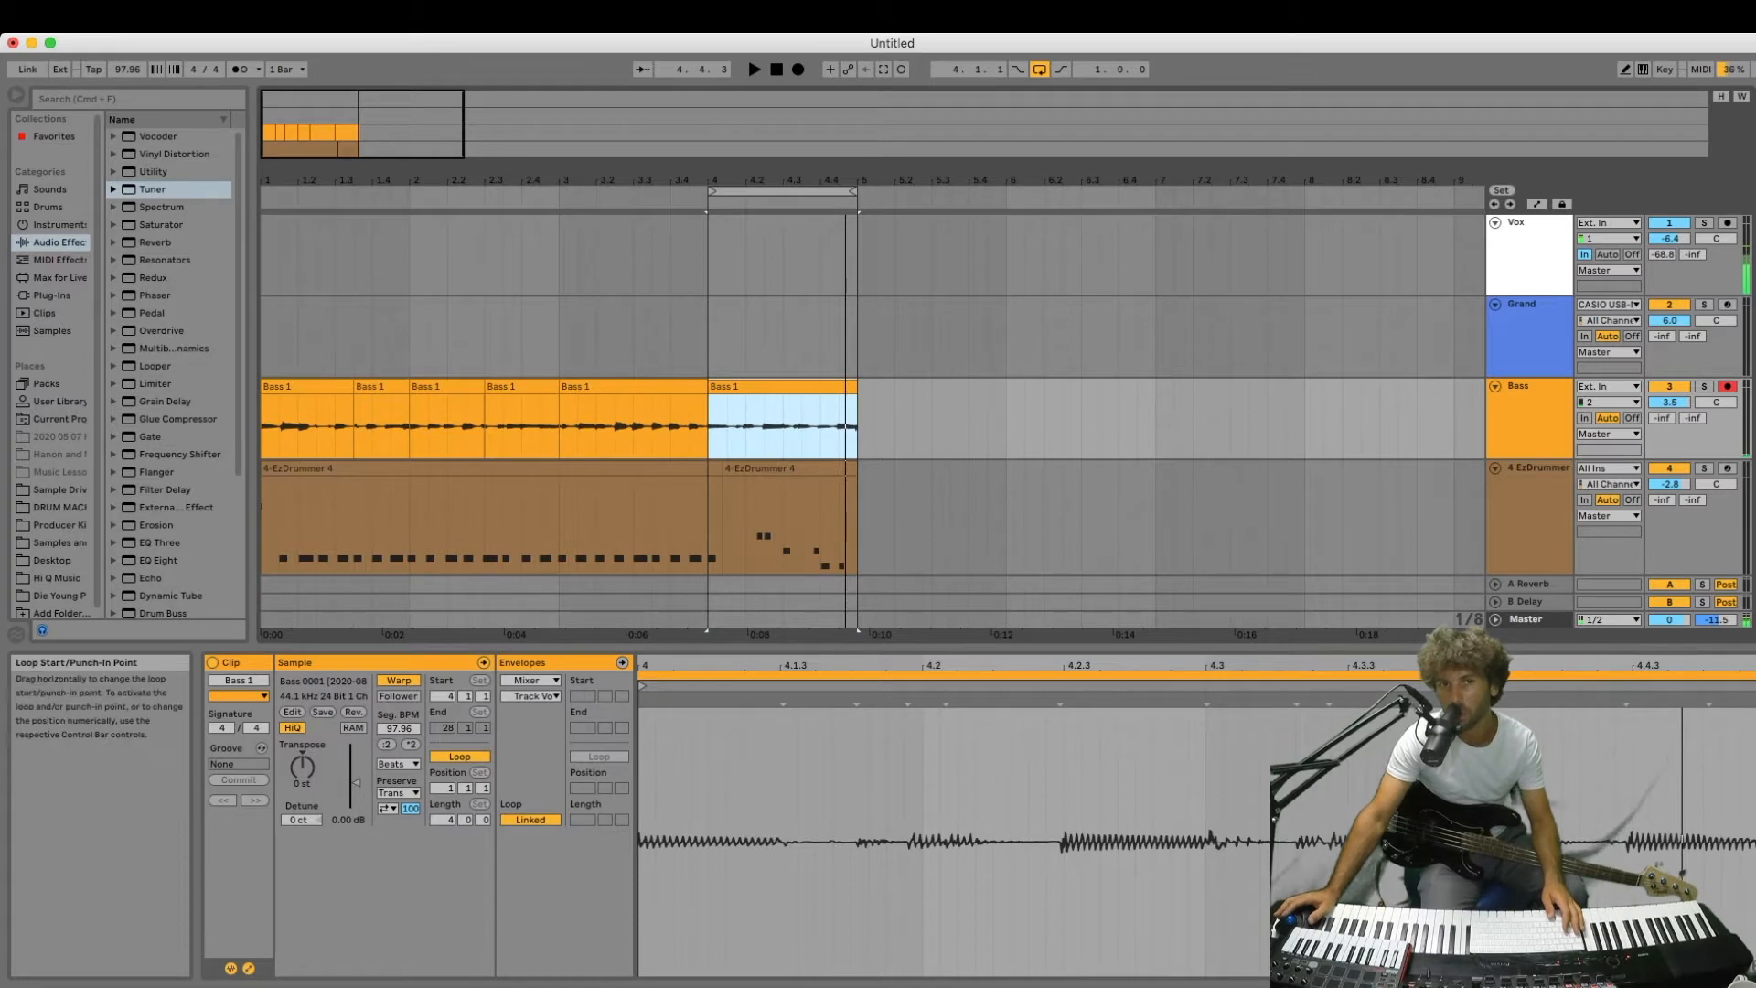
key("Tab")
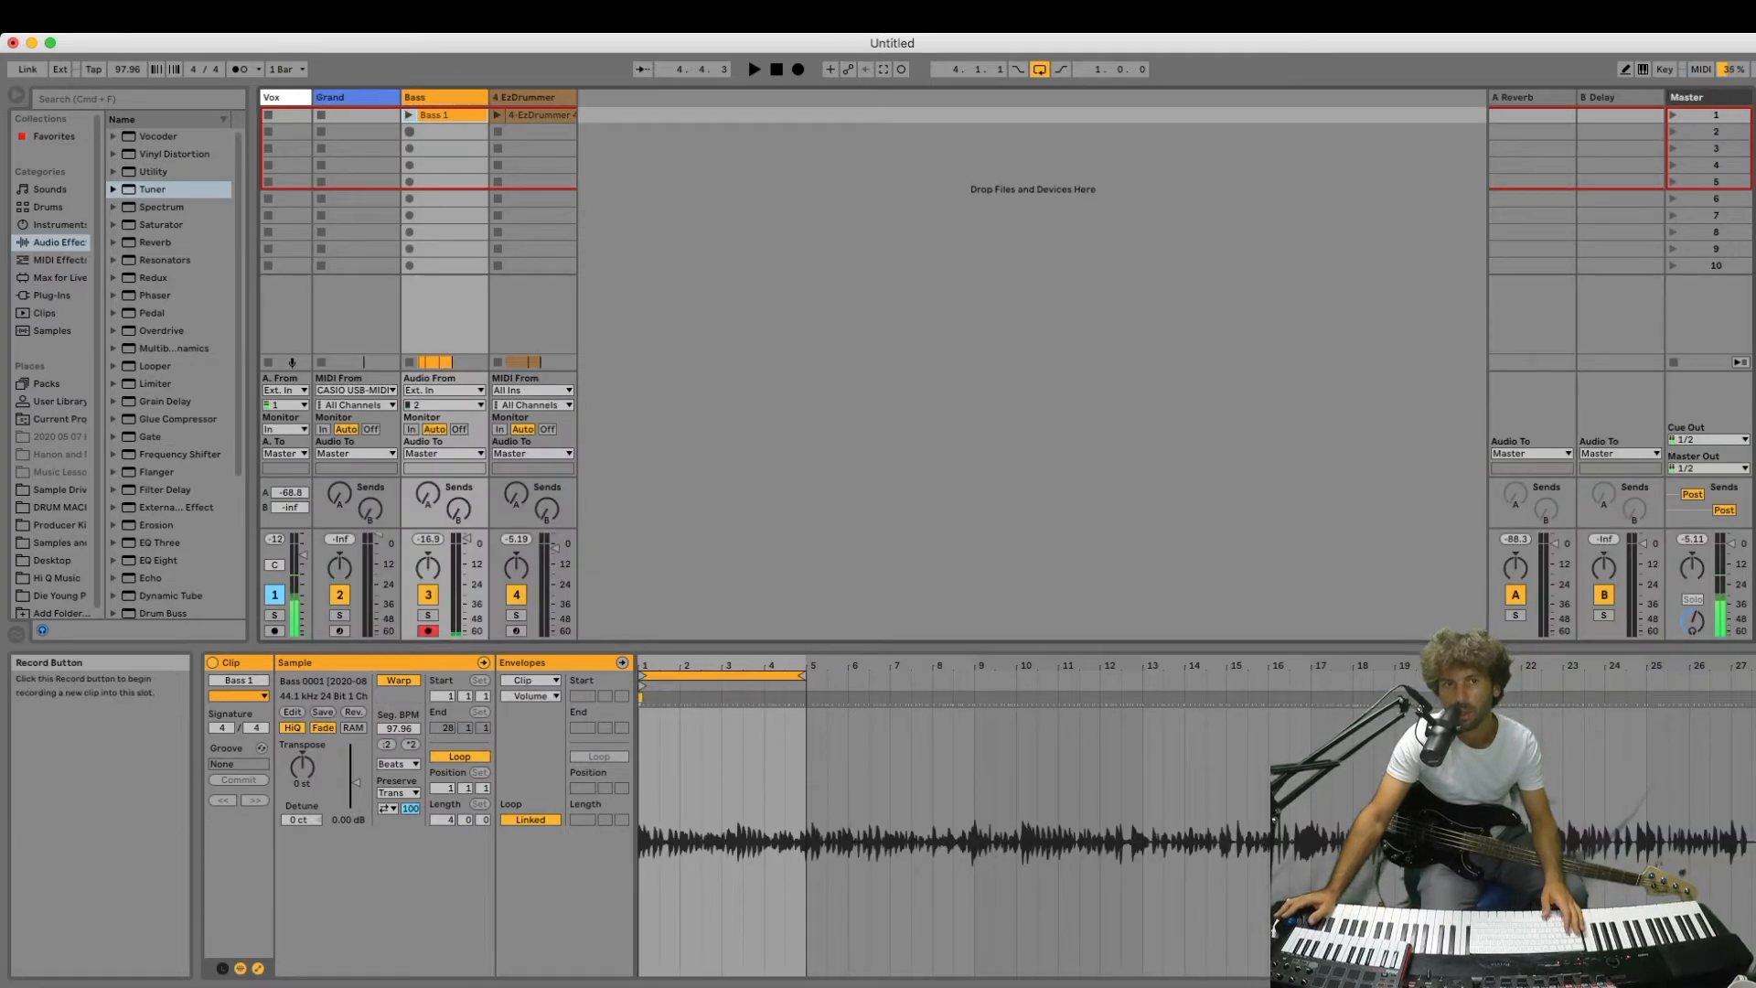
left_click(410, 132)
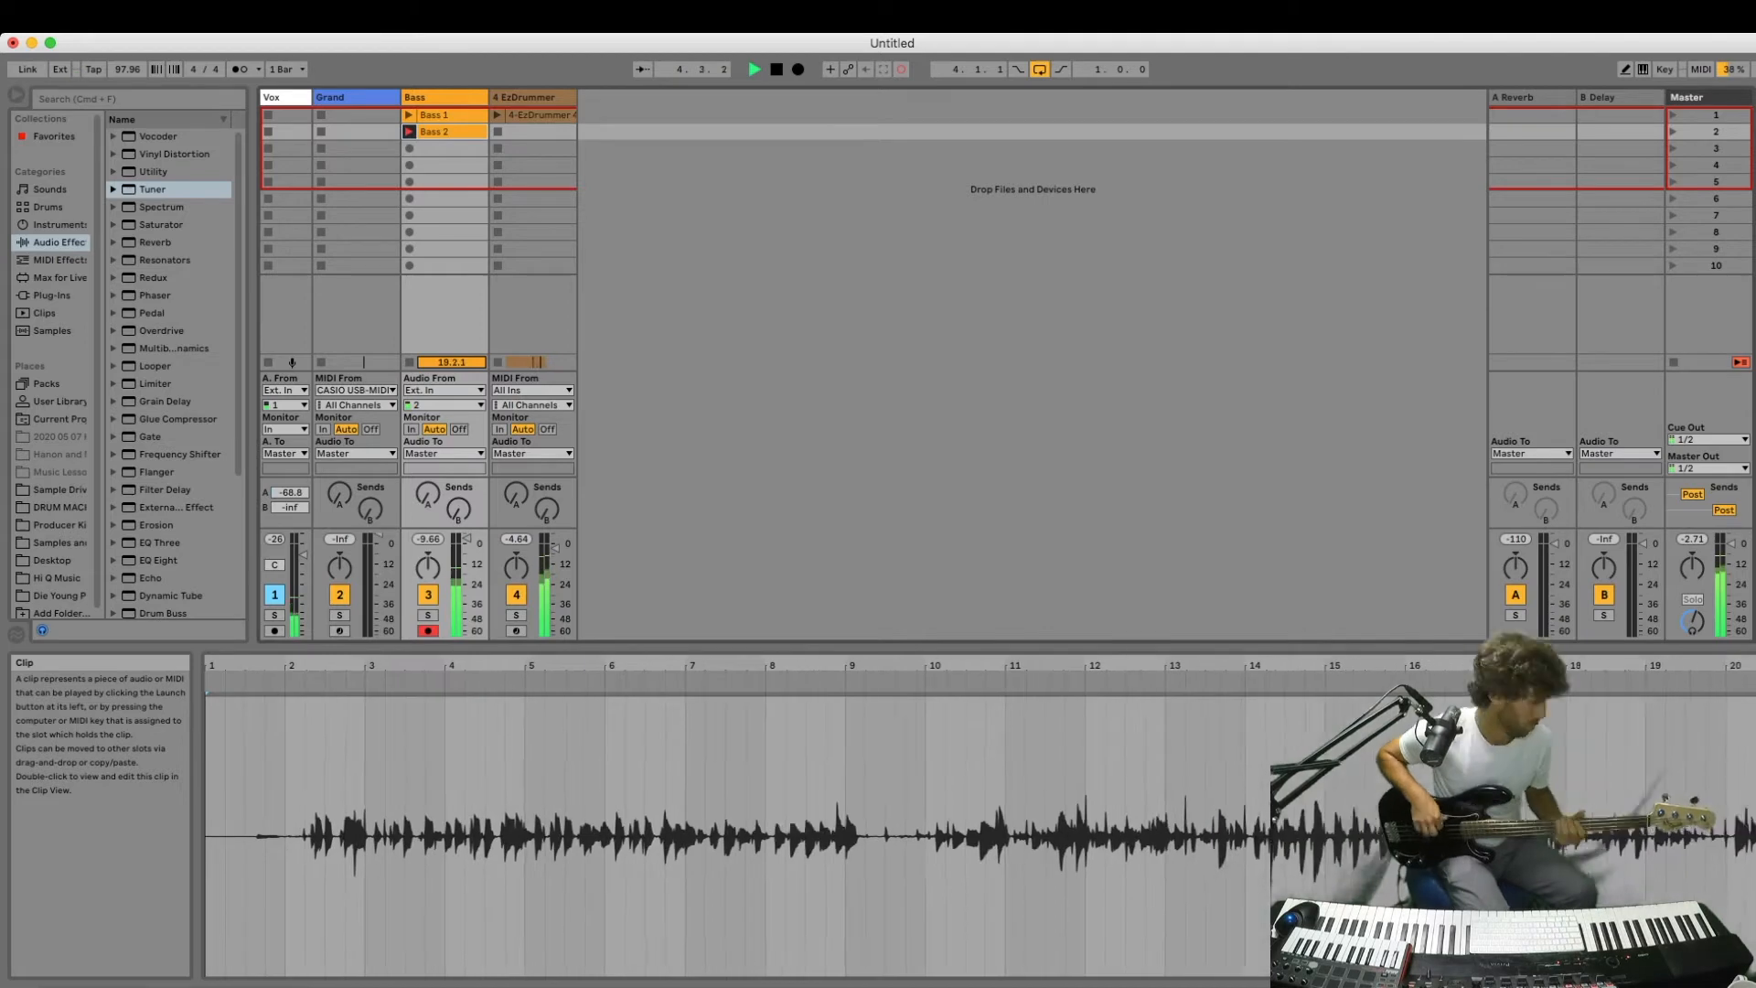
key("space")
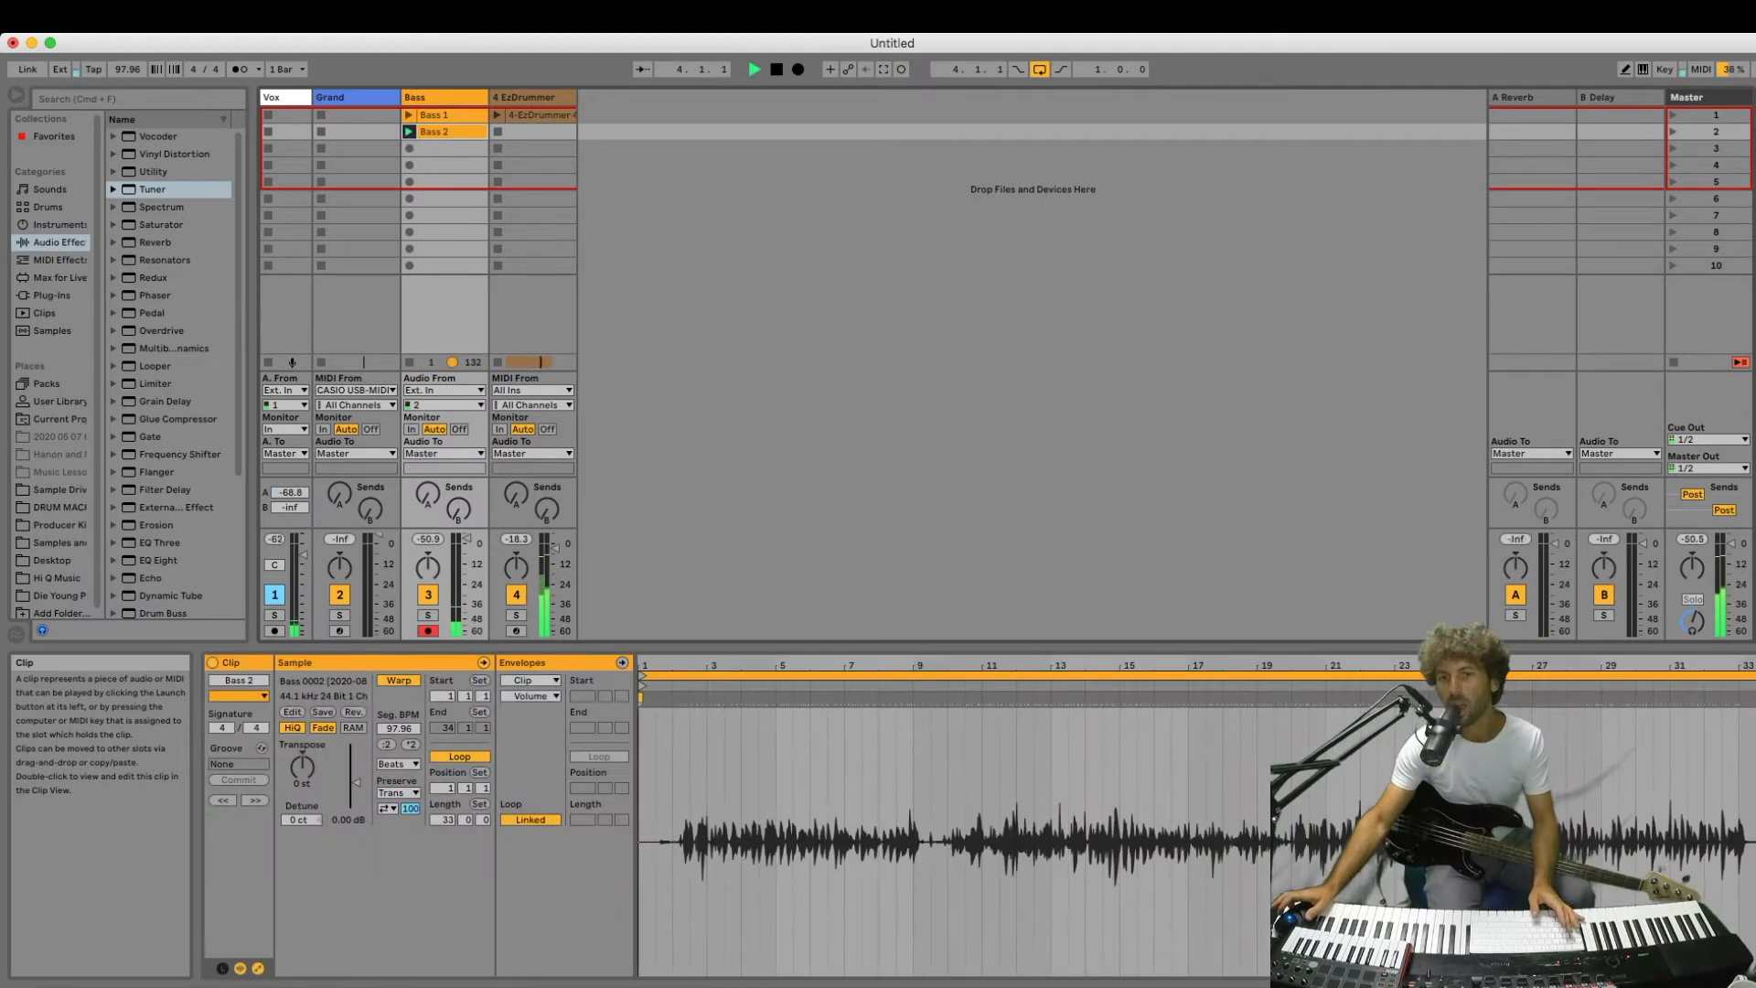
key("space")
Loop a single bar of the new Bass 2 clip and shift the loop to position 3.1.1.
left_click(690, 777)
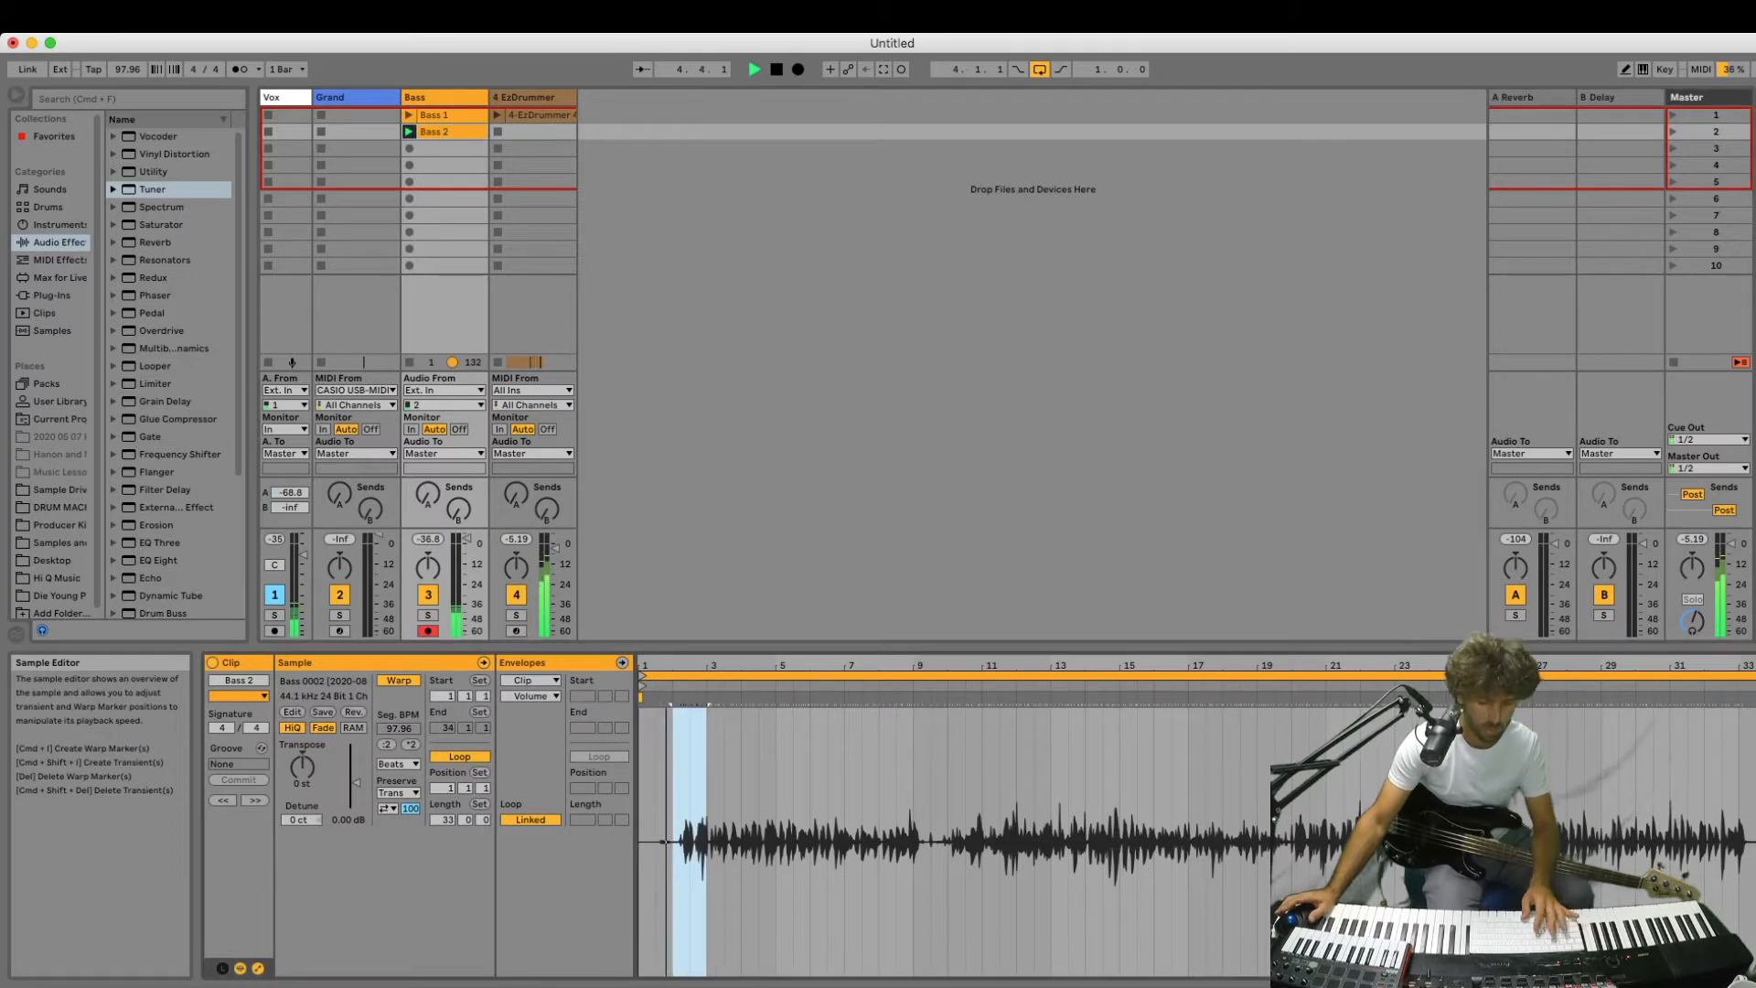
key("super+l")
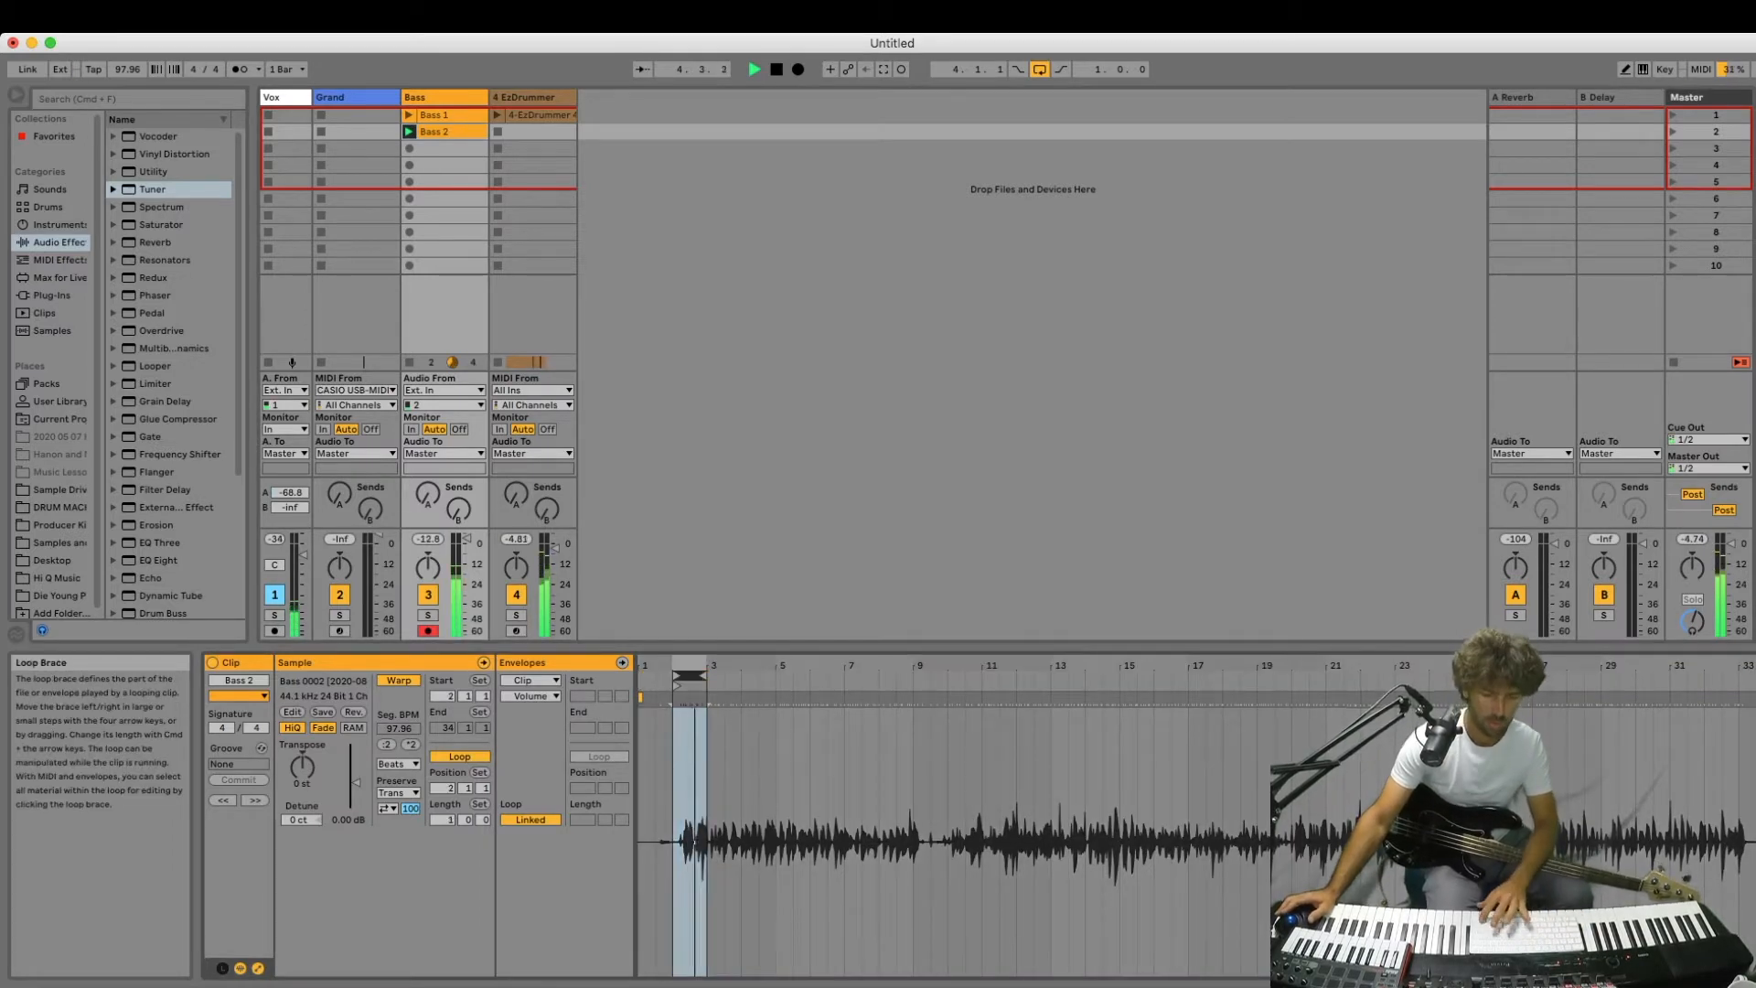
key("Up")
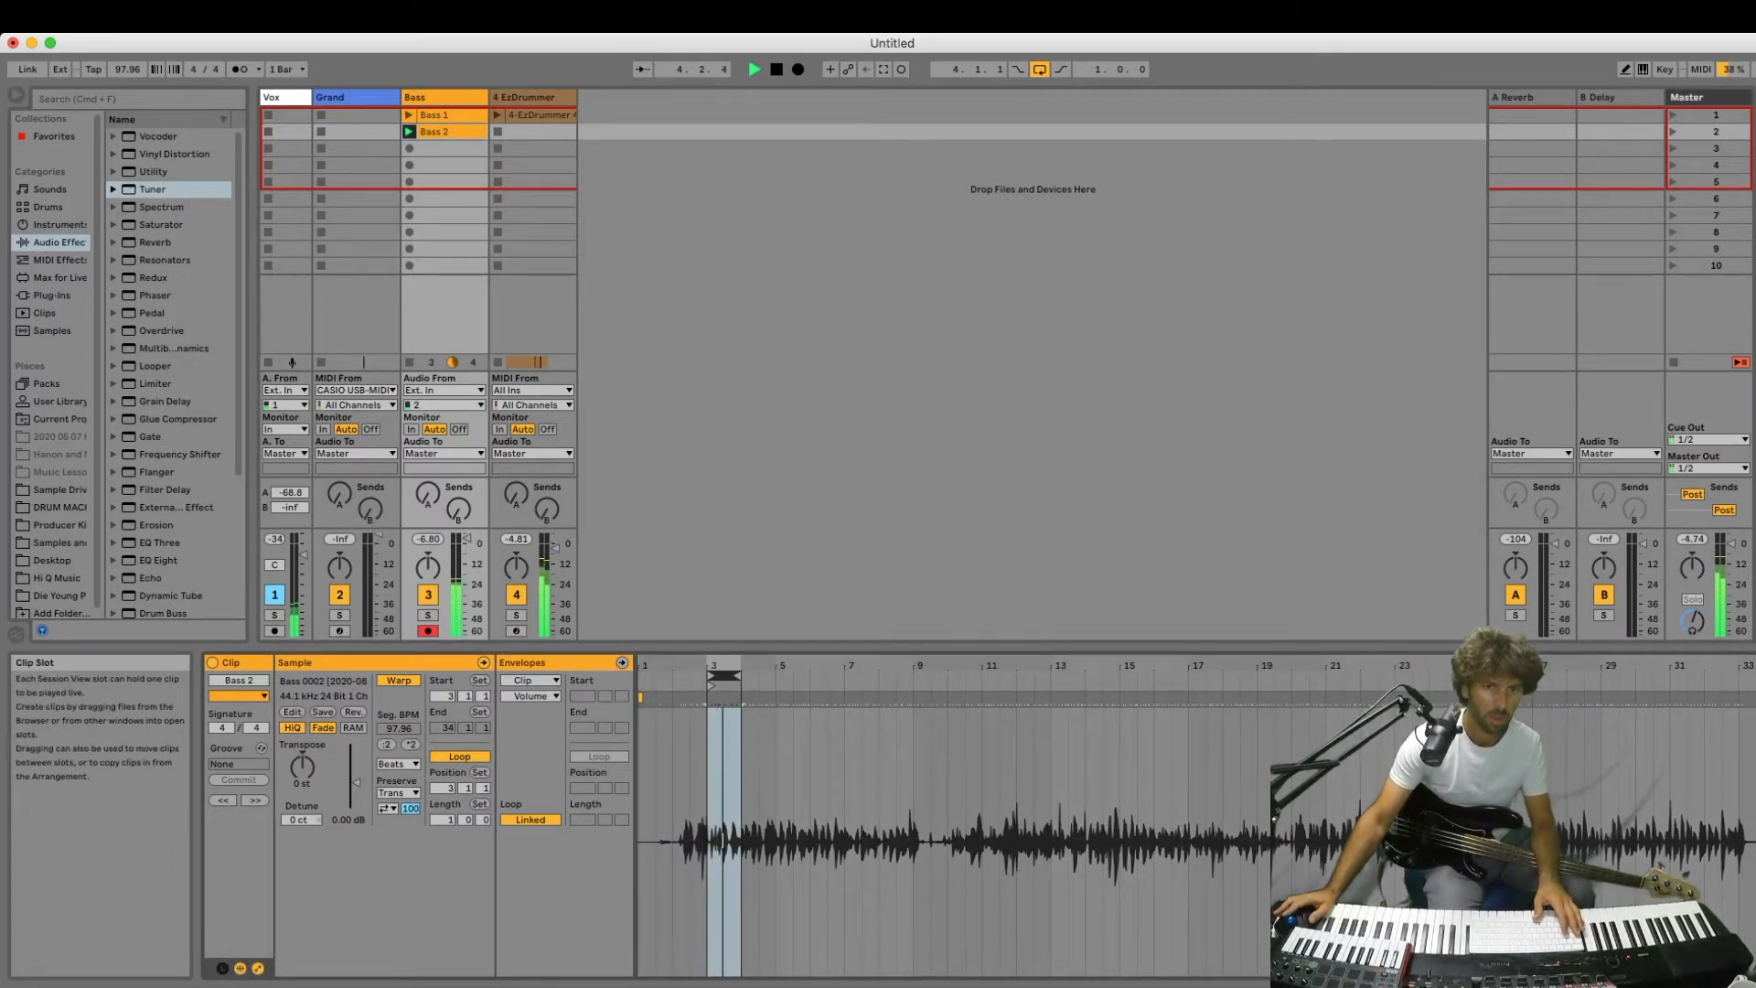
Replace bar 4 of the bass part in the Arrangement with the one-bar Bass 2 clip and restore Arrangement playback.
key("Tab")
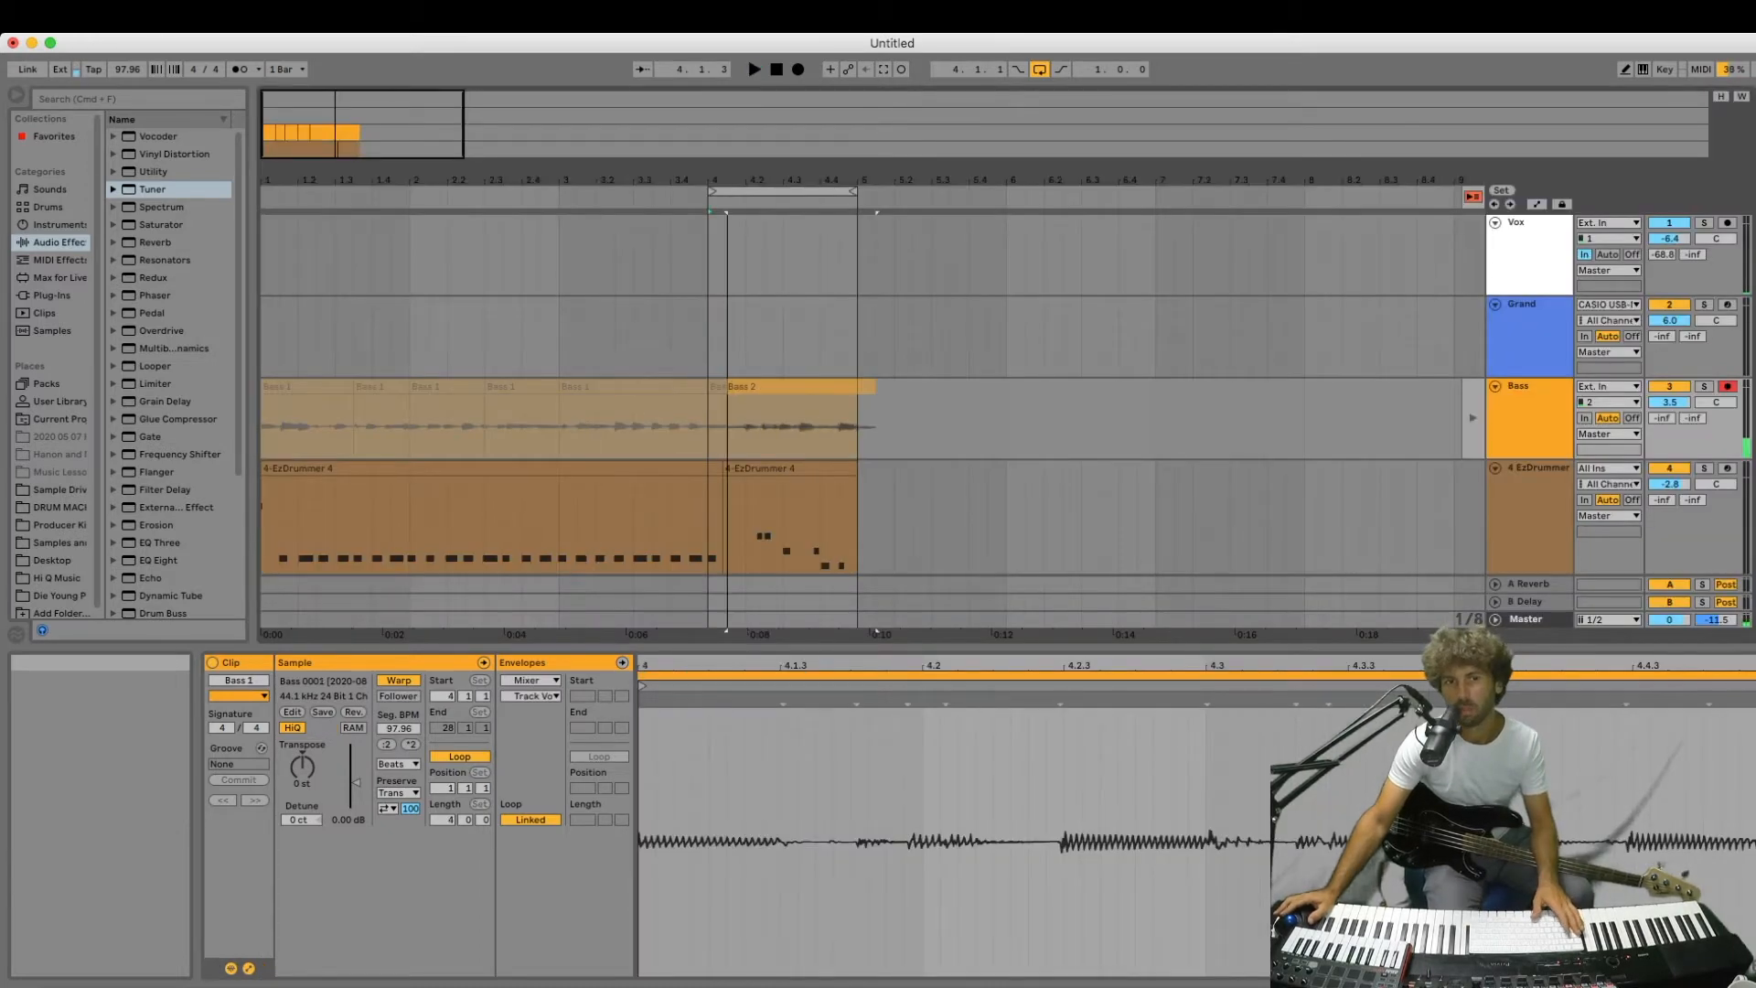
key("super+v")
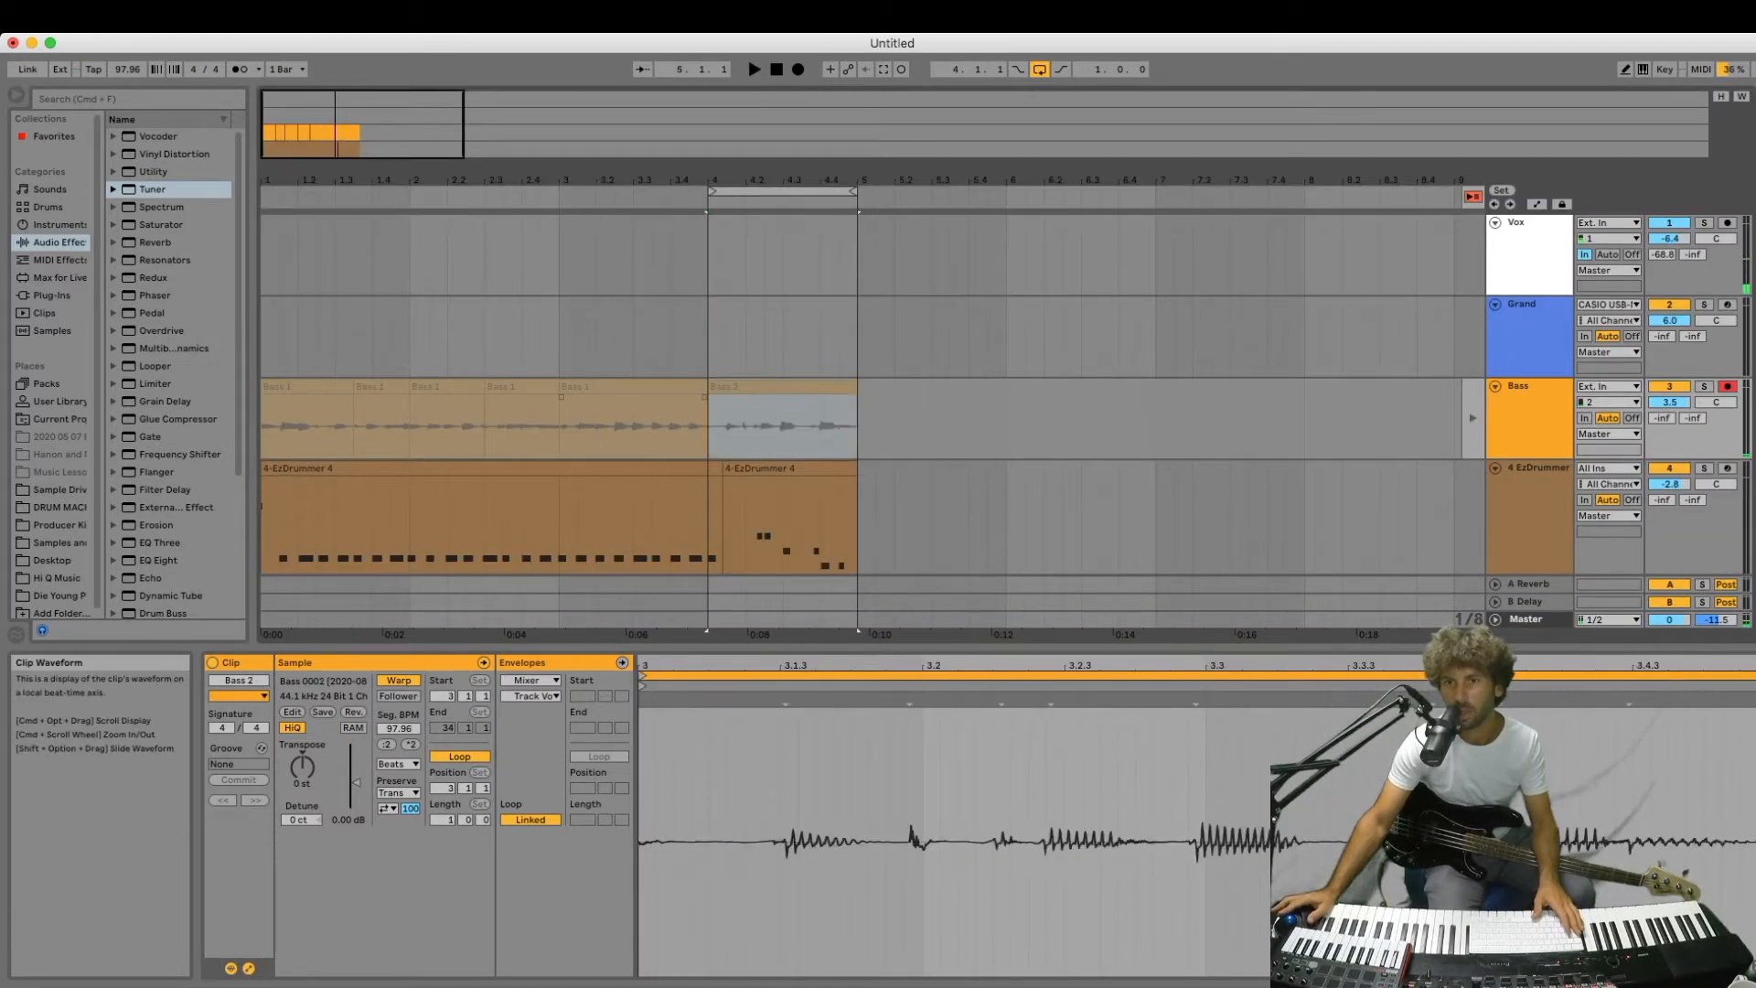
left_click(1473, 197)
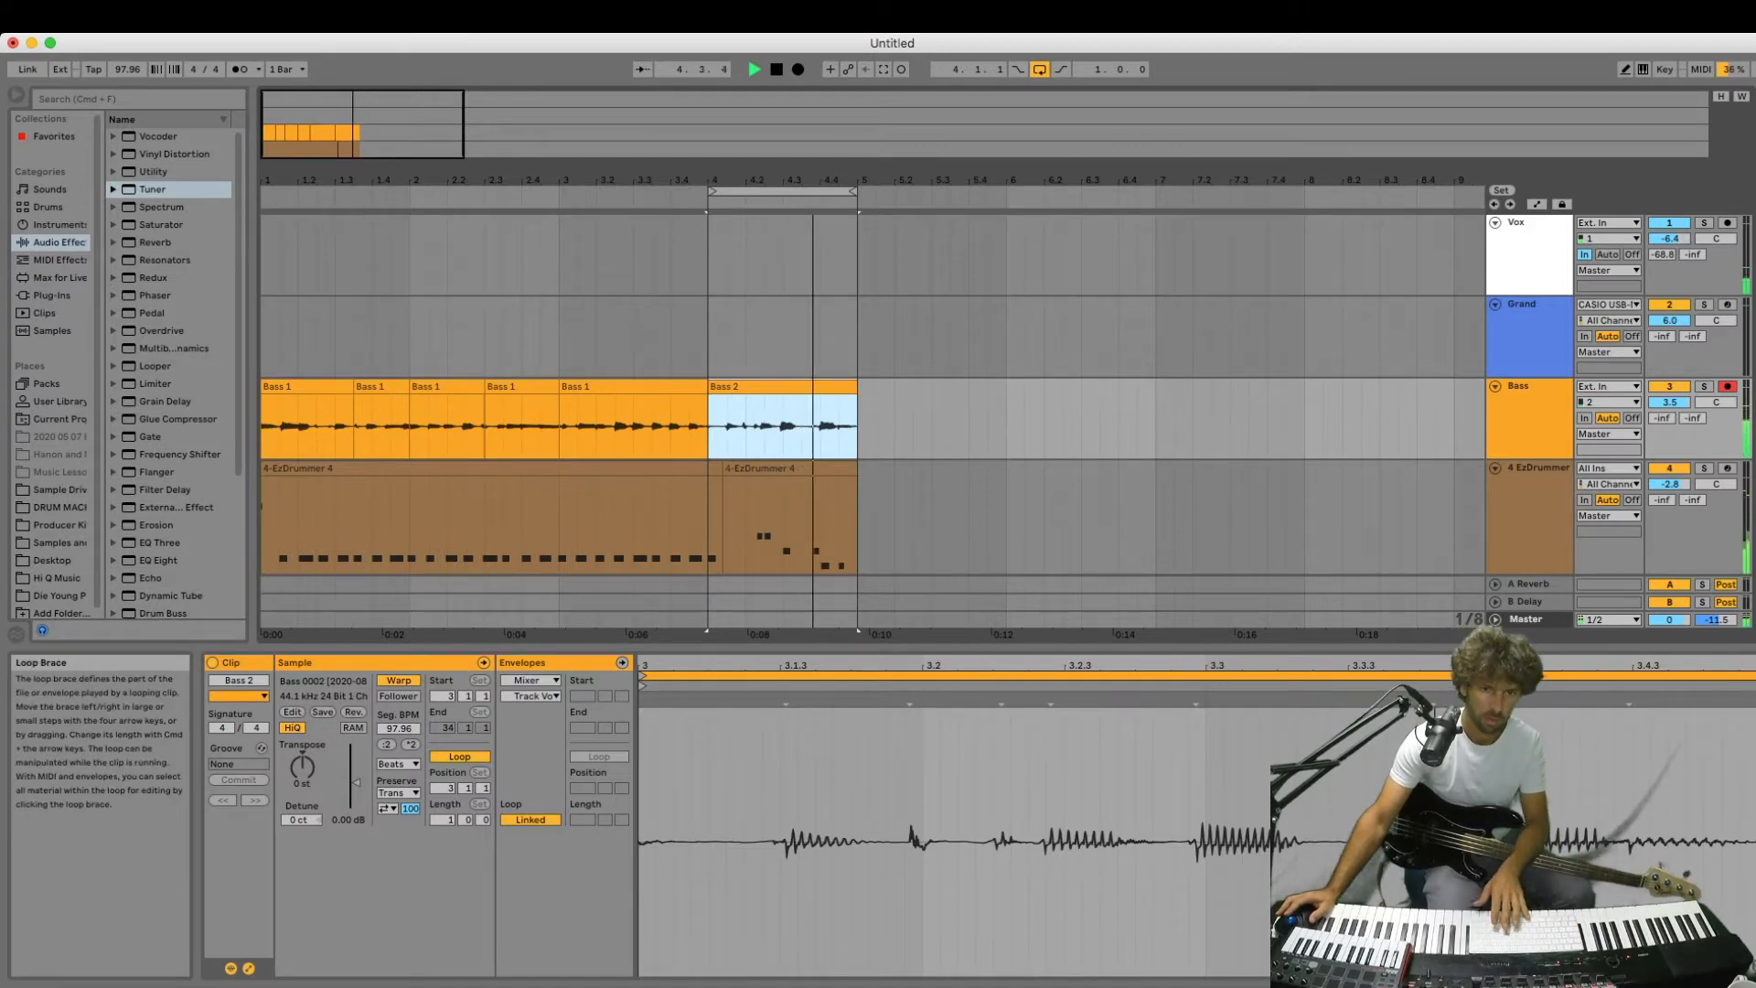
Advance the loop of bar 4's Bass 2 clip bar by bar to position 8.1.1, auditioning each take.
left_click(924, 676)
key("Up")
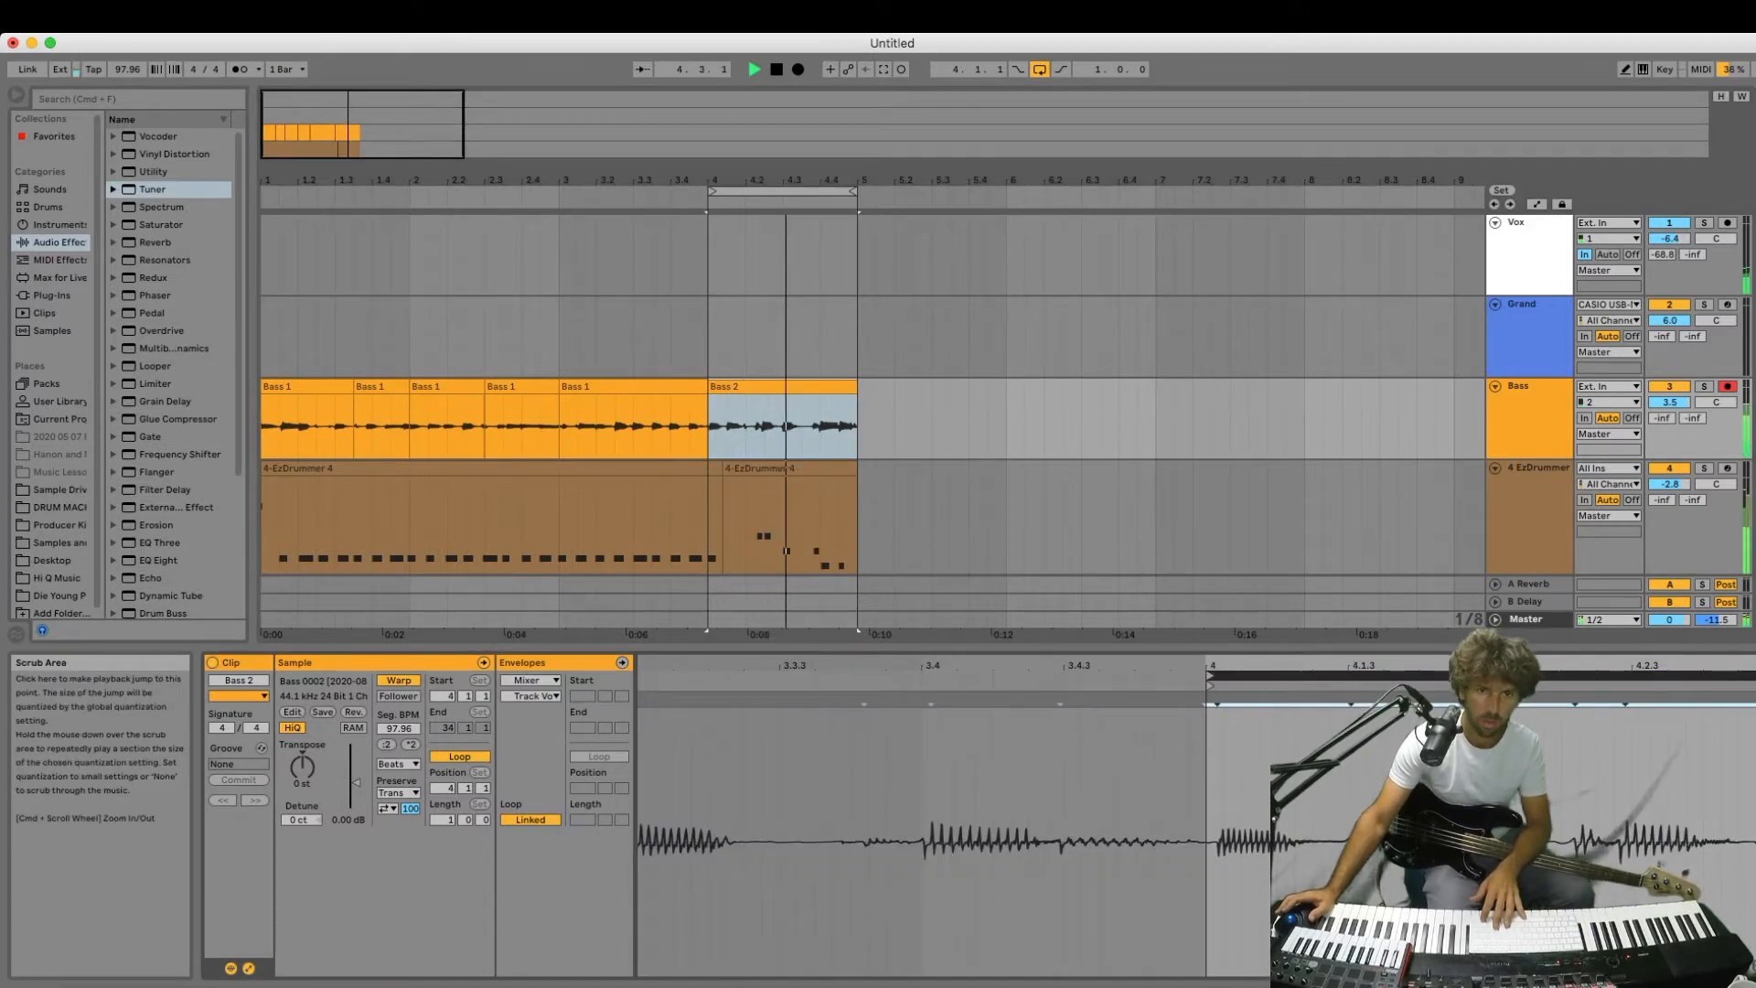
key("Up")
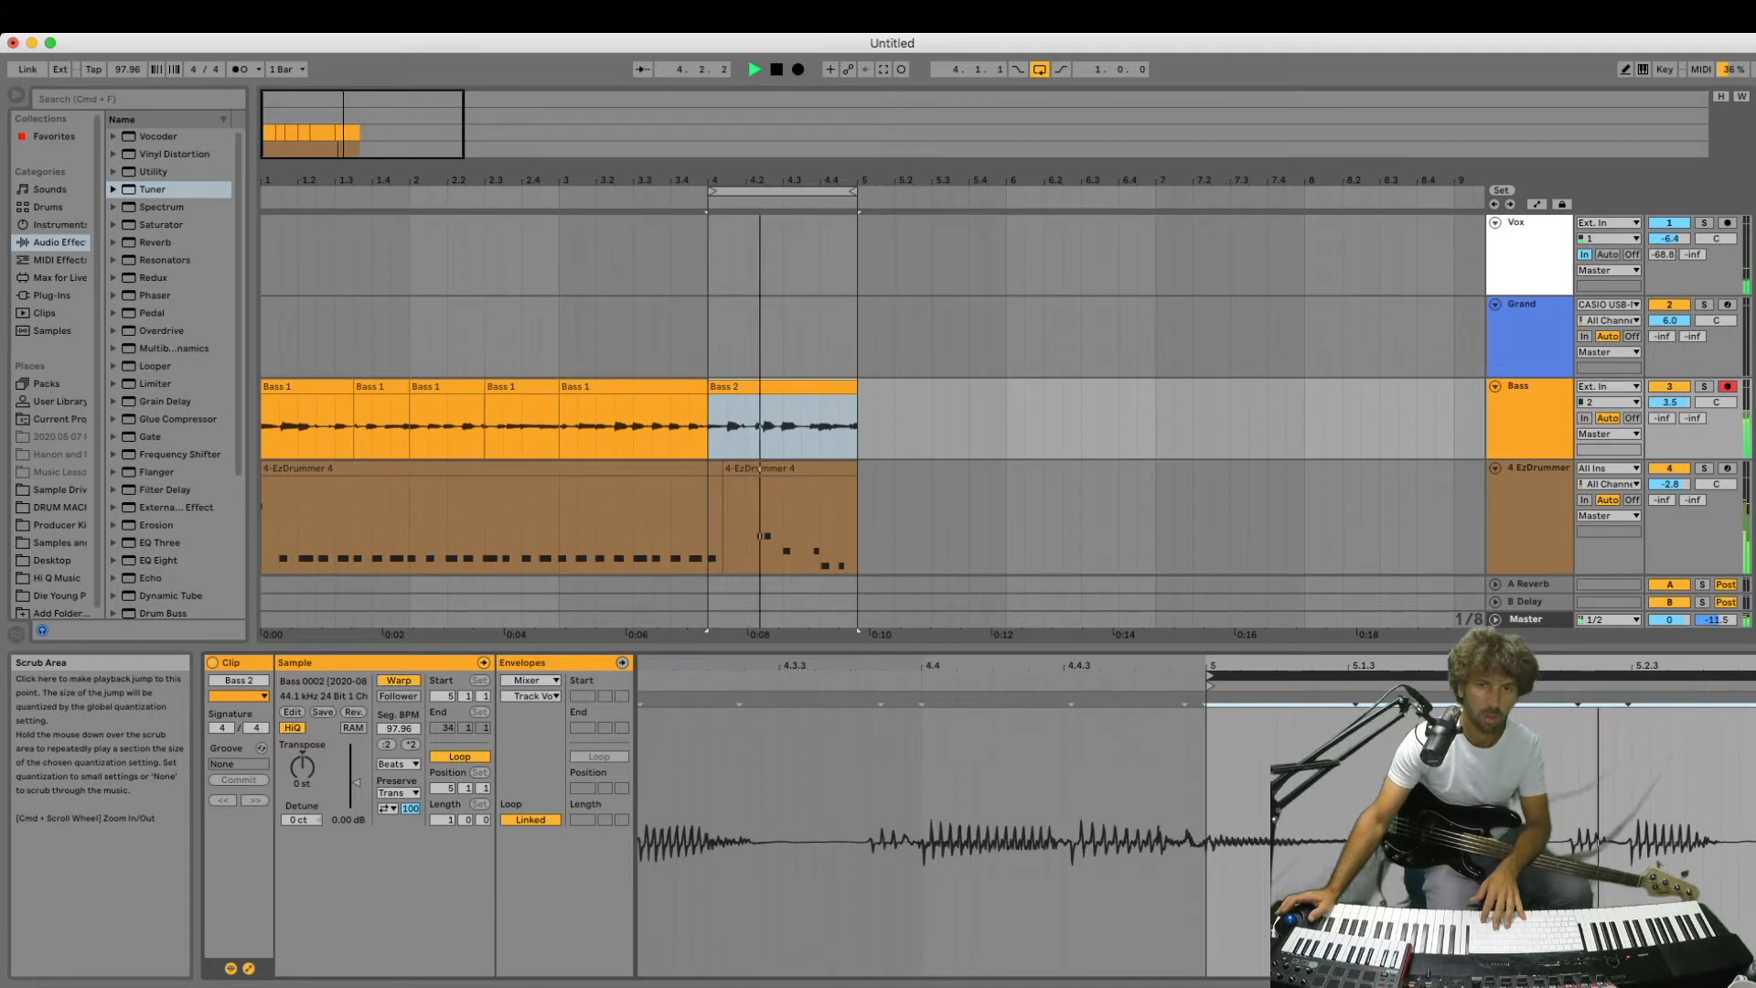
key("Up")
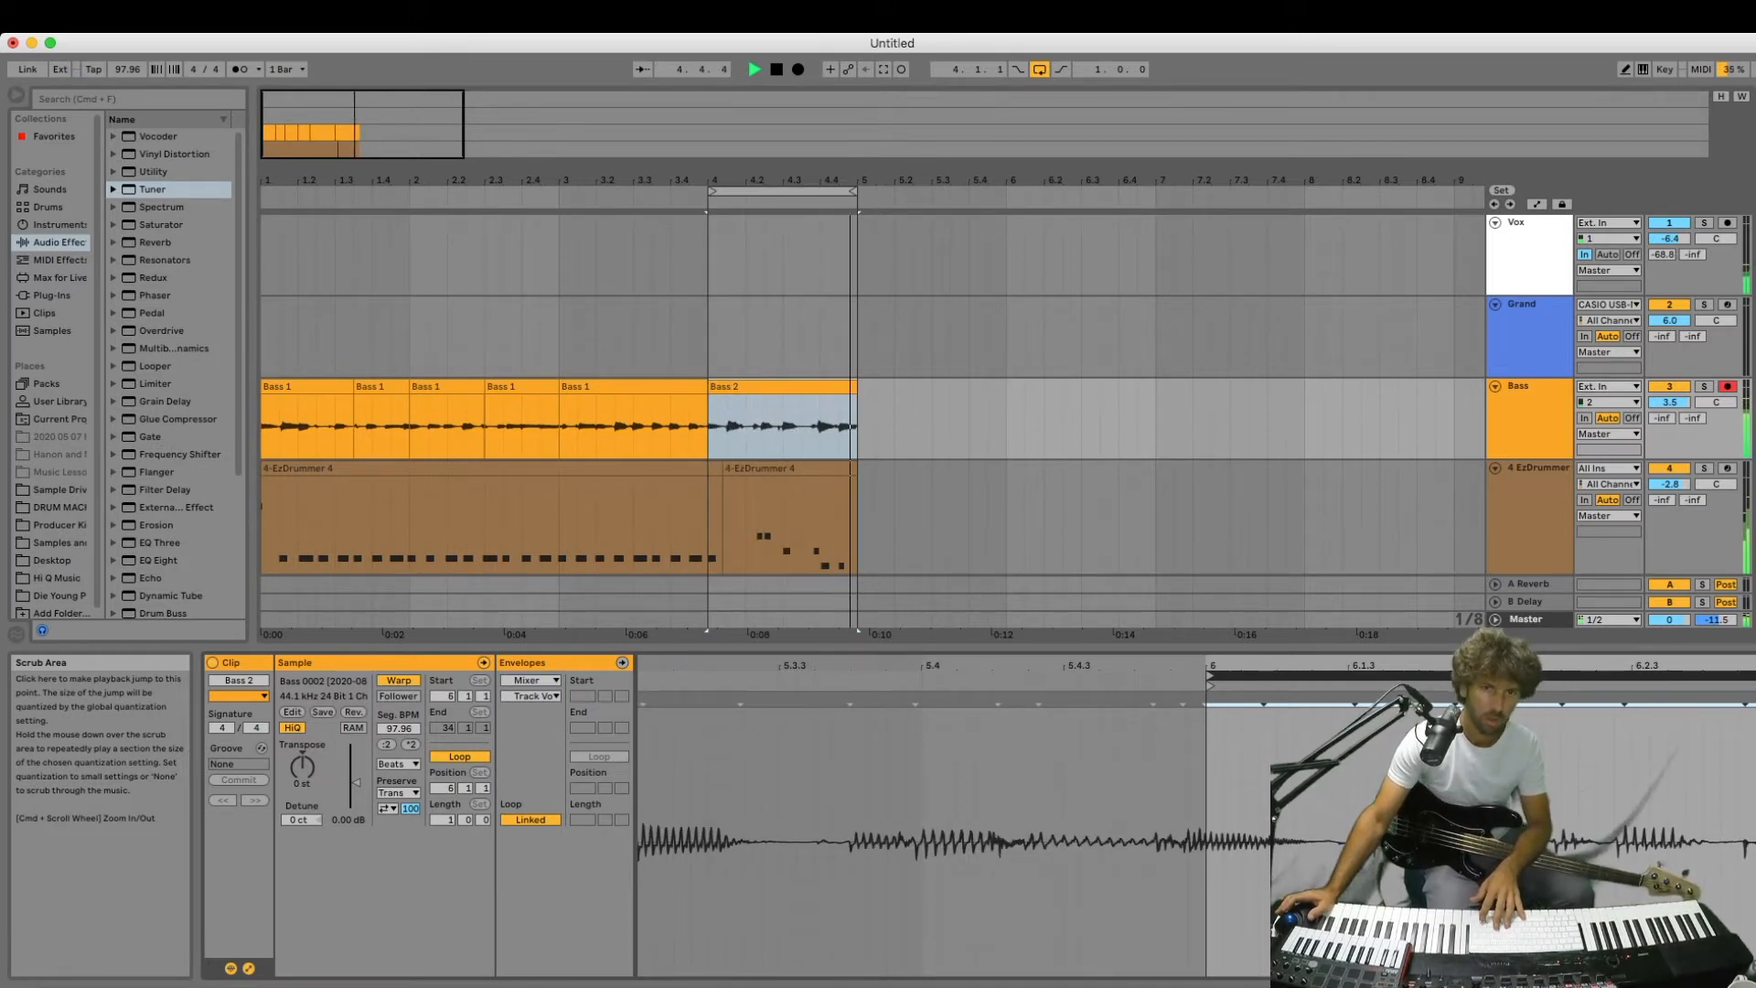
key("Up")
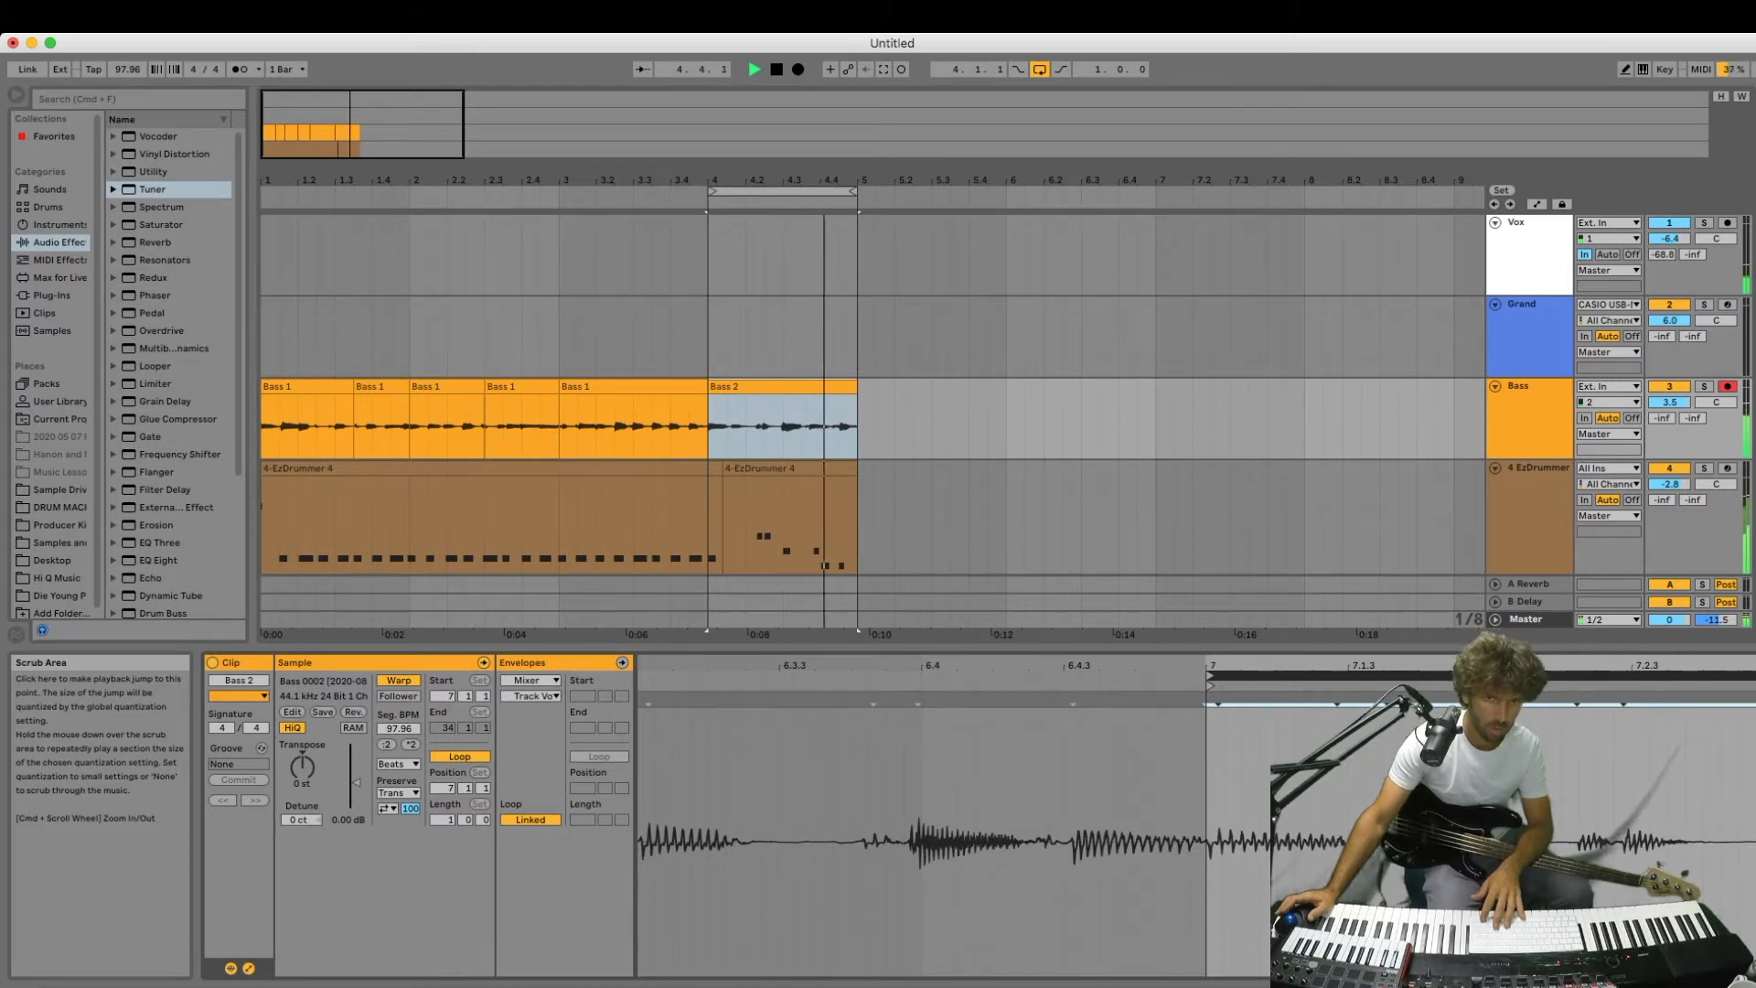
key("Up")
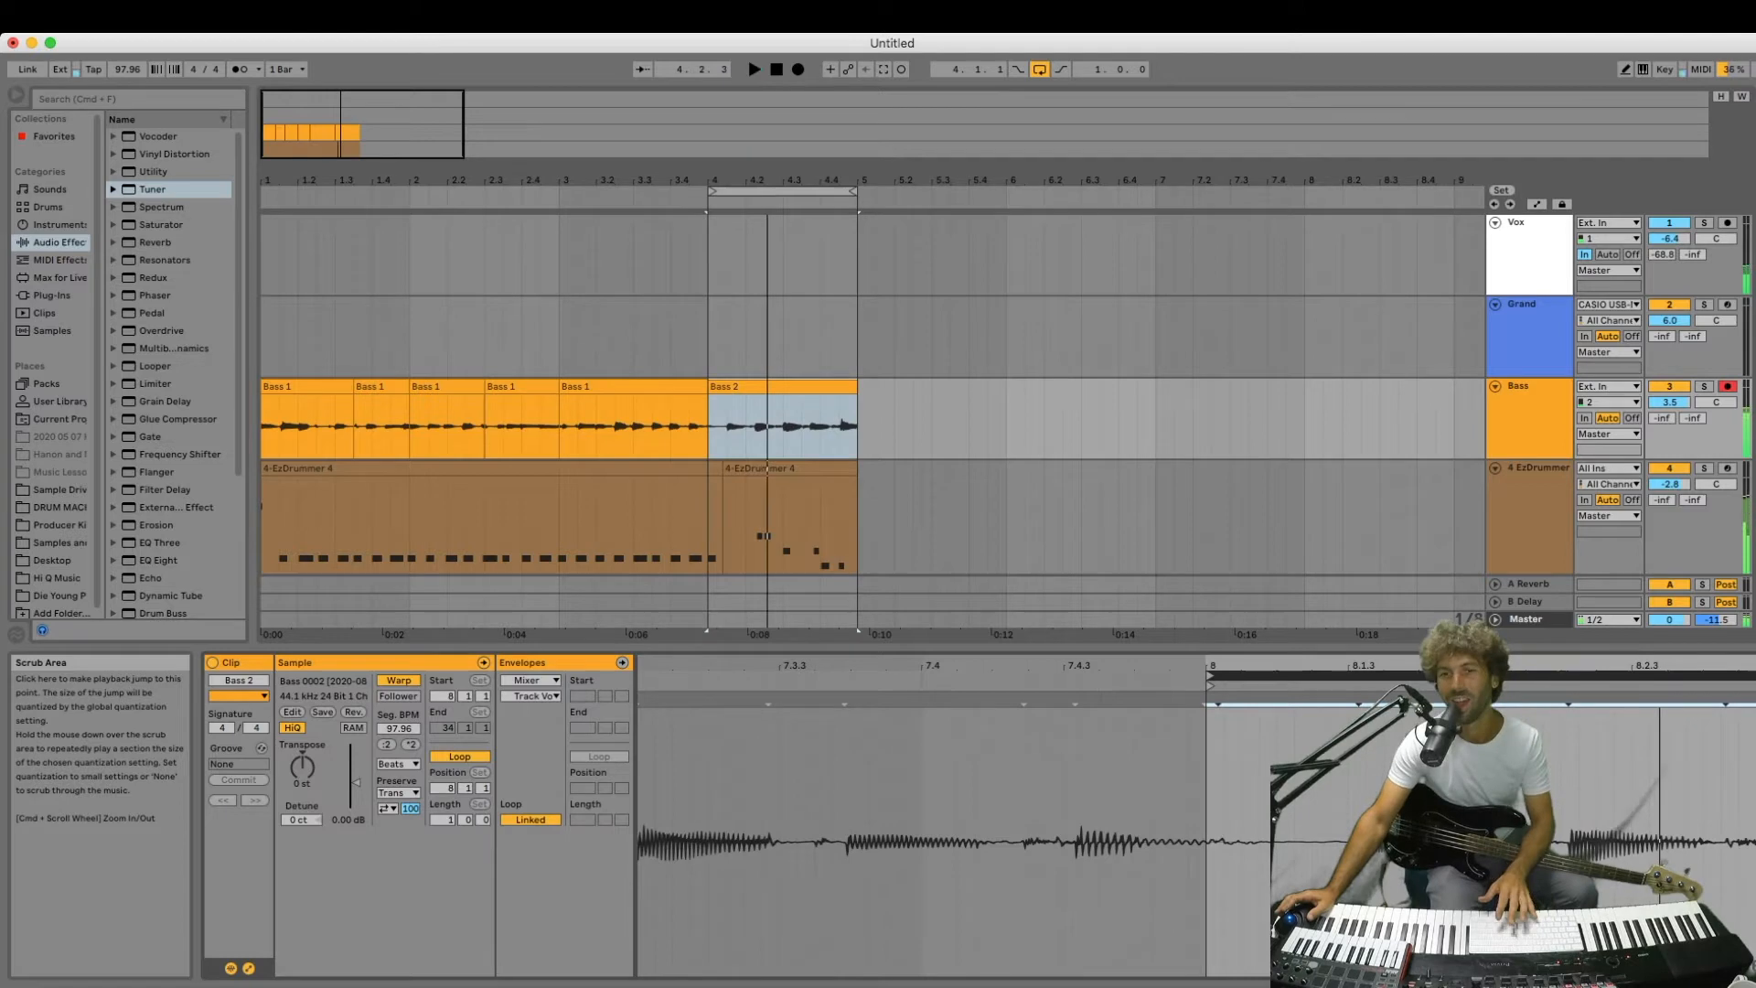
Extend the Arrangement loop to four bars from 1.1.1, play it, and duplicate the looped section across all tracks.
mouse_move(711, 191)
left_mouse_down()
mouse_move(730, 192)
mouse_move(711, 192)
left_mouse_up()
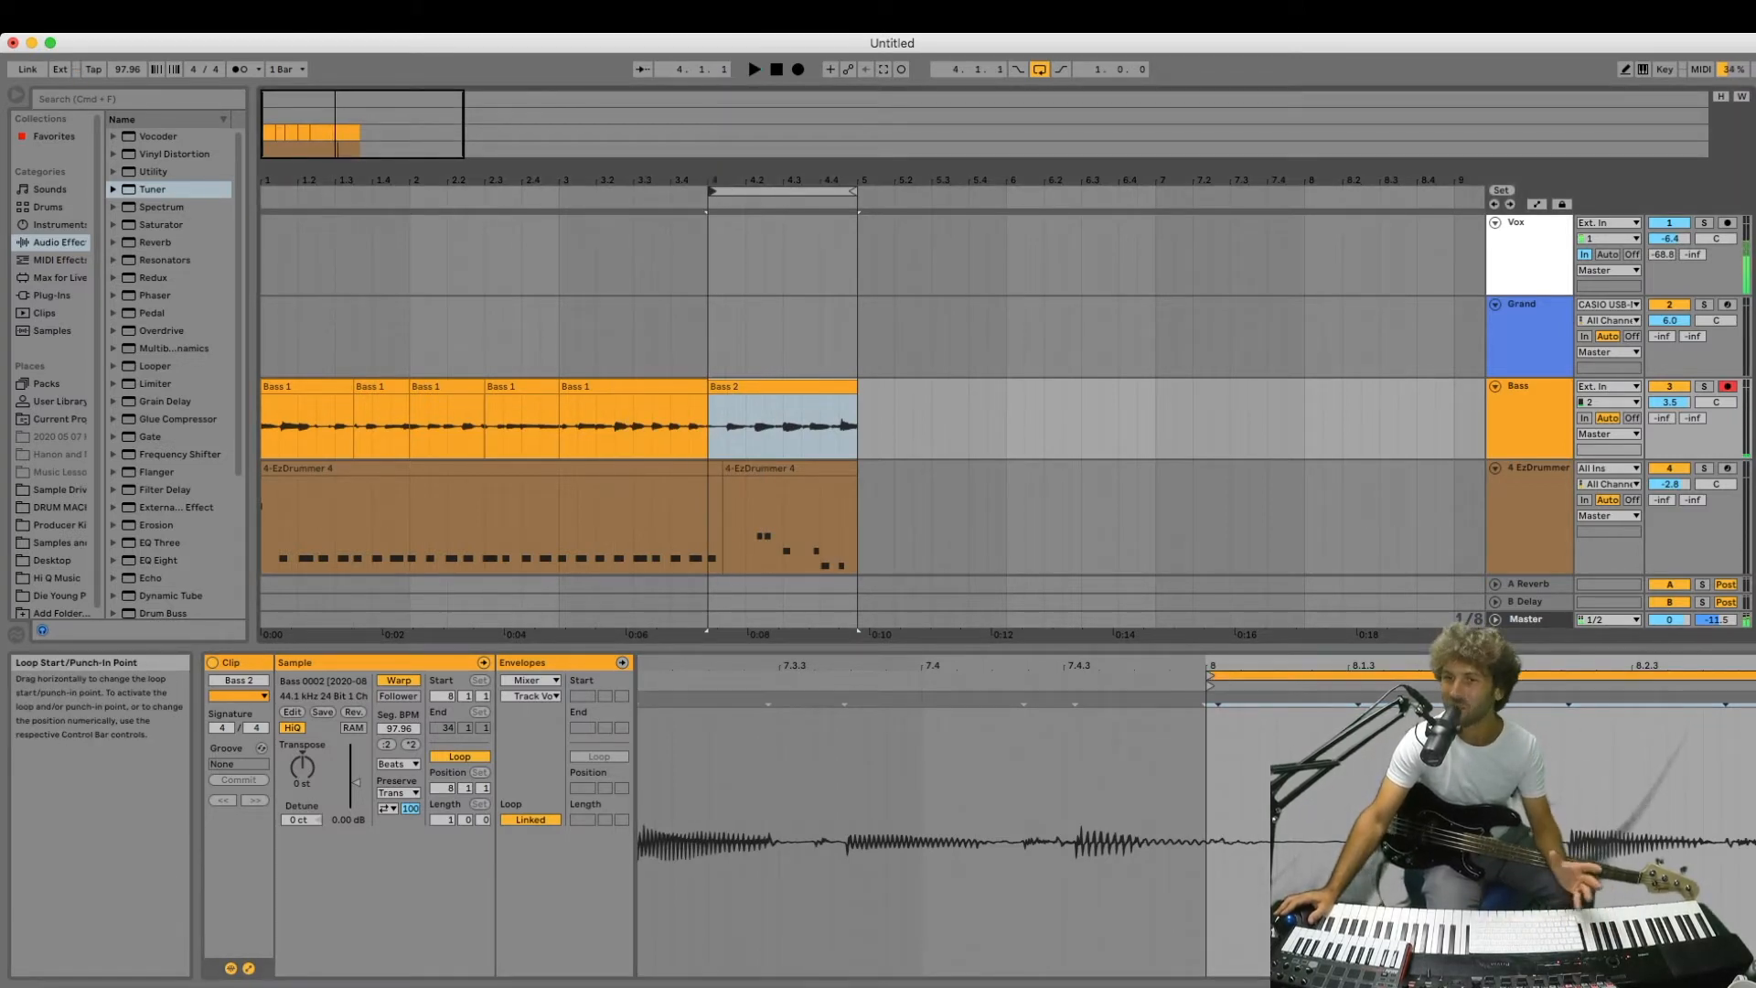
left_click_drag(711, 191, 265, 192)
key("space")
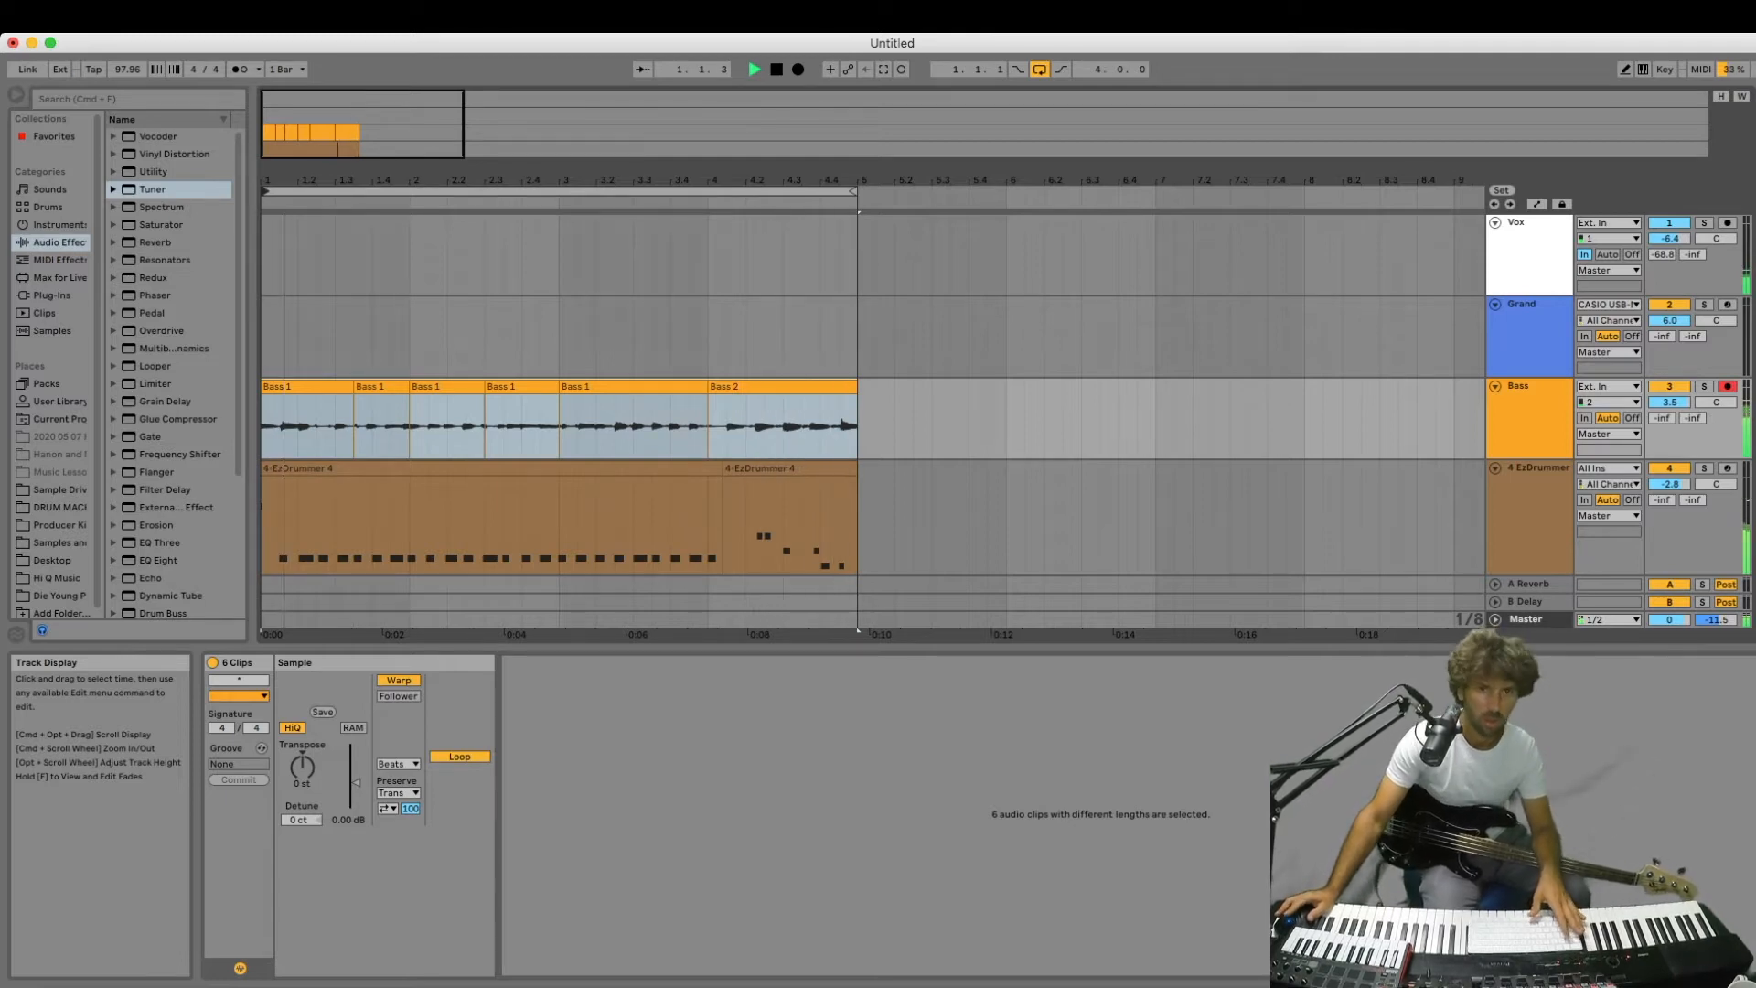
left_click(266, 191)
key("super+d")
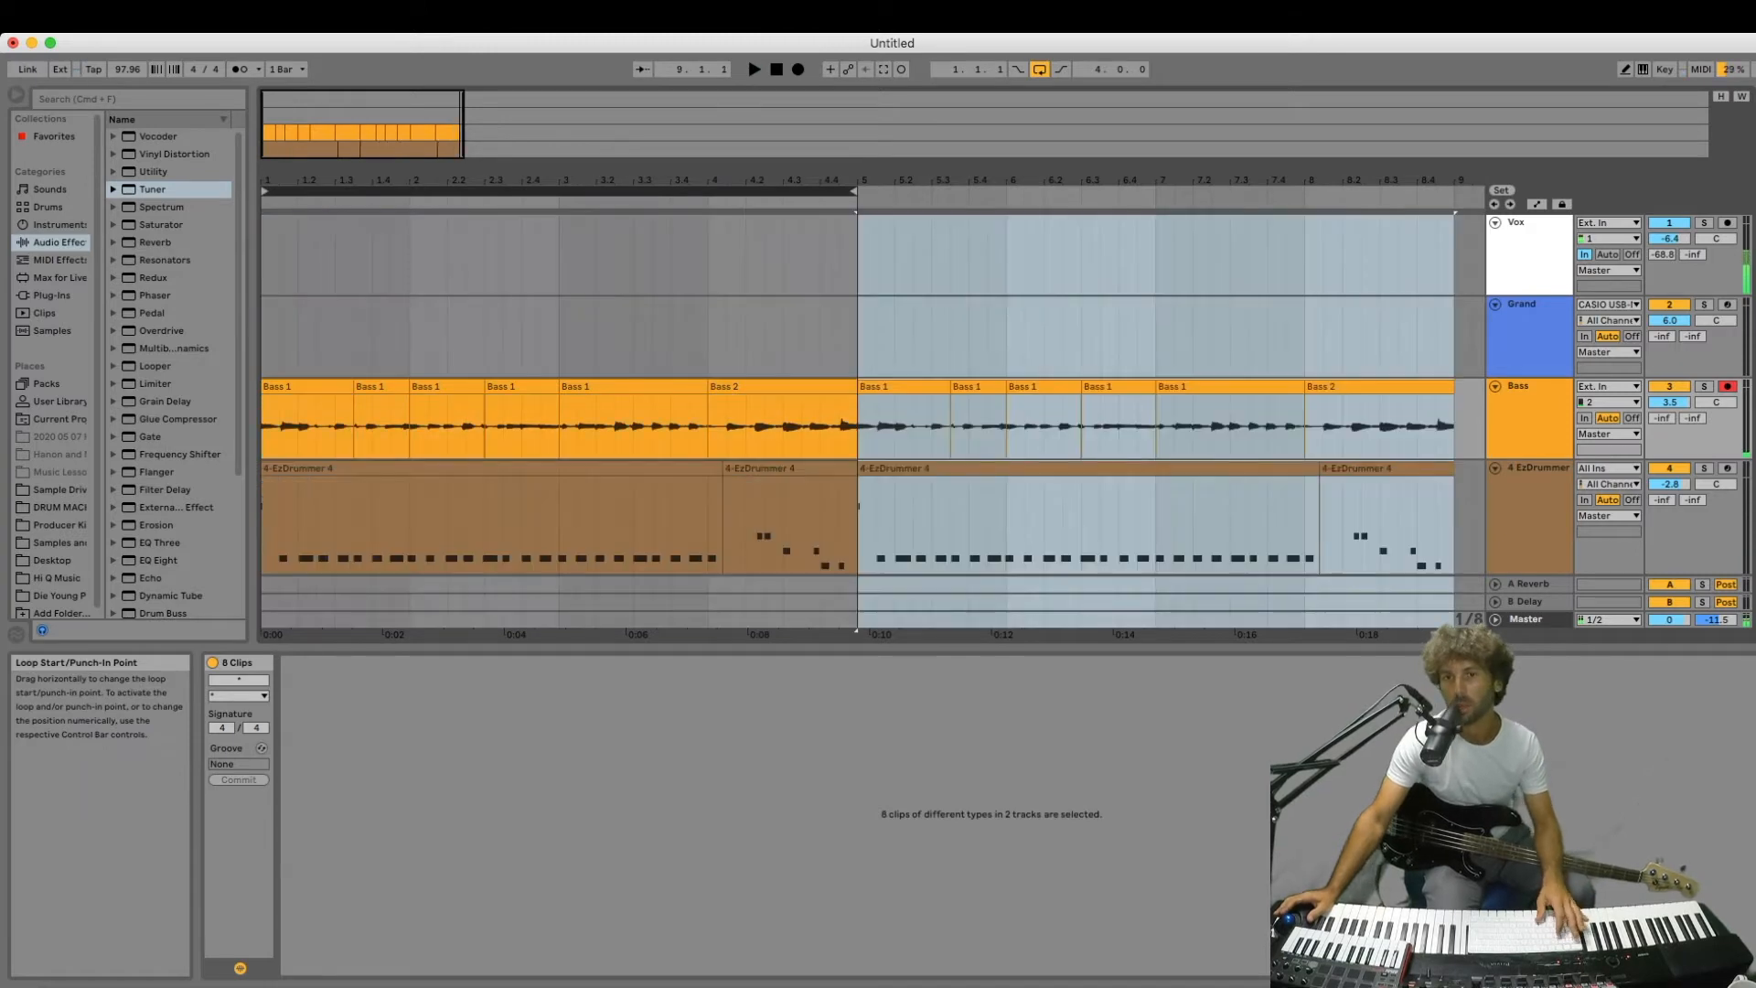
Move the loop of bar 4's Bass 2 clip back to position 7.1.1 and on to 3.1.1, auditioning bar 4 in a one-bar Arrangement loop.
left_click(735, 426)
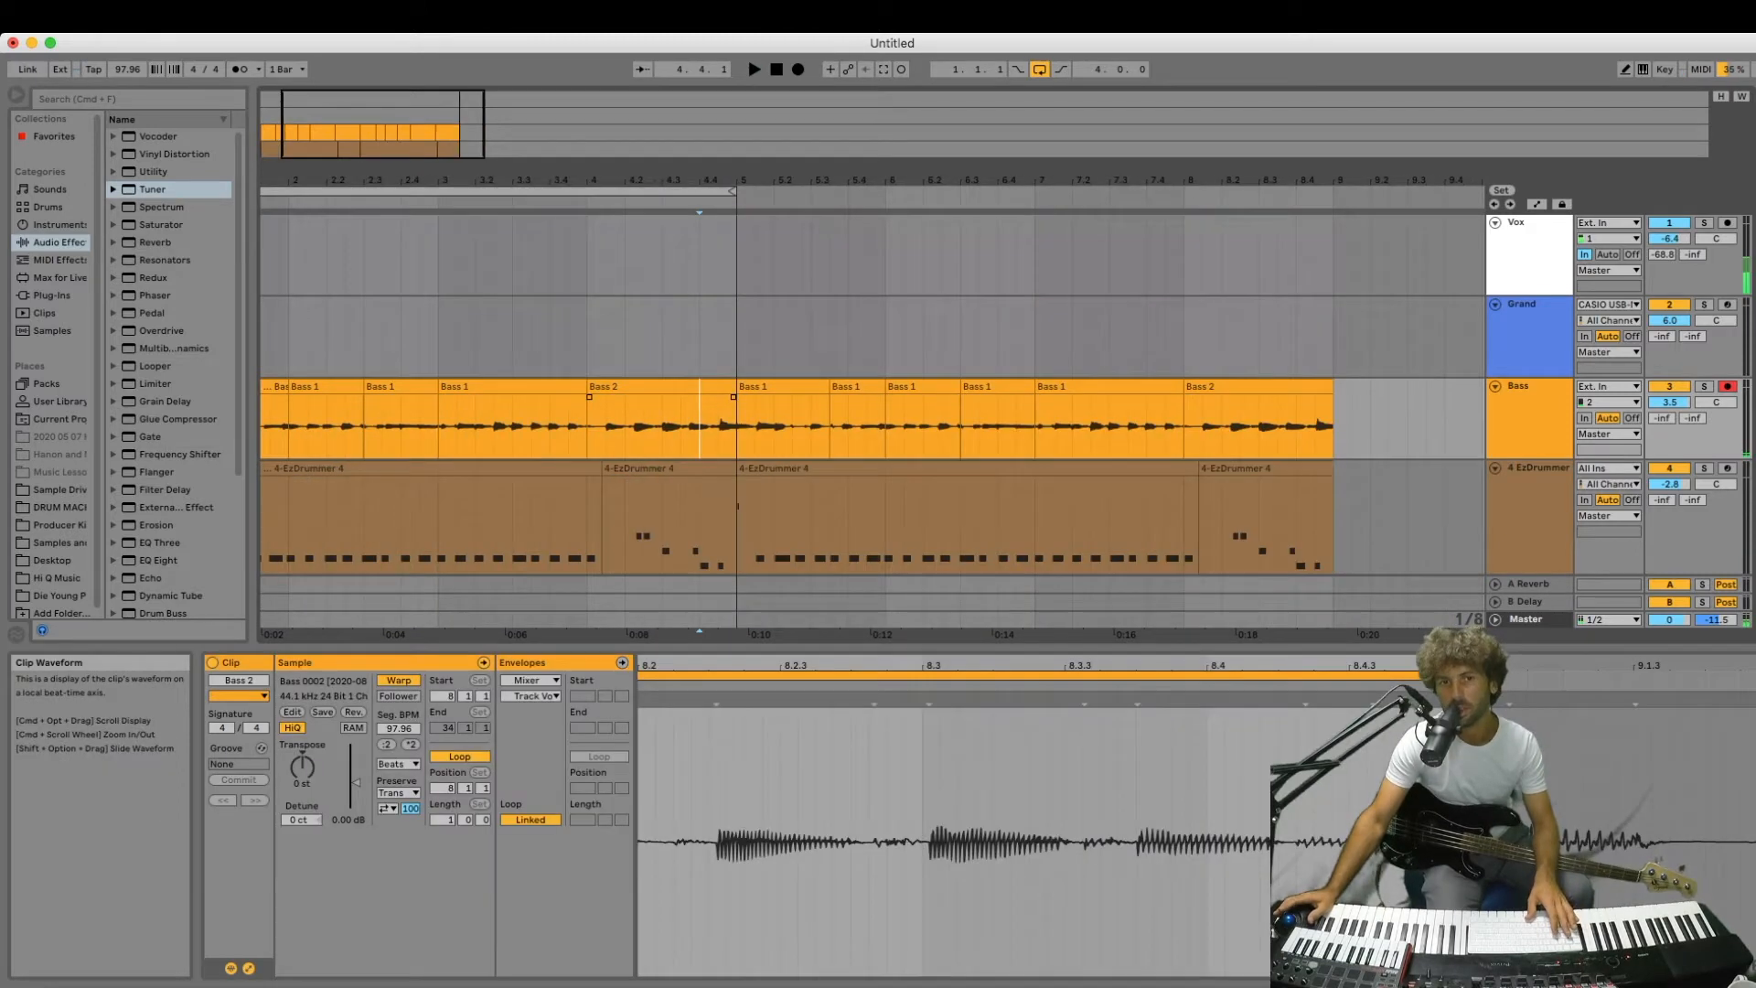
left_click(660, 387)
key("space")
key("space")
left_click(823, 676)
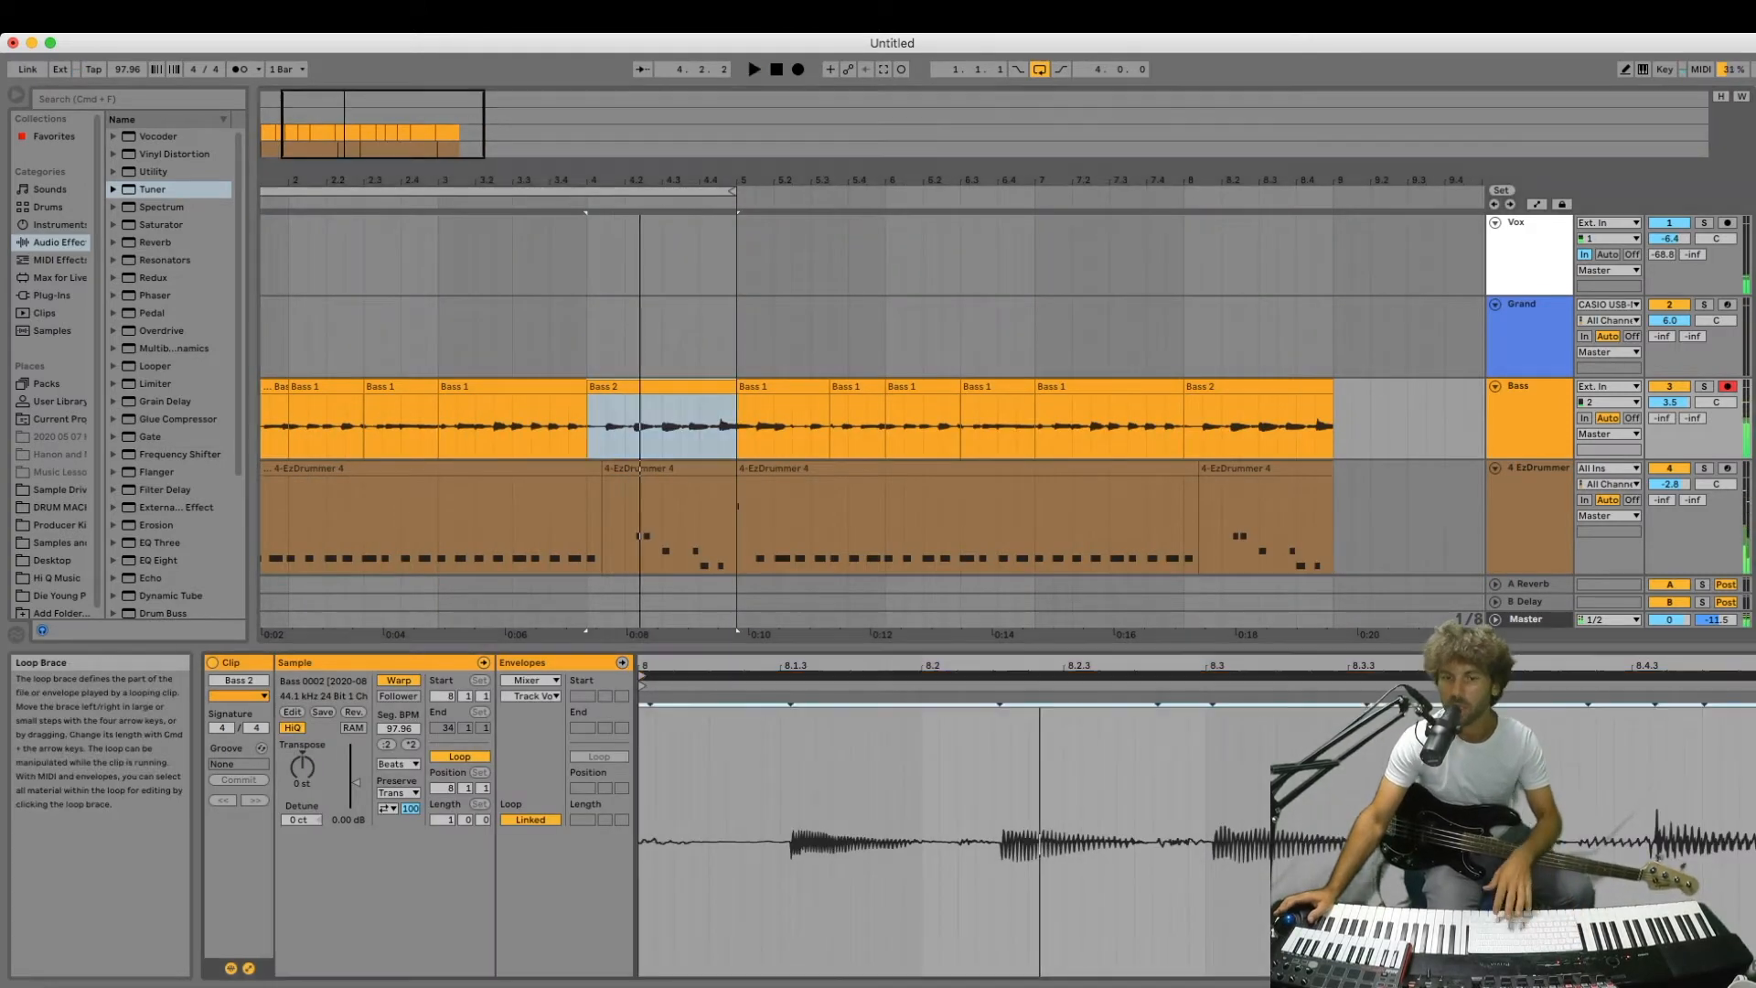
key("Down")
key("space")
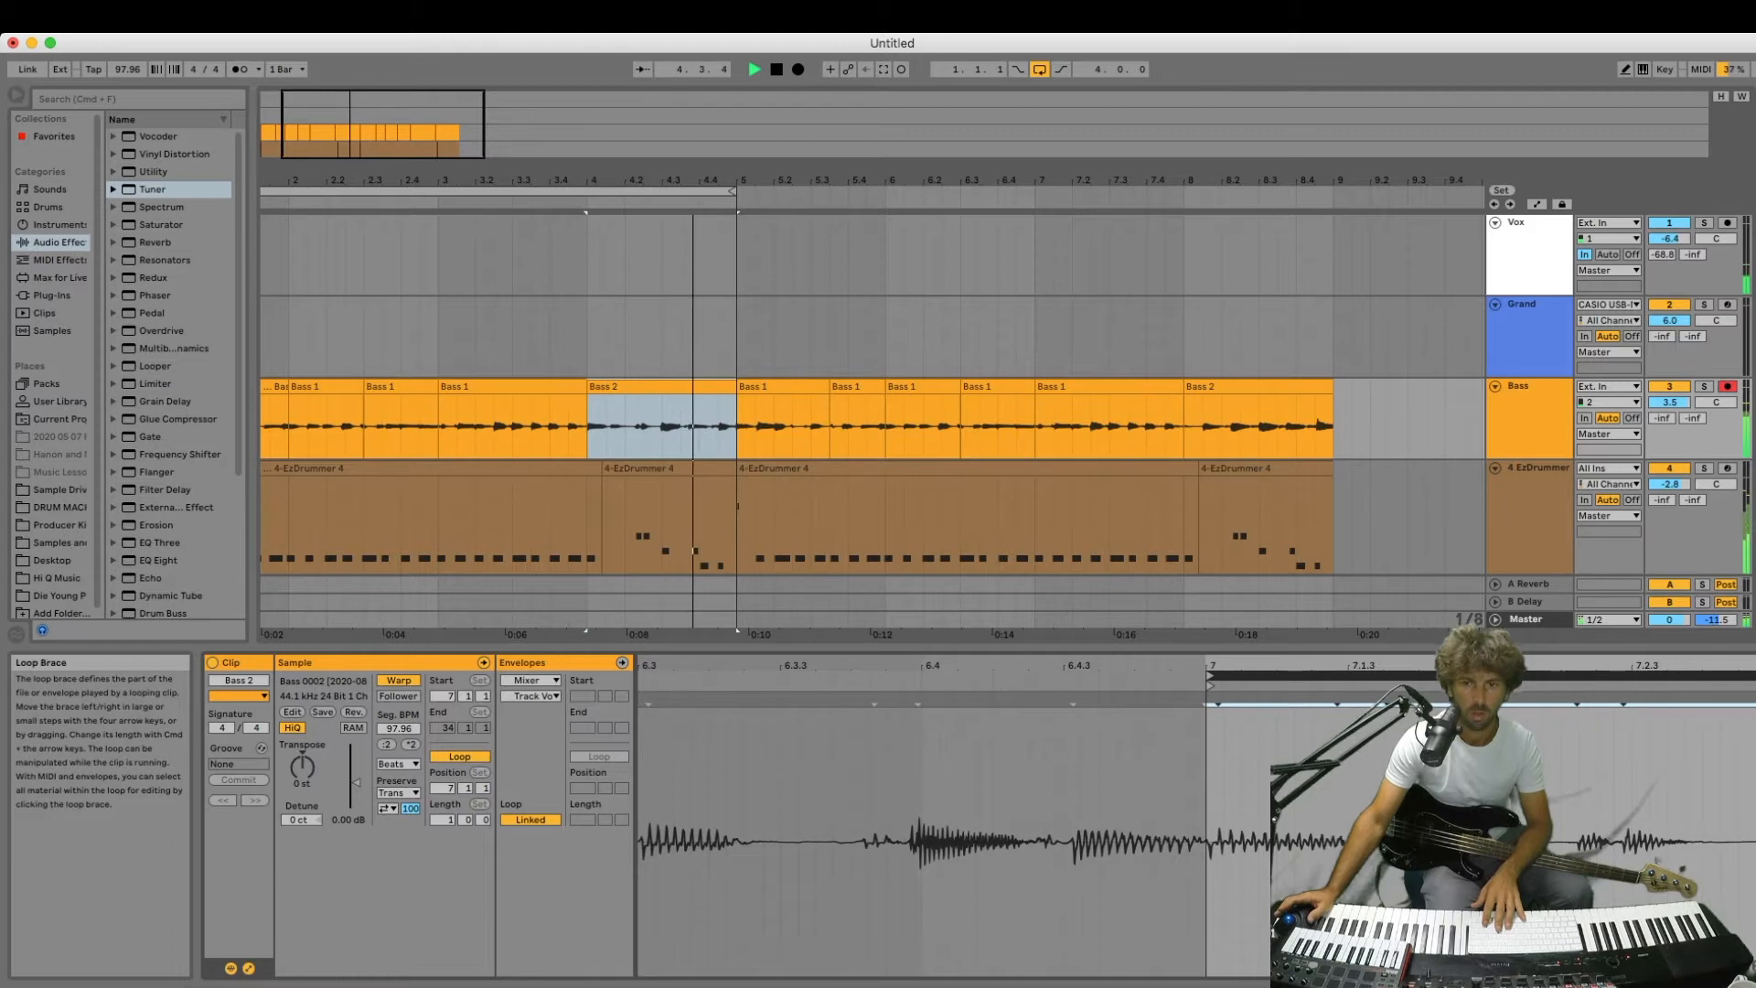
key("super+z")
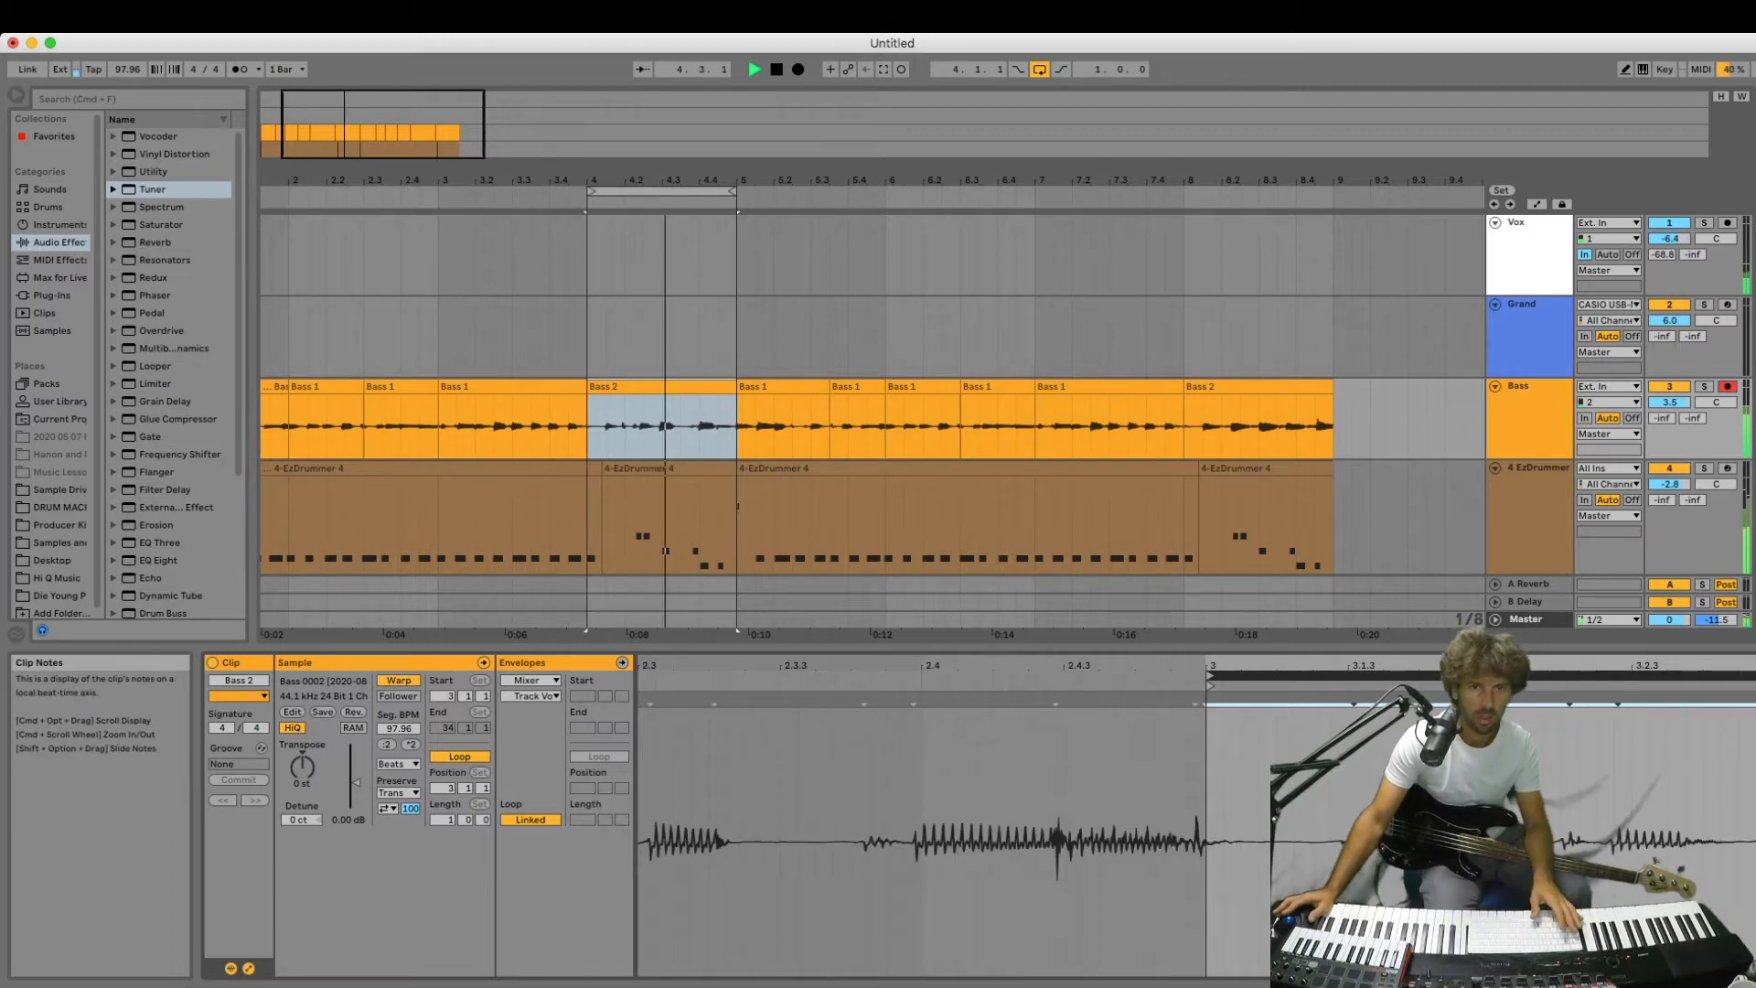
key("space")
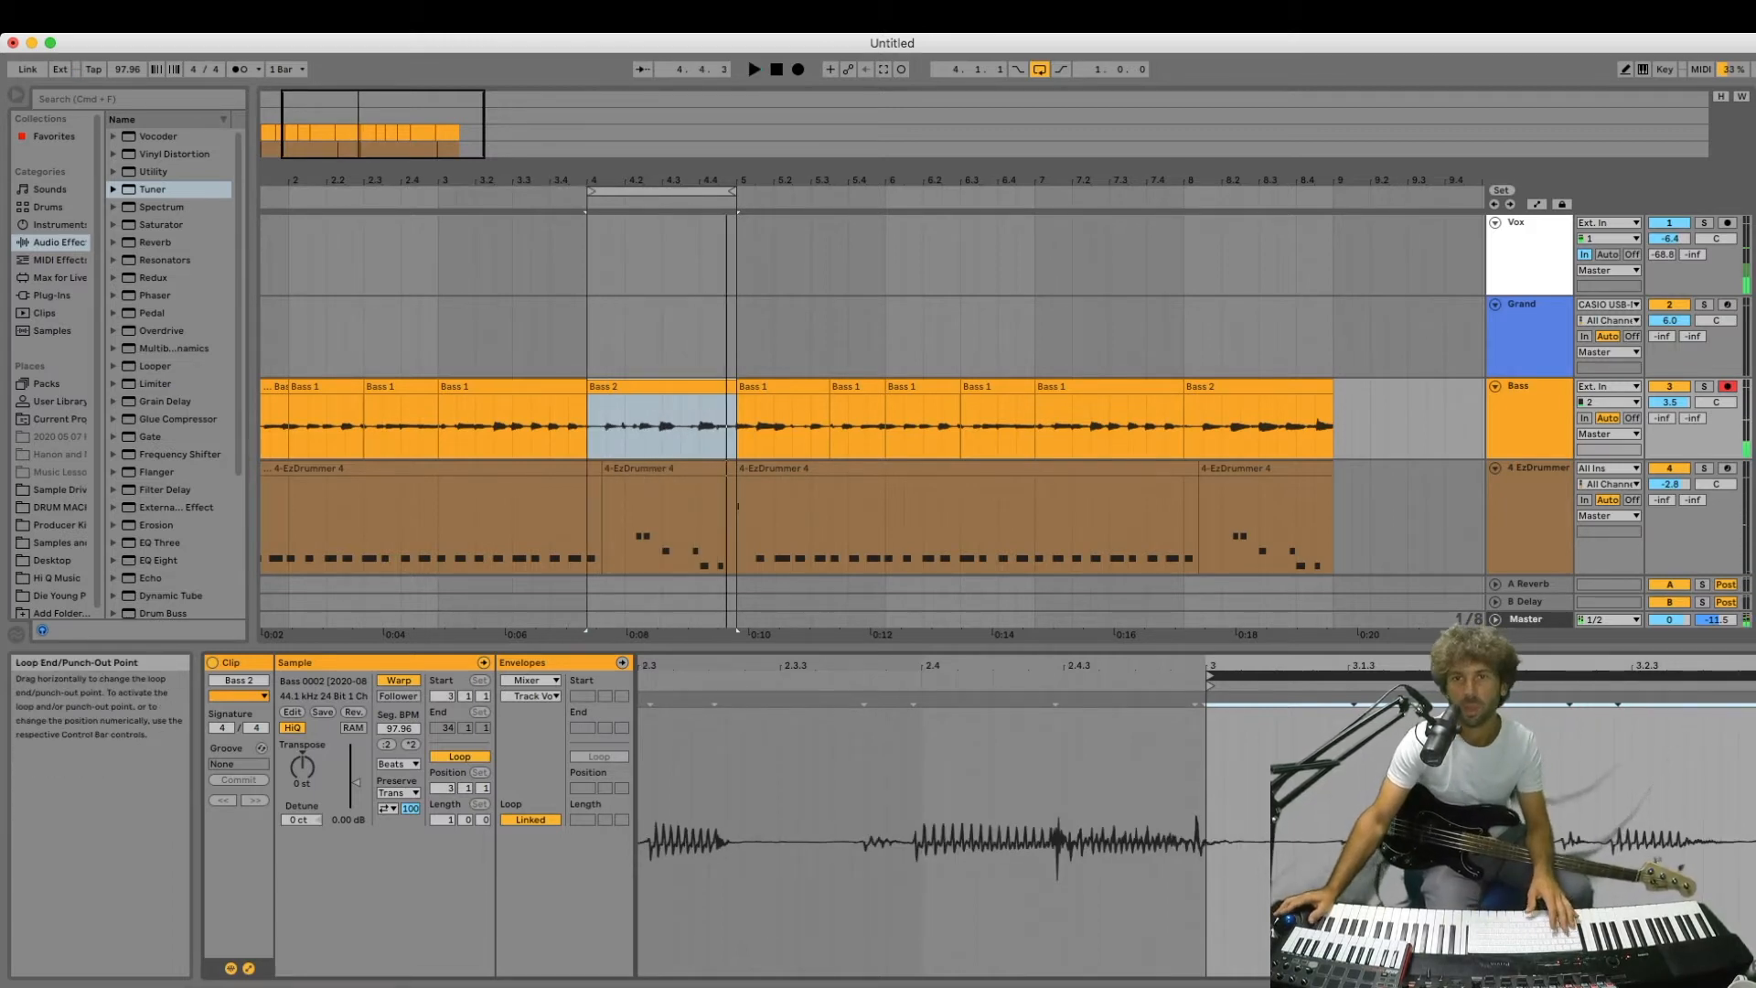
Extend the Arrangement loop to eight bars starting at 1.1.1.
left_click_drag(734, 192, 1332, 191)
left_click_drag(591, 191, 265, 191)
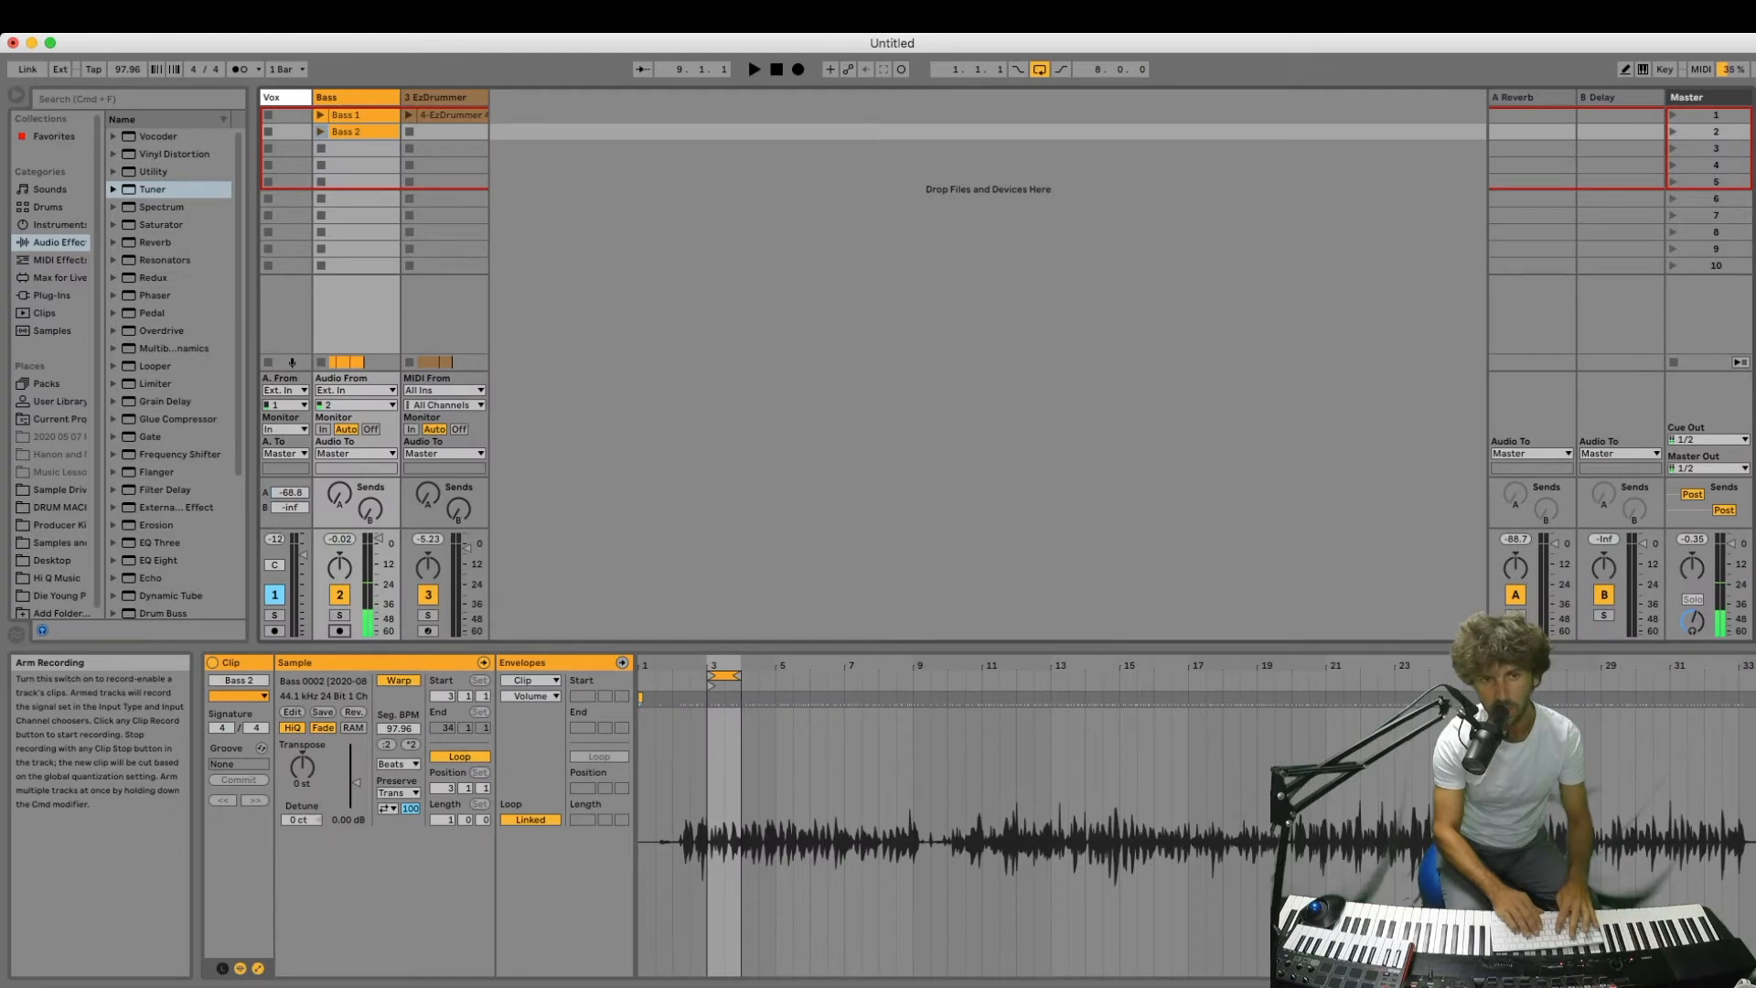
Add an audio track, and find the Audio Units version of Keyscape and load it onto a new MIDI track.
key("super+t")
key("super+f")
type("keyscape")
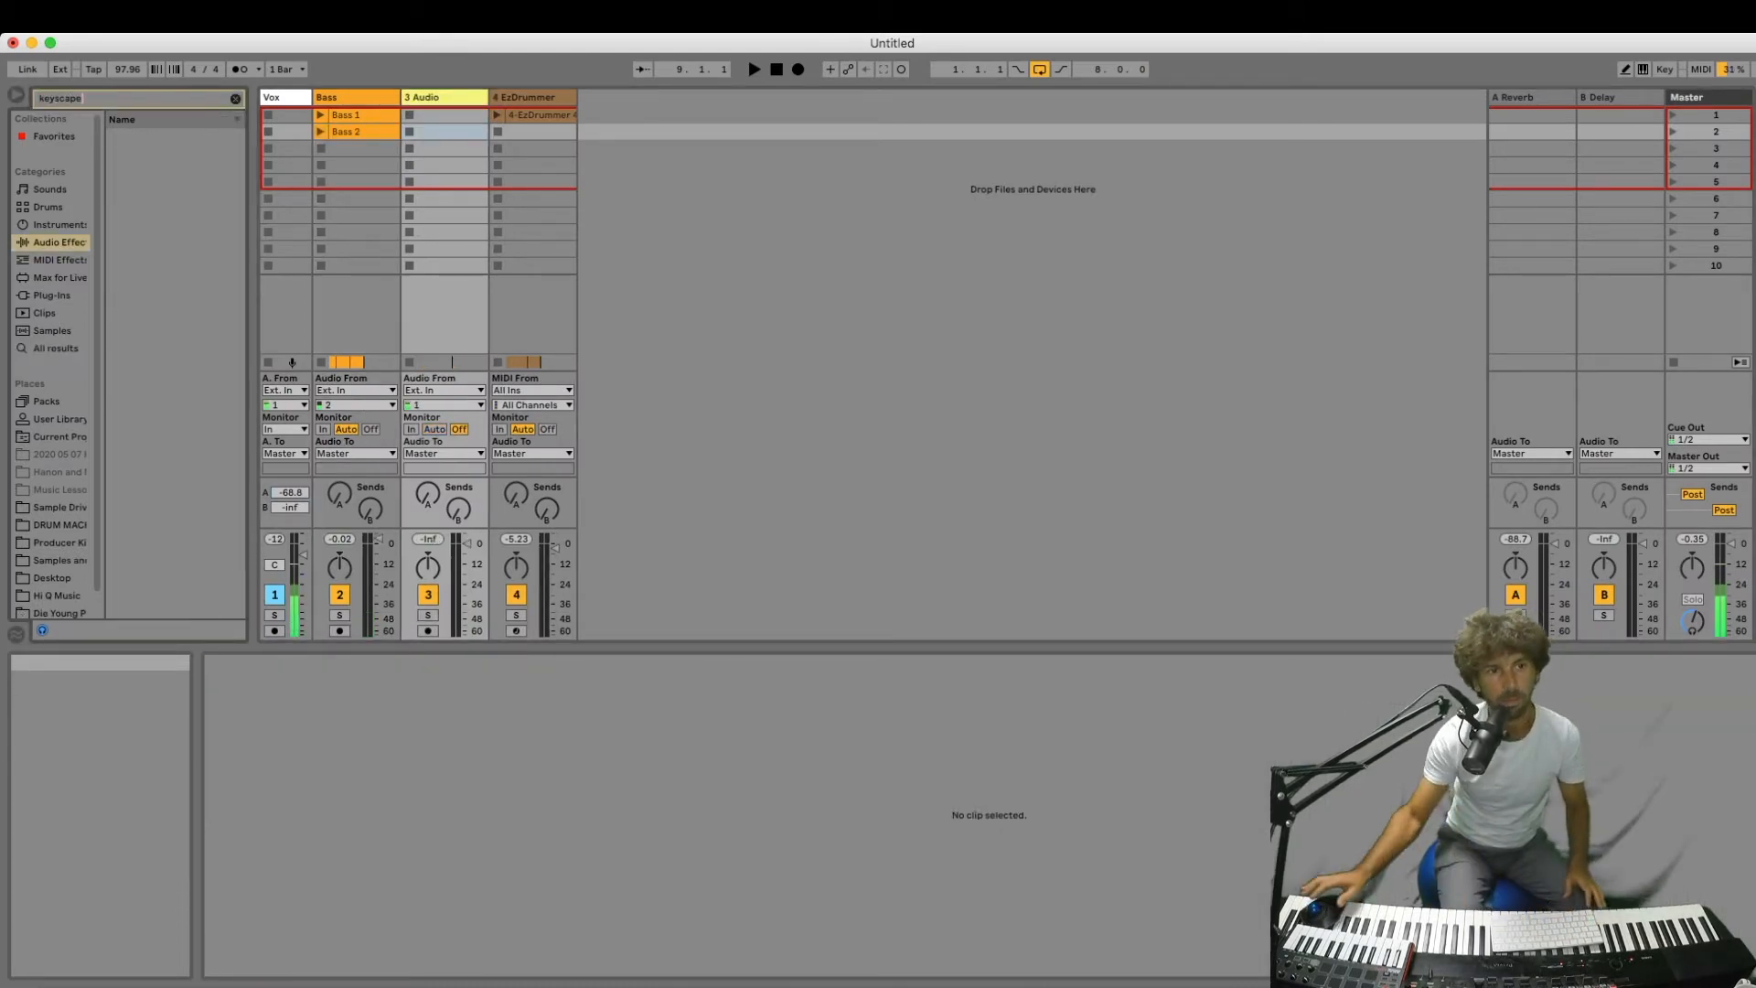
left_click(57, 278)
left_click(52, 296)
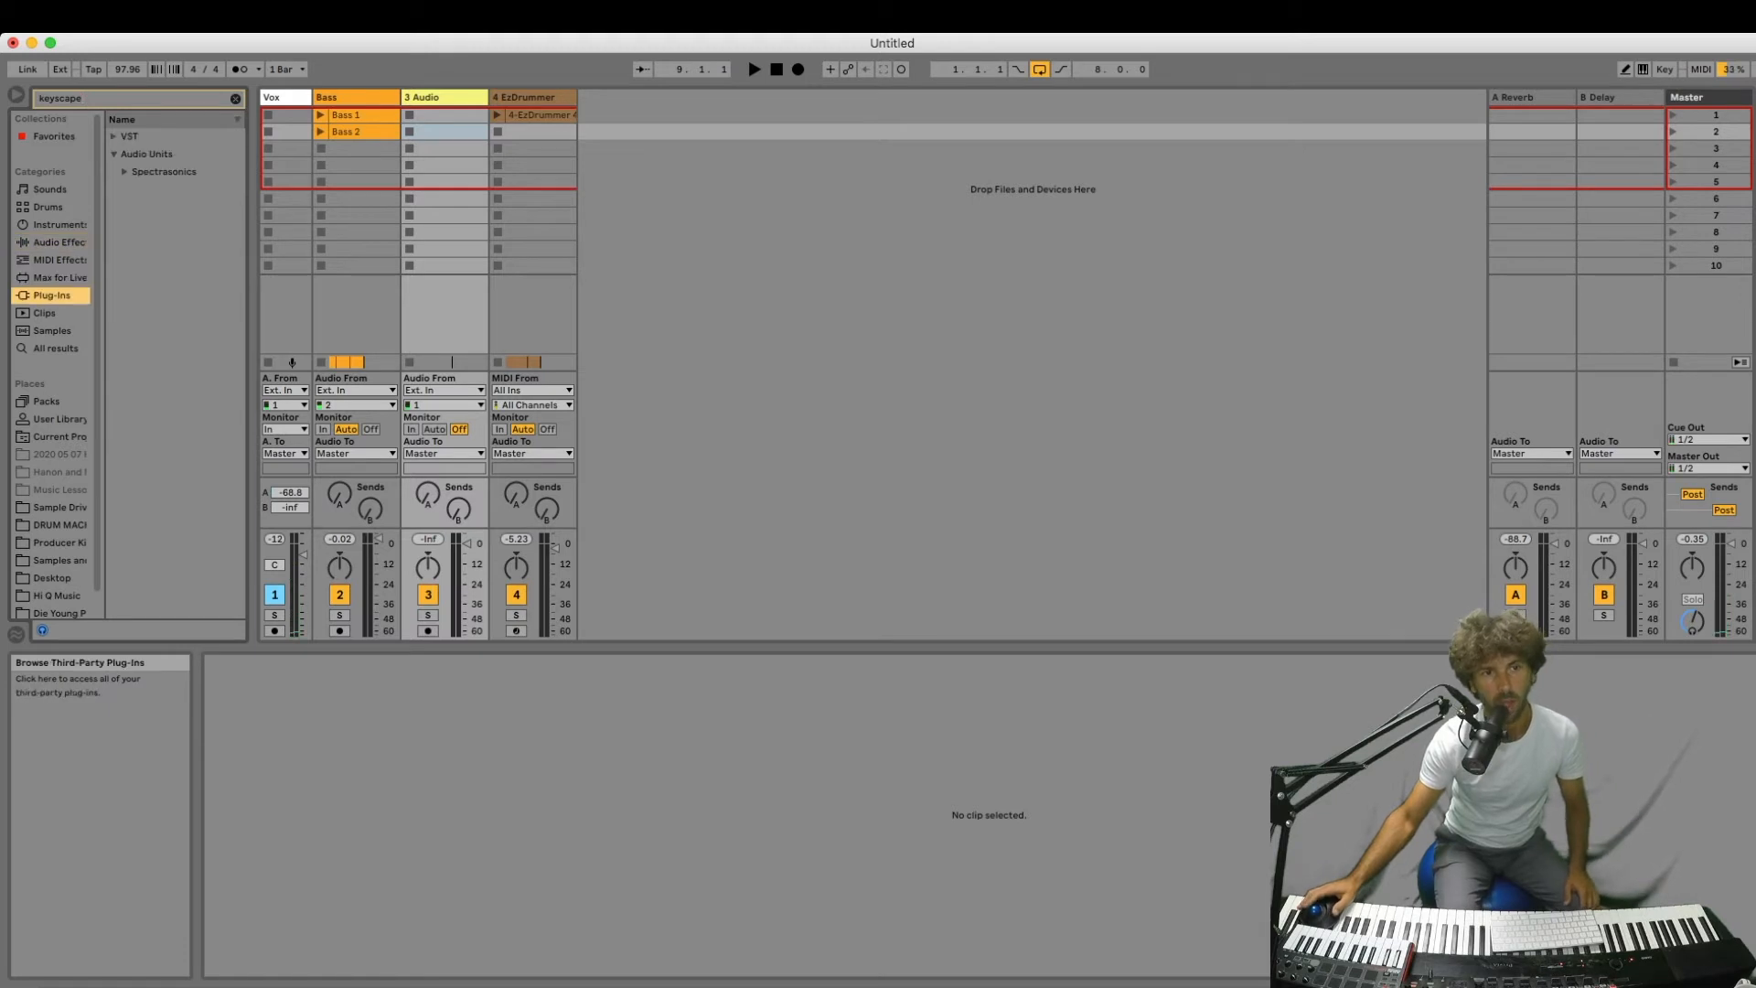
left_click(125, 172)
double_click(183, 189)
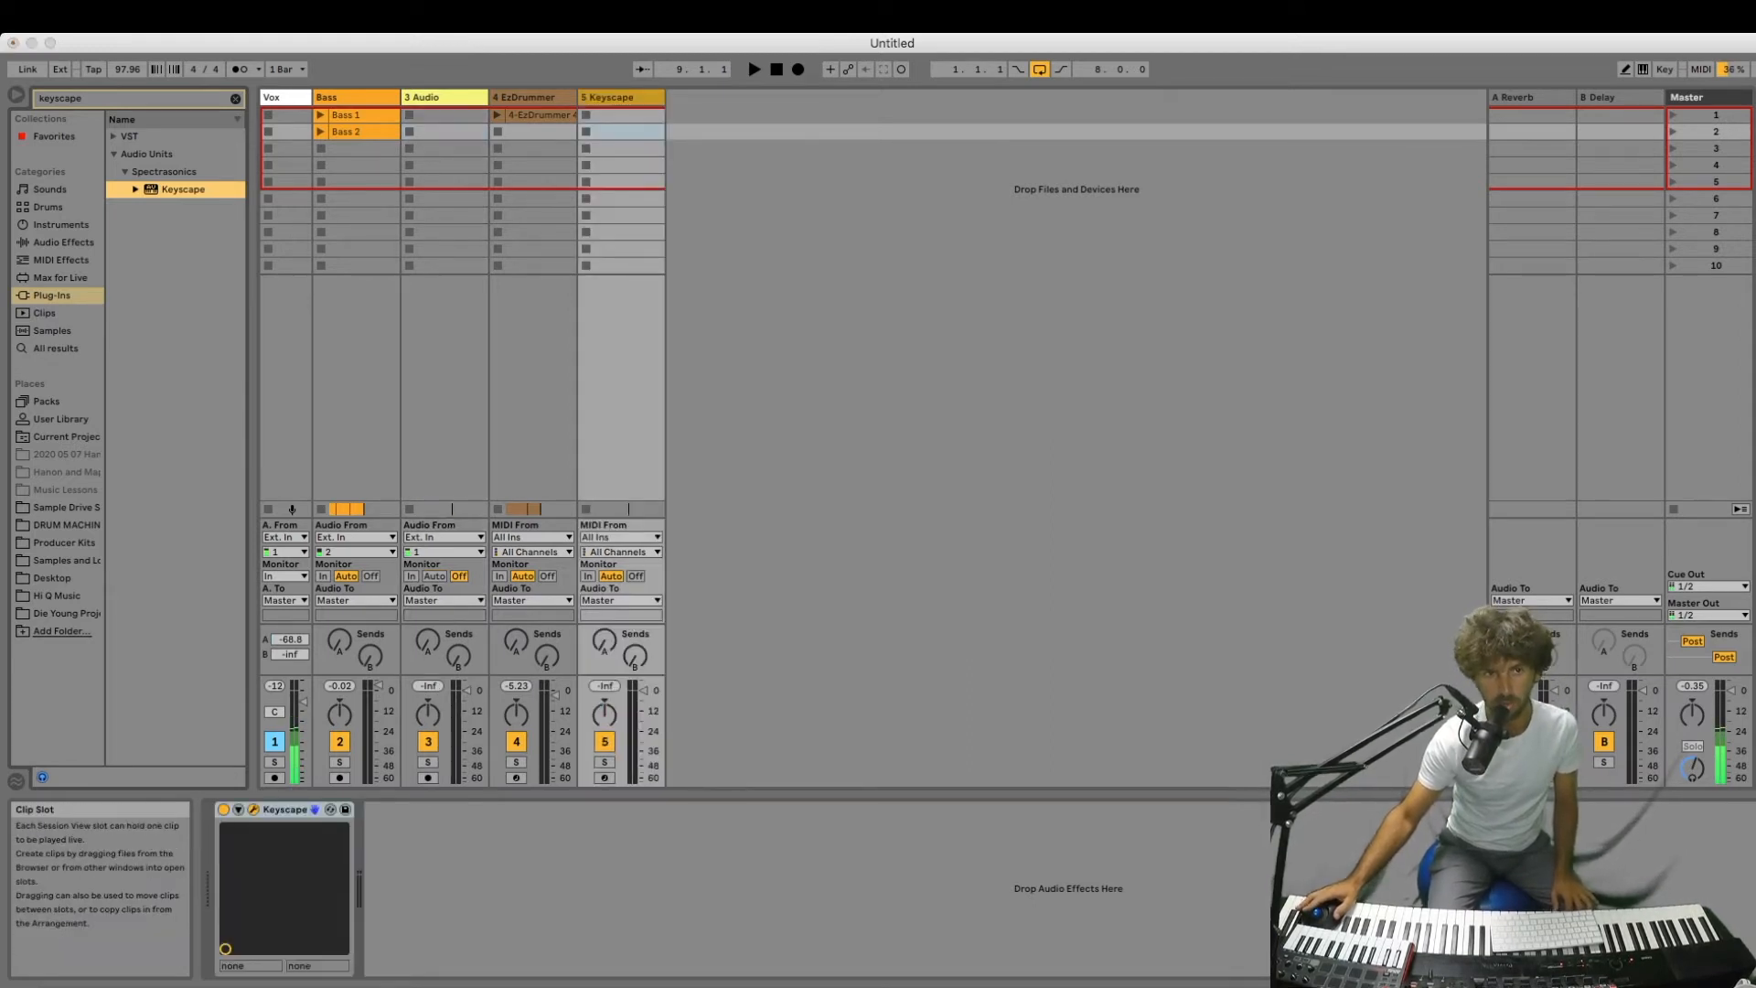
Delete the empty audio track, and arm the Keyscape track with its plug-in window opened.
left_click(444, 97)
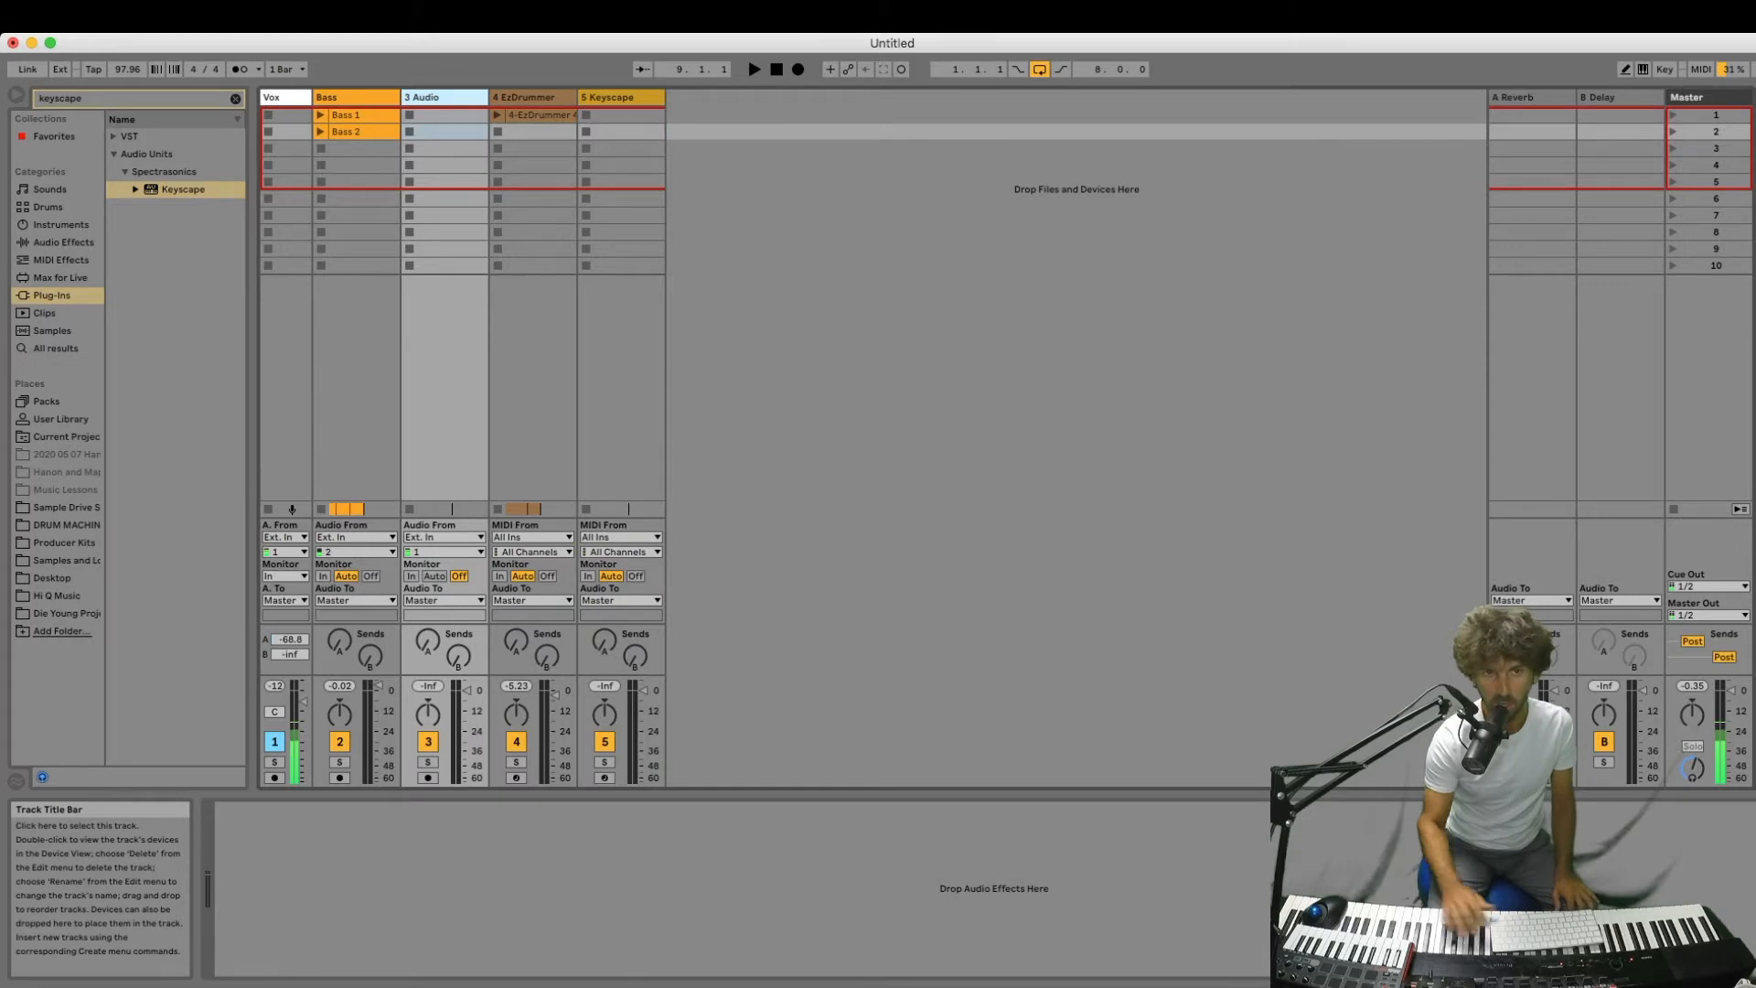
key("Delete")
left_click(532, 97)
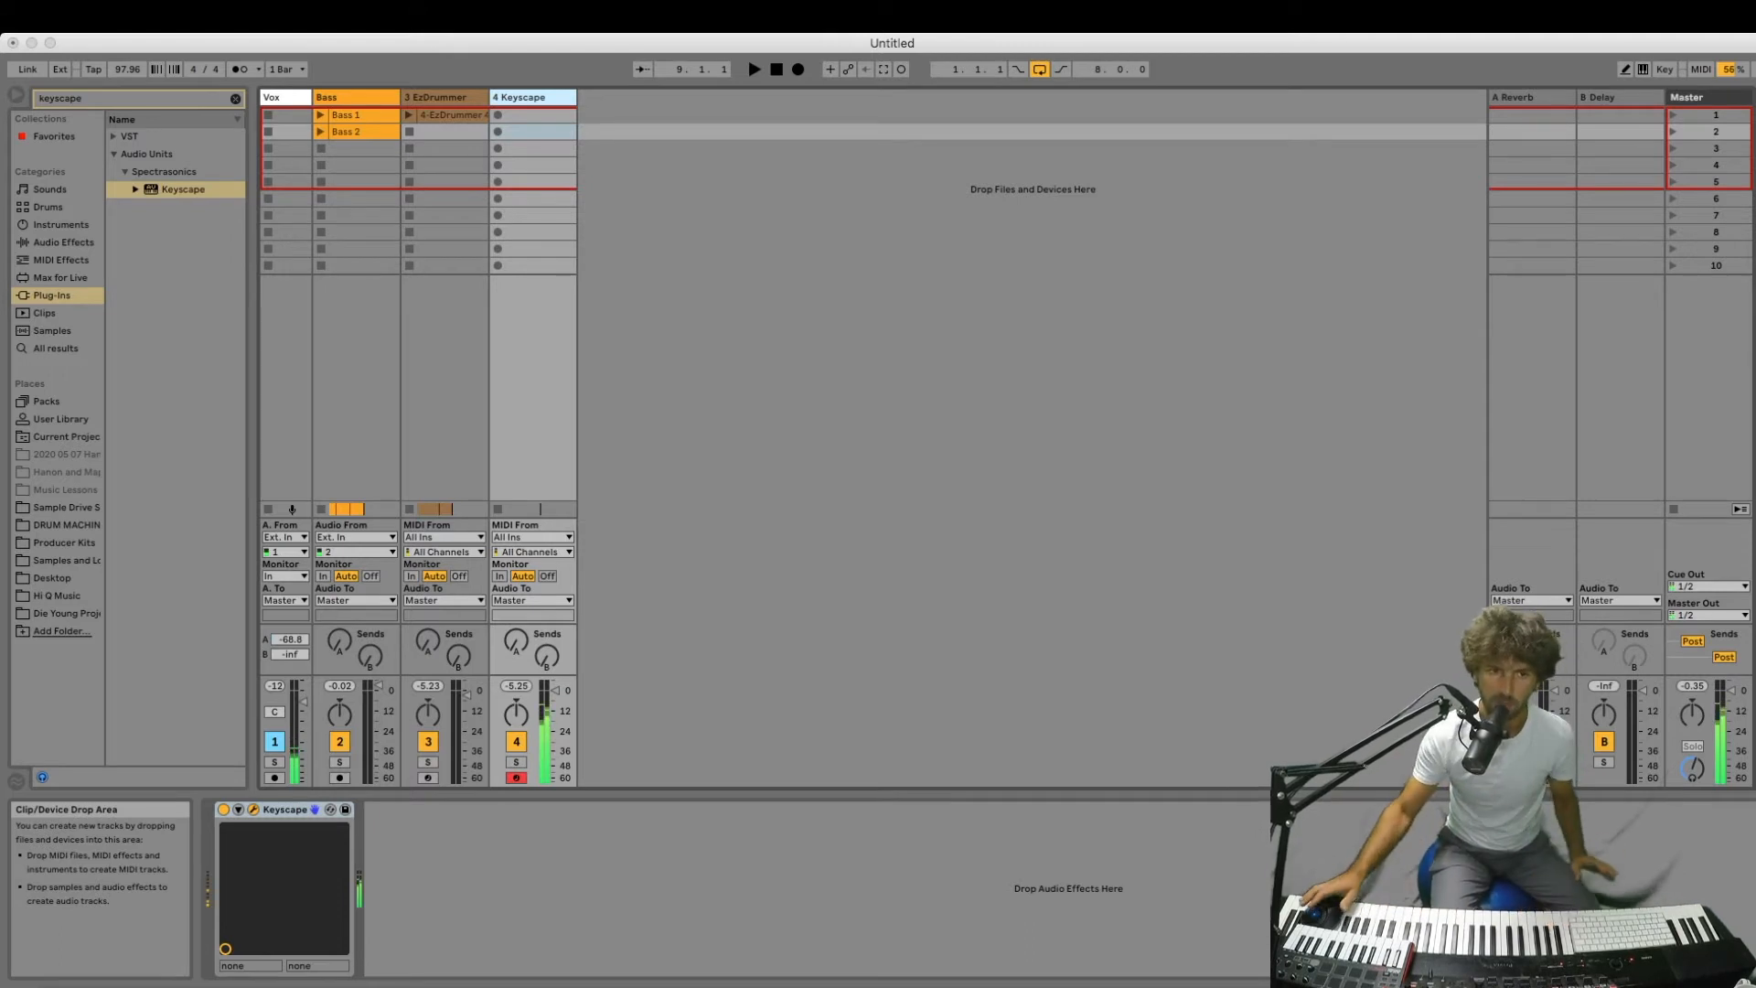
left_click(253, 809)
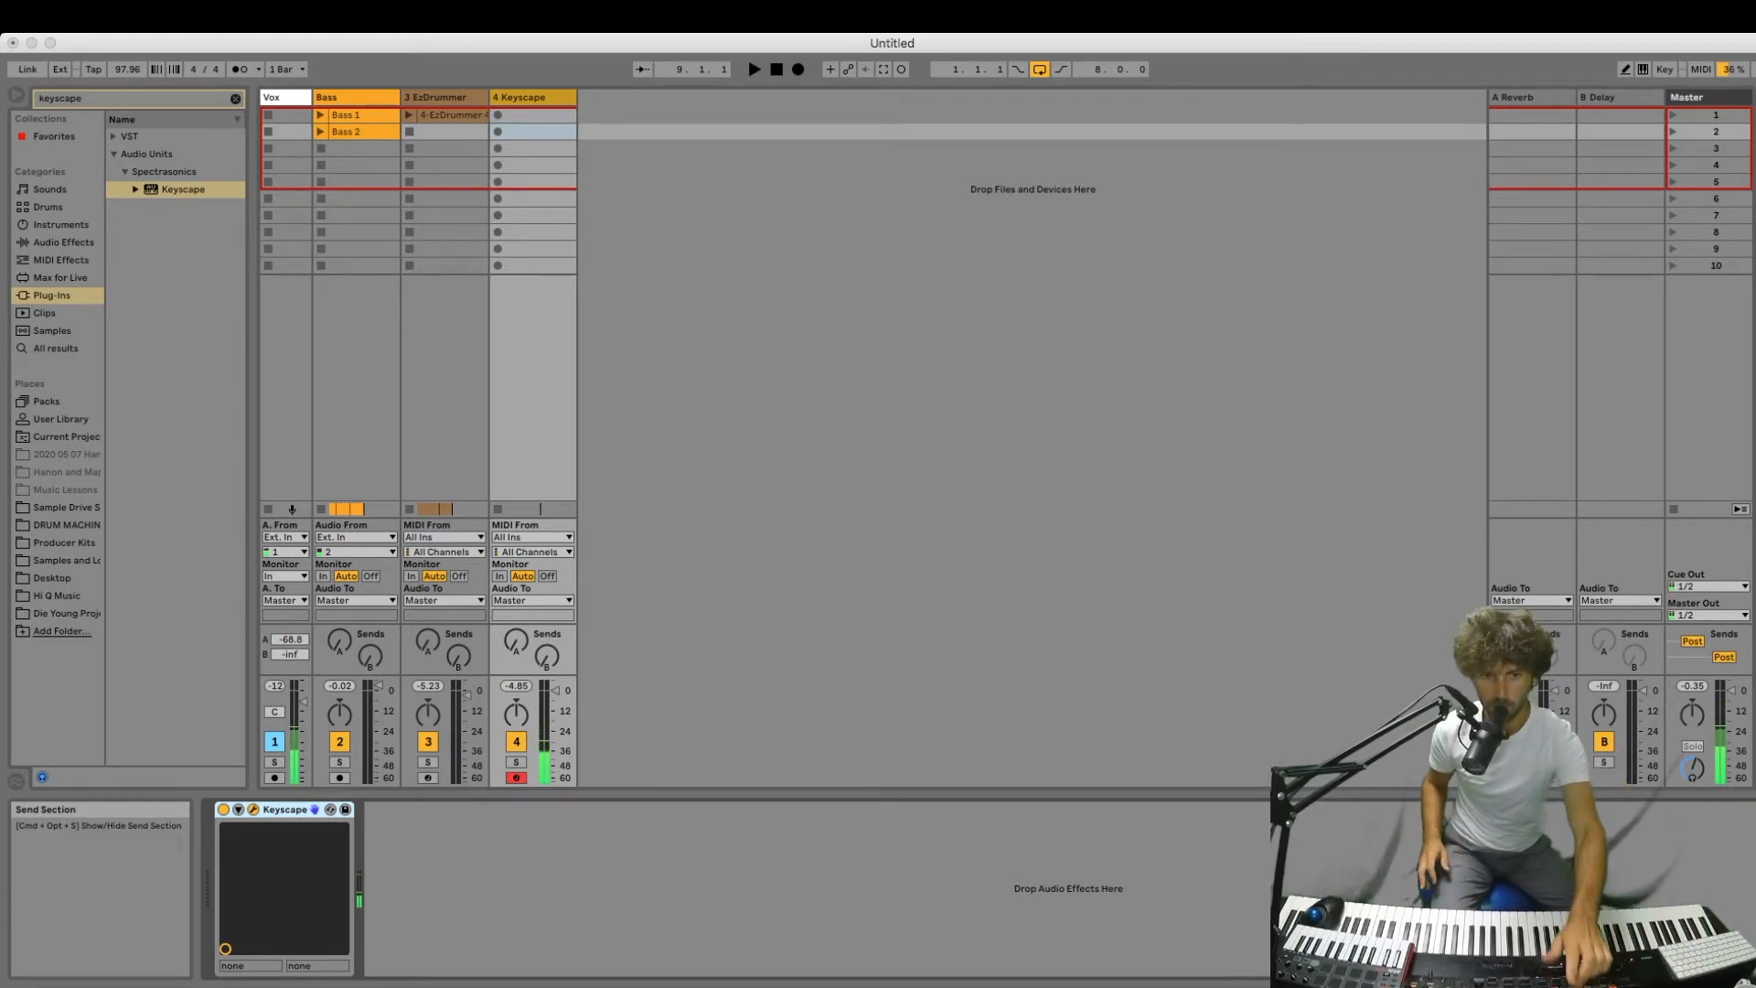
Record a Keyscape performance into the Keyscape track's first clip slot over the looping Arrangement, and stop playback.
left_click(498, 115)
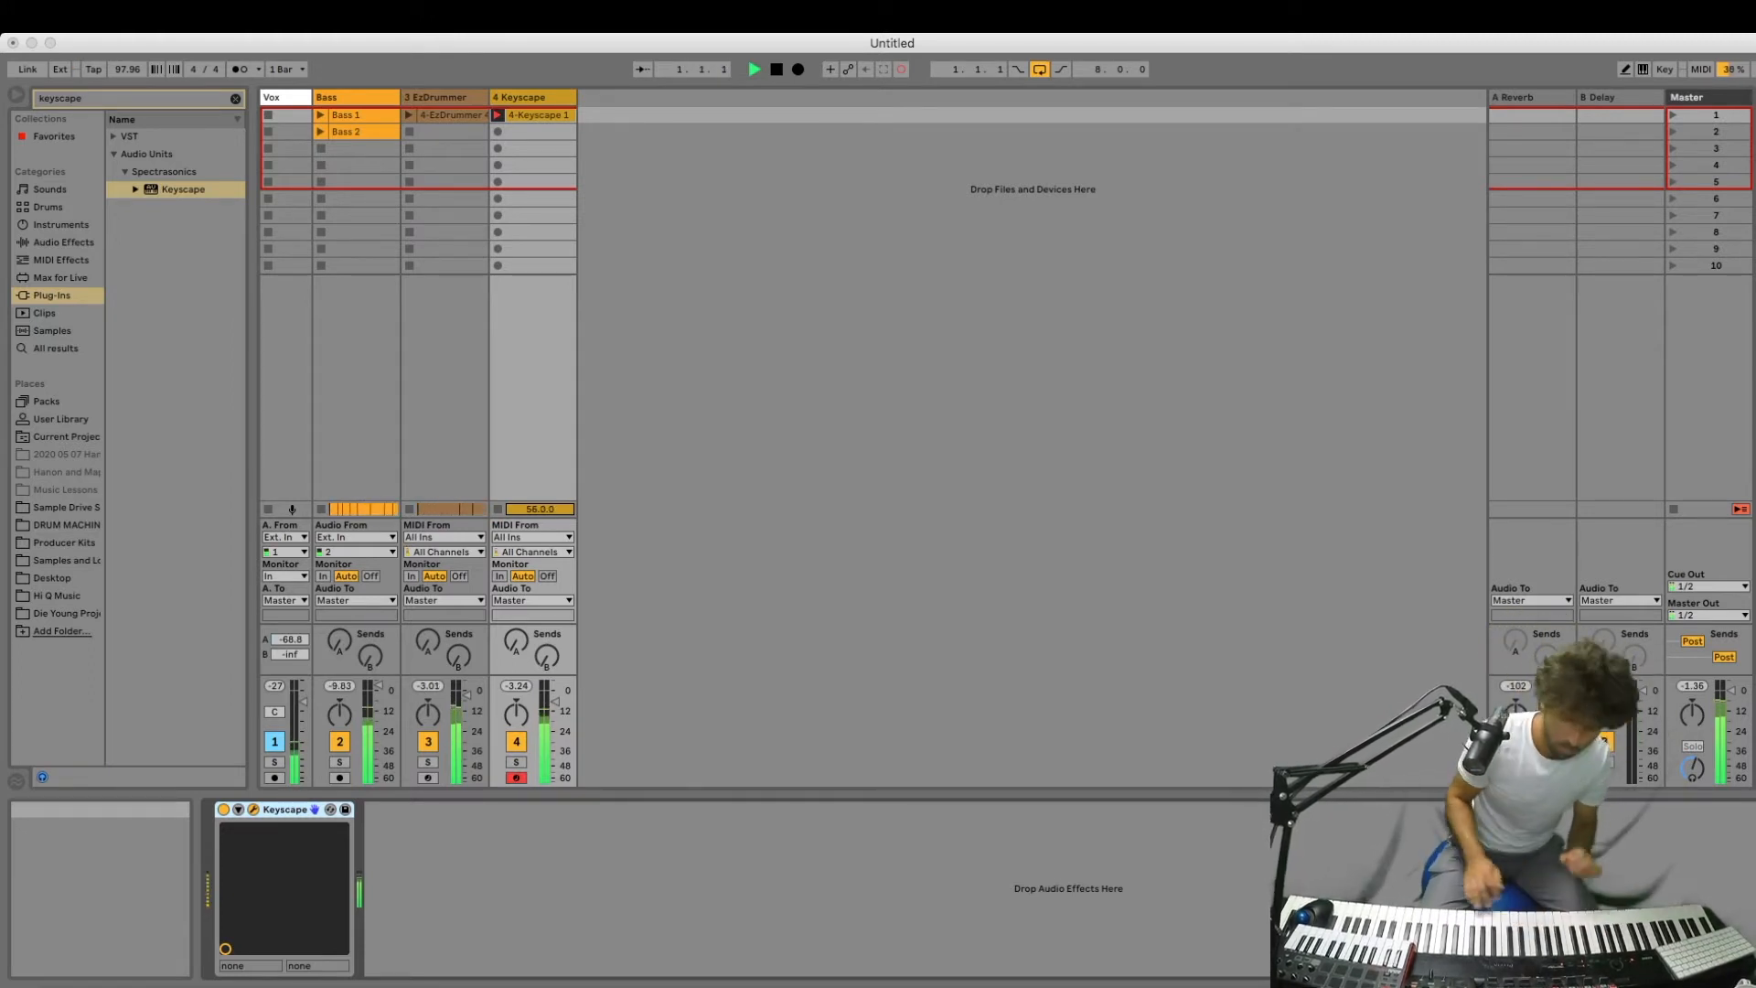
key("space")
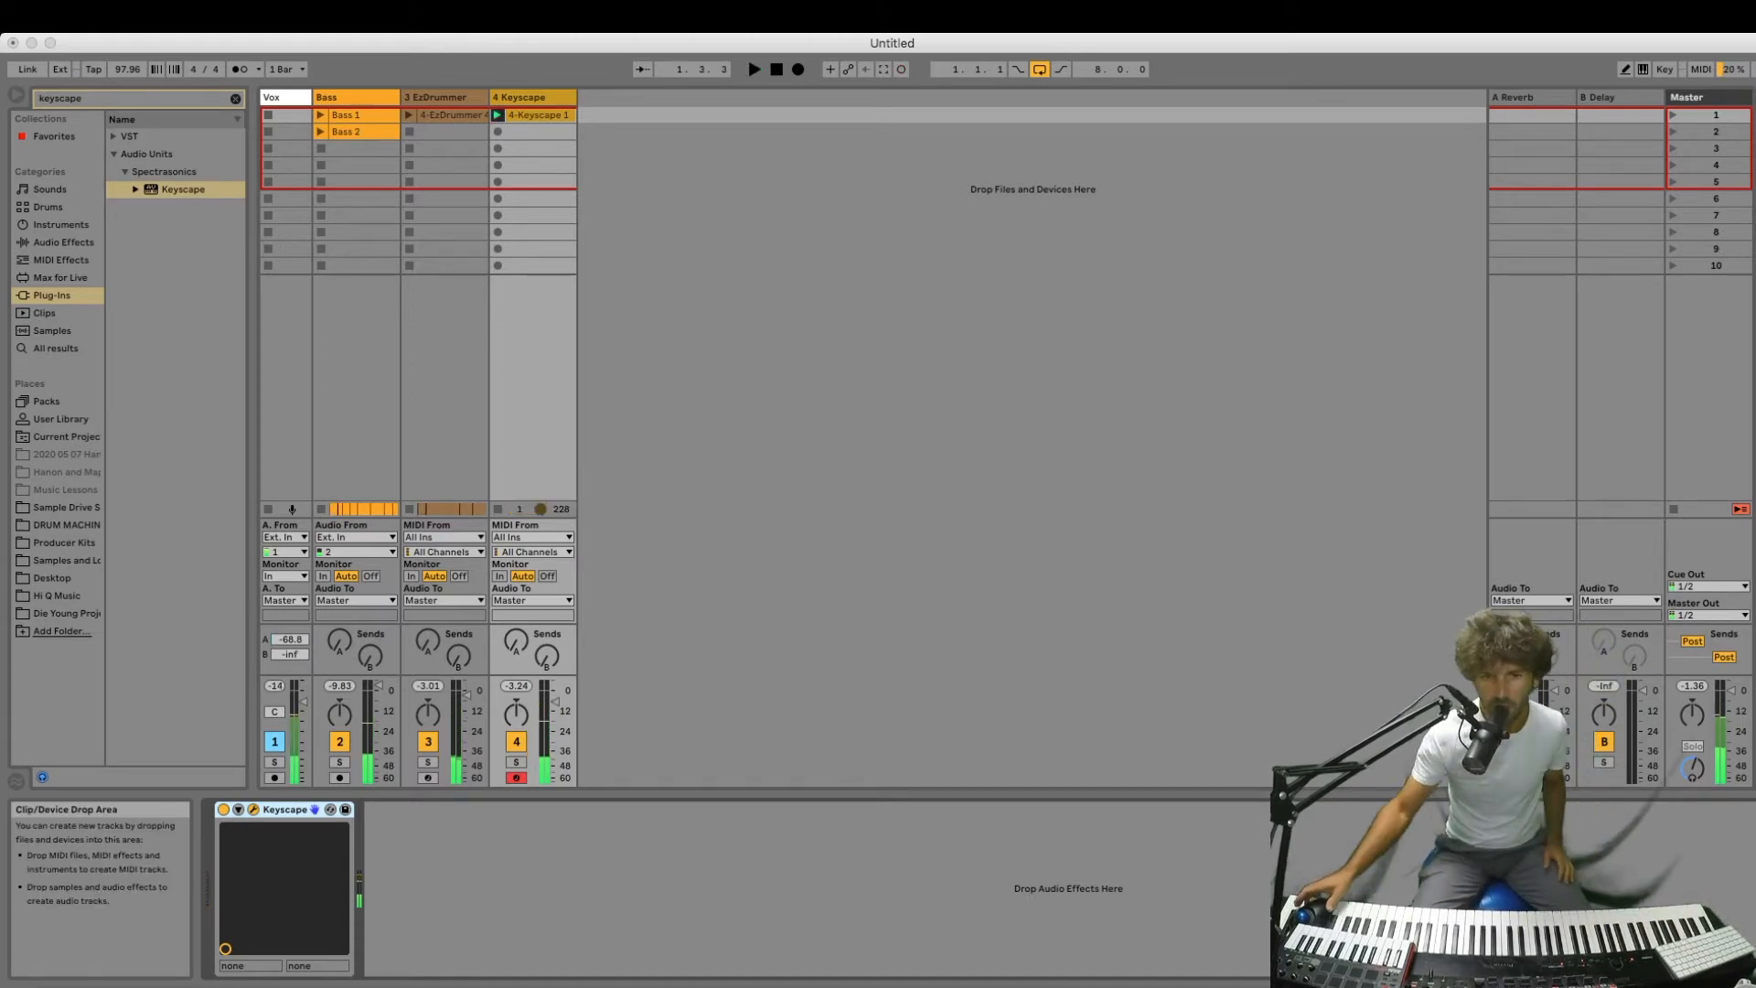
key("Tab")
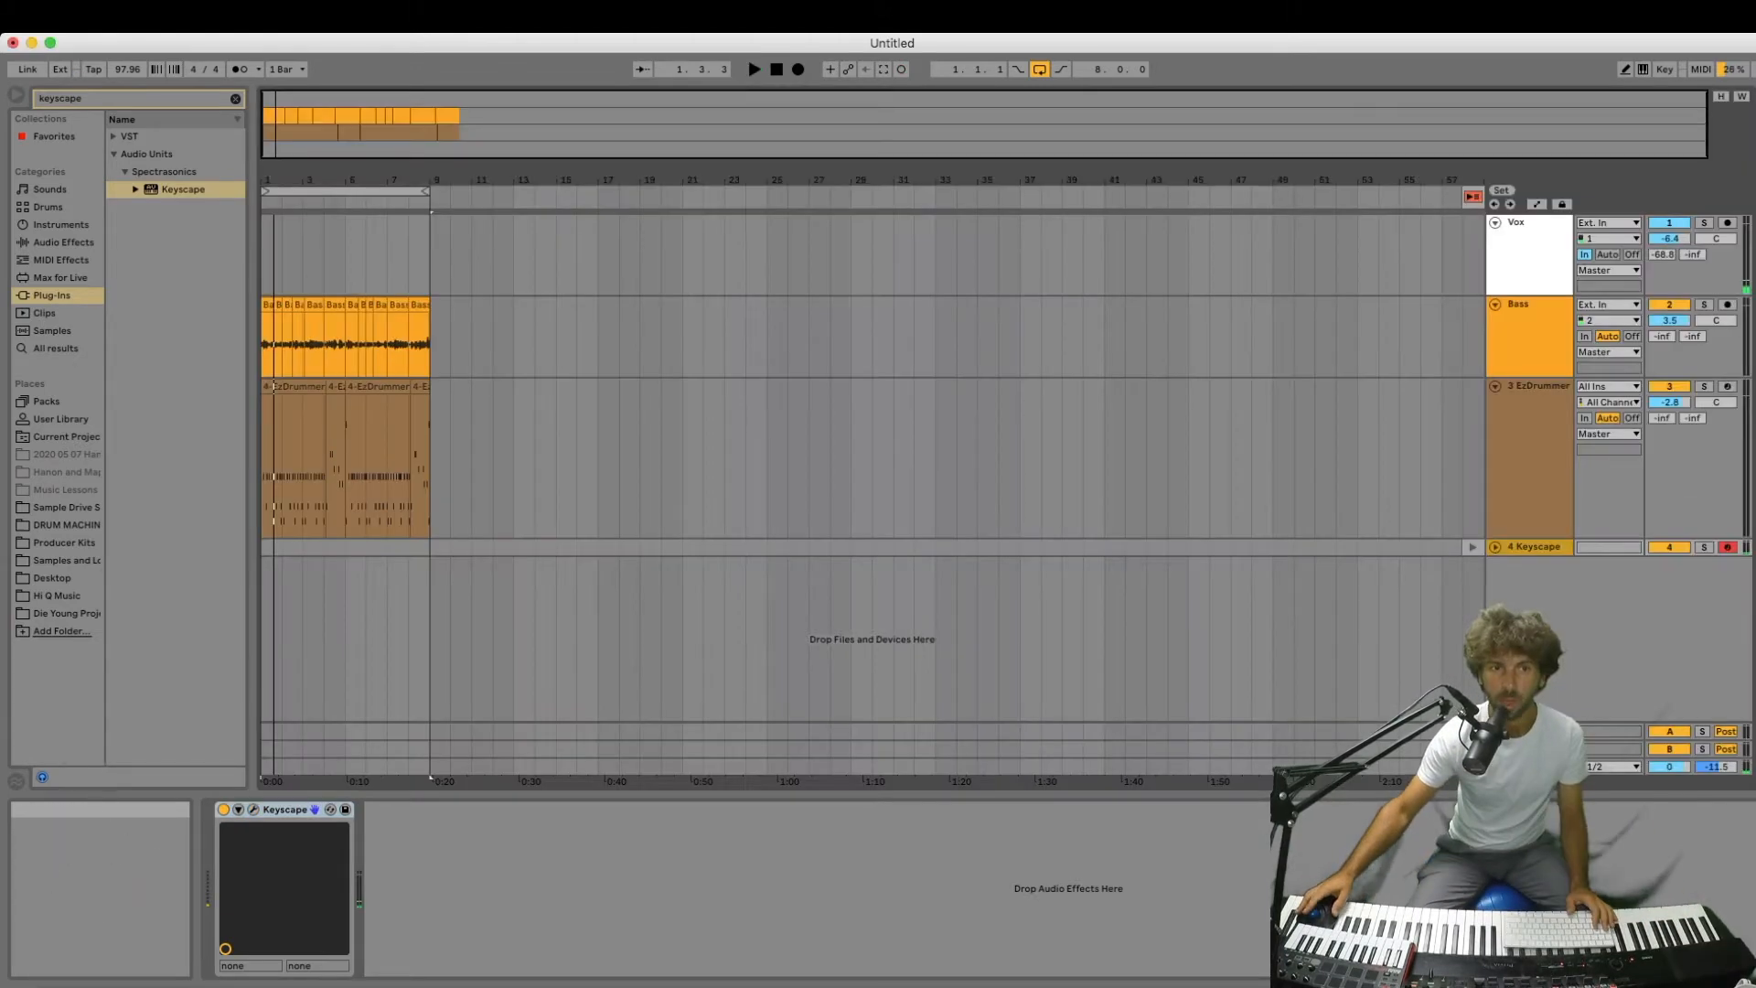
key("Tab")
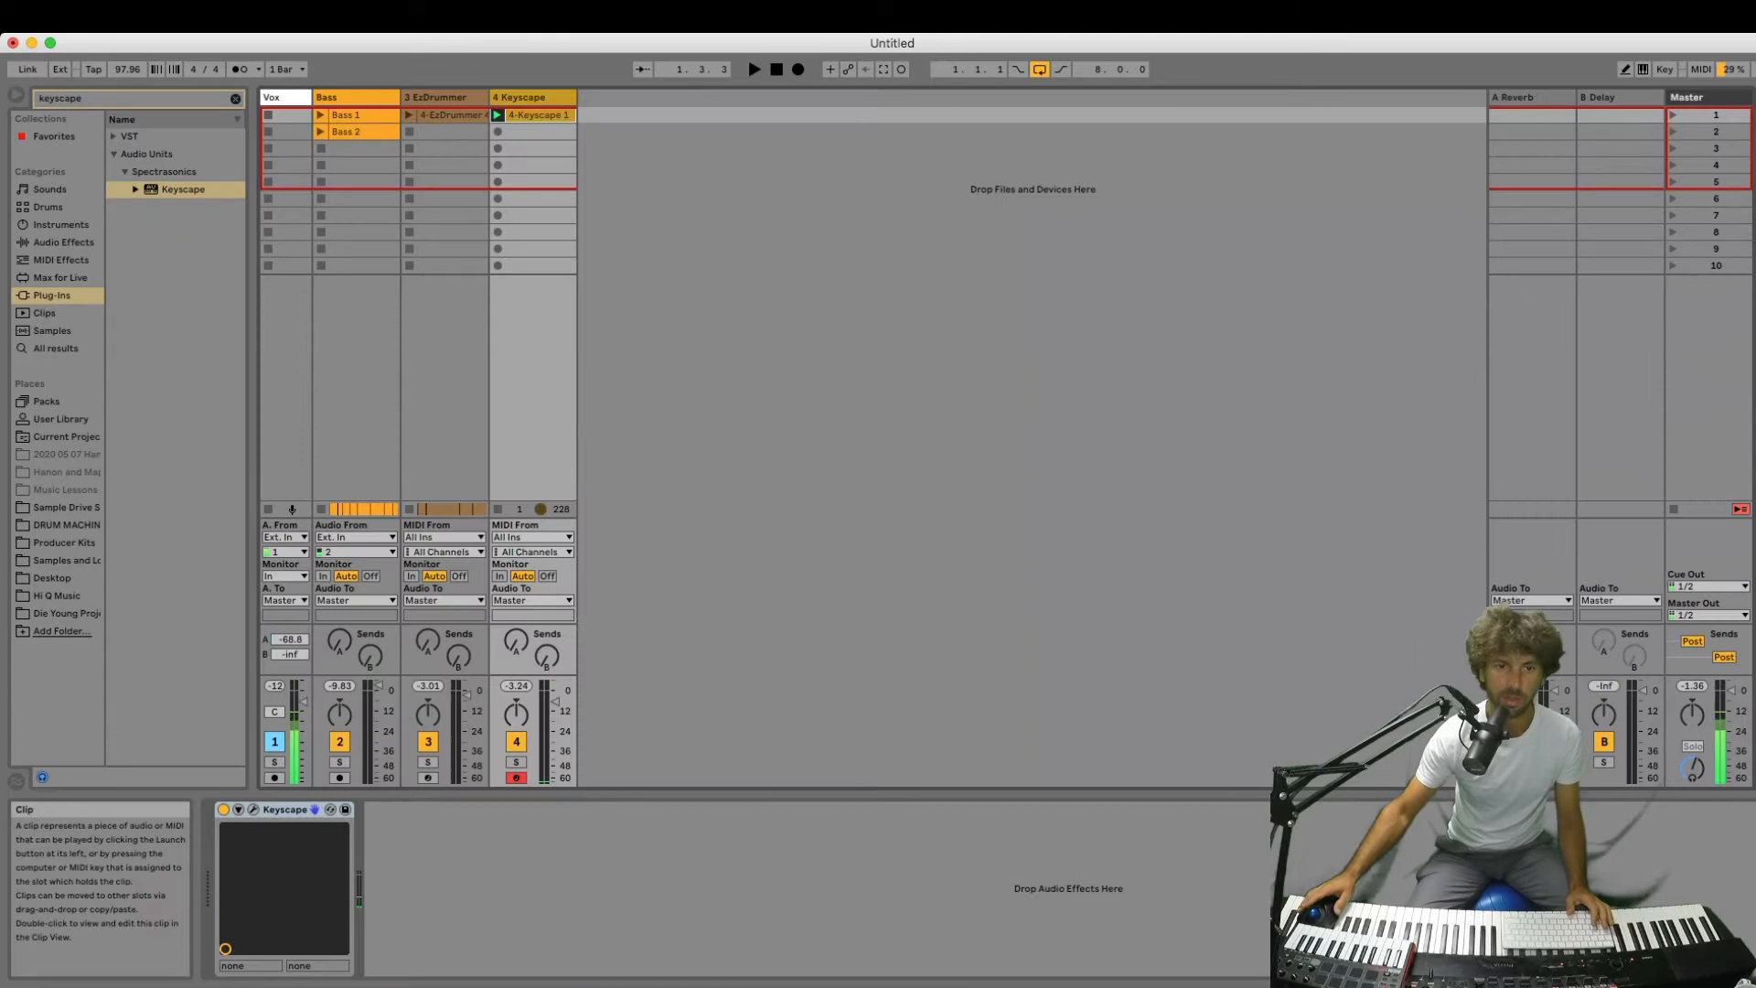
Show the notes of the recorded Keyscape clip and loop its first eight bars from position 1.1.1.
key("shift+Tab")
left_click_drag(766, 730, 601, 700)
key("super+l")
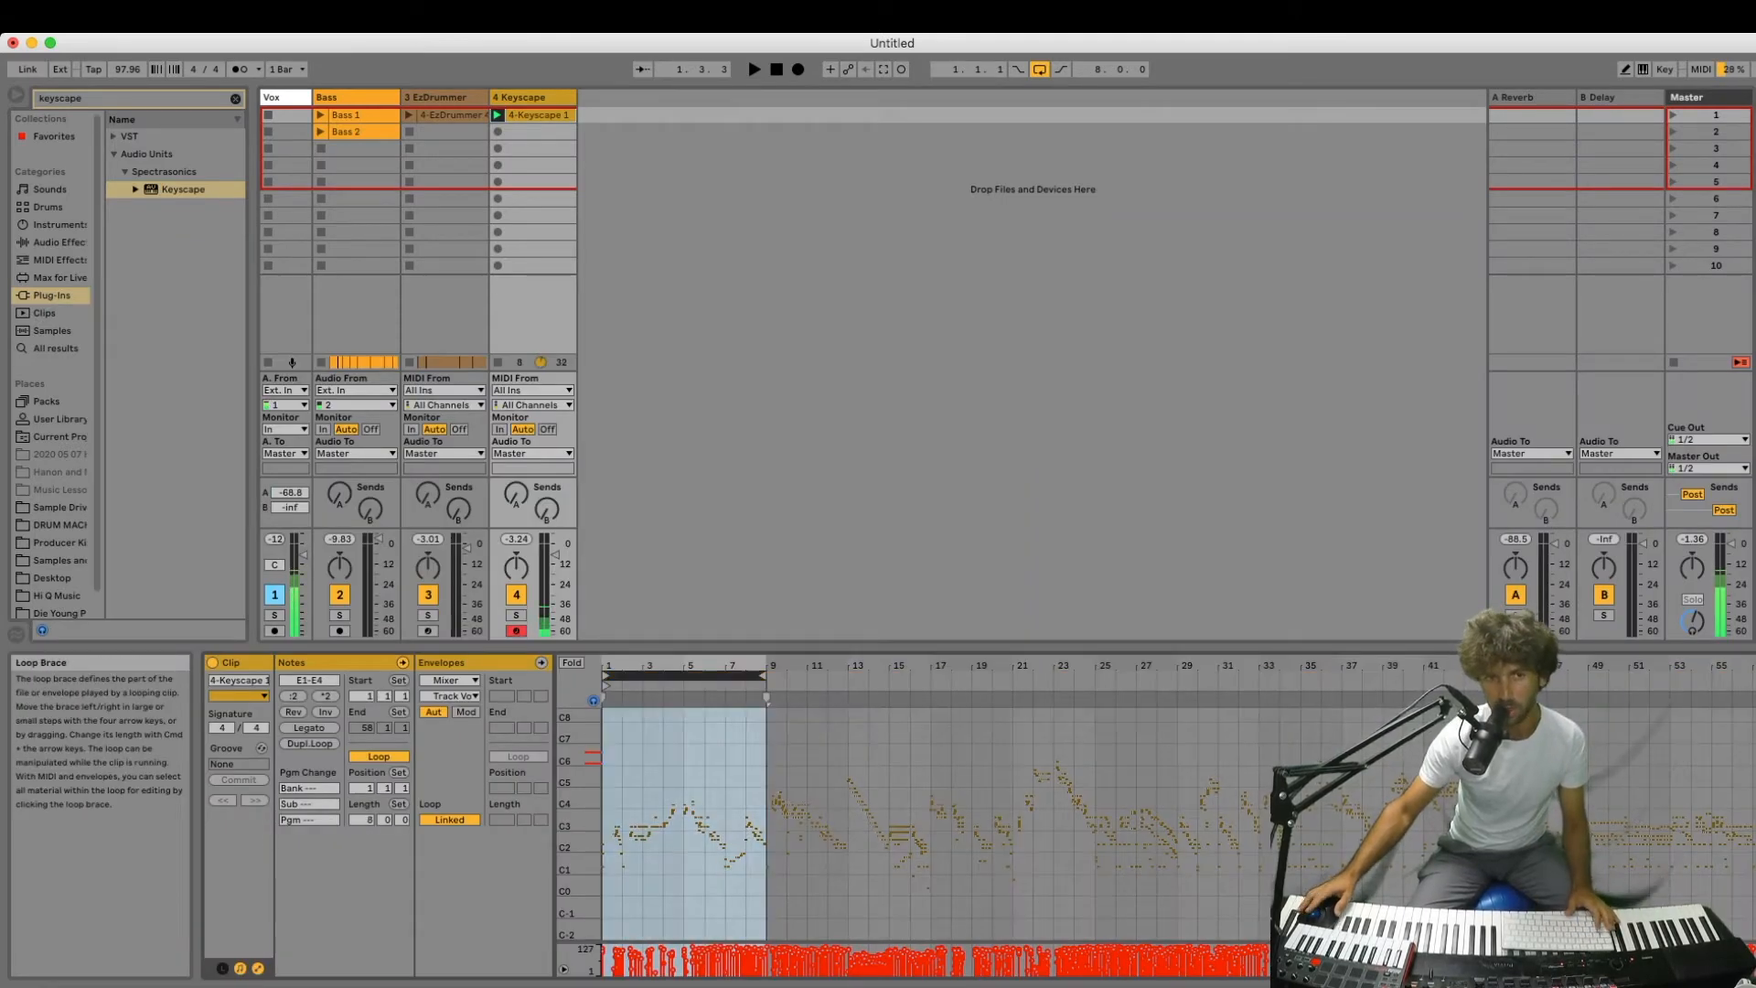
Place the recorded Keyscape clip at bar 1 of its Arrangement track, return the track to Arrangement playback, and audition it.
key("Tab")
key("Tab")
key("Tab")
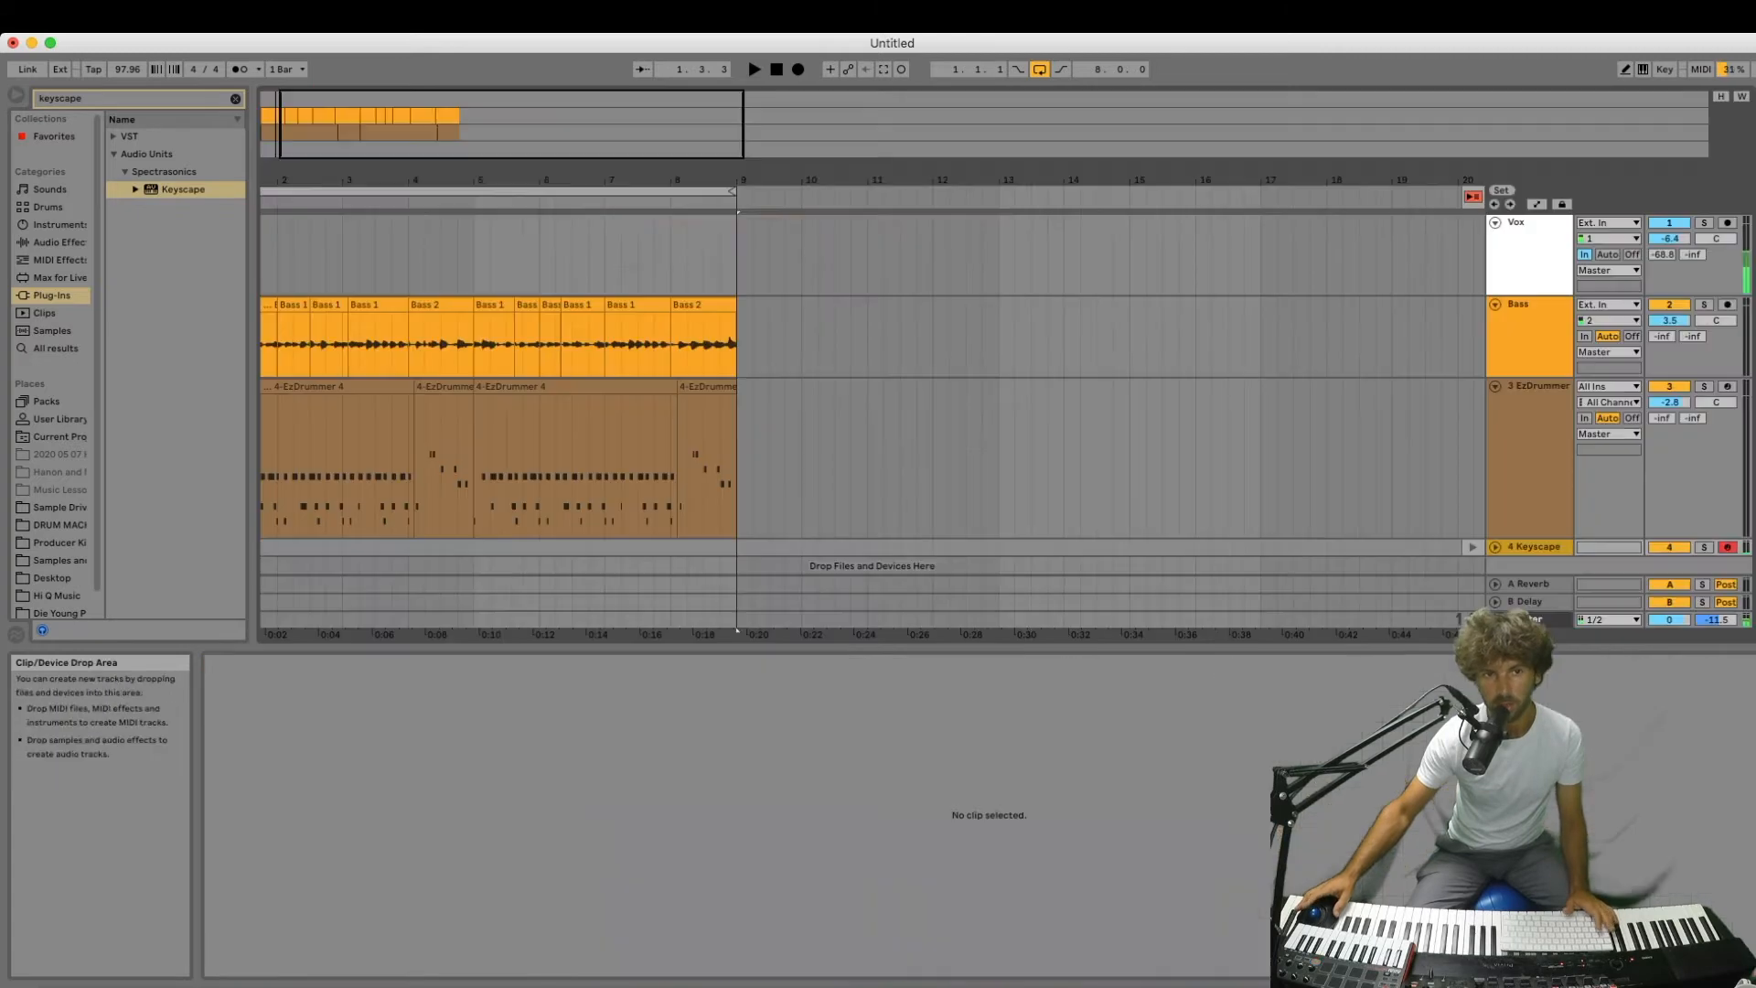
scroll(1529, 430, "down", 5)
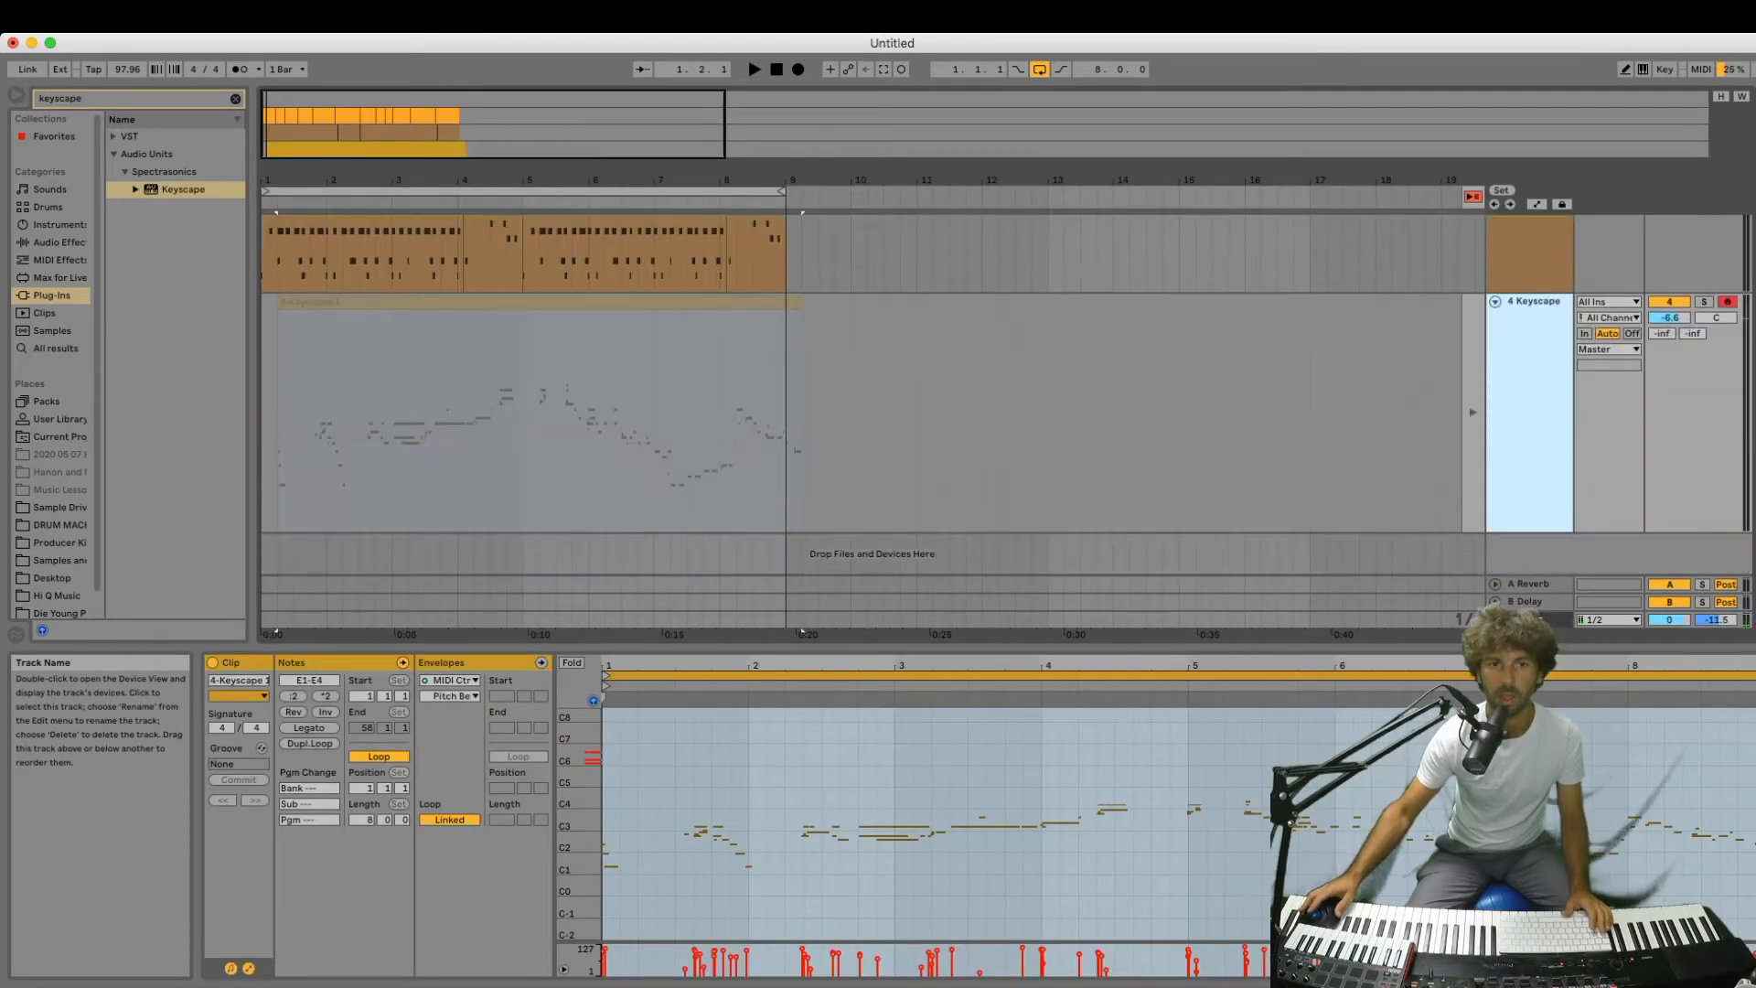
left_click(1473, 196)
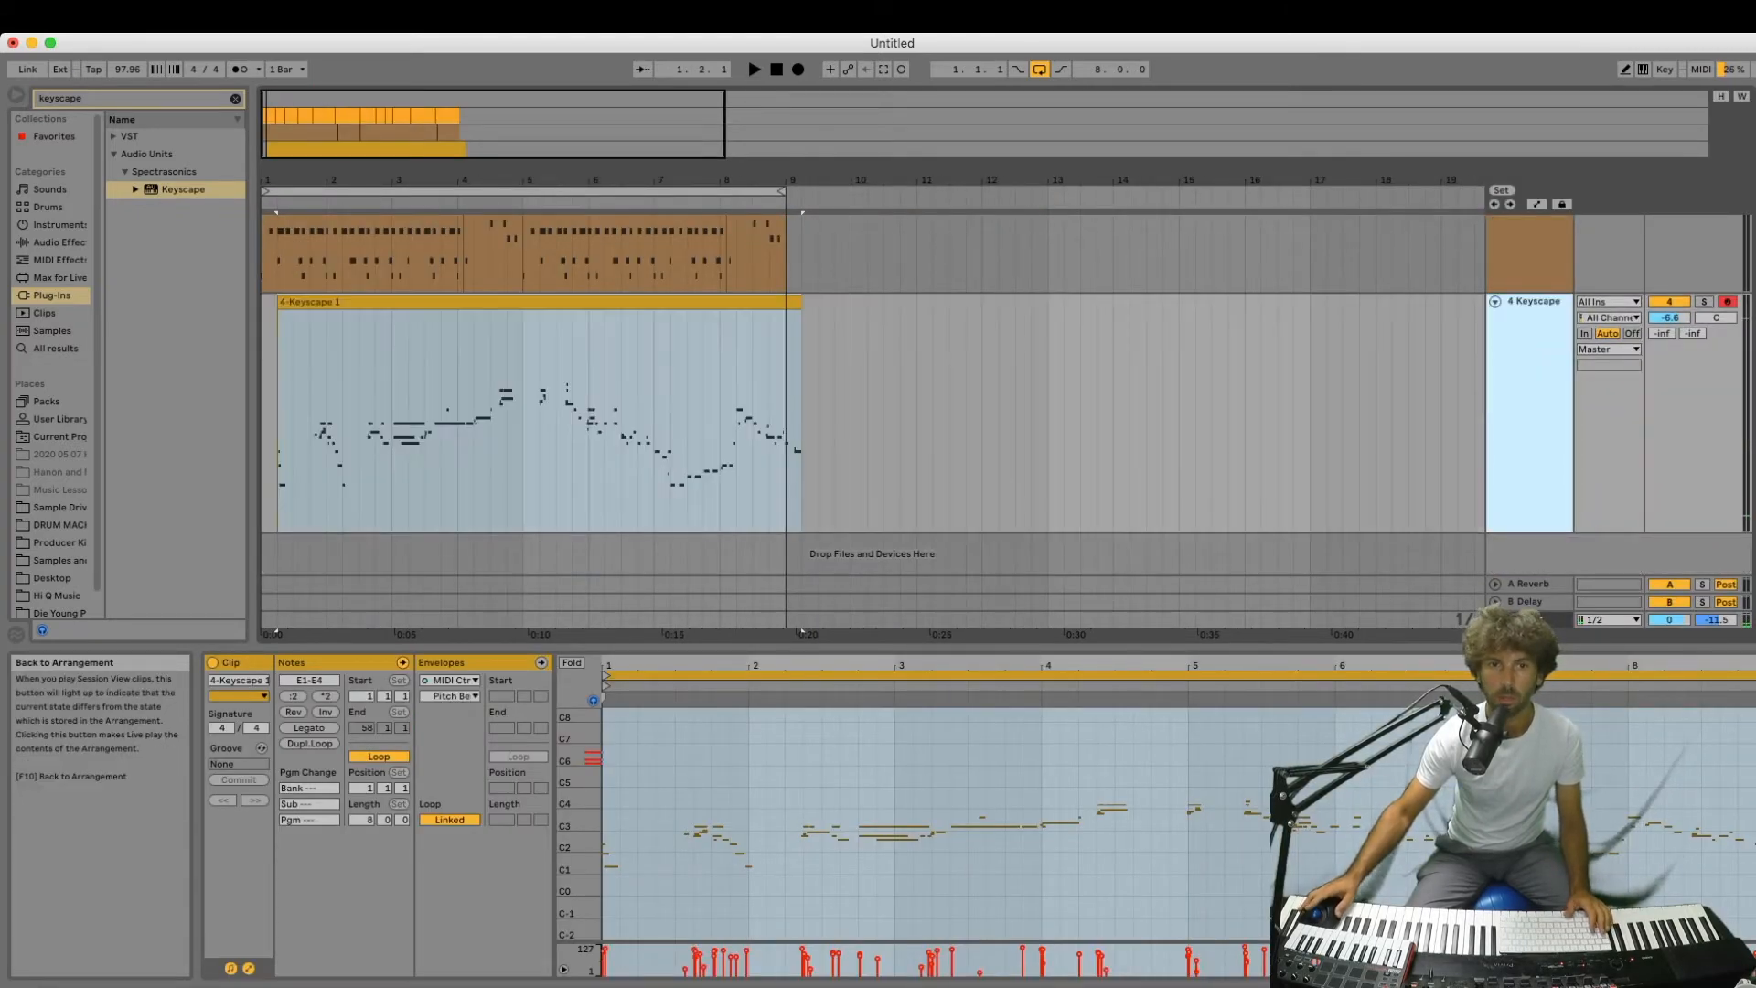
left_click_drag(549, 302, 533, 302)
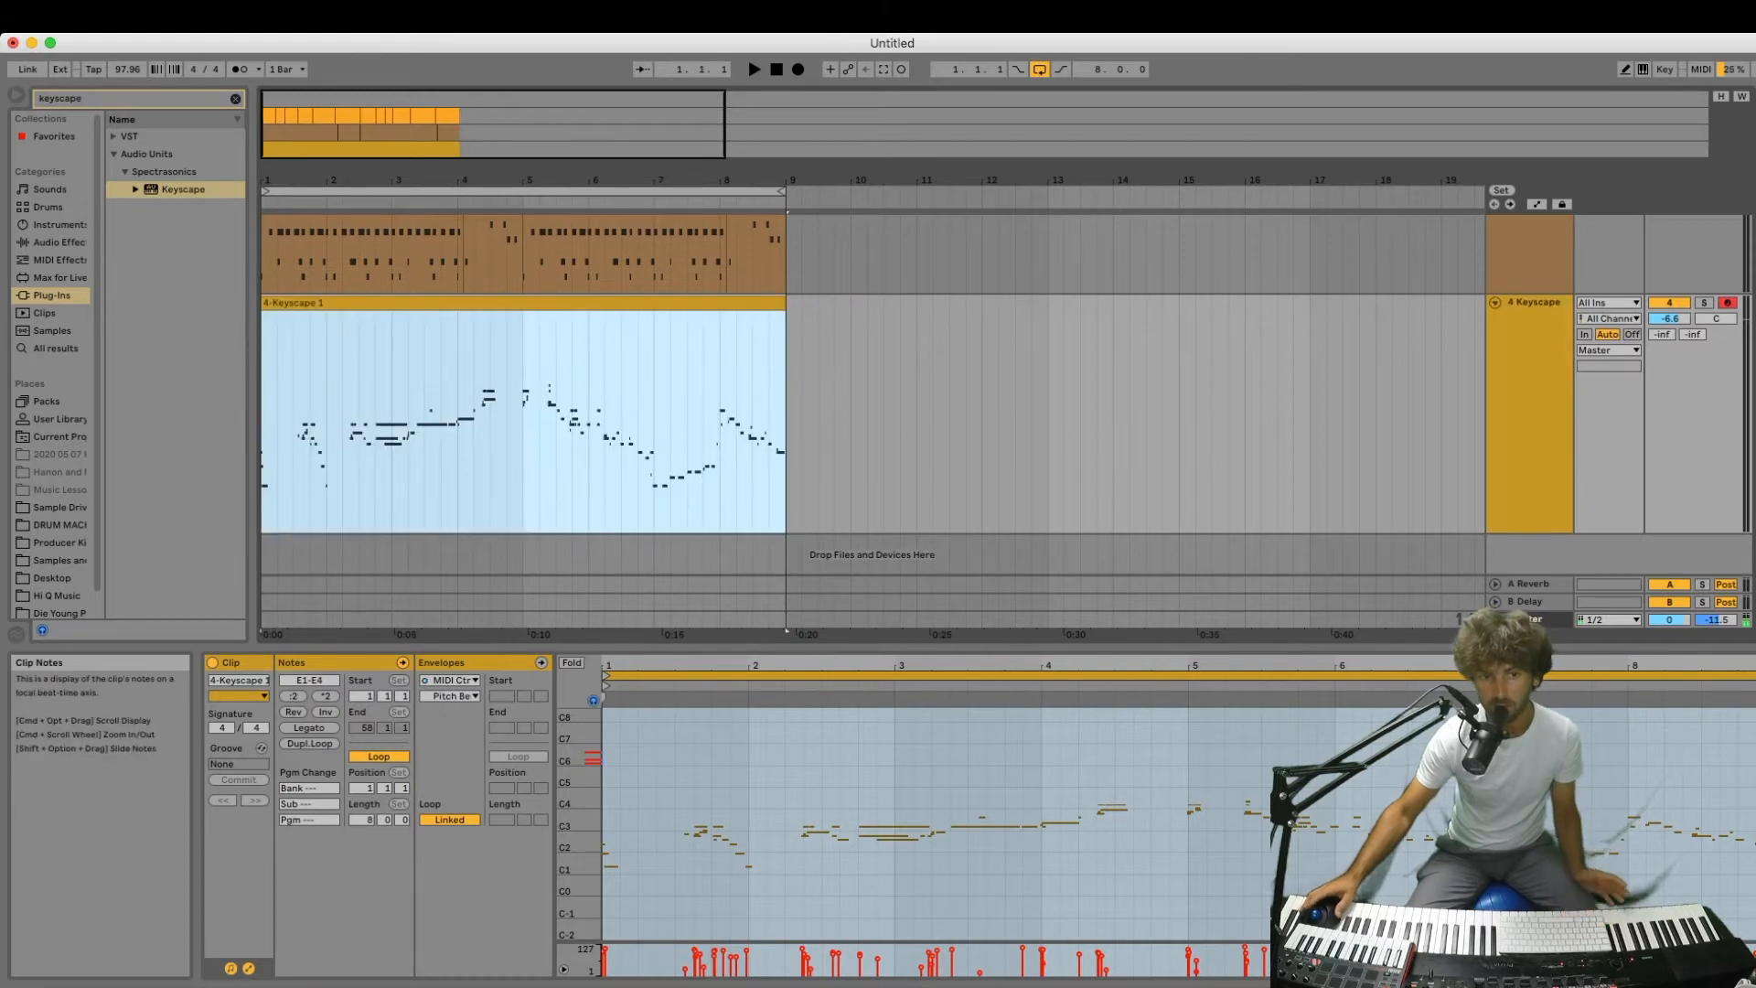
key("space")
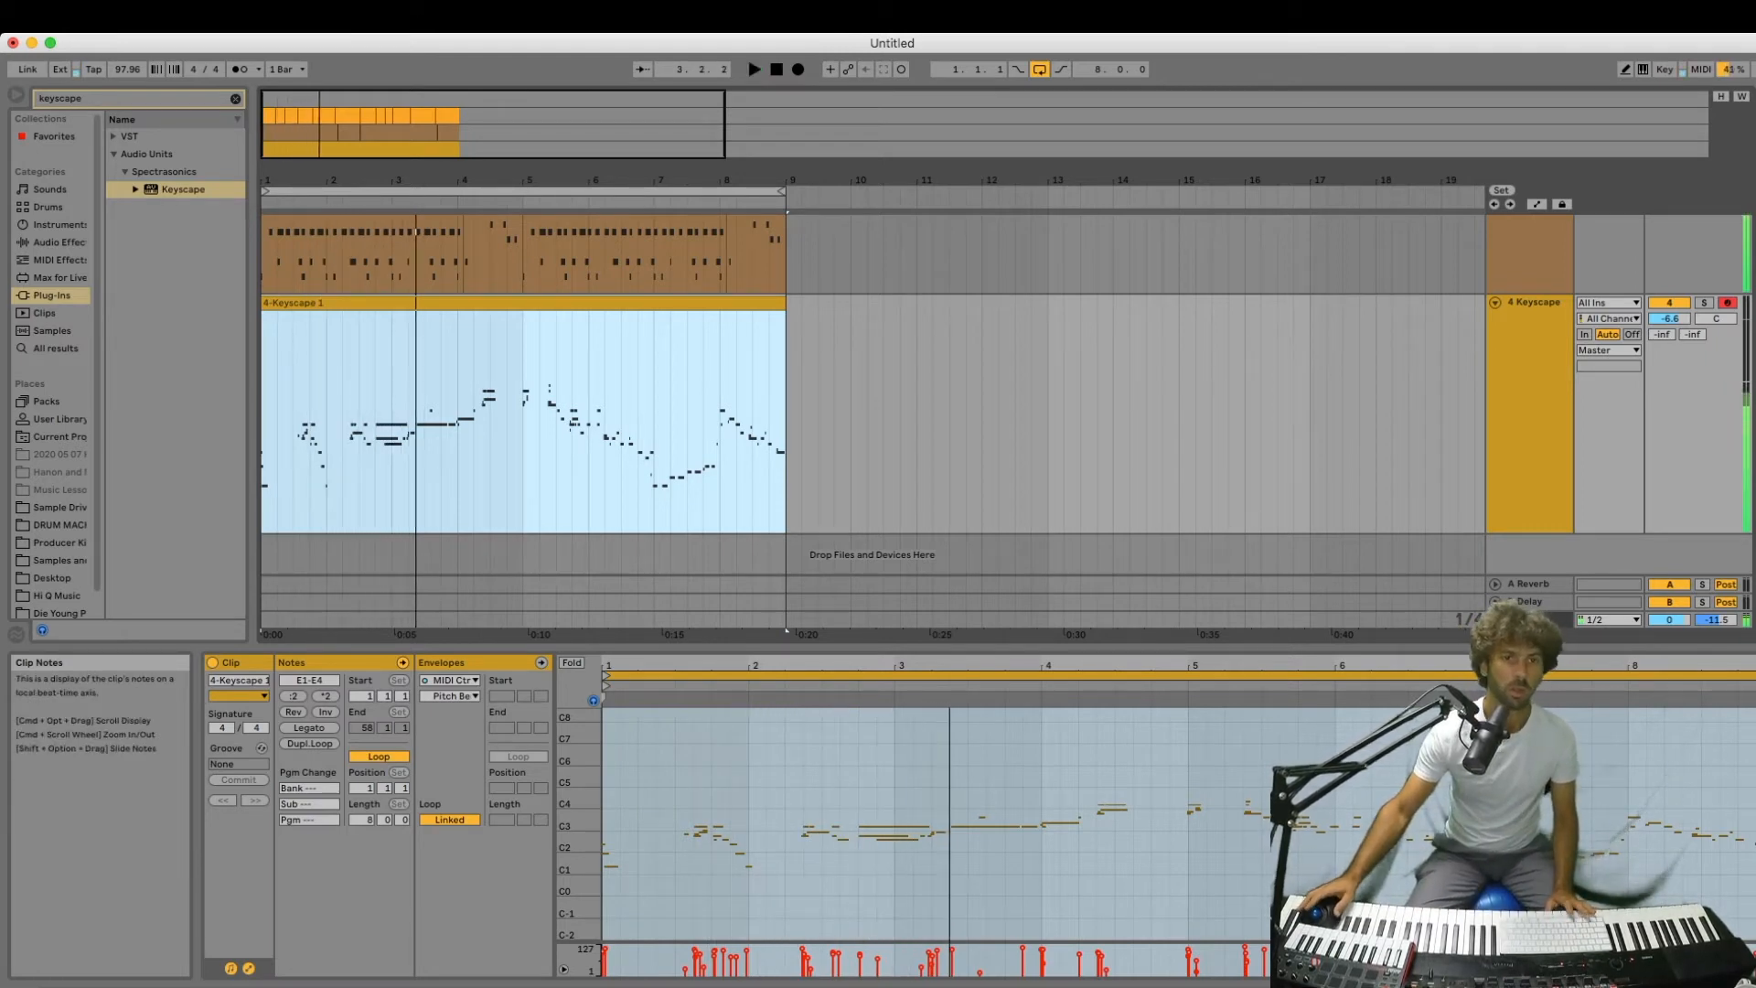
key("space")
Split off the first two bars of the Keyscape clip and set the Arrangement loop to them.
left_click_drag(393, 421, 263, 421)
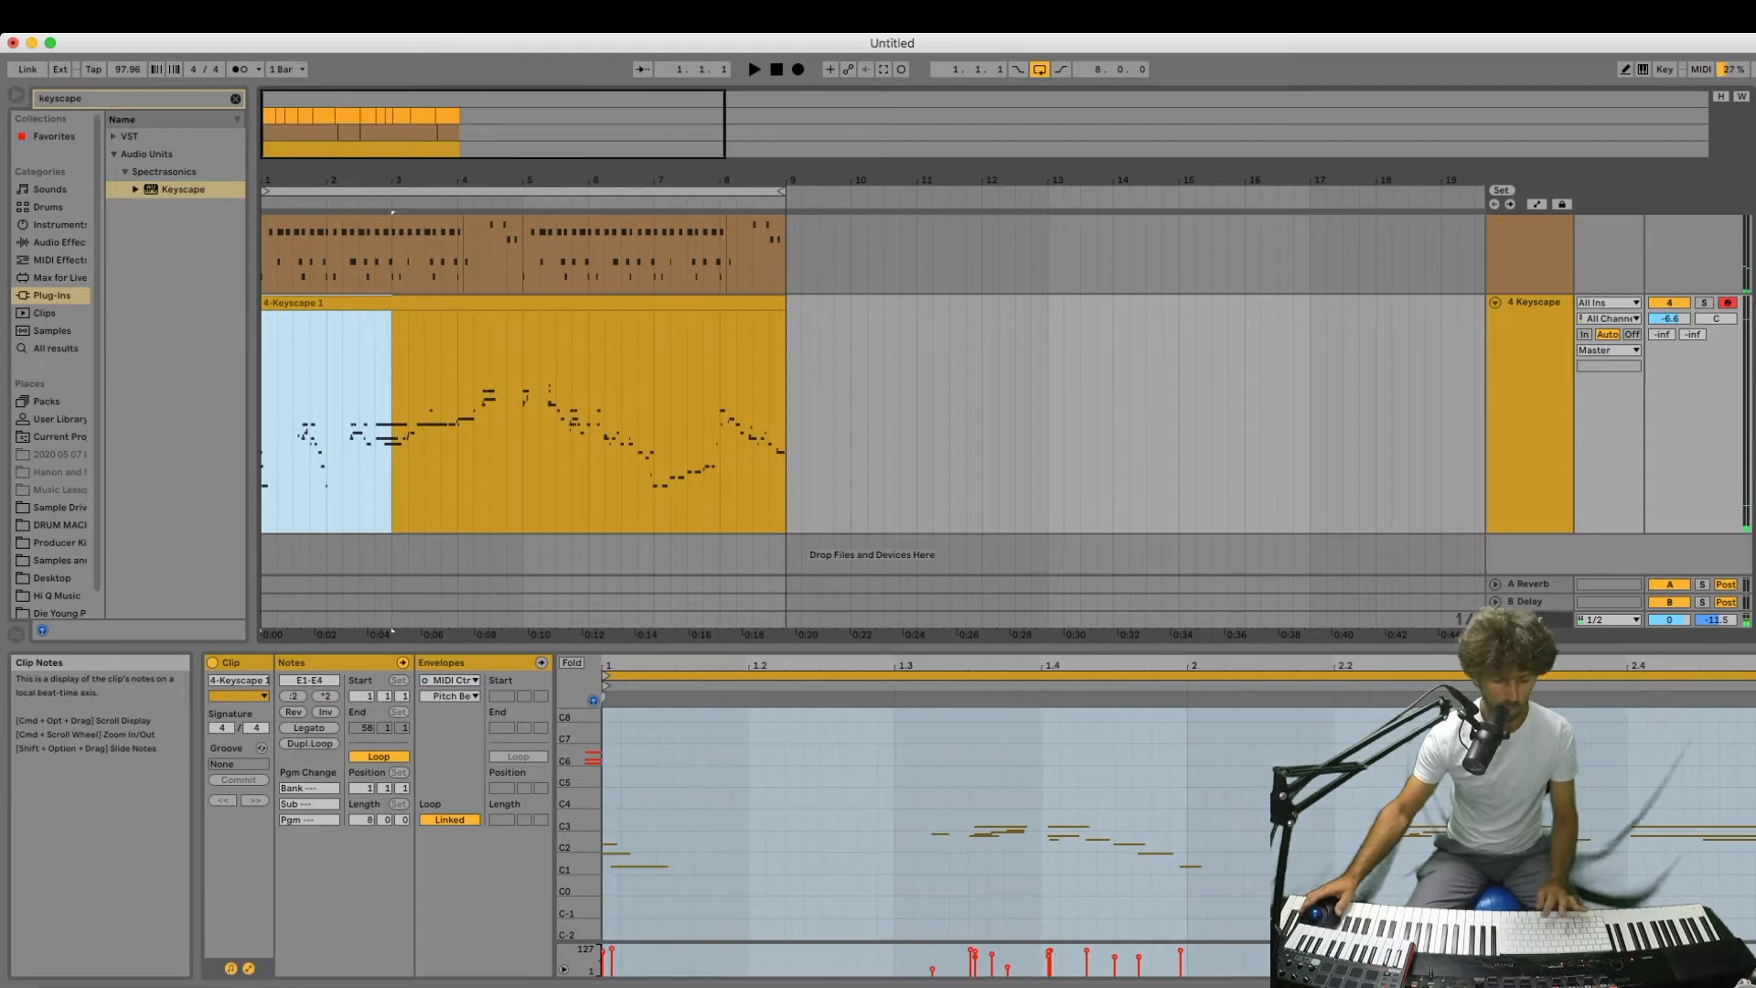
key("super+e")
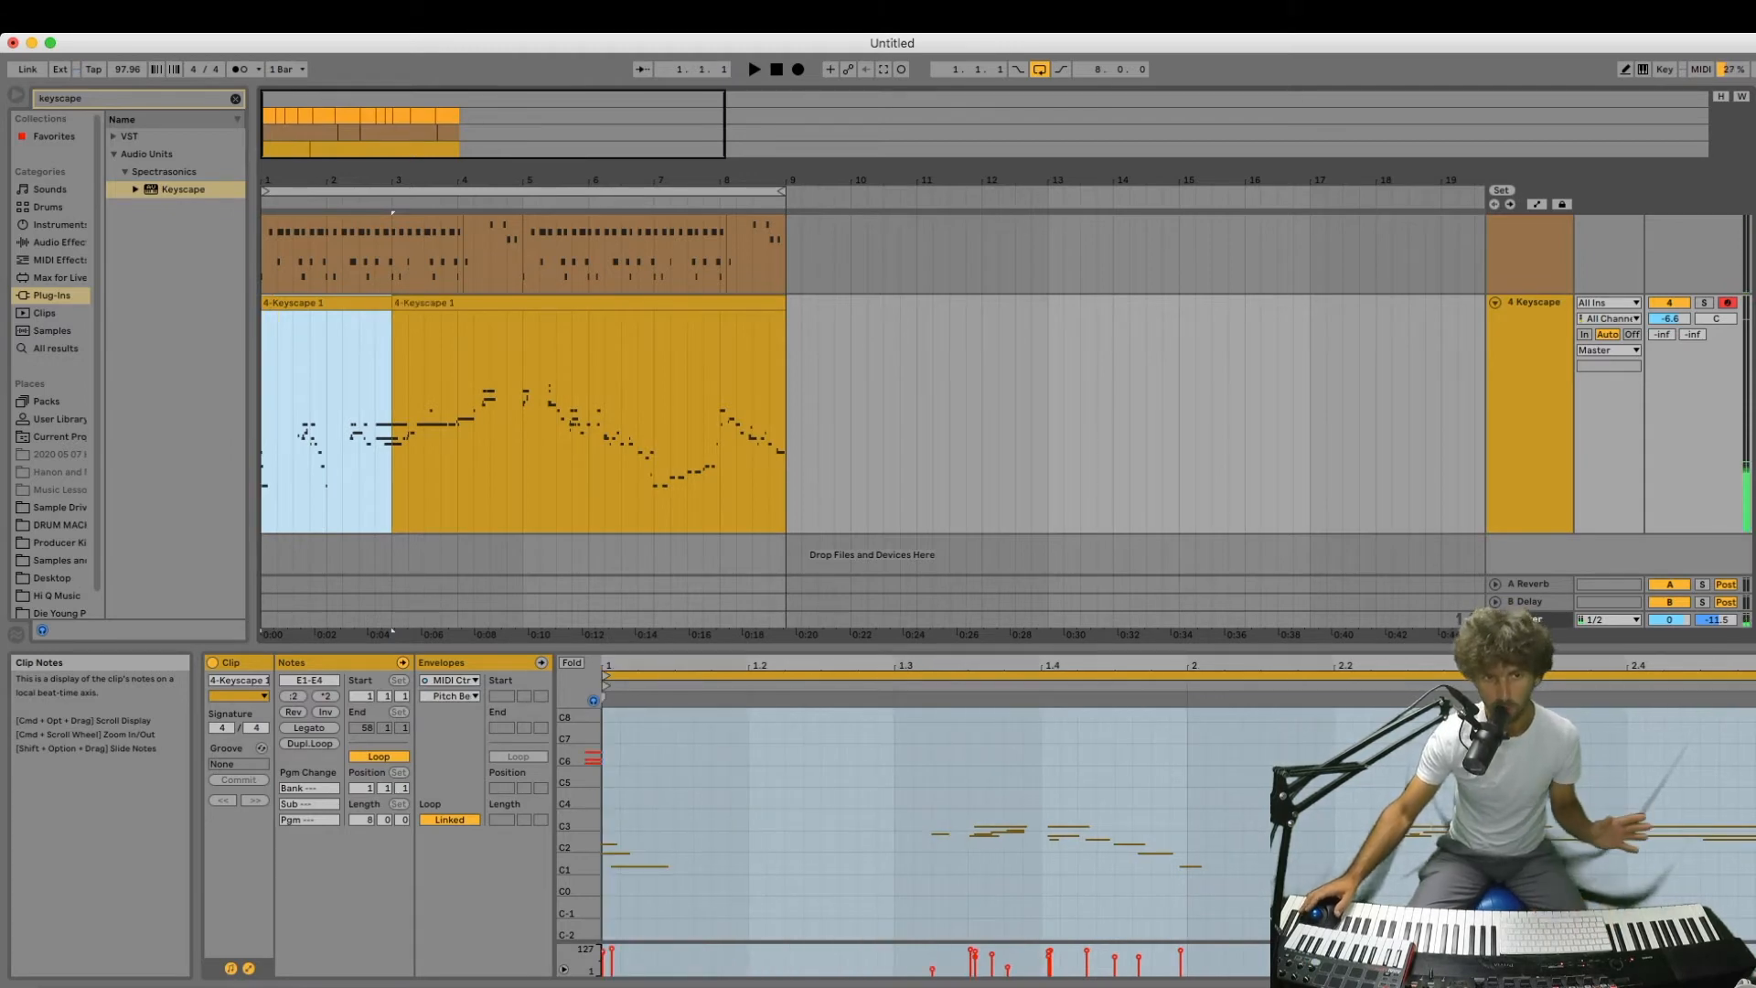
key("super+l")
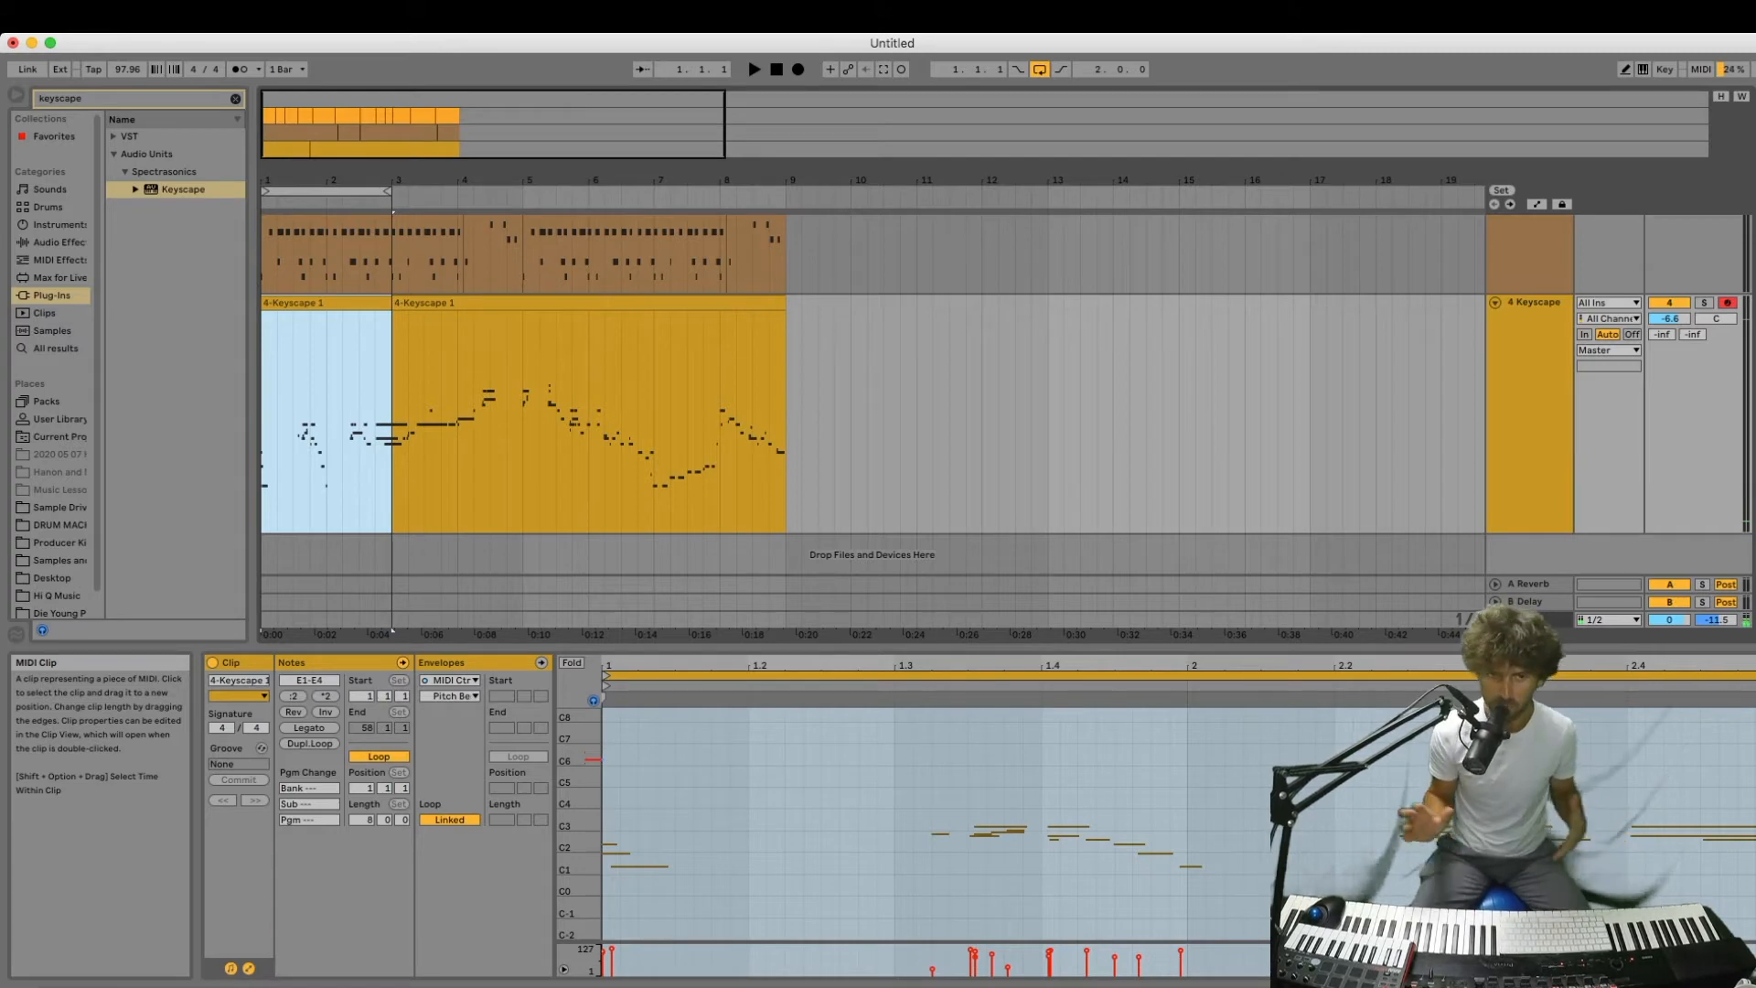
Audition other takes in the first two-bar Keyscape clip by shifting its eight-bar loop to 9.1.1 and onward to 49.1.1.
left_click_drag(915, 666, 915, 567)
left_click_drag(696, 666, 695, 572)
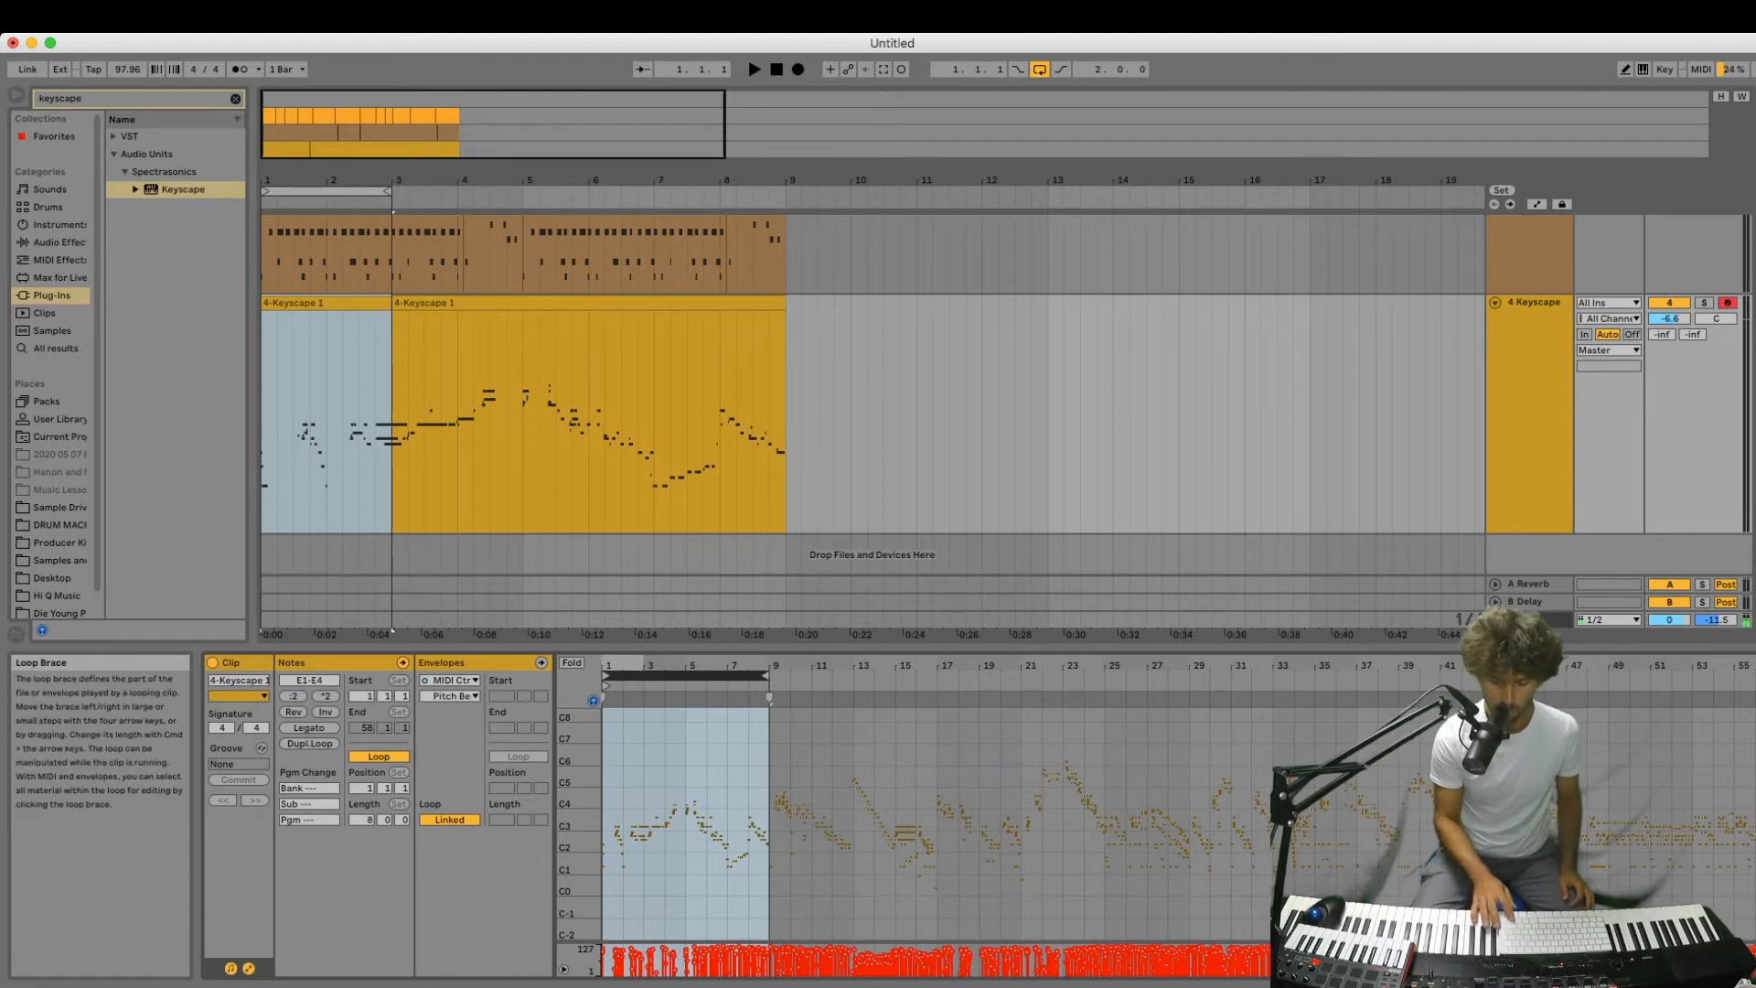
key("Right")
key("space")
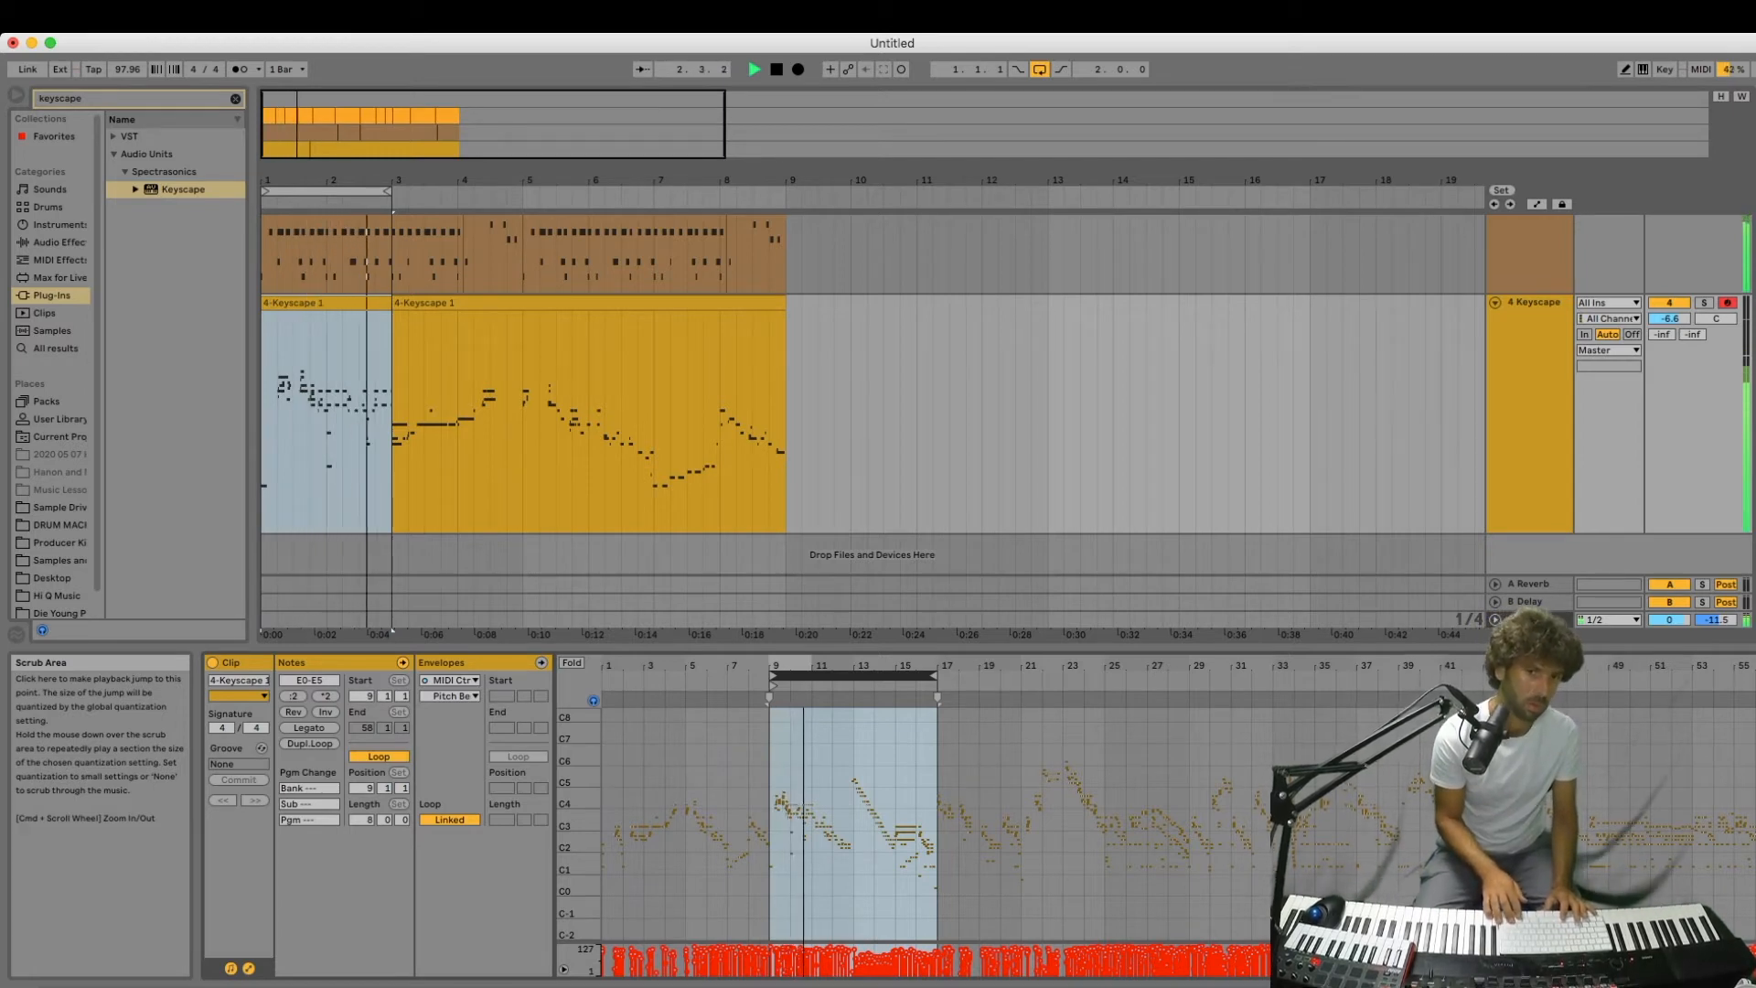
key("space")
key("Up")
key("Up")
key("Up")
key("Up")
key("Up")
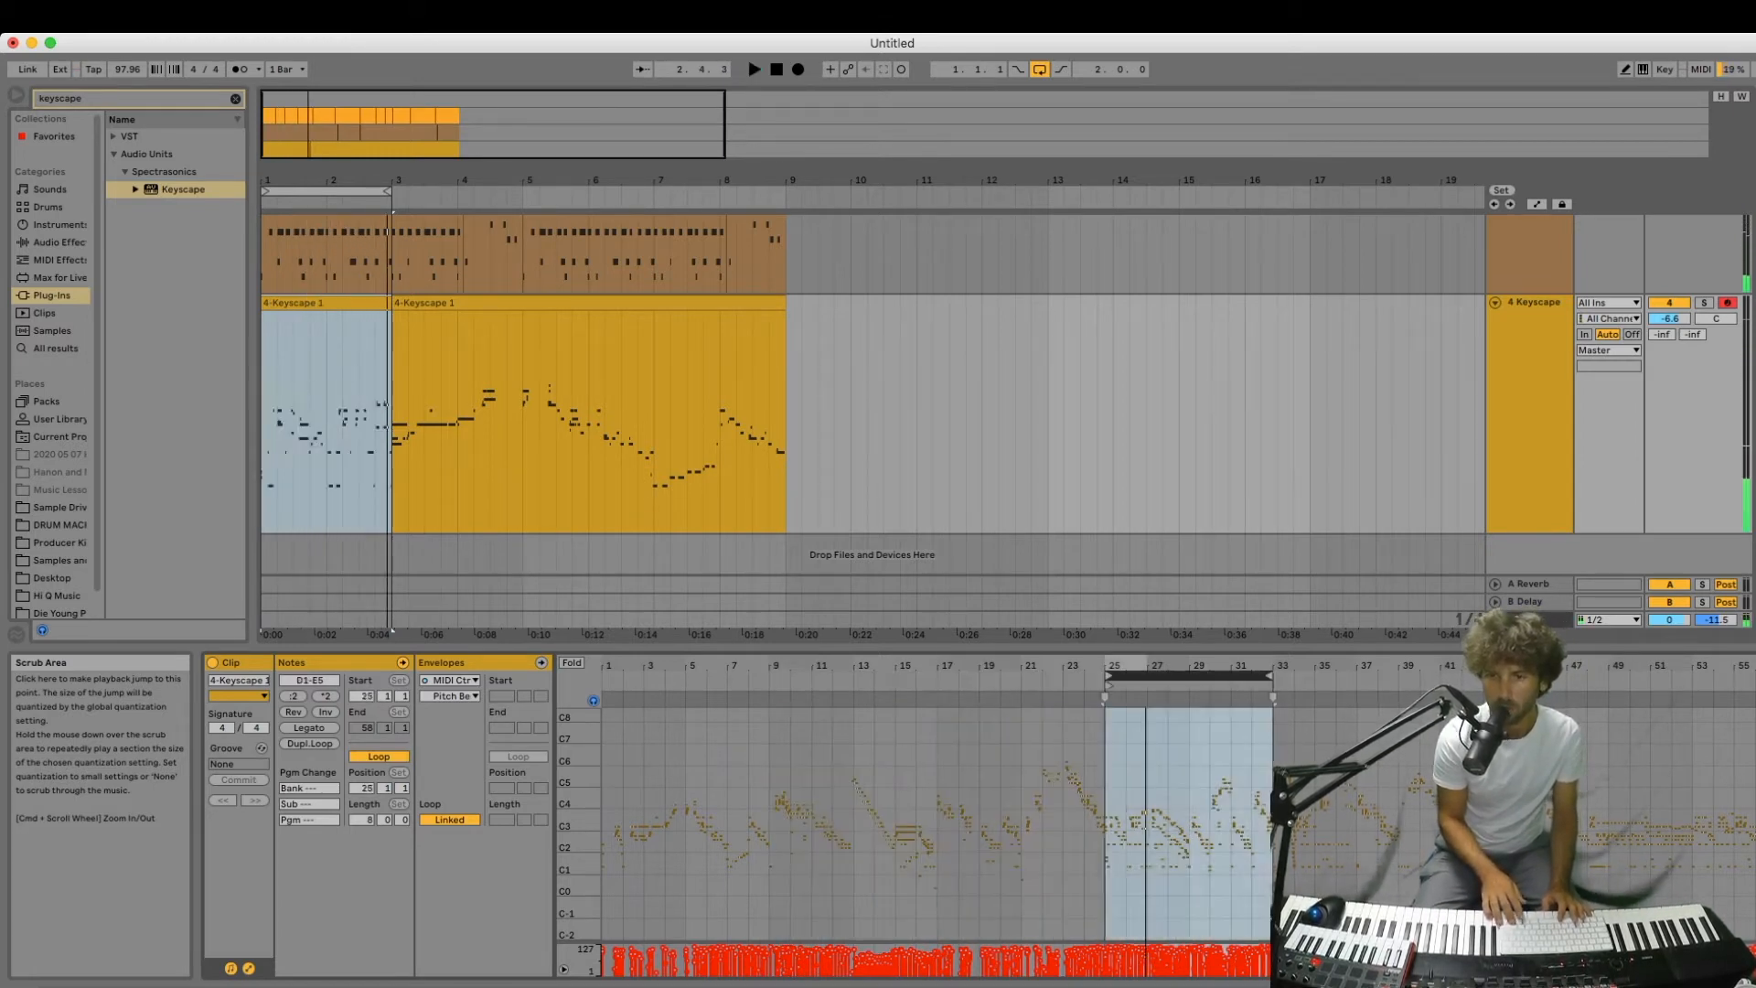
key("space")
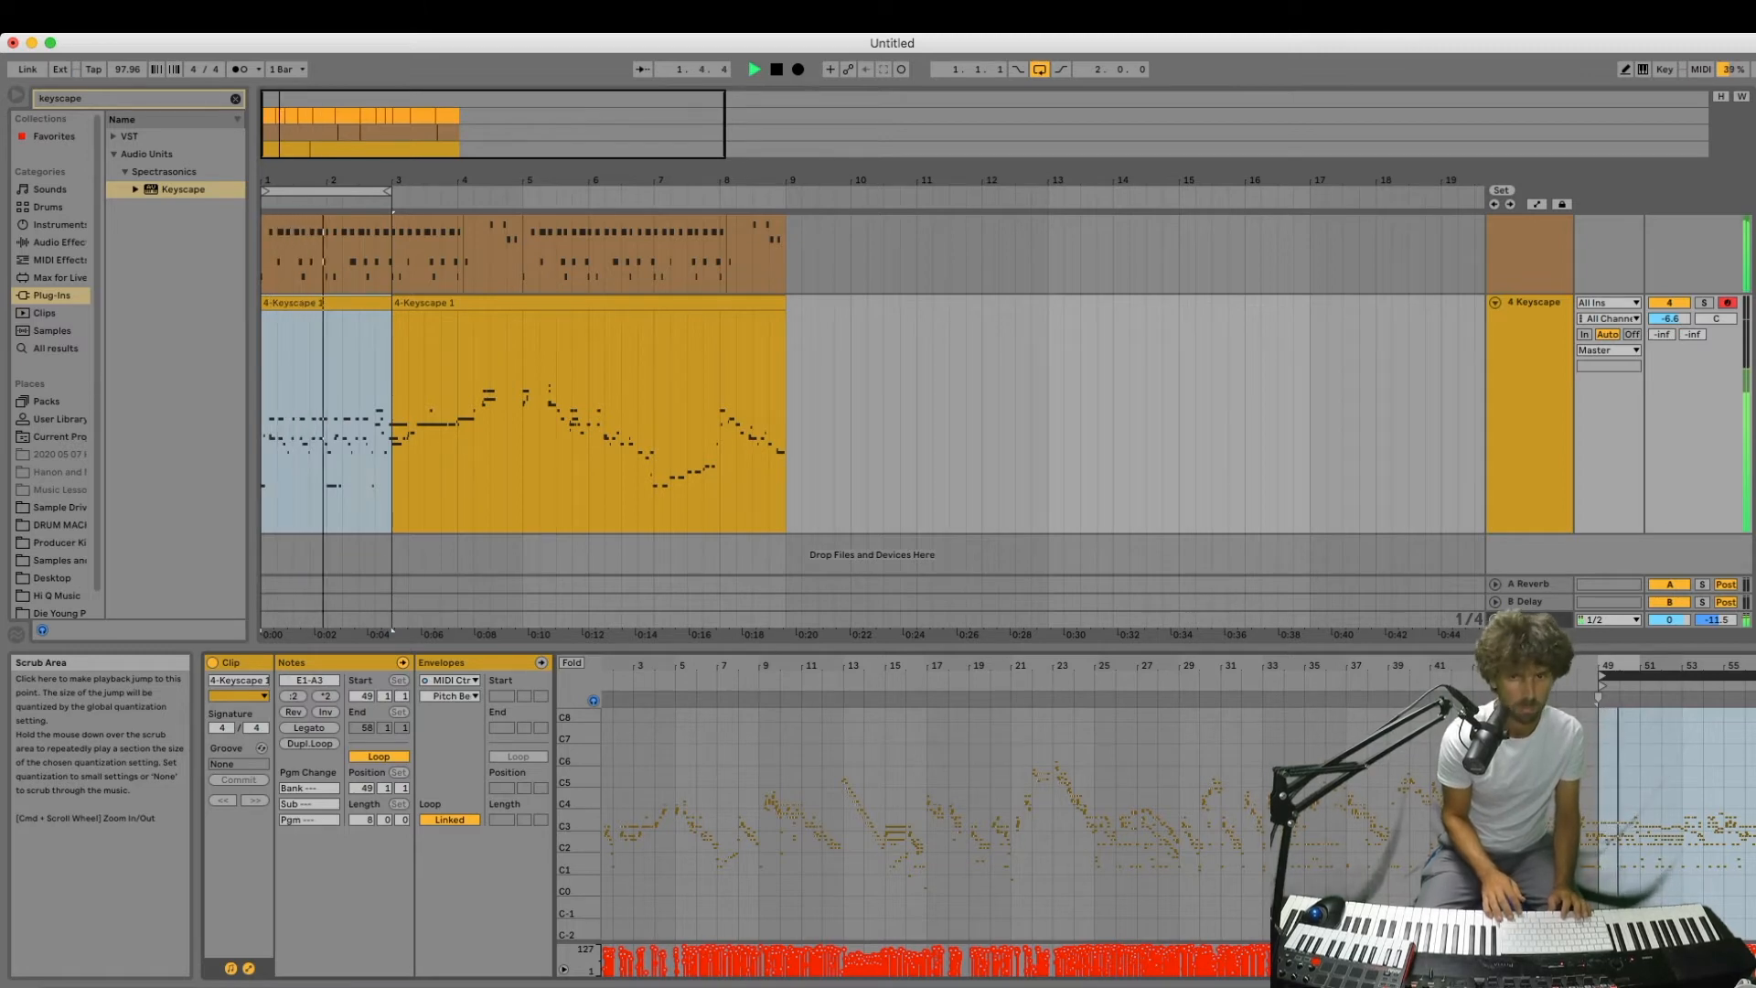
key("space")
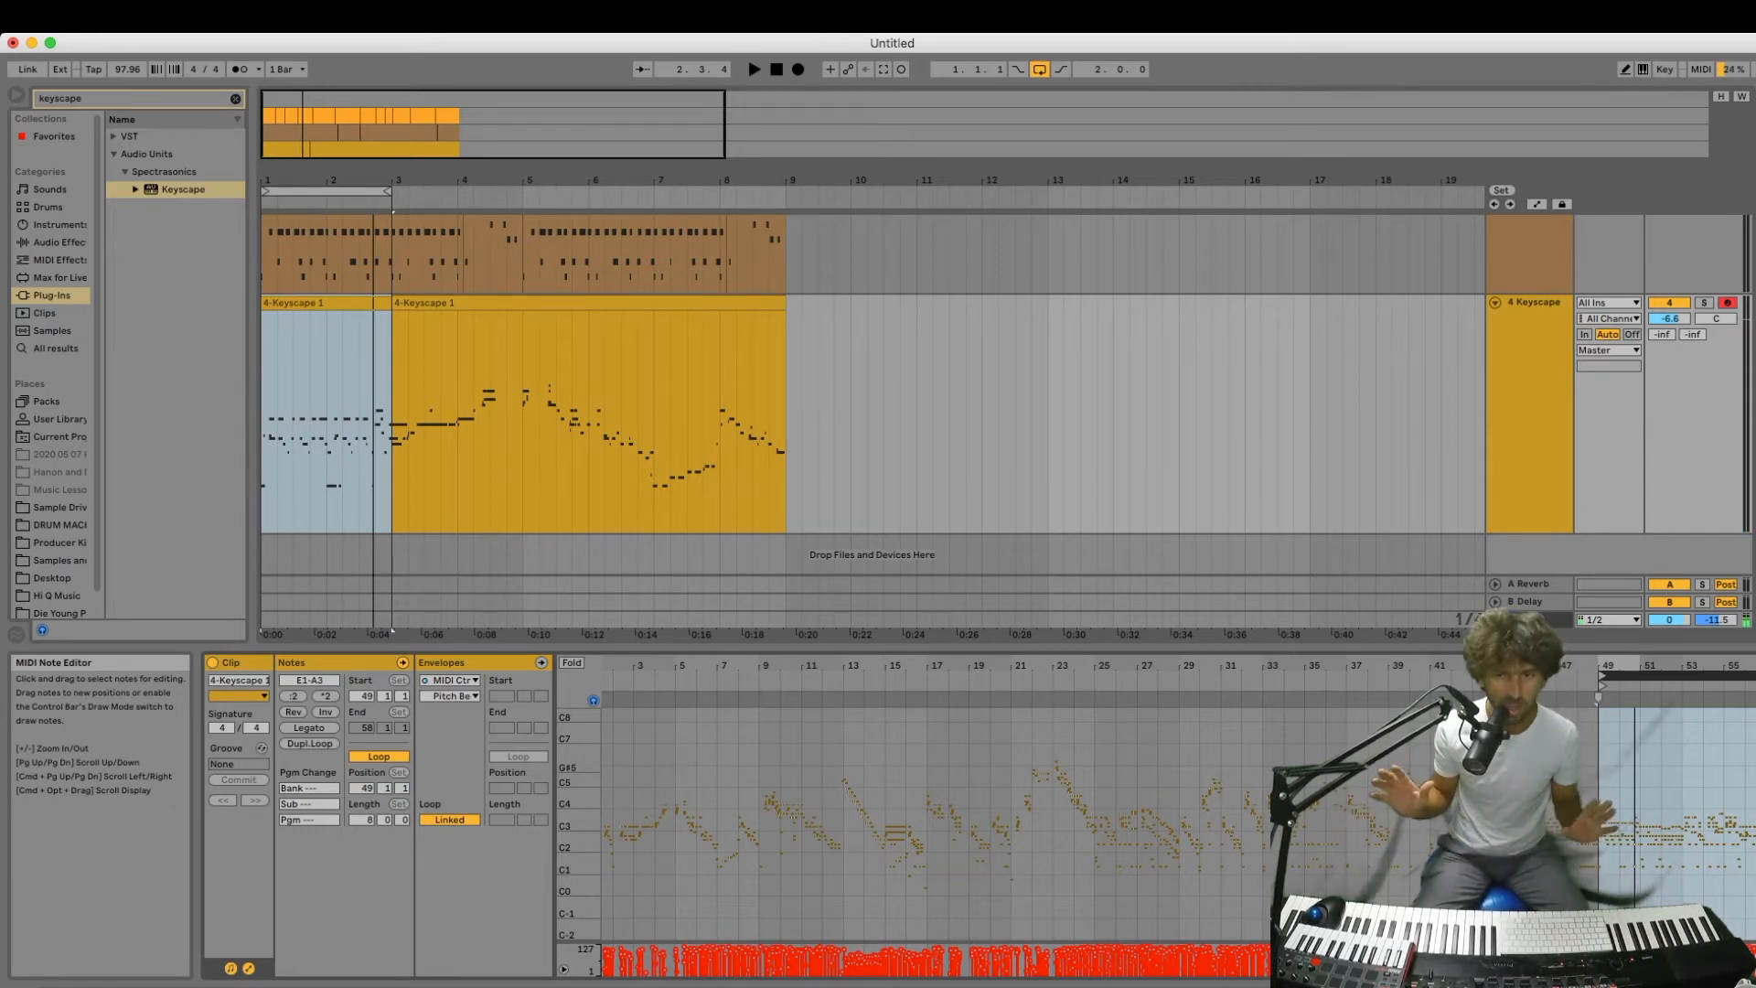
Set the first Keyscape clip's loop to the two bars starting at 51.1.1 and play it.
left_click_drag(1643, 762, 1681, 760)
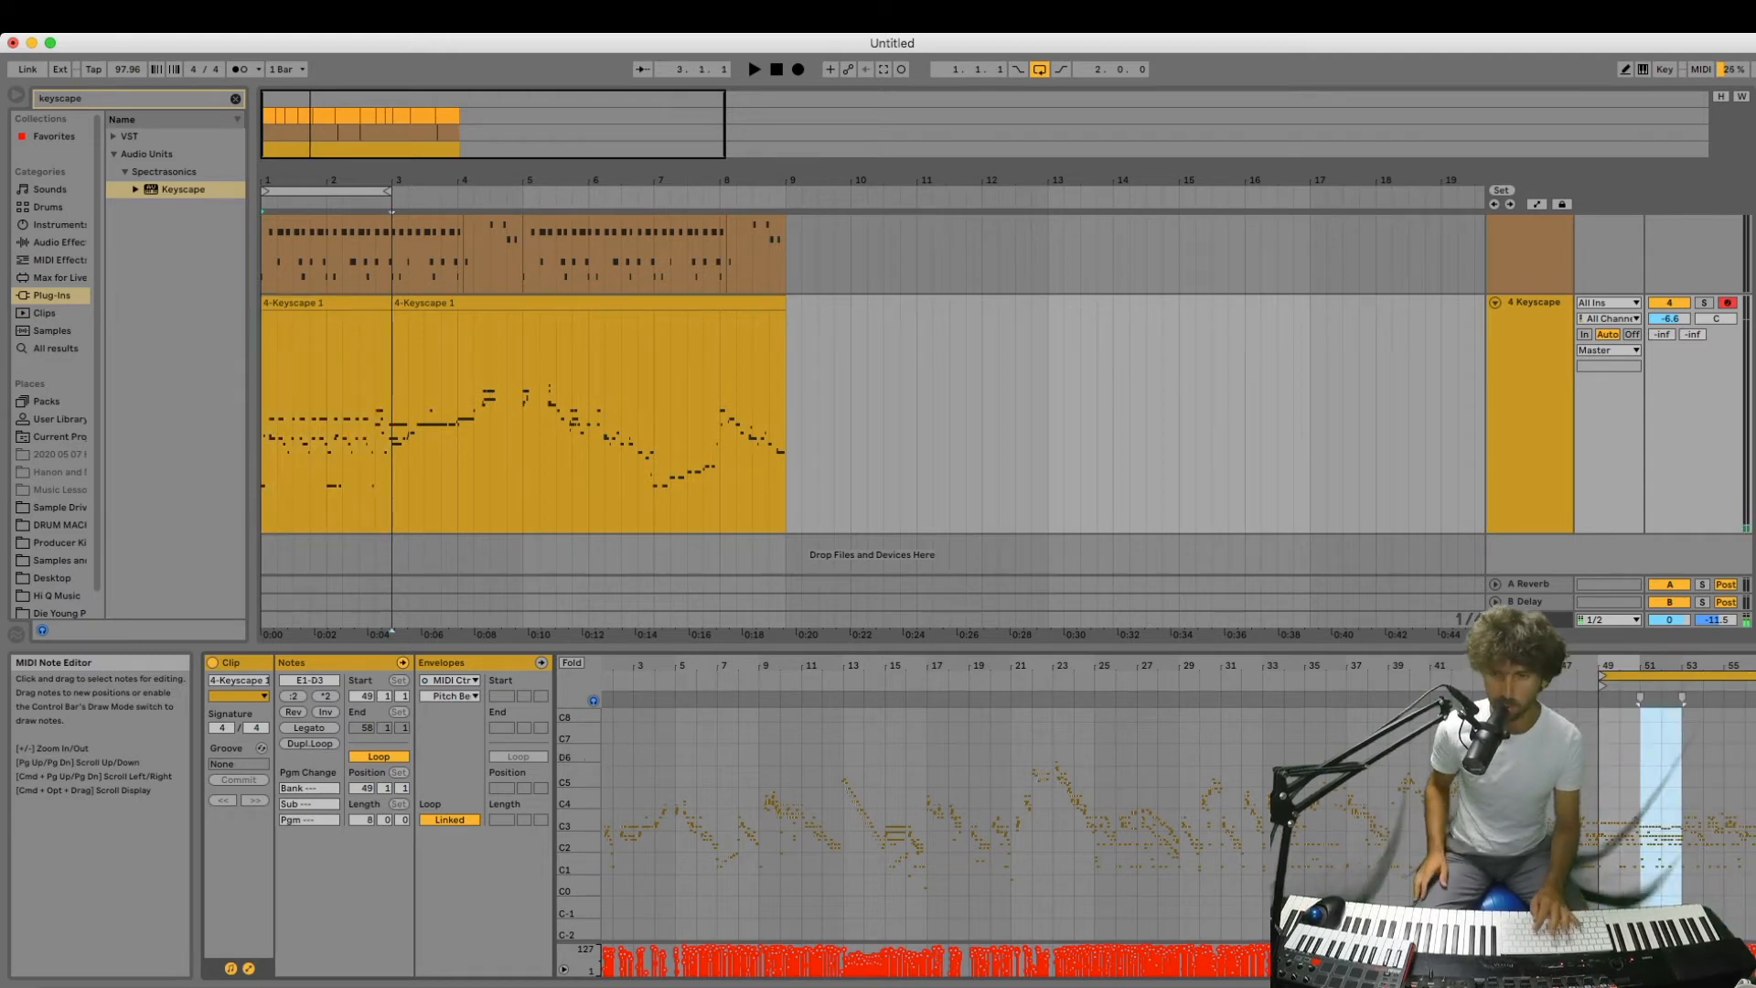
key("super+l")
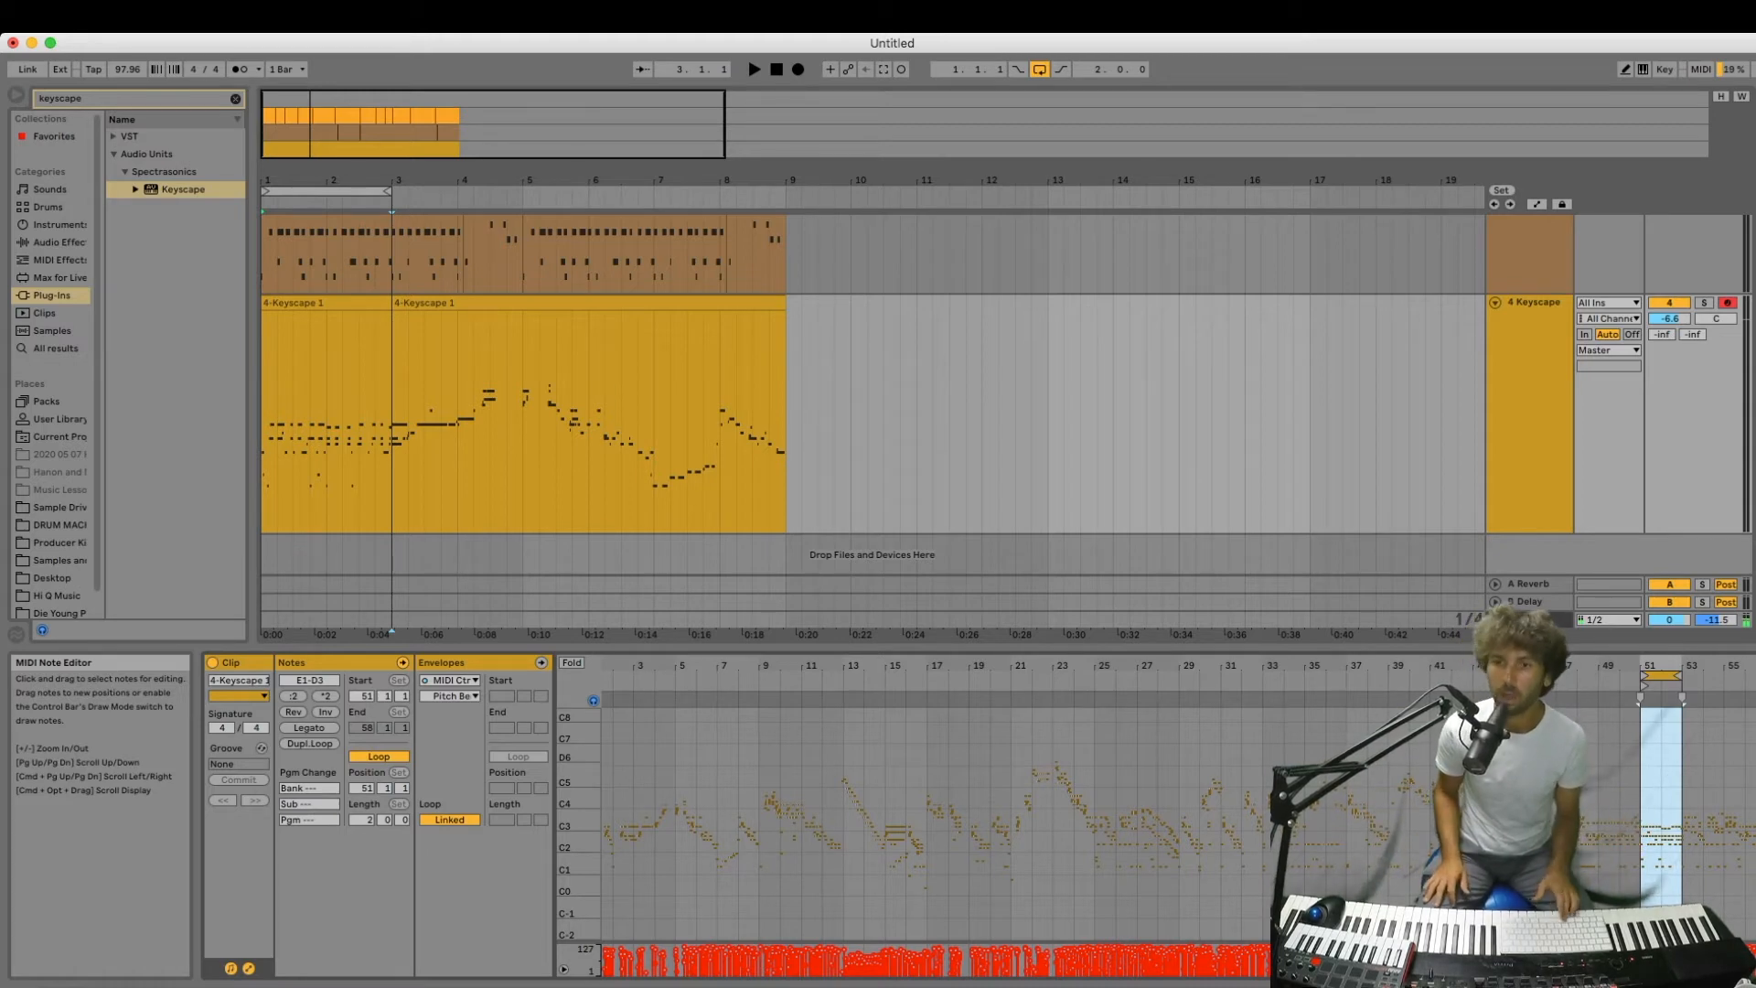
key("space")
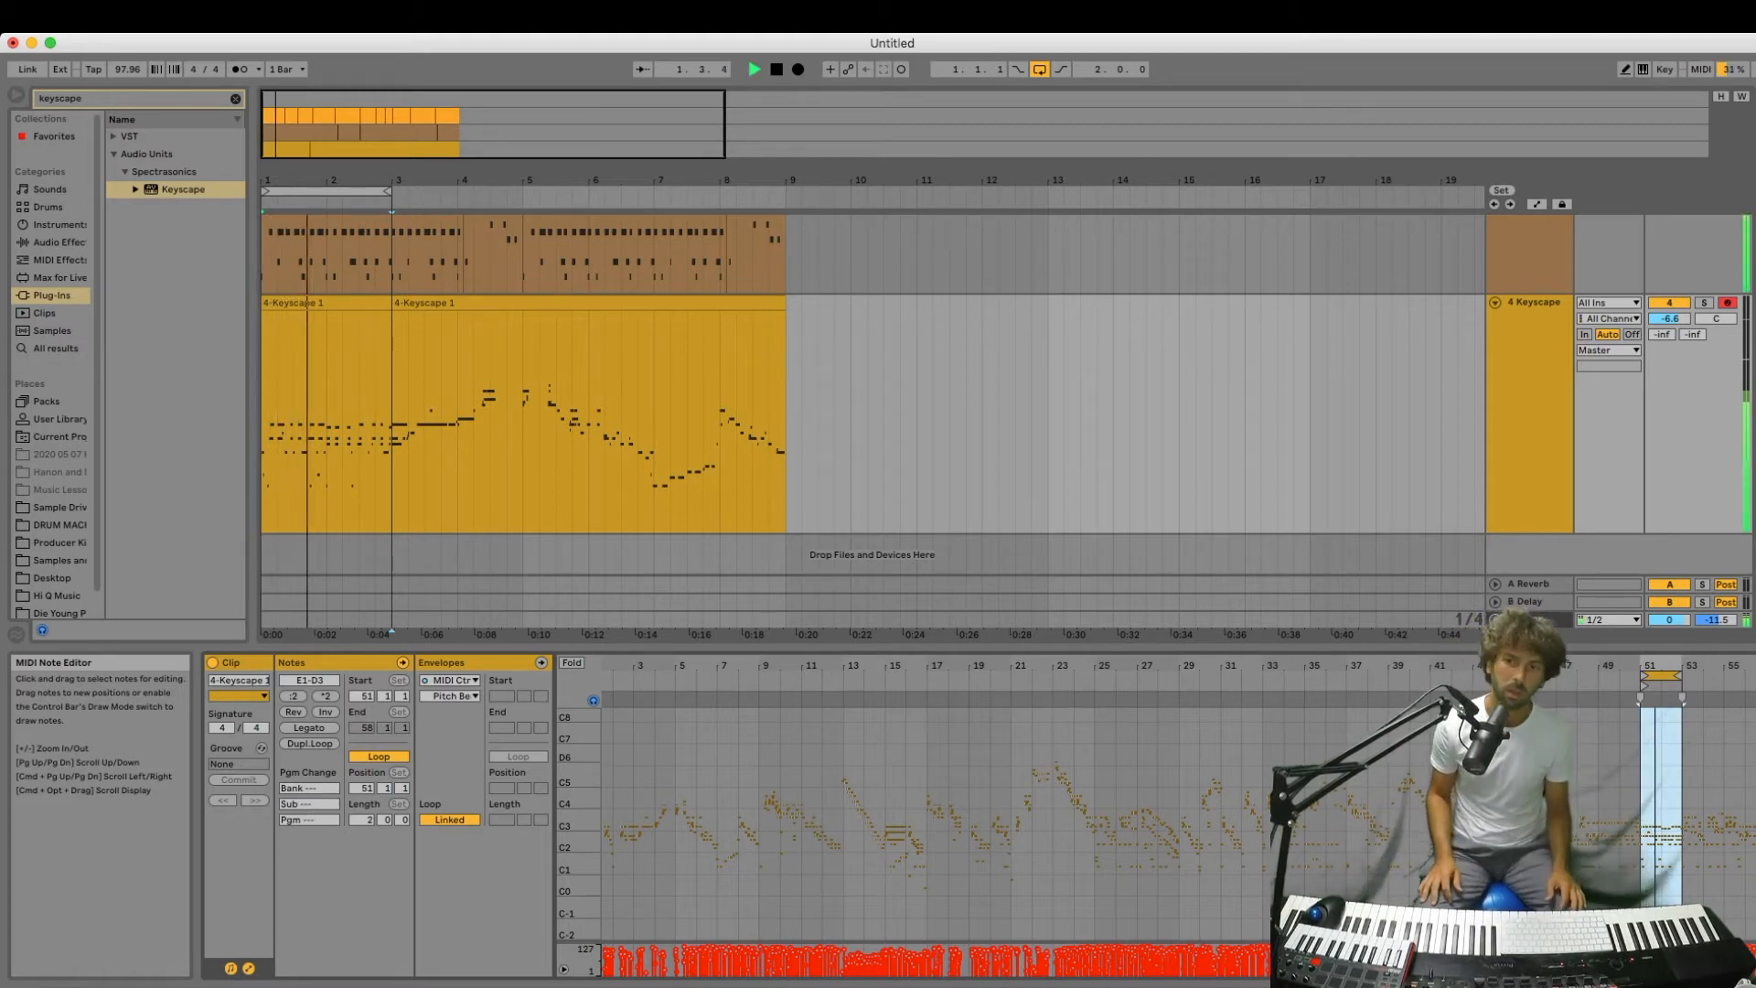
Audition the two-bar takes at 53.1.1 and 55.1.1 by shifting the first Keyscape clip's loop.
left_click(1662, 676)
key("Up")
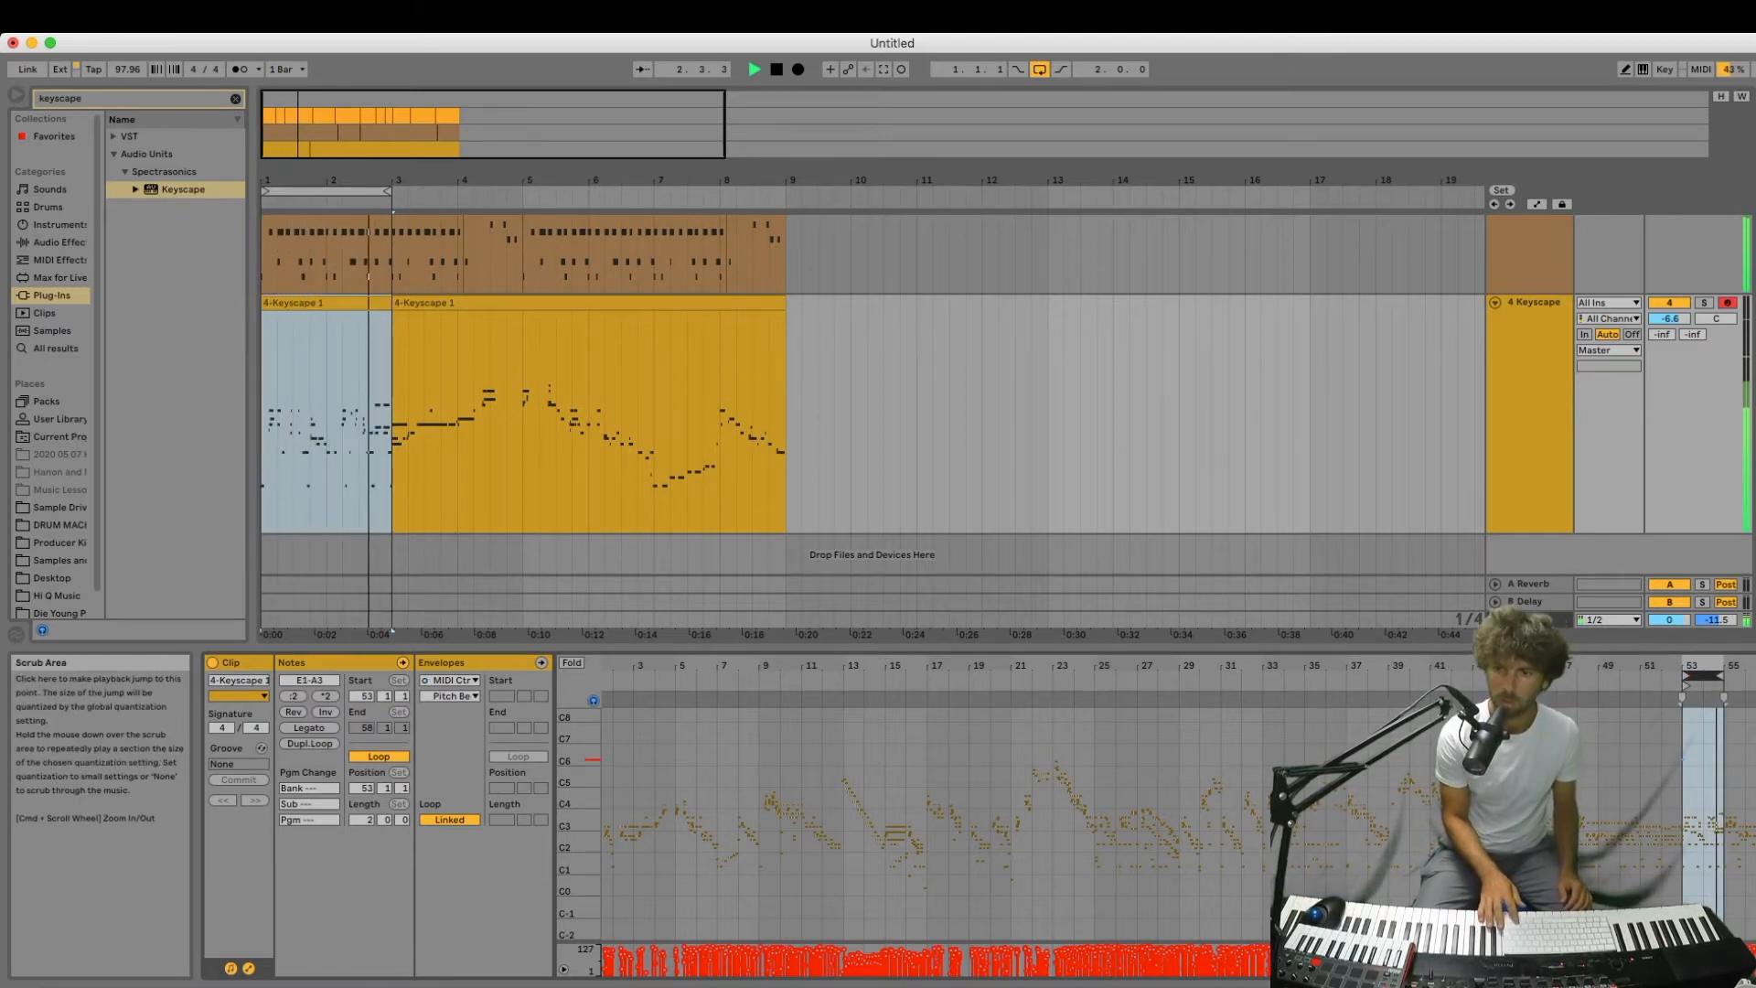
key("Up")
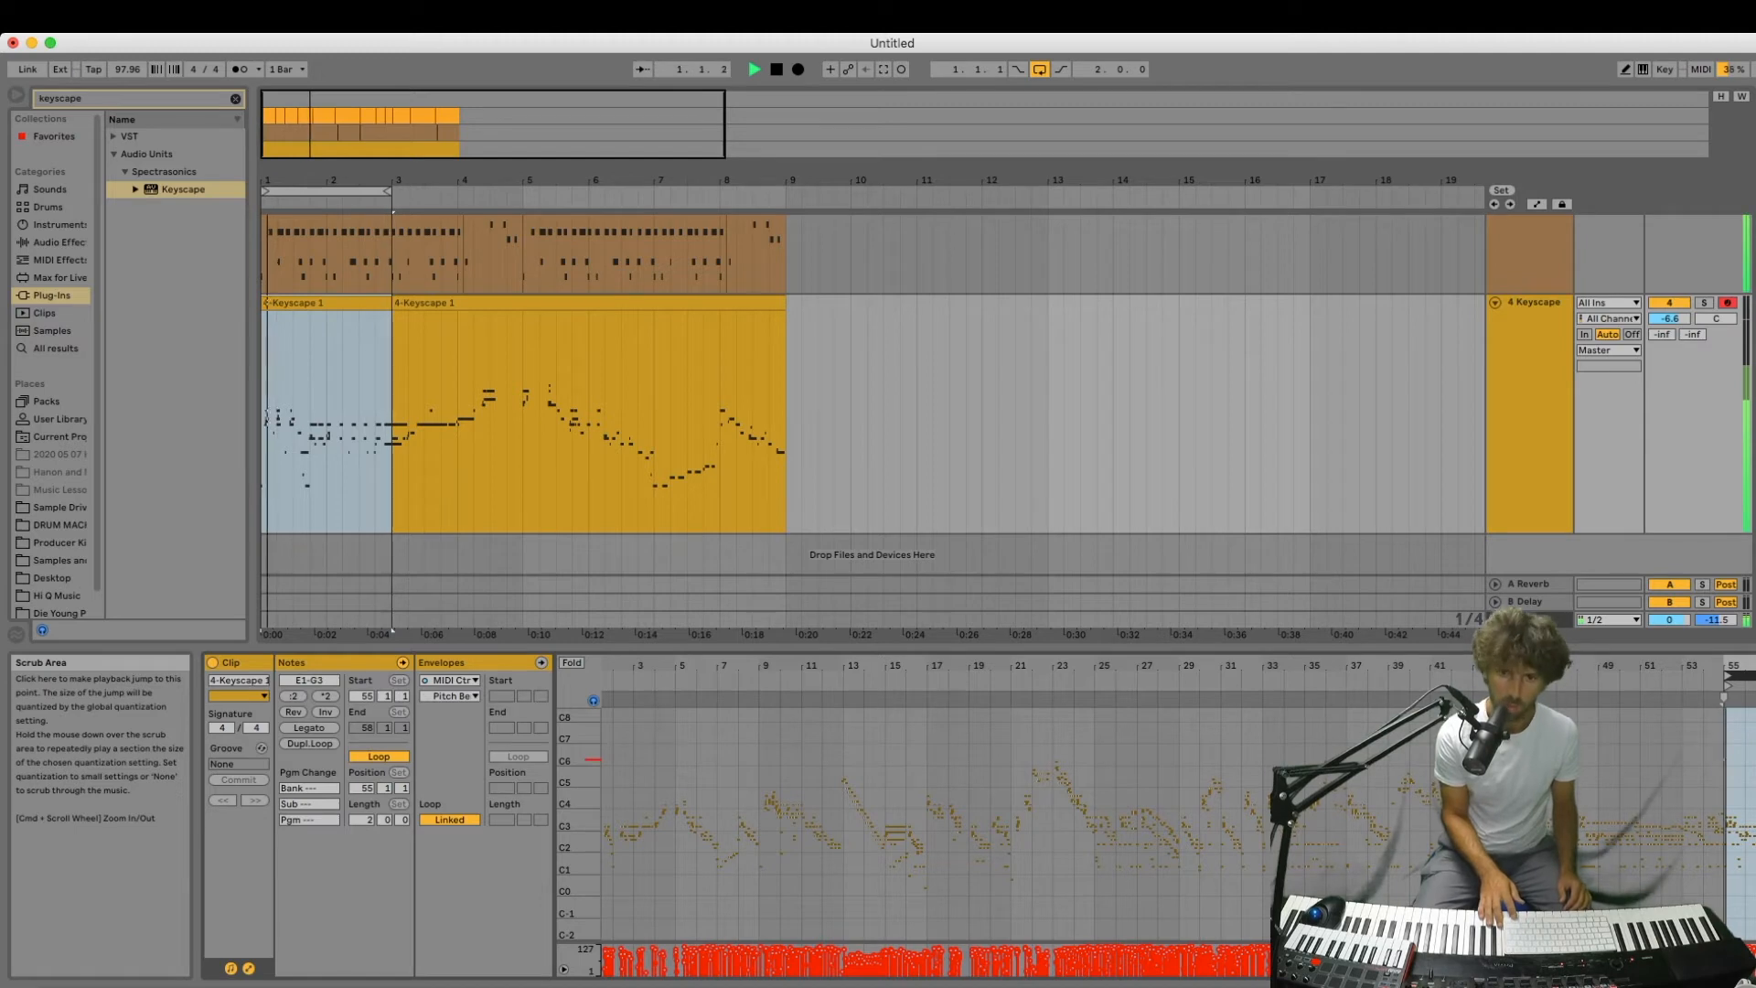
Audition earlier two-bar takes and settle the first Keyscape clip's loop on the take starting at 33.1.1.
key("Down")
key("Down")
key("Down")
key("Down")
key("Down")
key("Down")
key("Down")
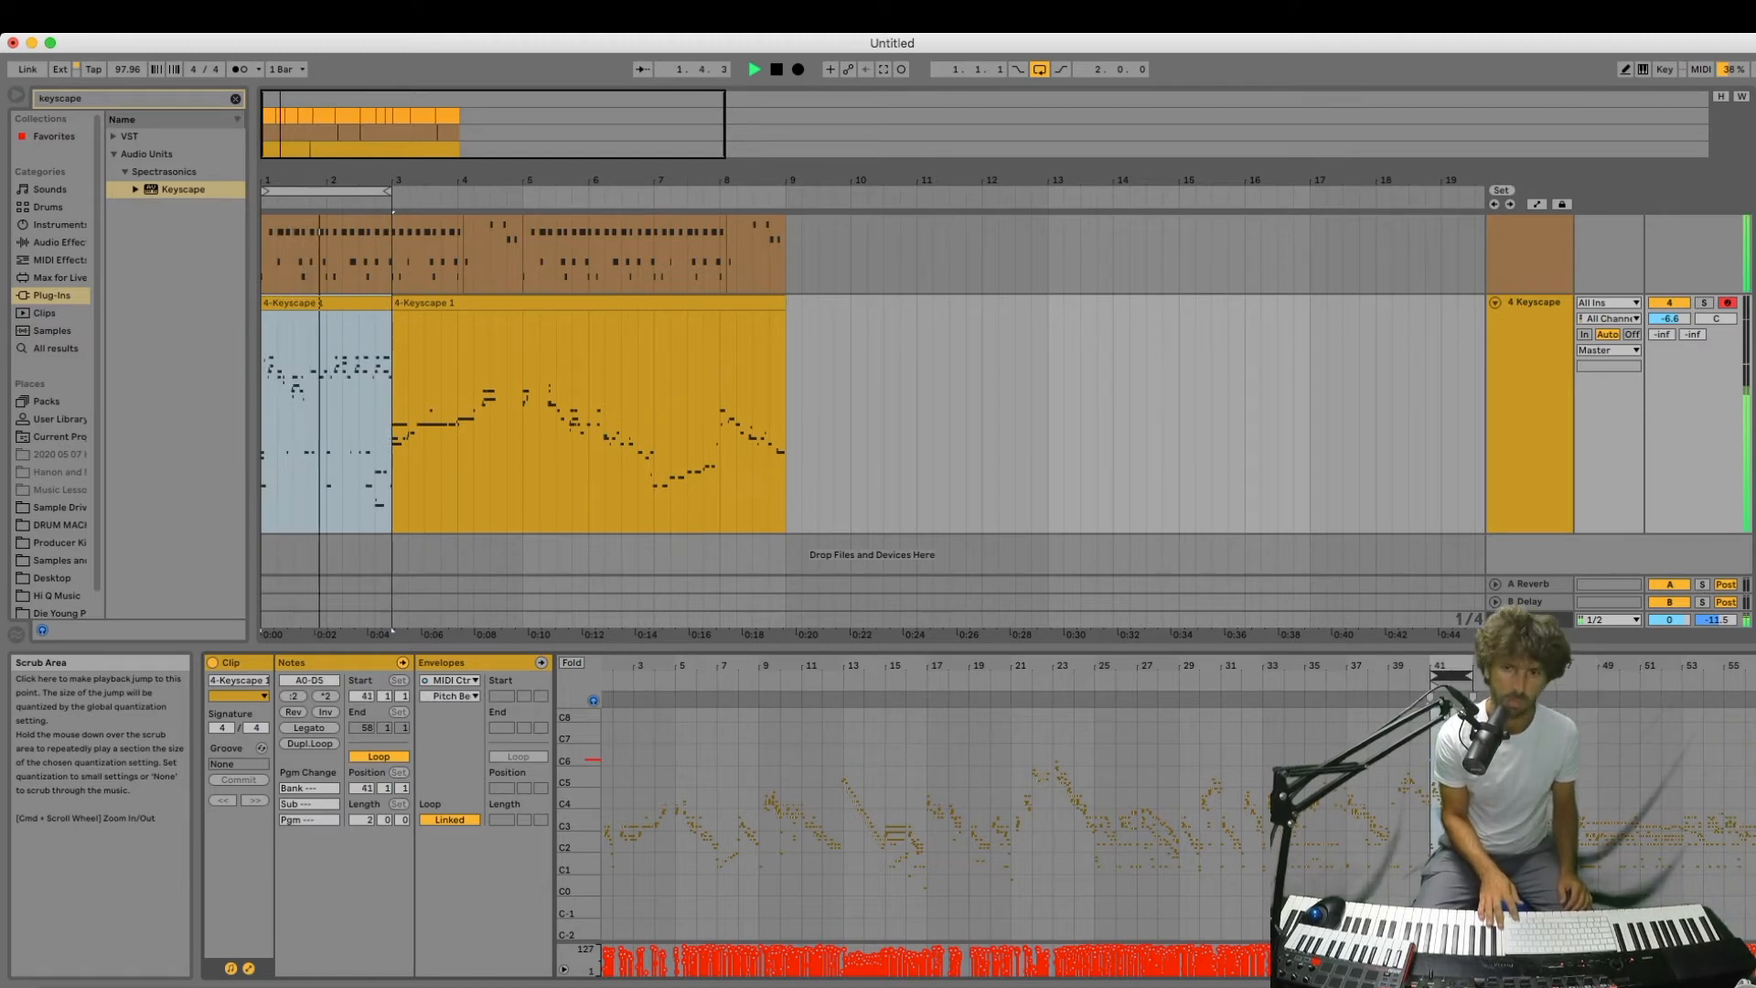
key("Down")
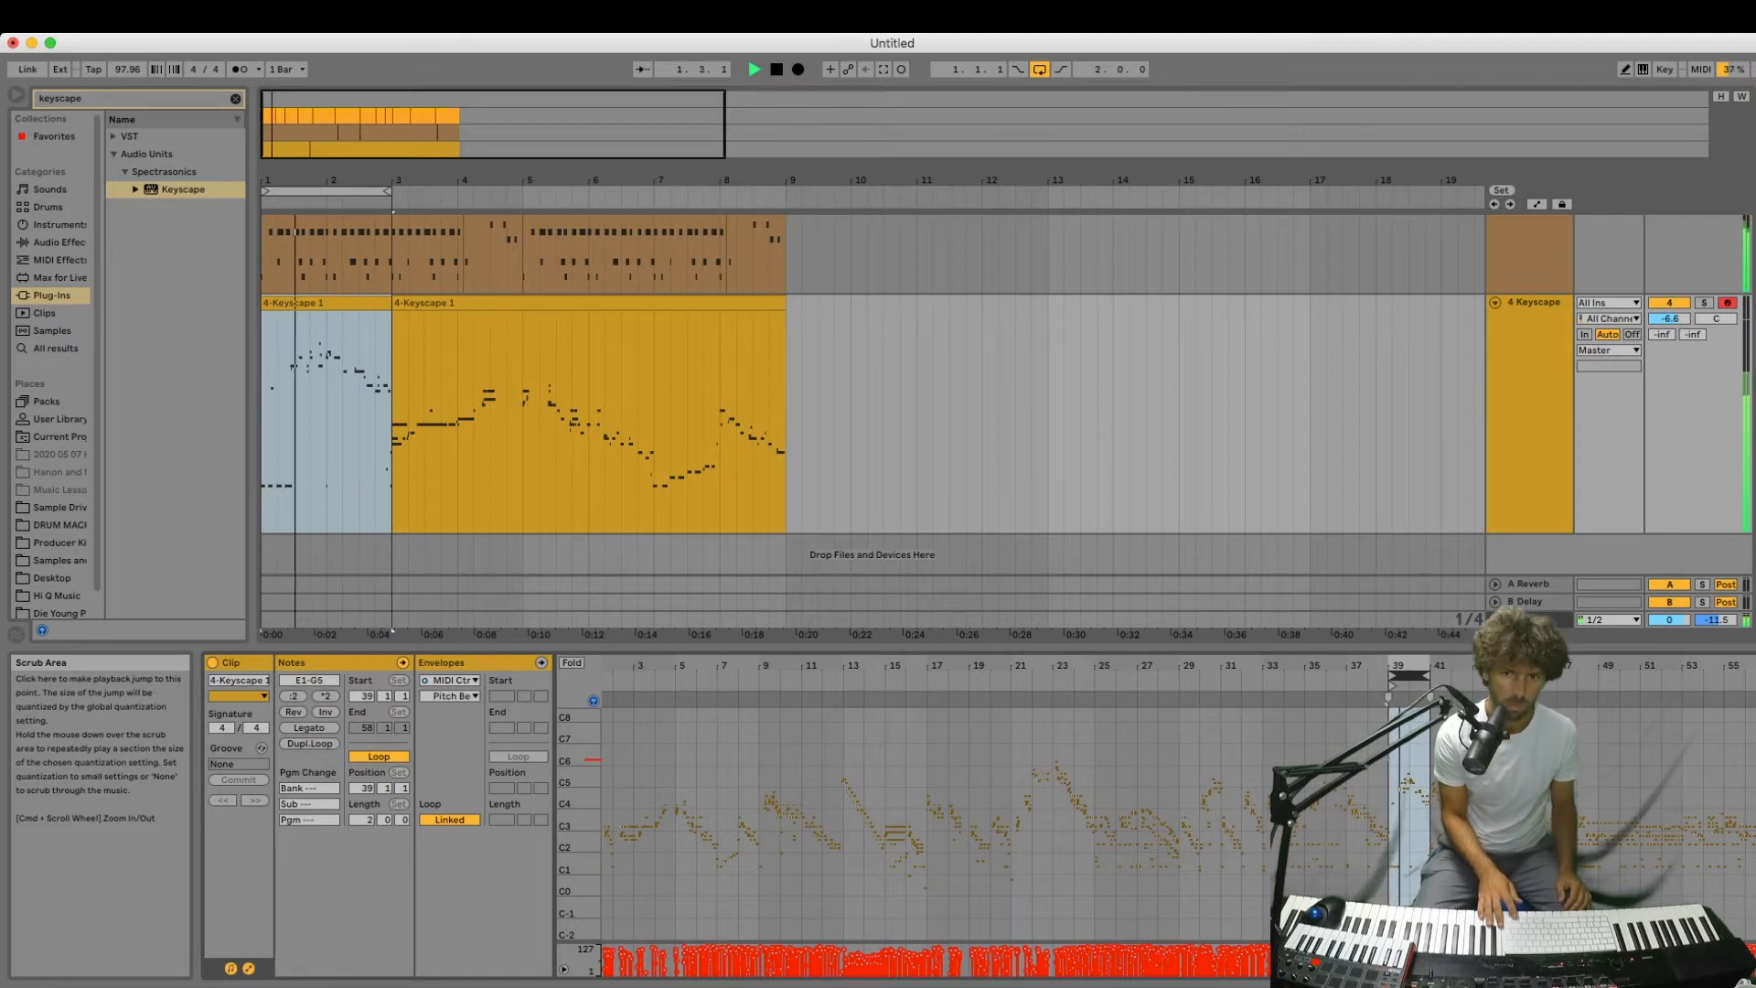
key("Down")
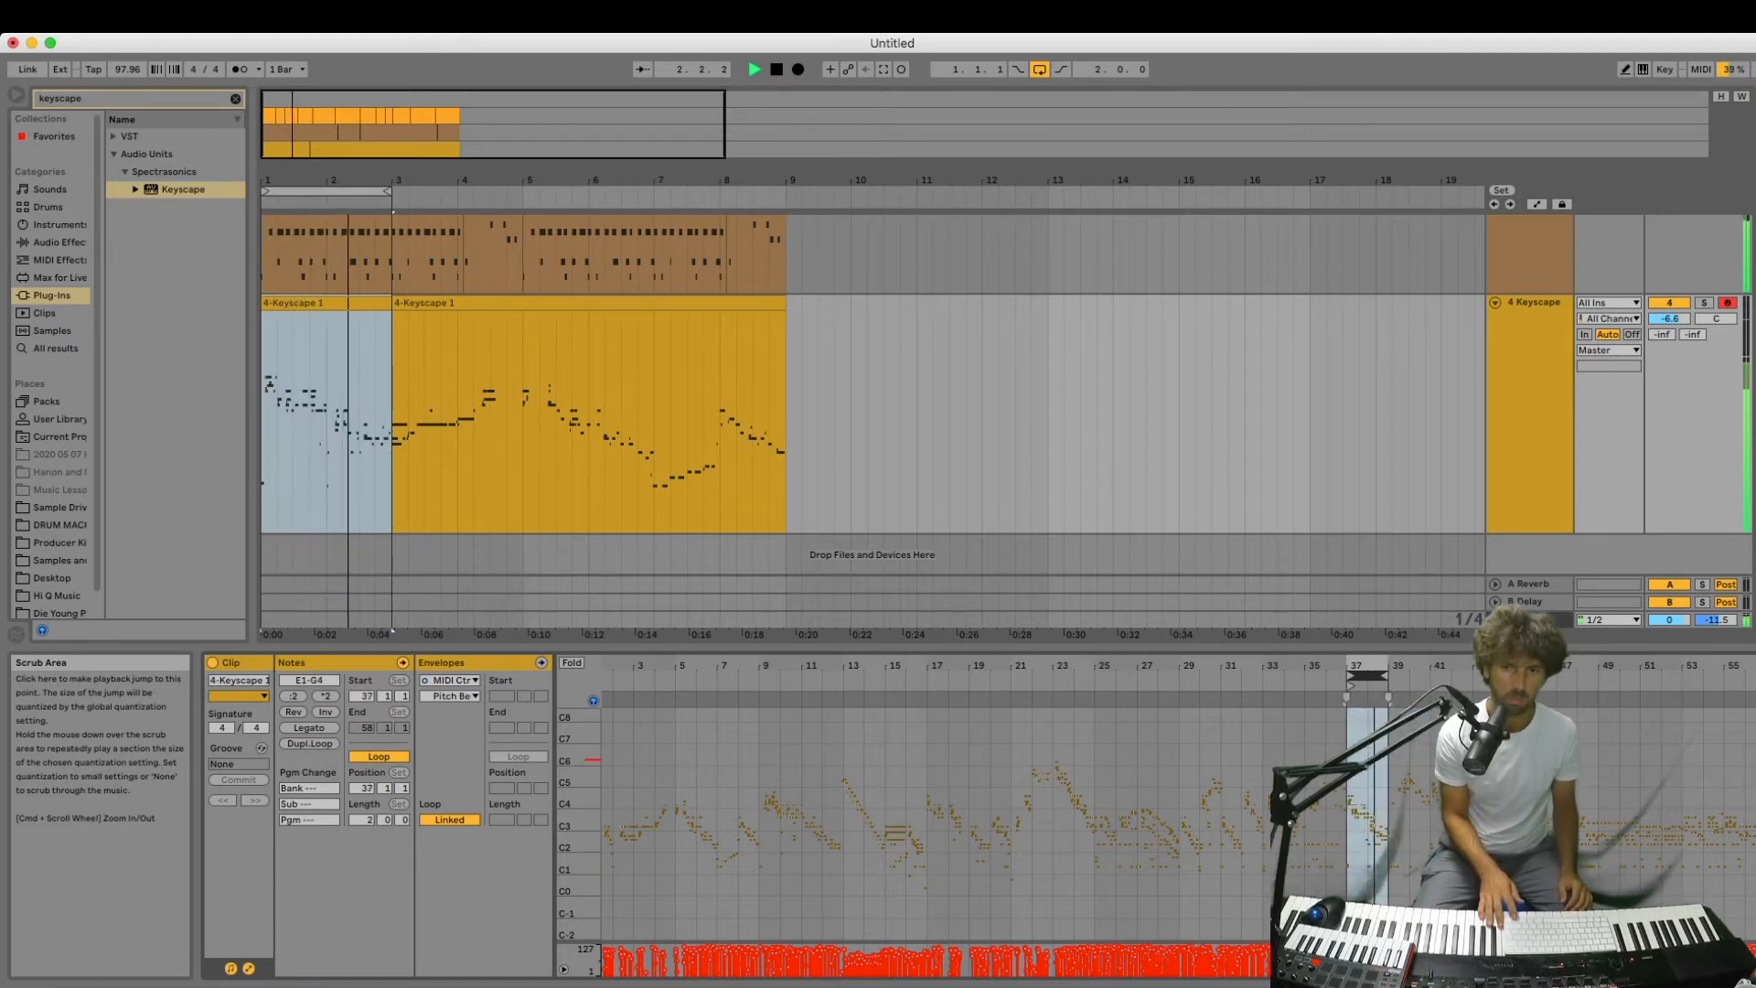
key("Down")
key("Down")
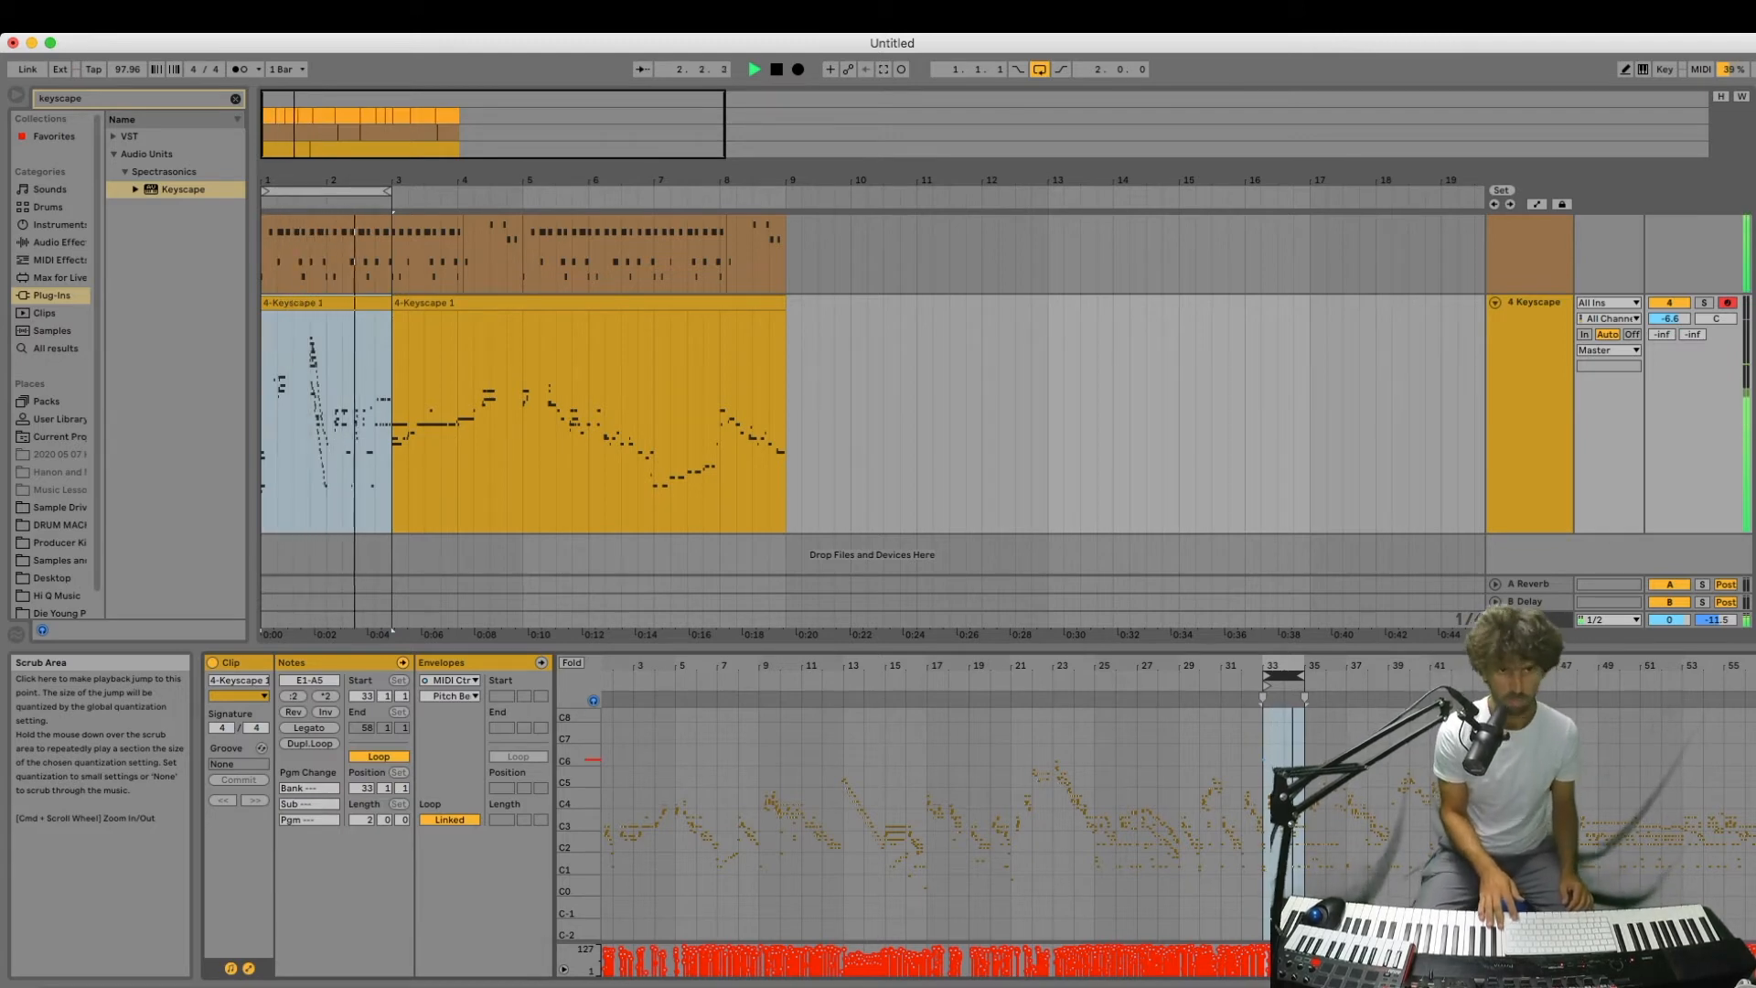
key("space")
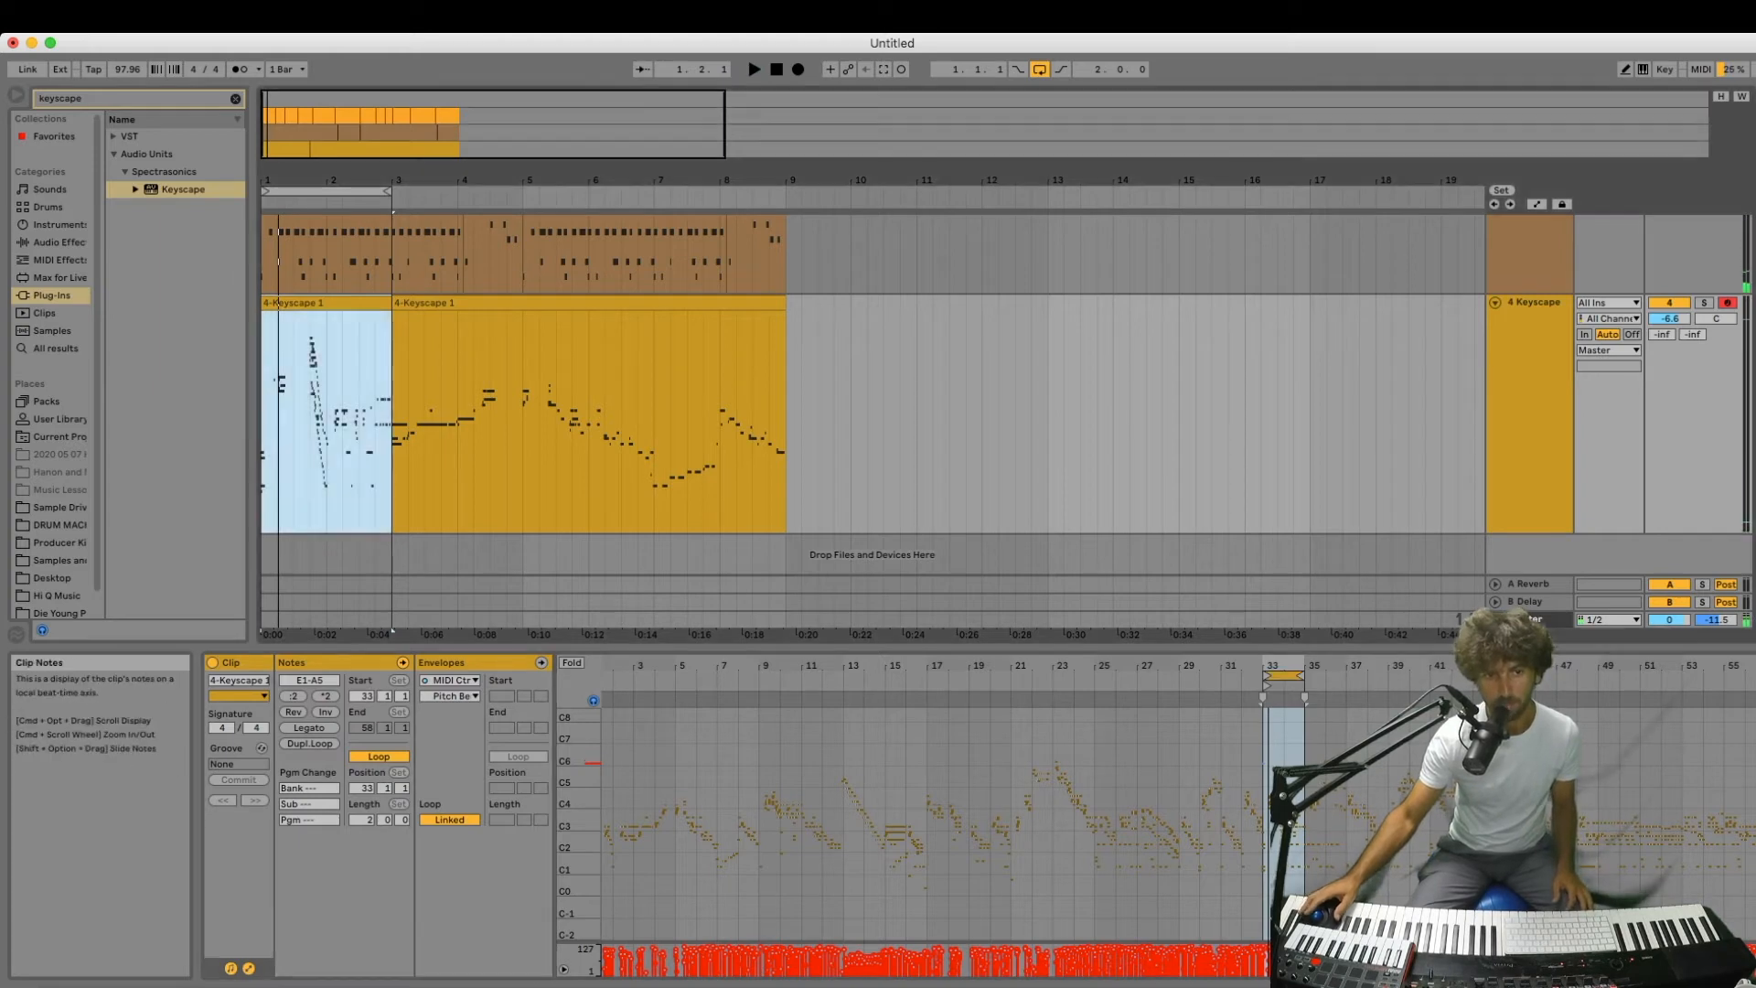
Split the first Keyscape clip at 1.3 and at bar 2, and shift the bar 2 clip's loop to 39.1.1.
left_click_drag(263, 421, 294, 421)
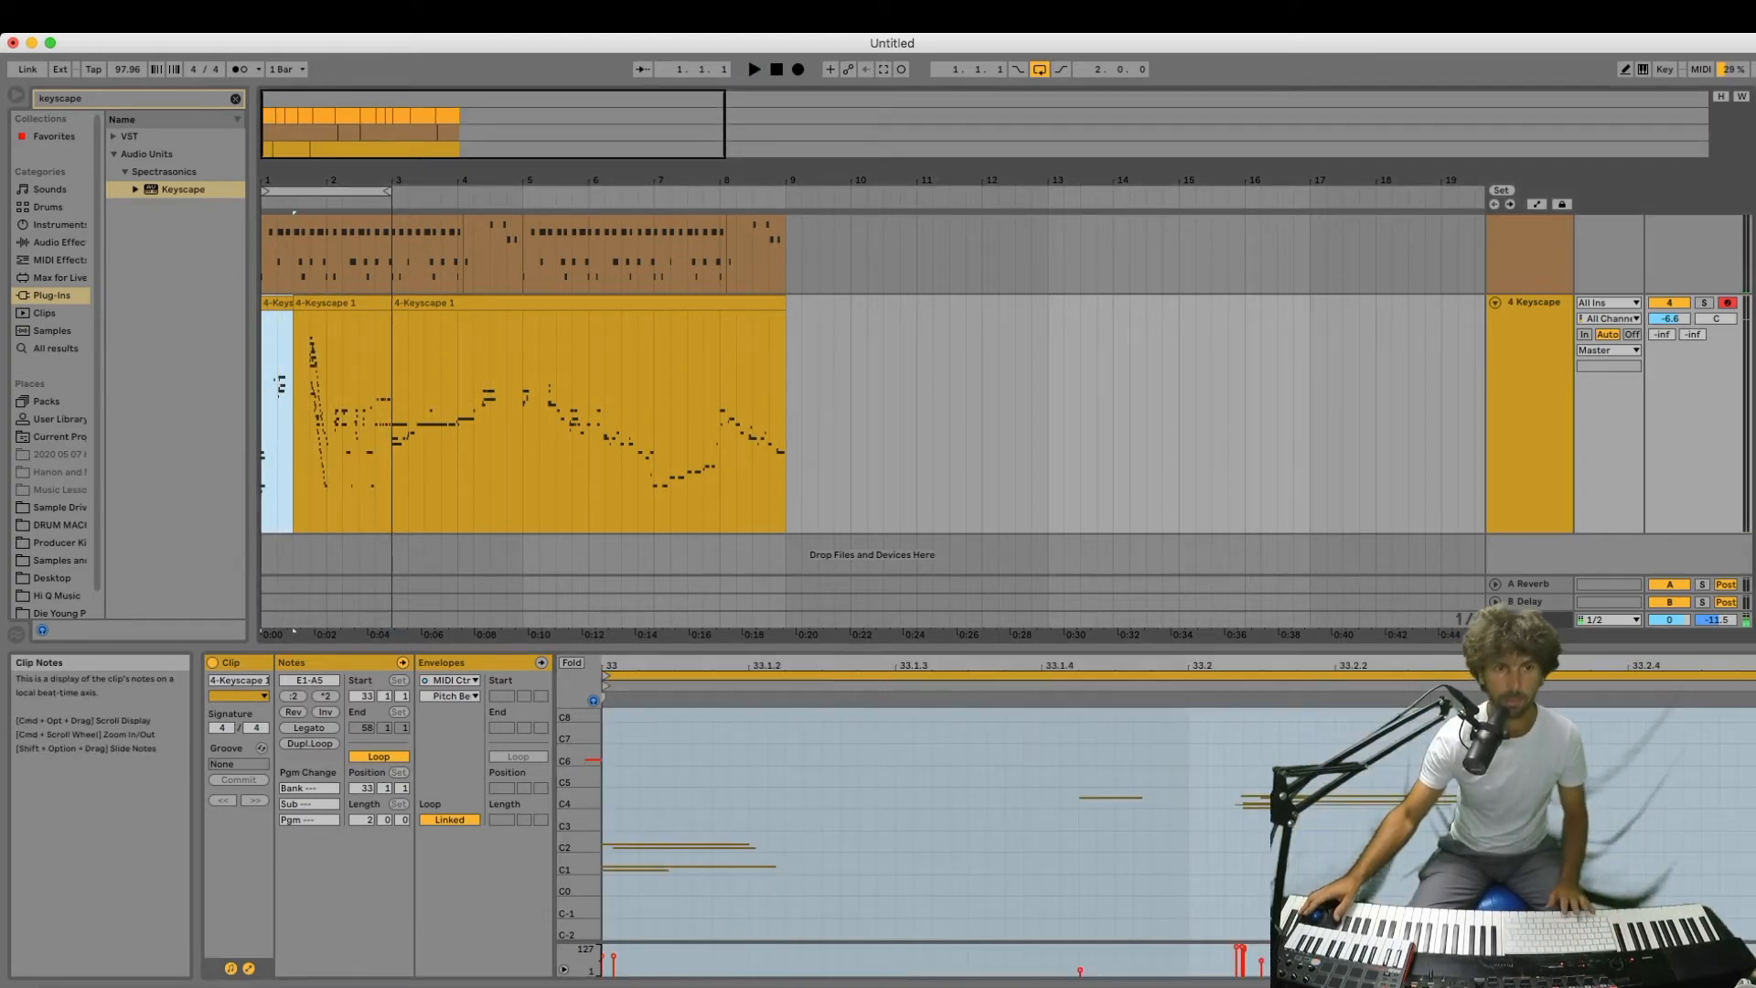
key("space")
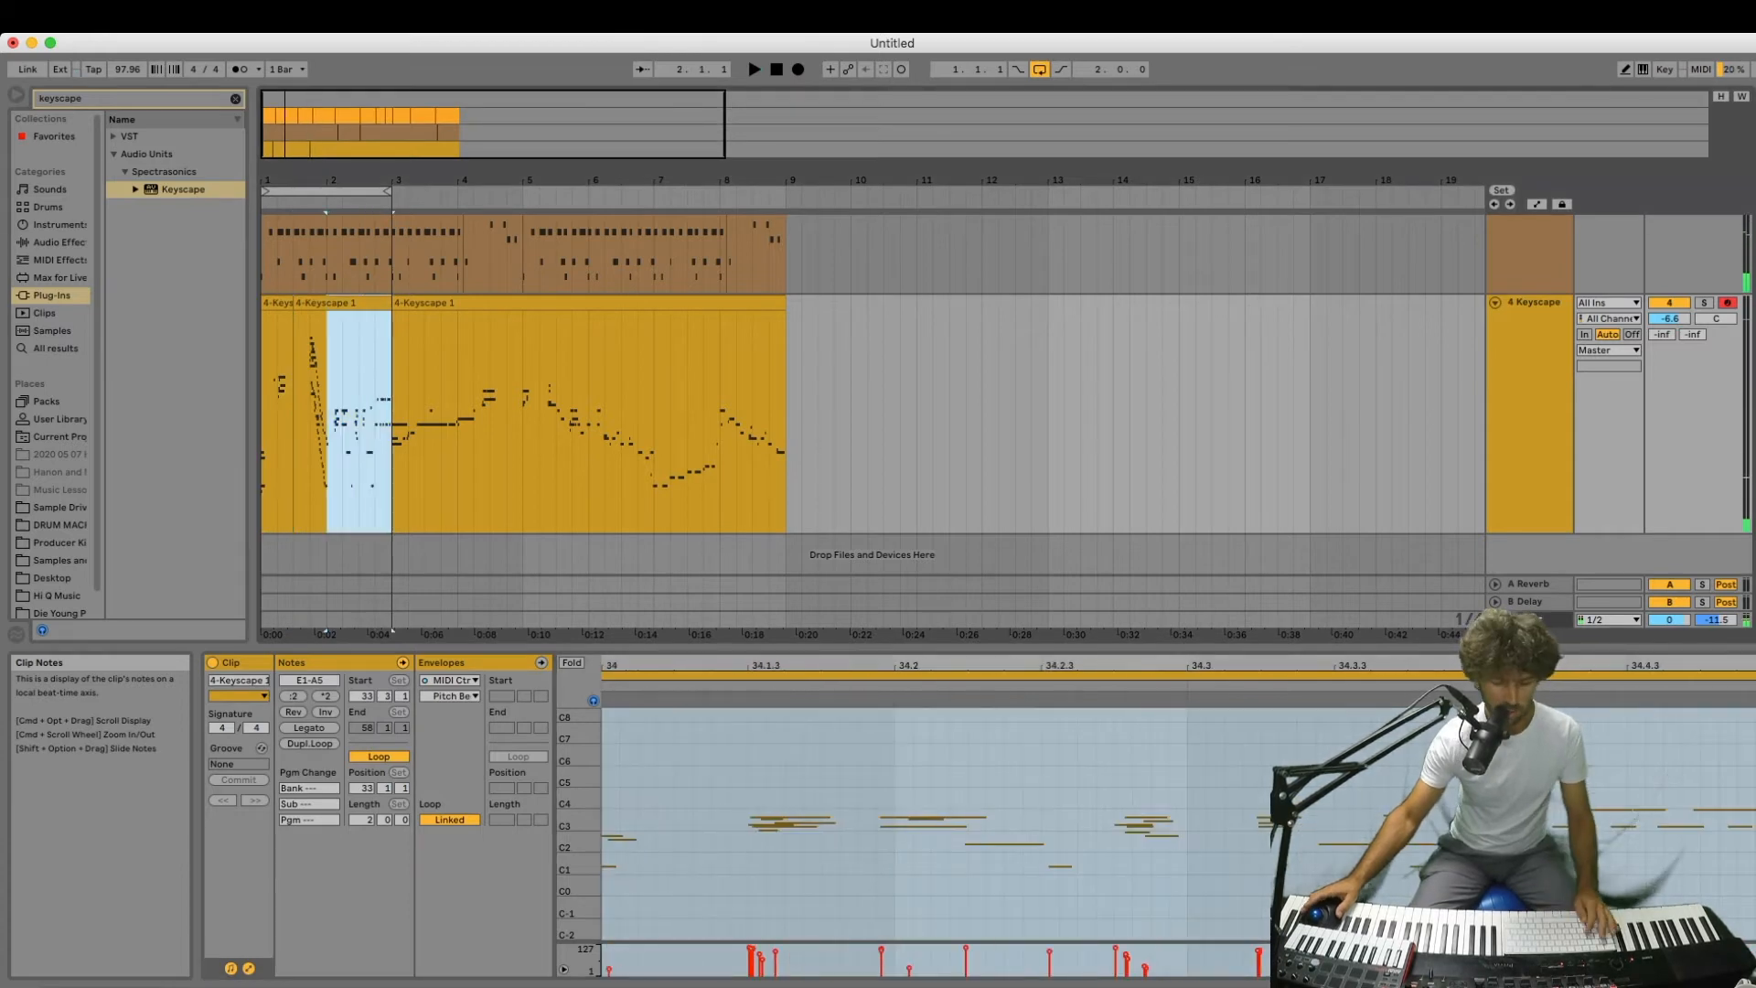
left_click(897, 677)
key("space")
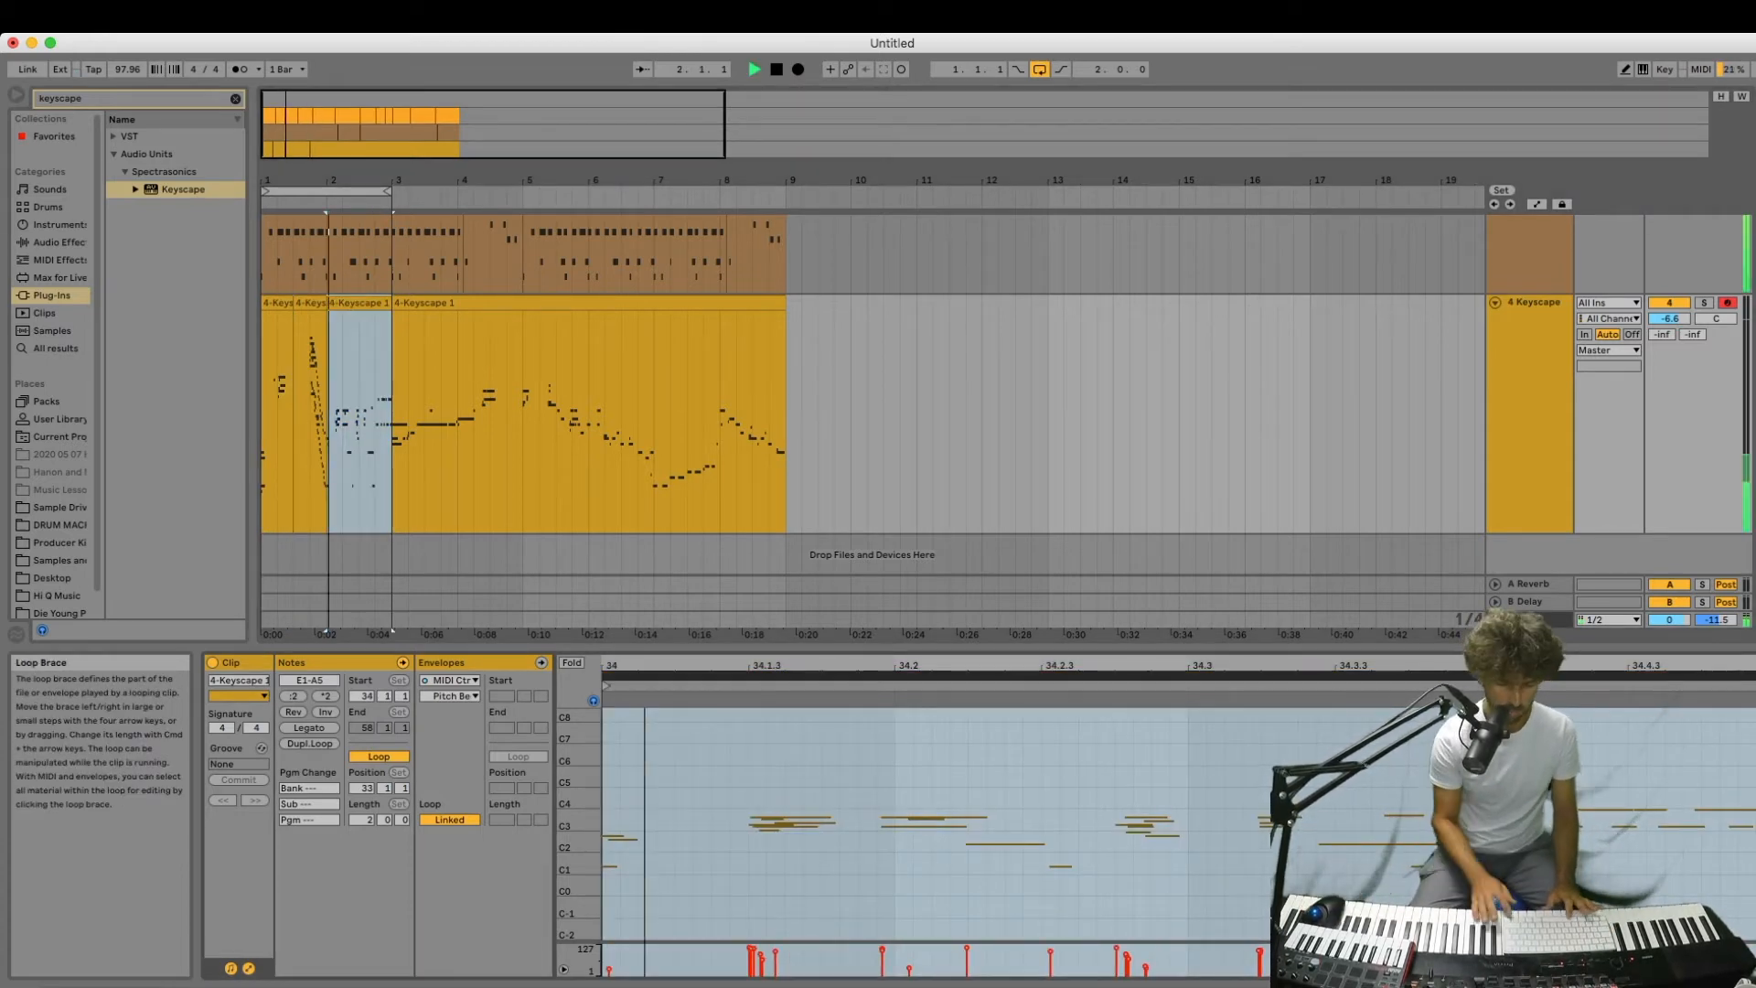
key("Up")
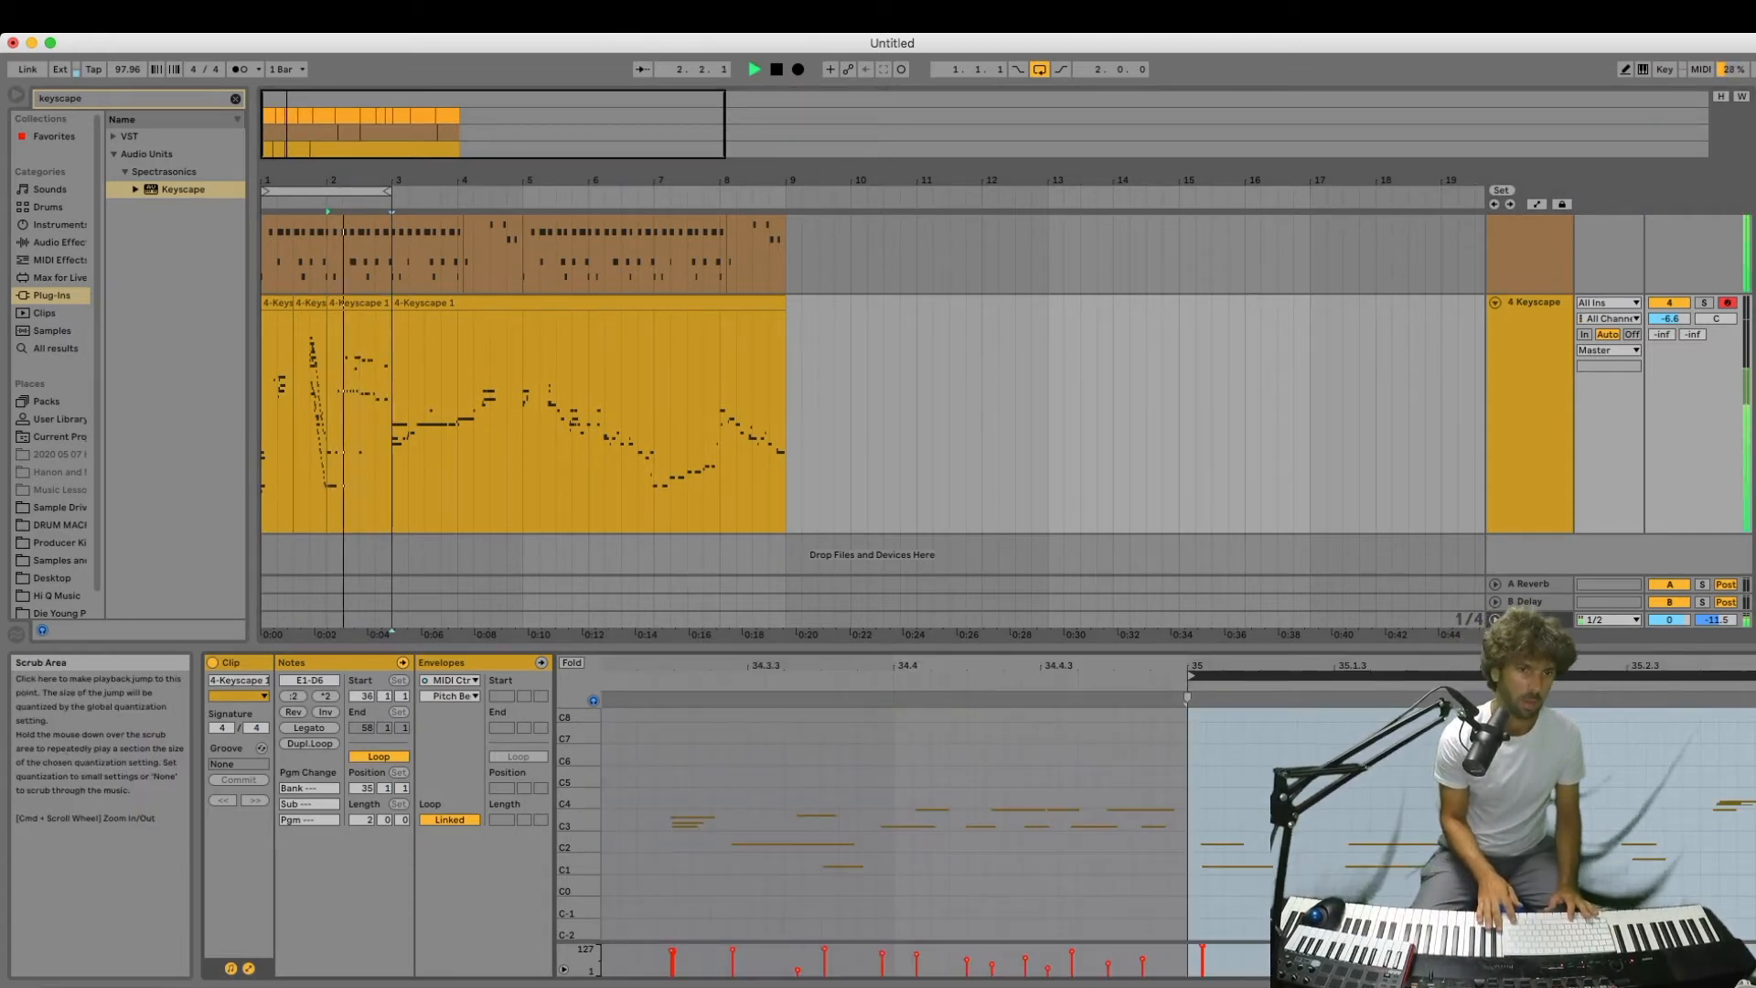
key("Up")
key("Up")
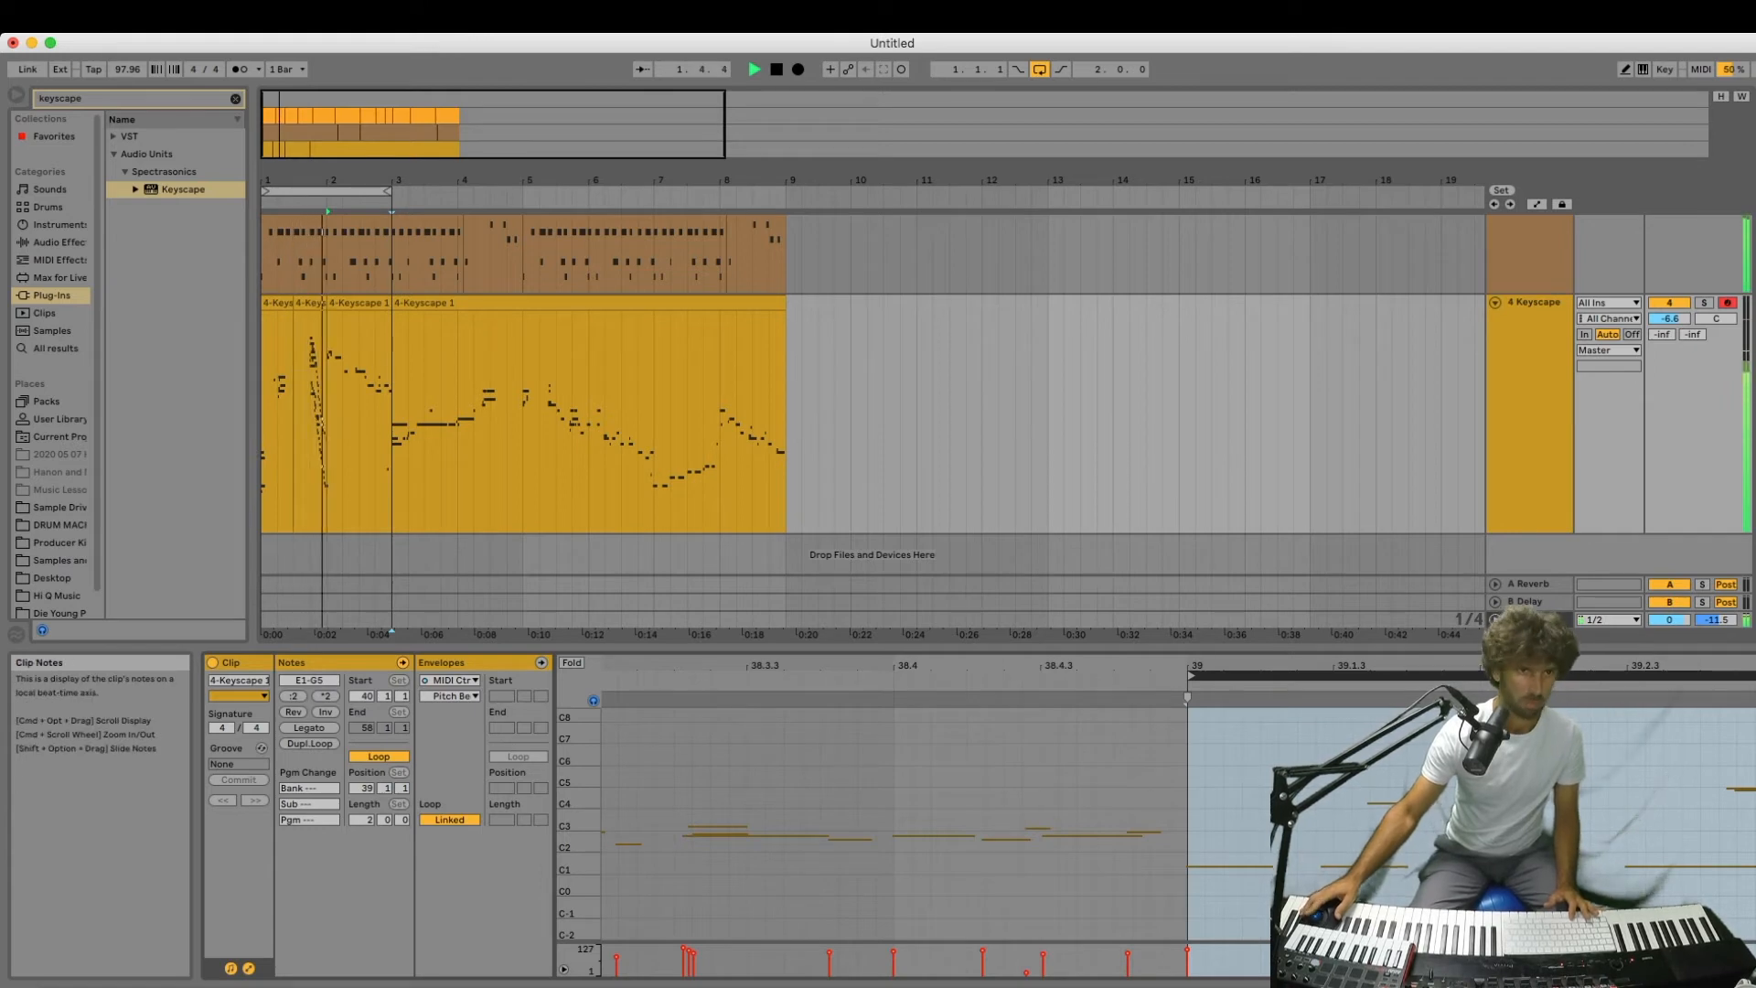
Lower the Keyscape track's volume to -14.9 and pan it to 17R, auditioning the comped bars.
left_click_drag(388, 180, 709, 468)
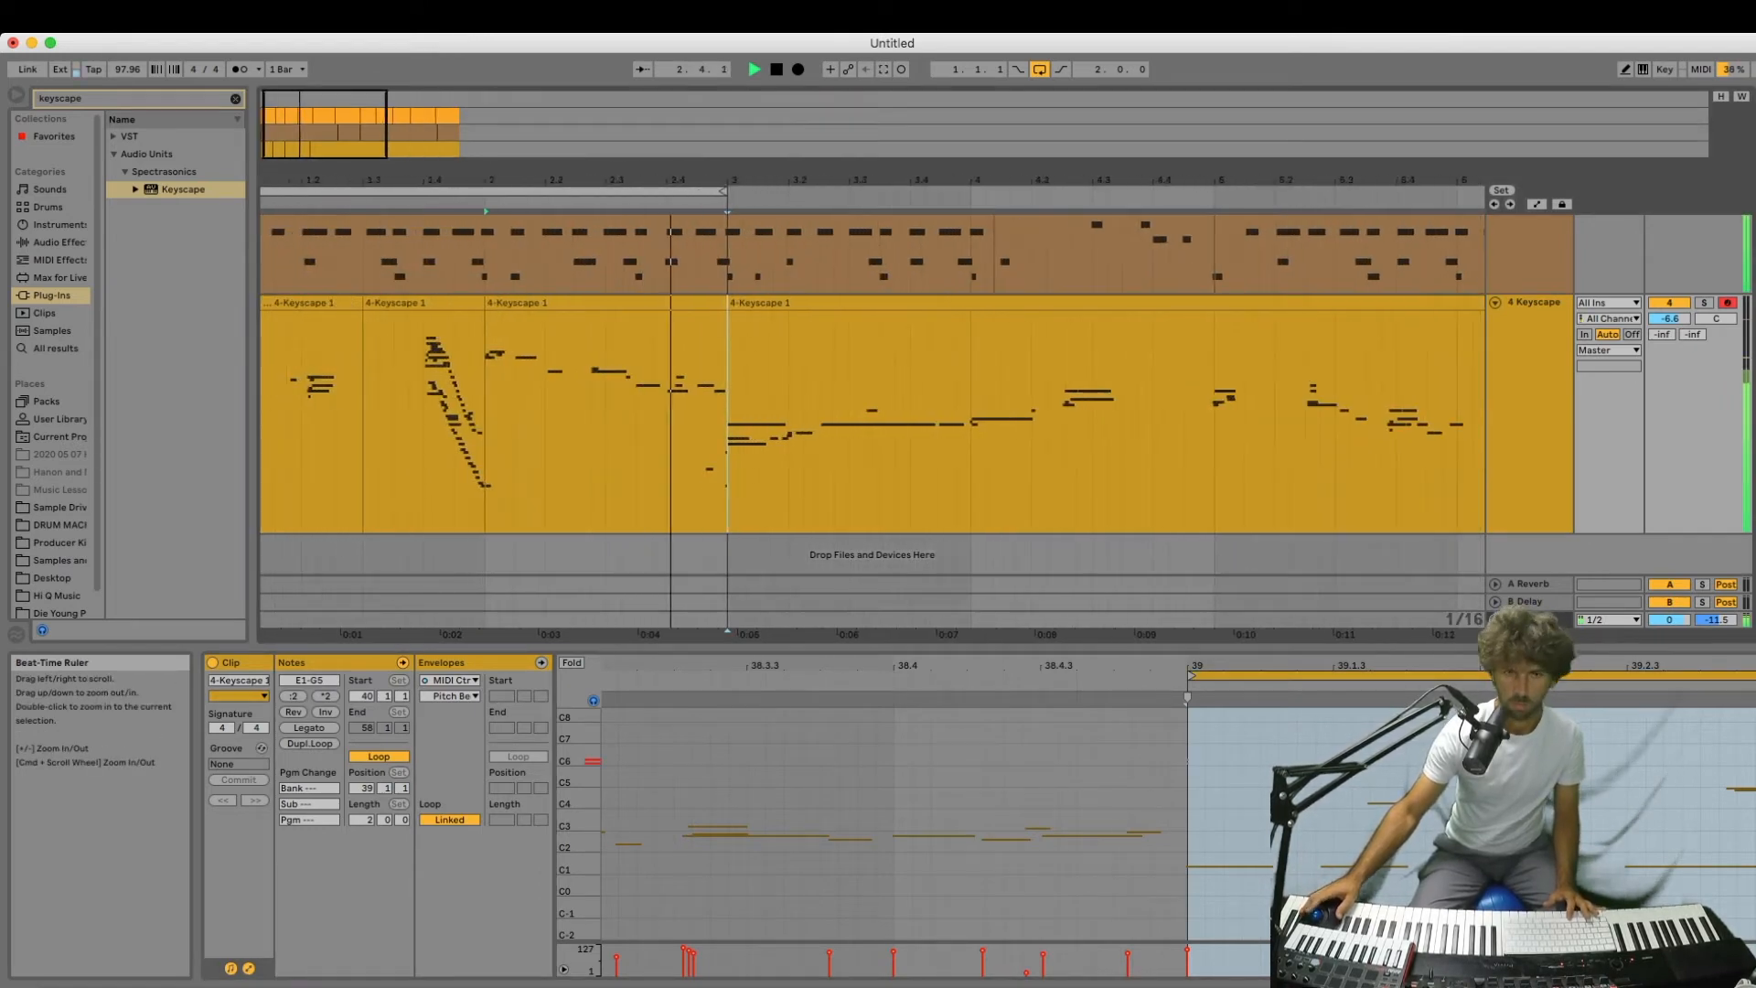
key("space")
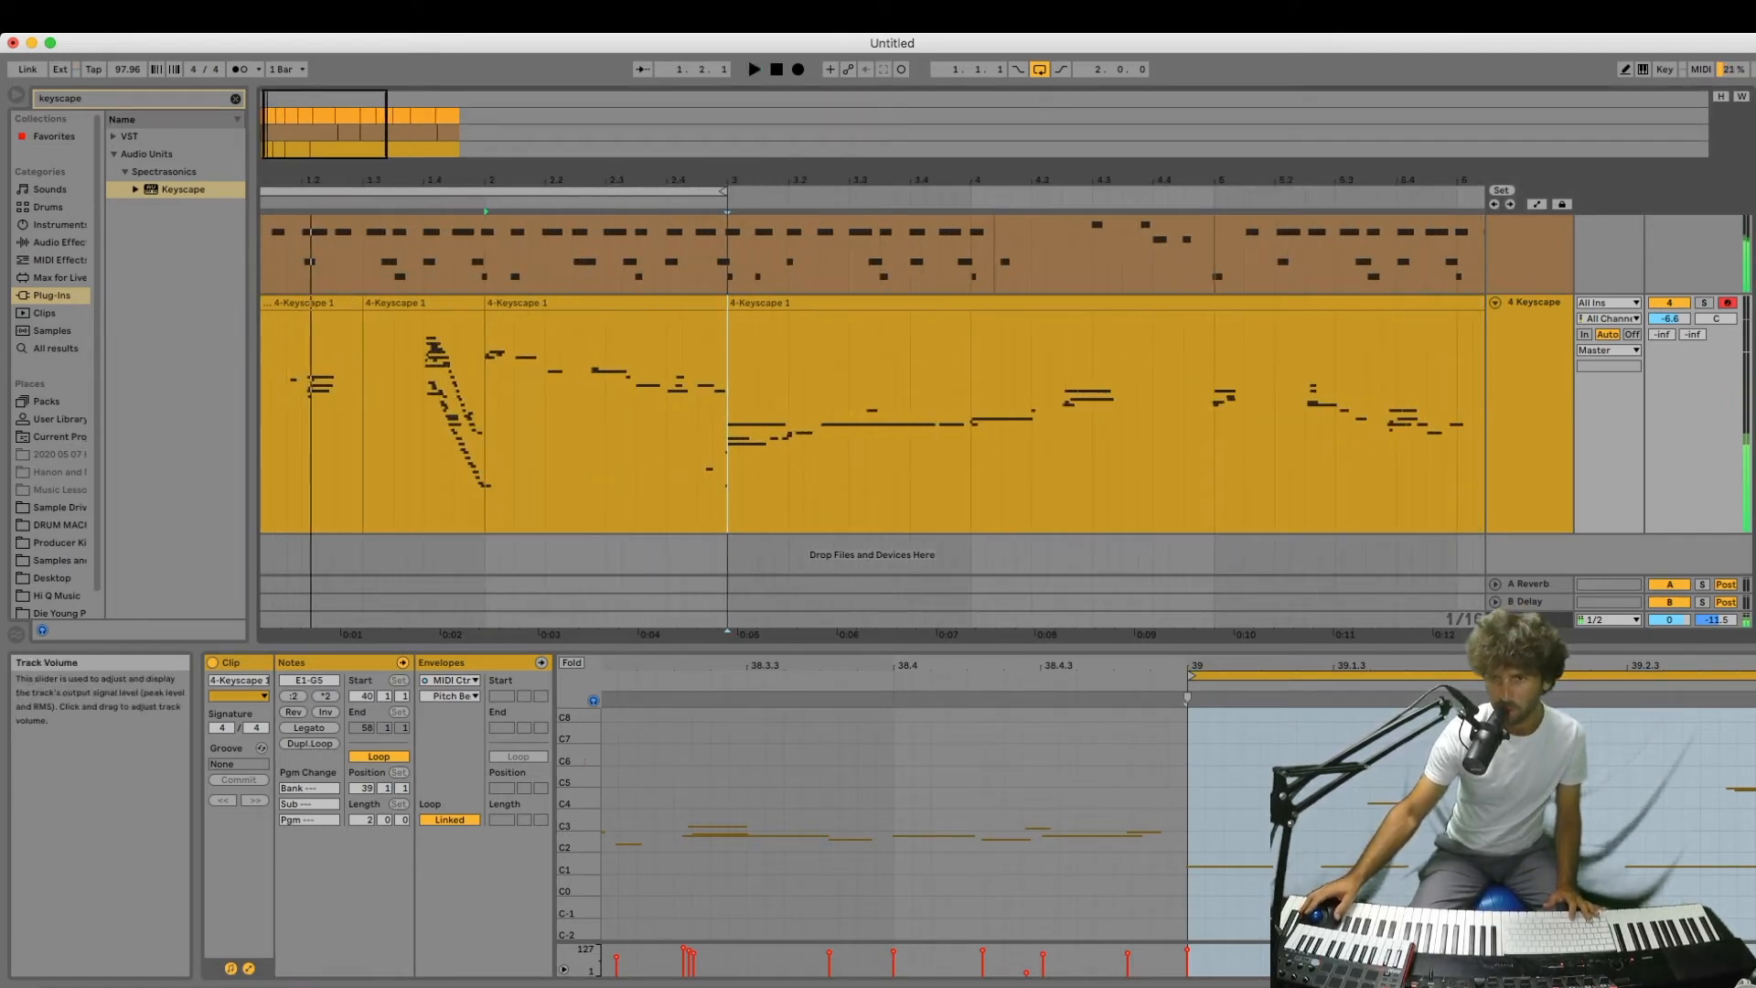
key("space")
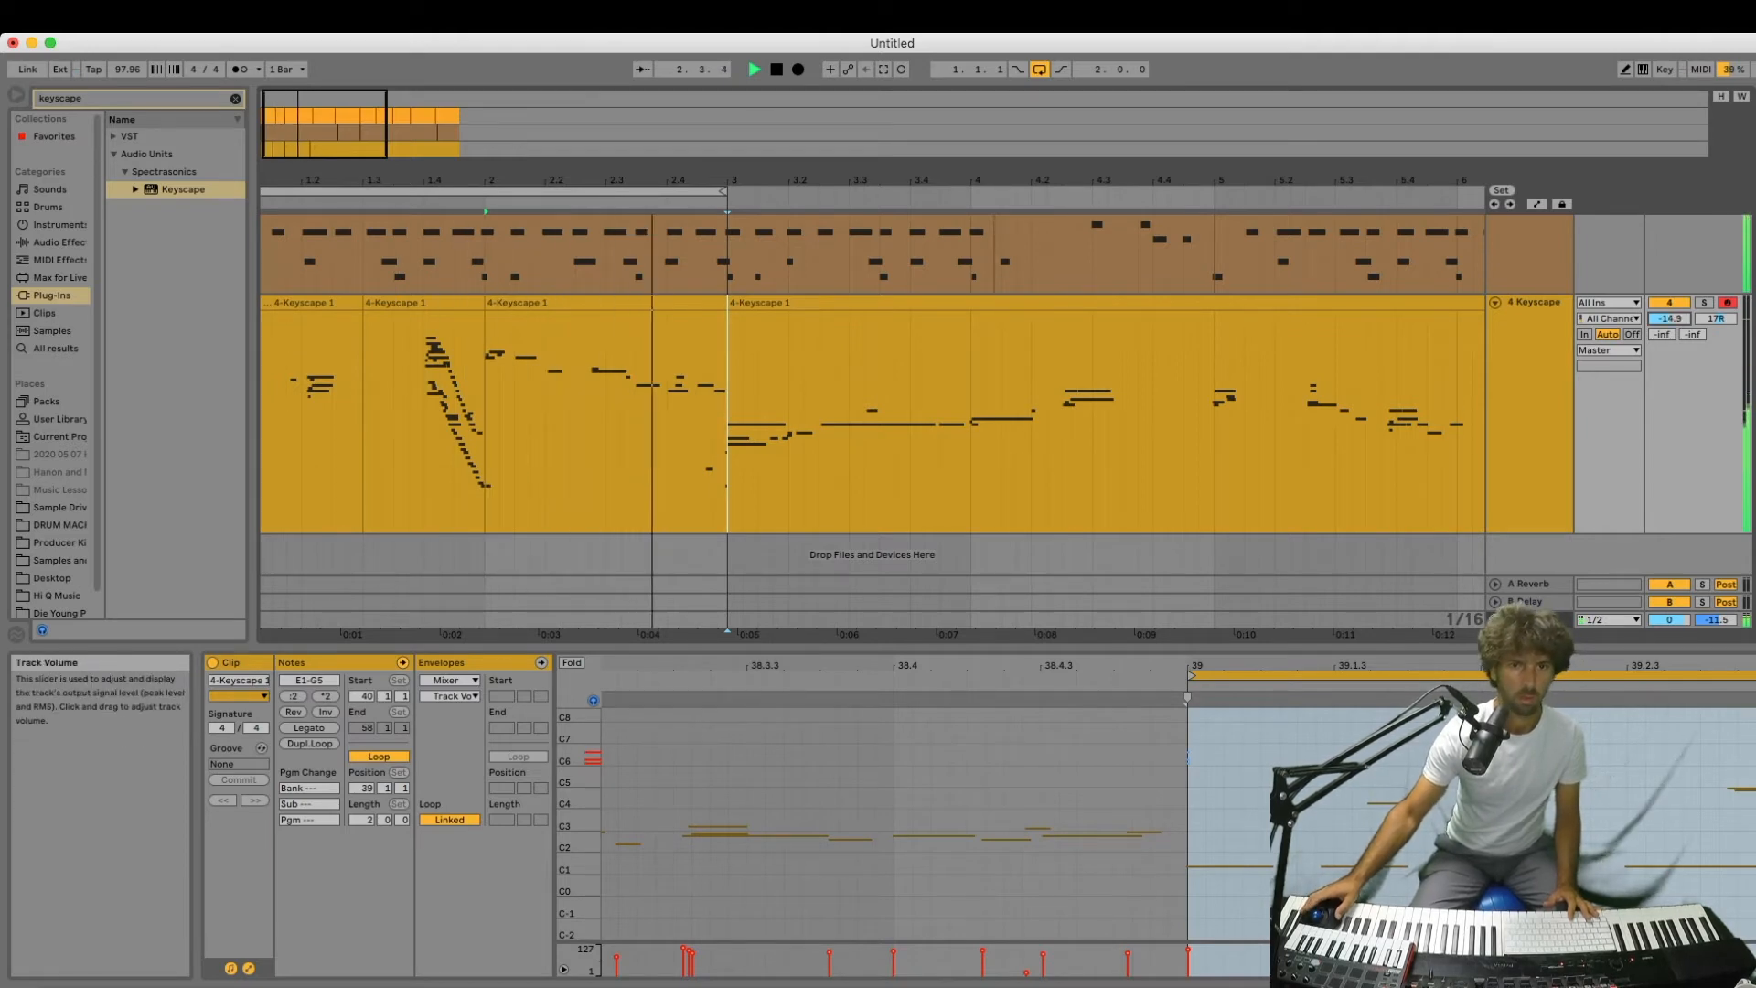
key("space")
Move the two-bar Arrangement loop to 3.1.1 and split the remaining Keyscape clip at bar 5.
left_click(267, 192)
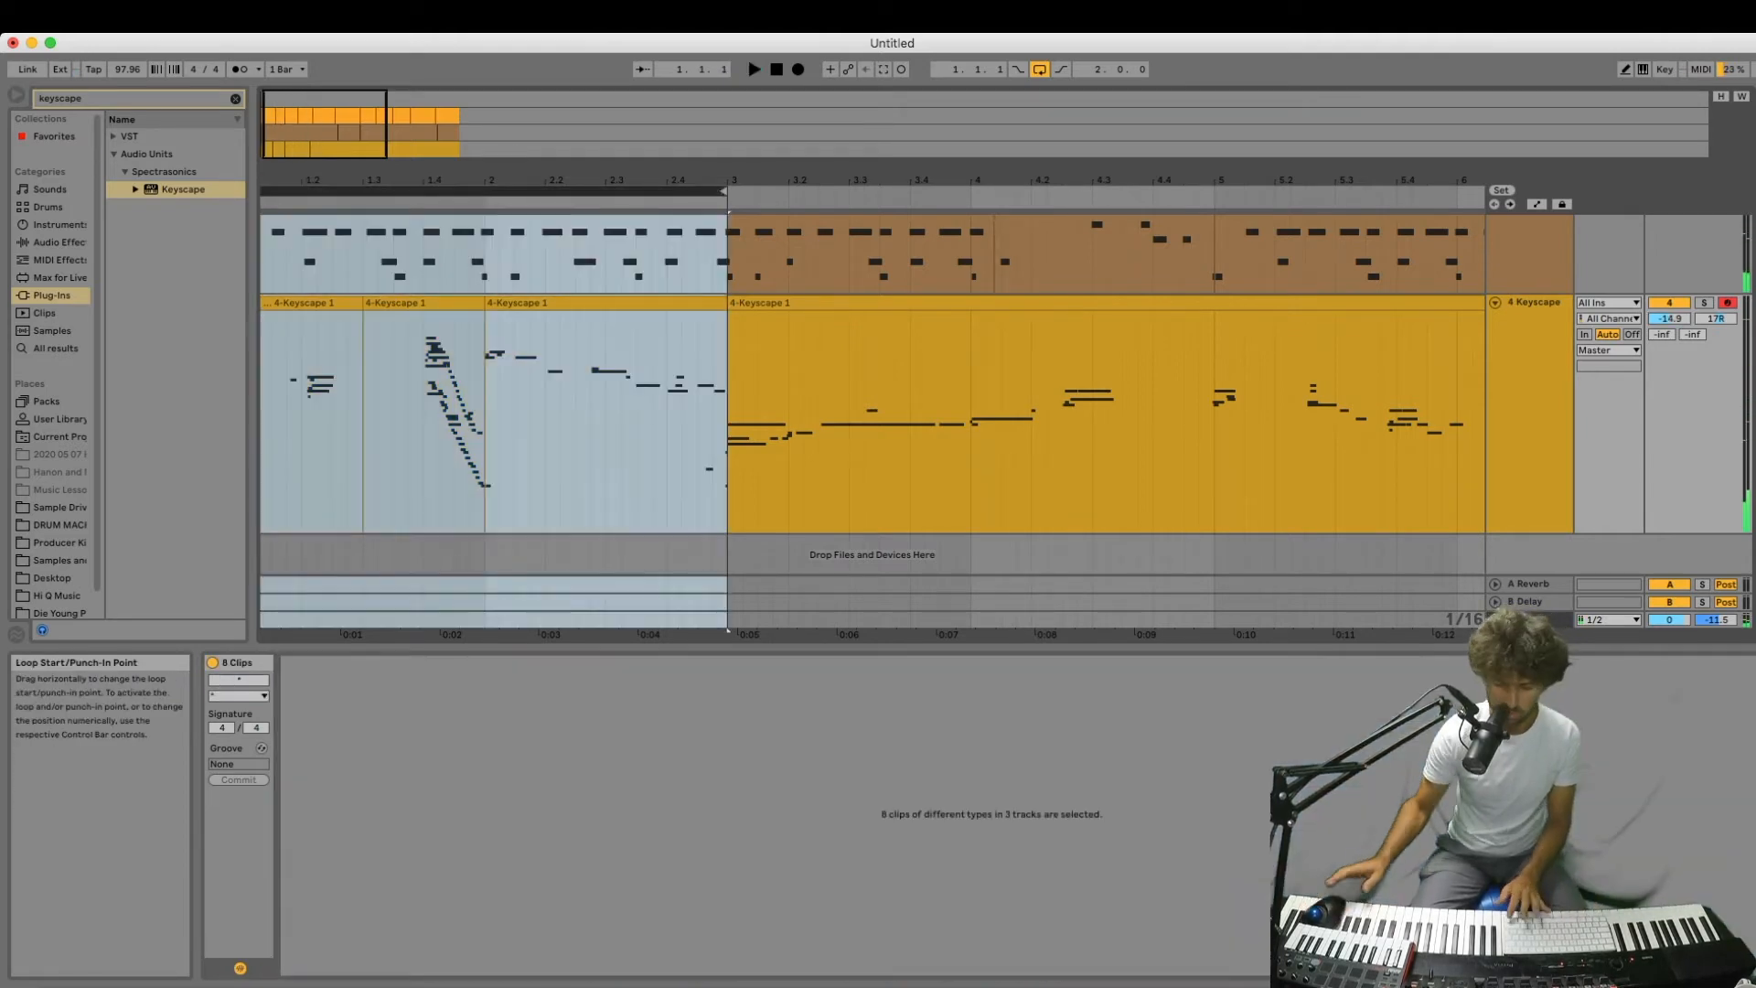
key("Up")
key("space")
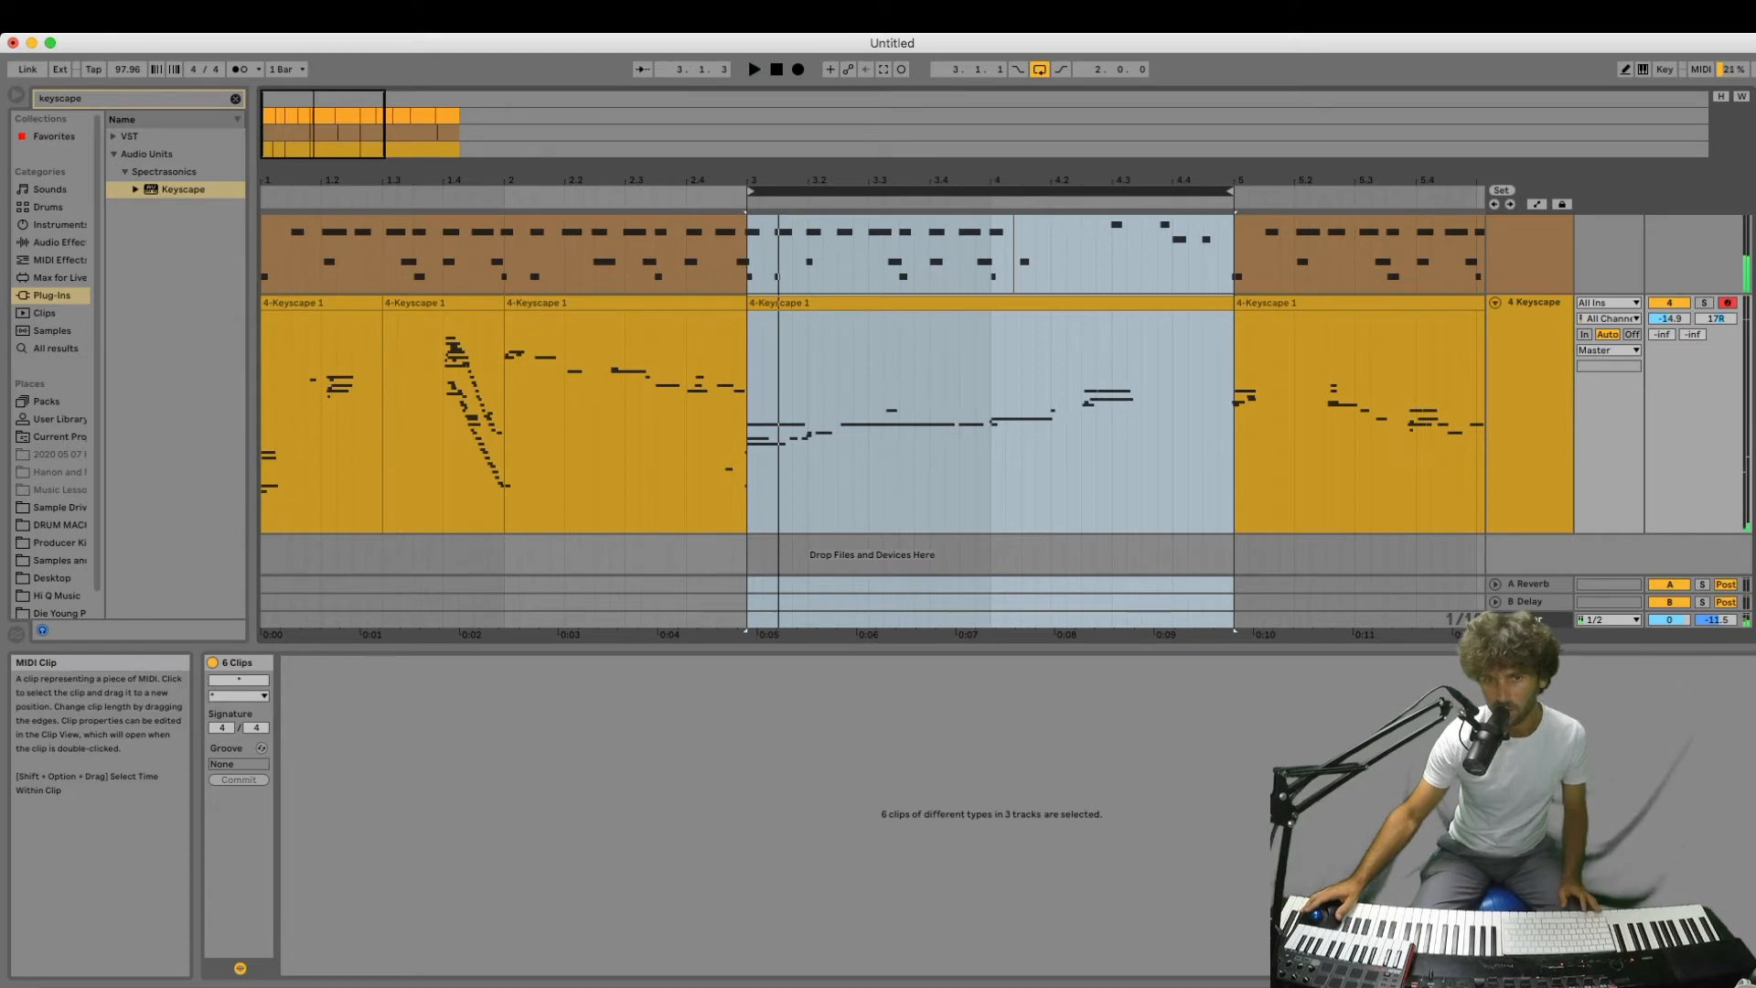
Examine the notes of the Keyscape clip at bar 2 and of the half-bar clip before it.
left_click(622, 303)
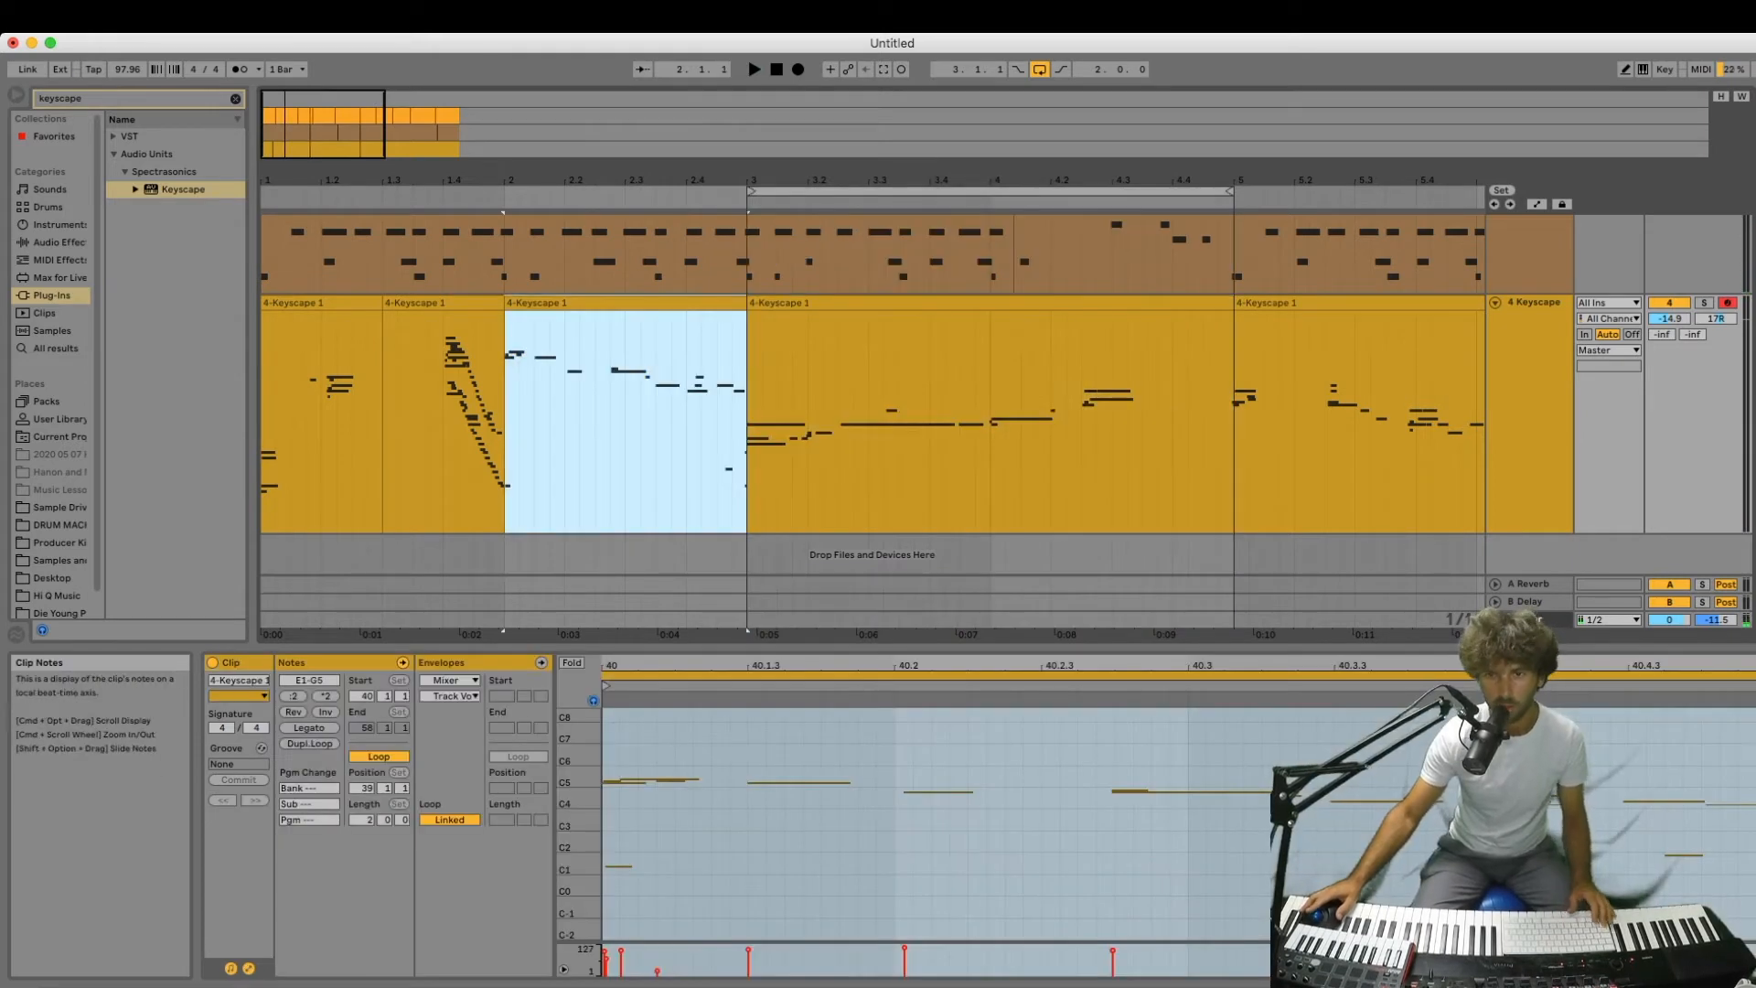
left_click(325, 303, "shift")
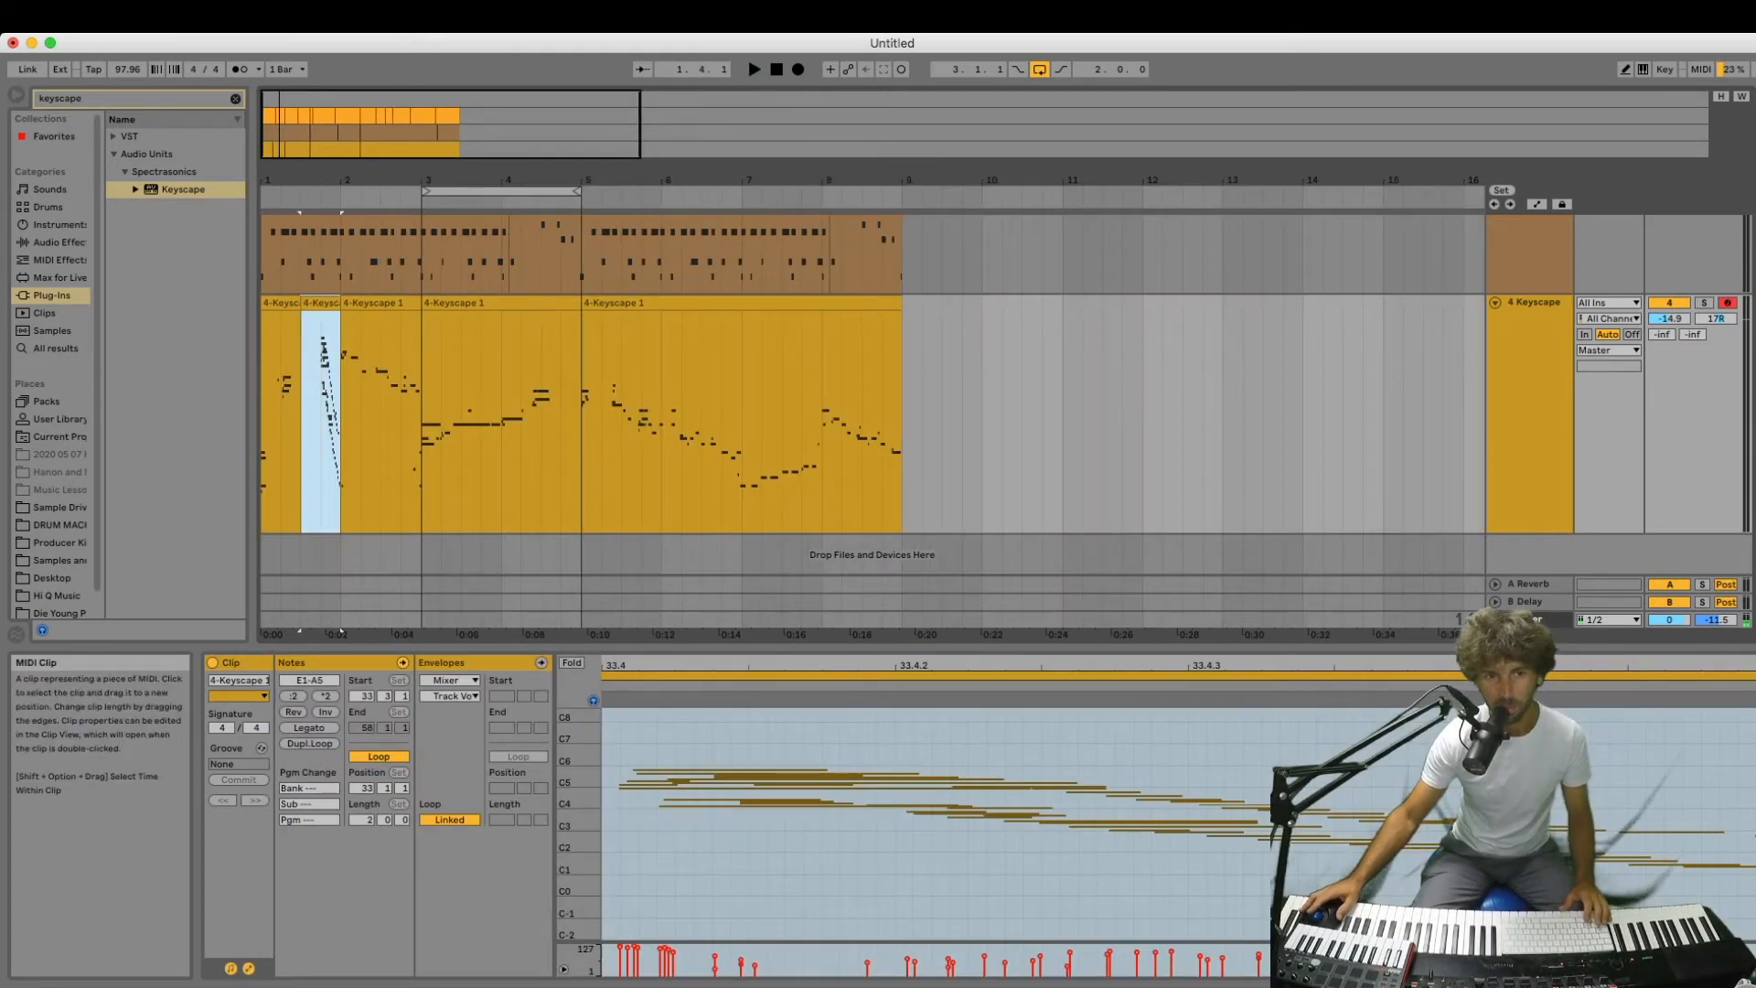
Swap the Keyscape clips of bars 1–2 with the two-bar clip at bar 3, parking them past bar 9 in between.
left_click(379, 303)
left_click(280, 303, "shift")
left_click_drag(280, 303, 942, 303)
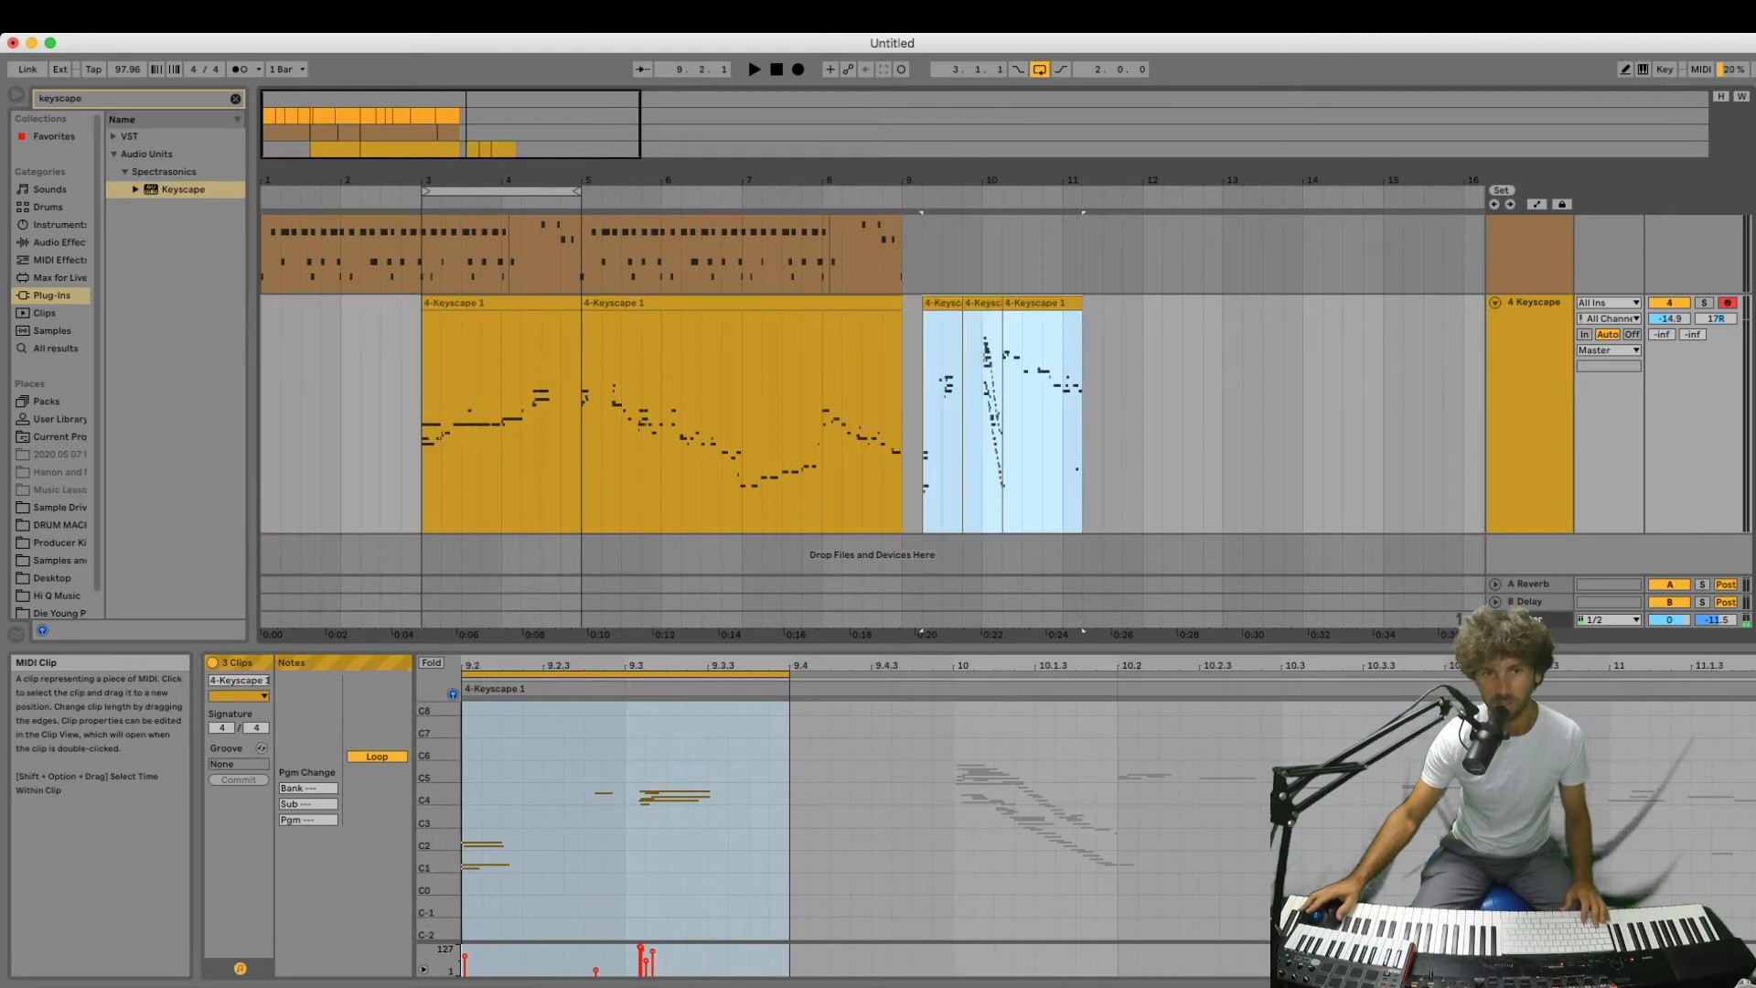
left_click_drag(467, 303, 305, 303)
left_click(942, 303)
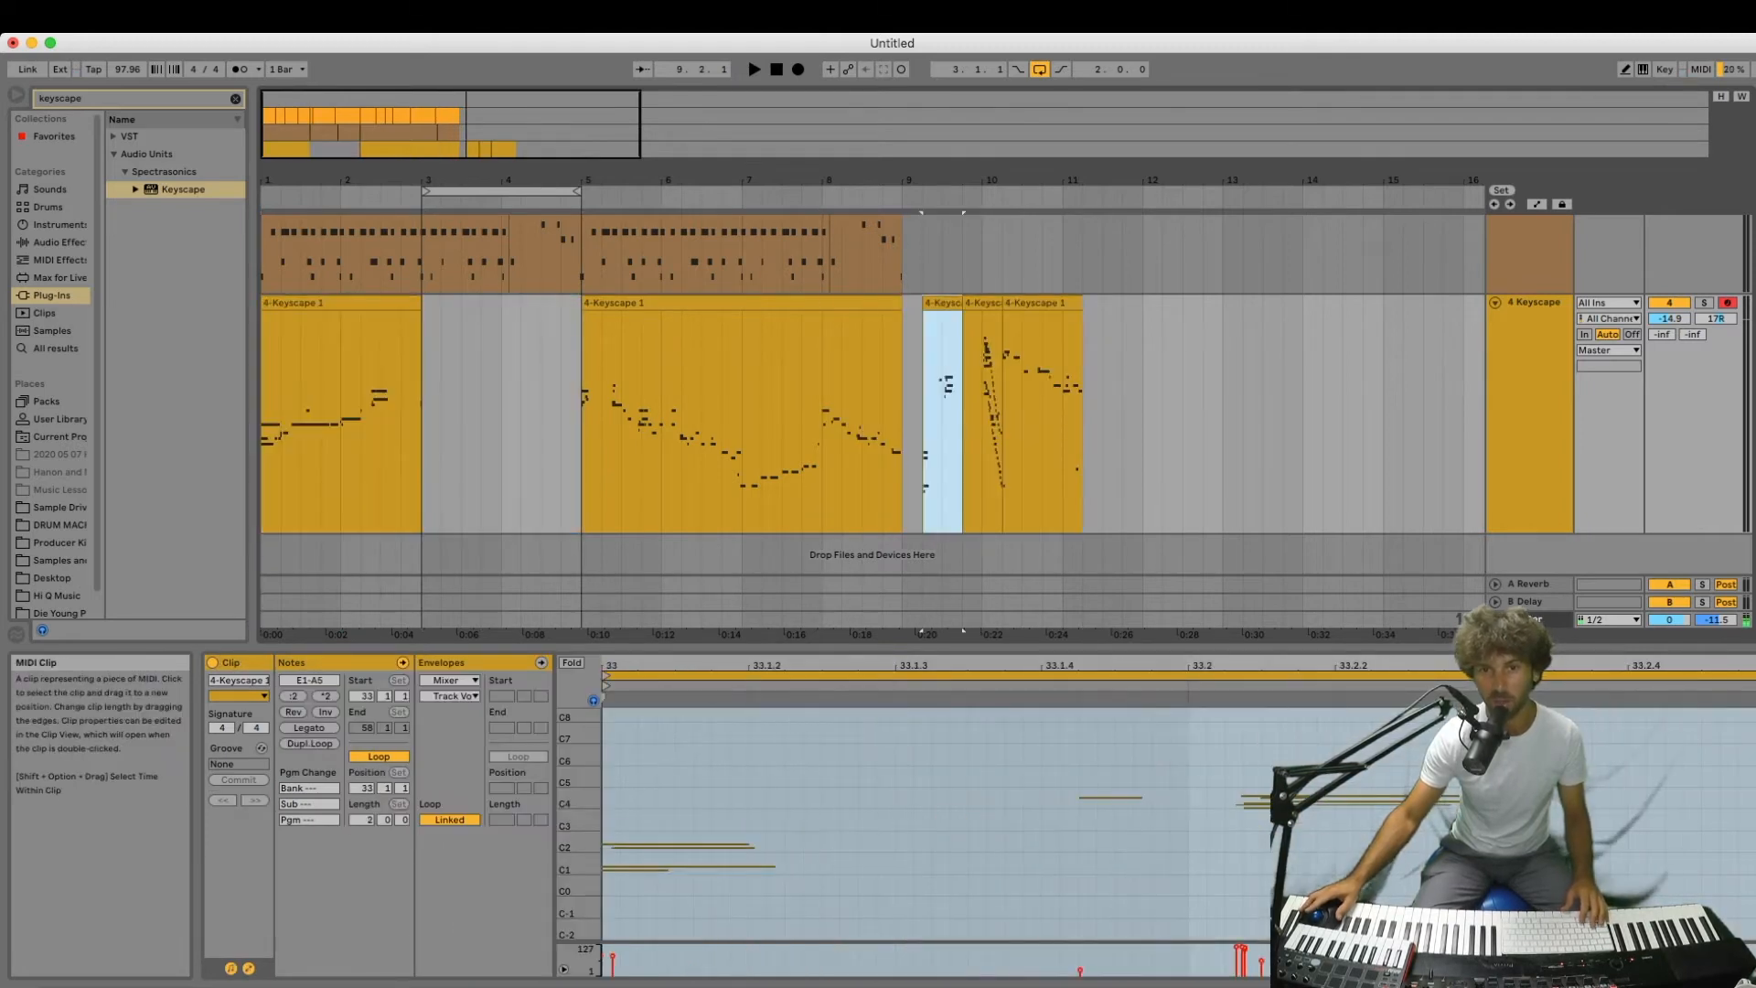
left_click(1043, 302, "shift")
left_click_drag(1043, 302, 542, 302)
Extend the Arrangement loop to four bars starting at 1.1.1 and audition the swapped Keyscape clips.
left_click_drag(426, 191, 263, 191)
key("space")
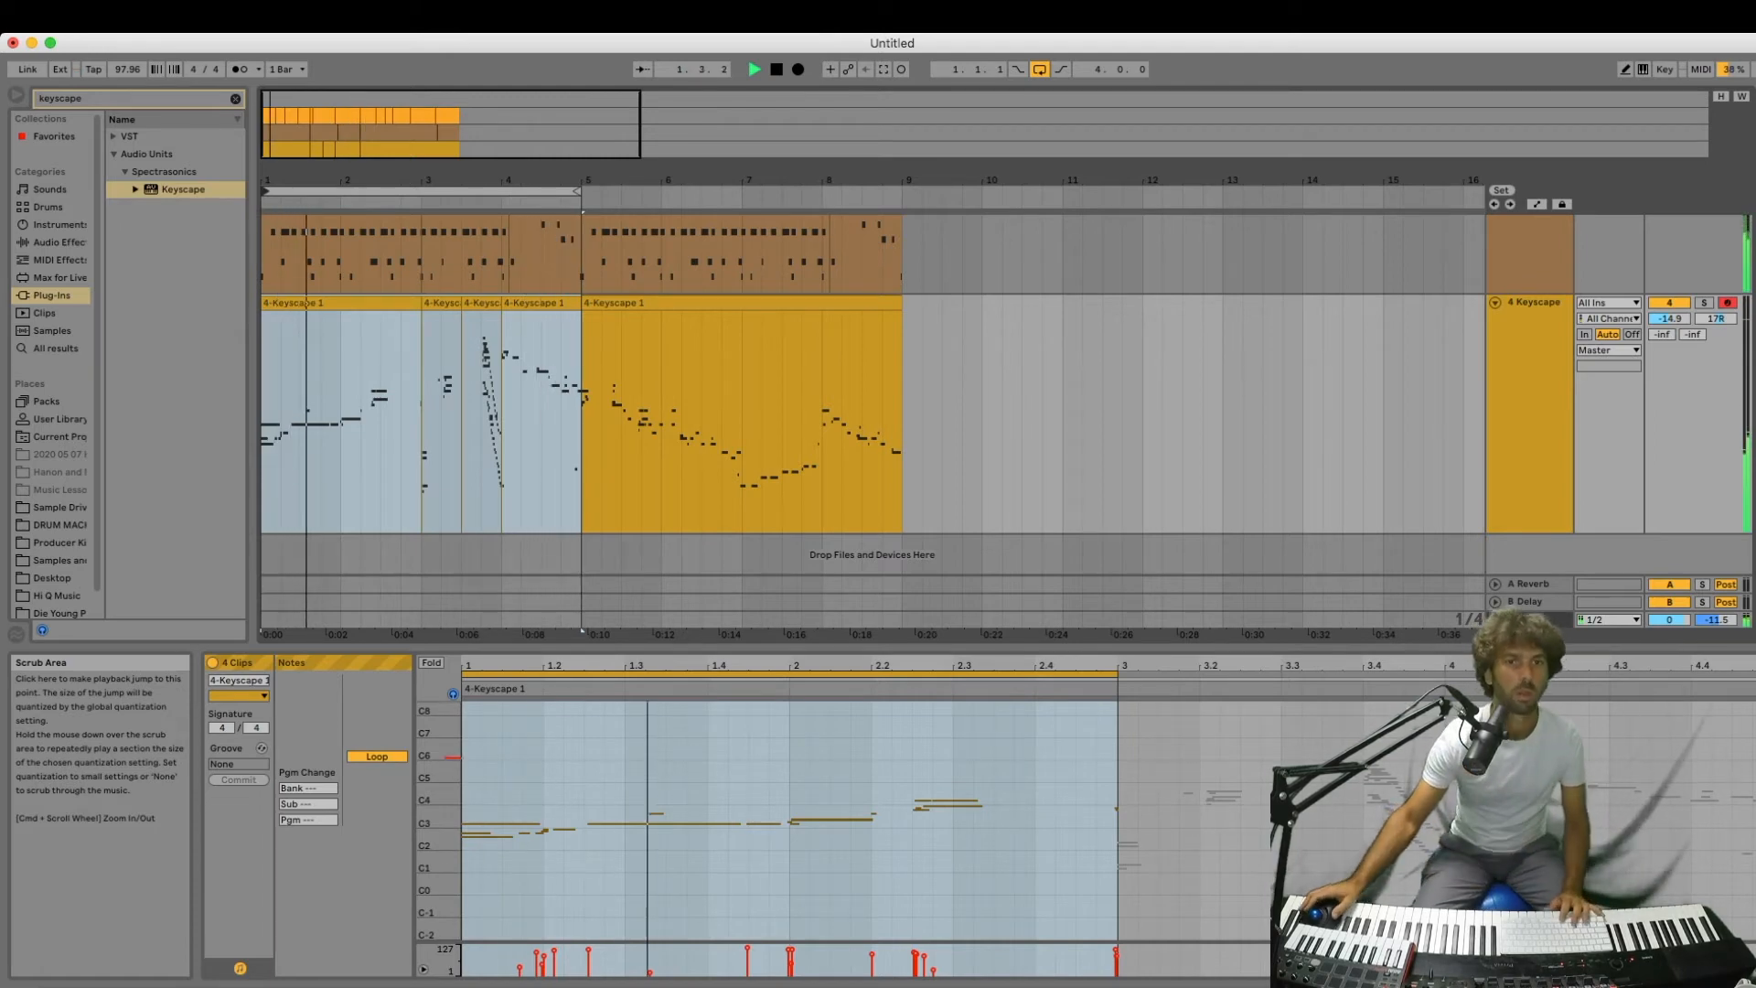
key("space")
Shift the four-bar Arrangement loop to 5.1.1 and audition the Keyscape clip that starts at bar 5.
left_click(267, 191)
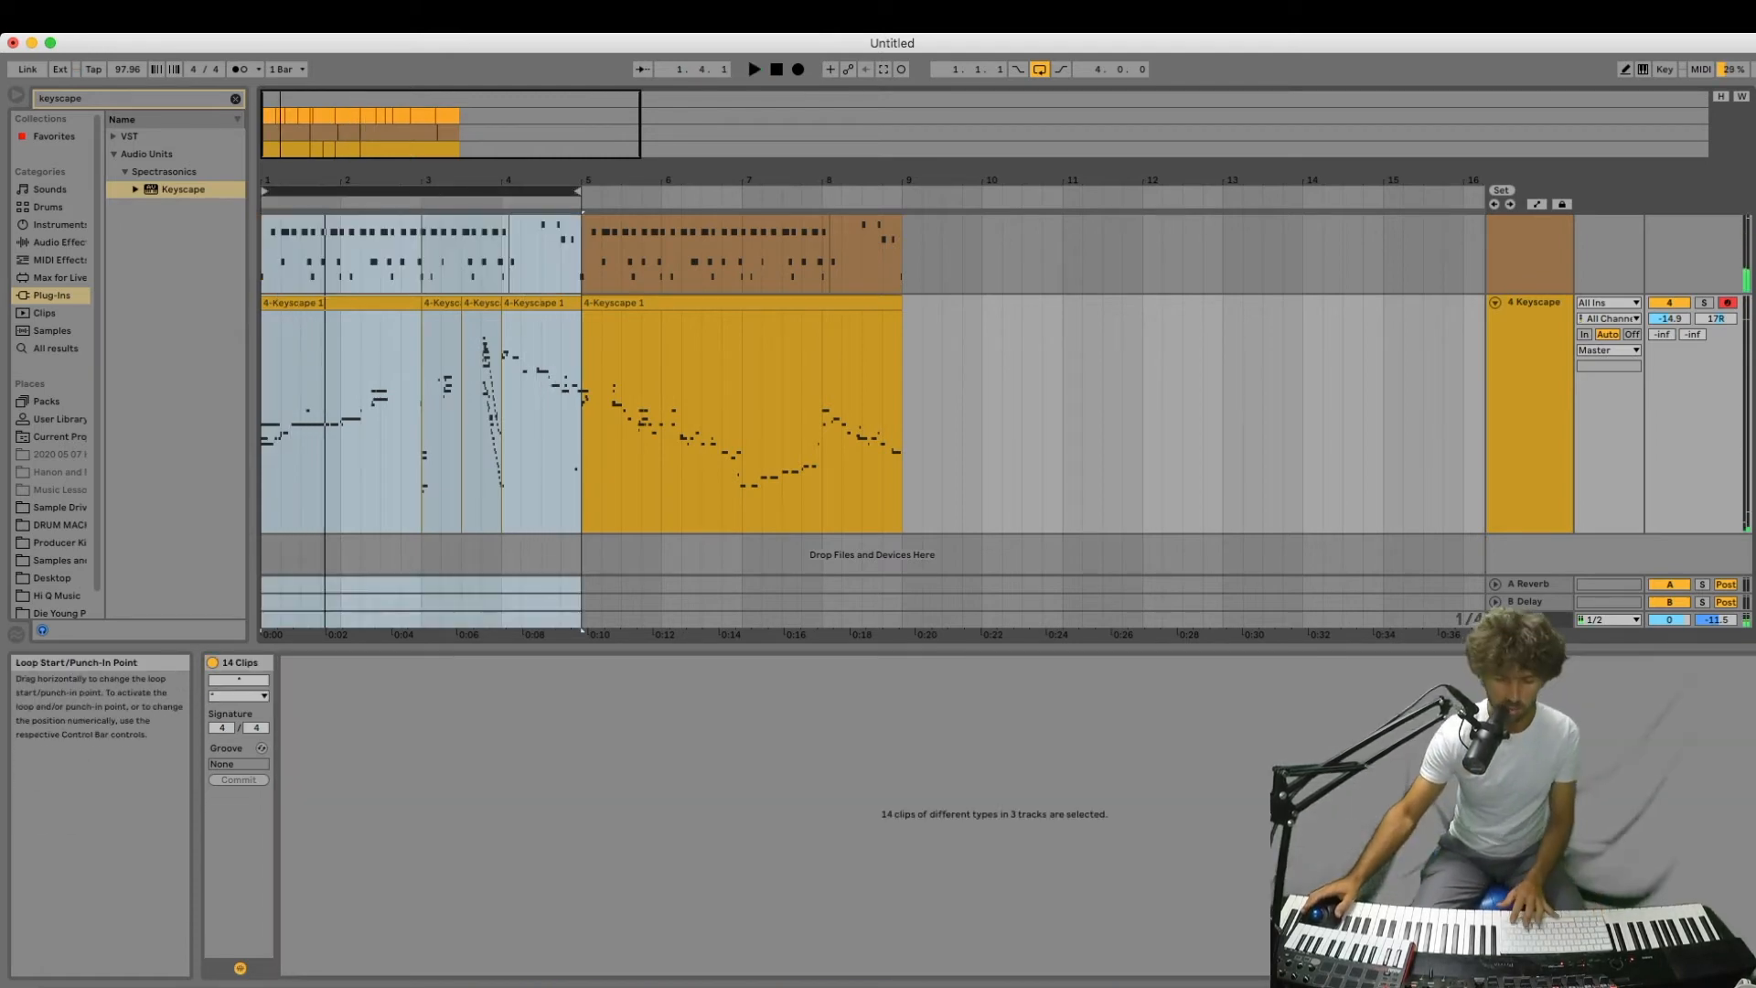
key("Up")
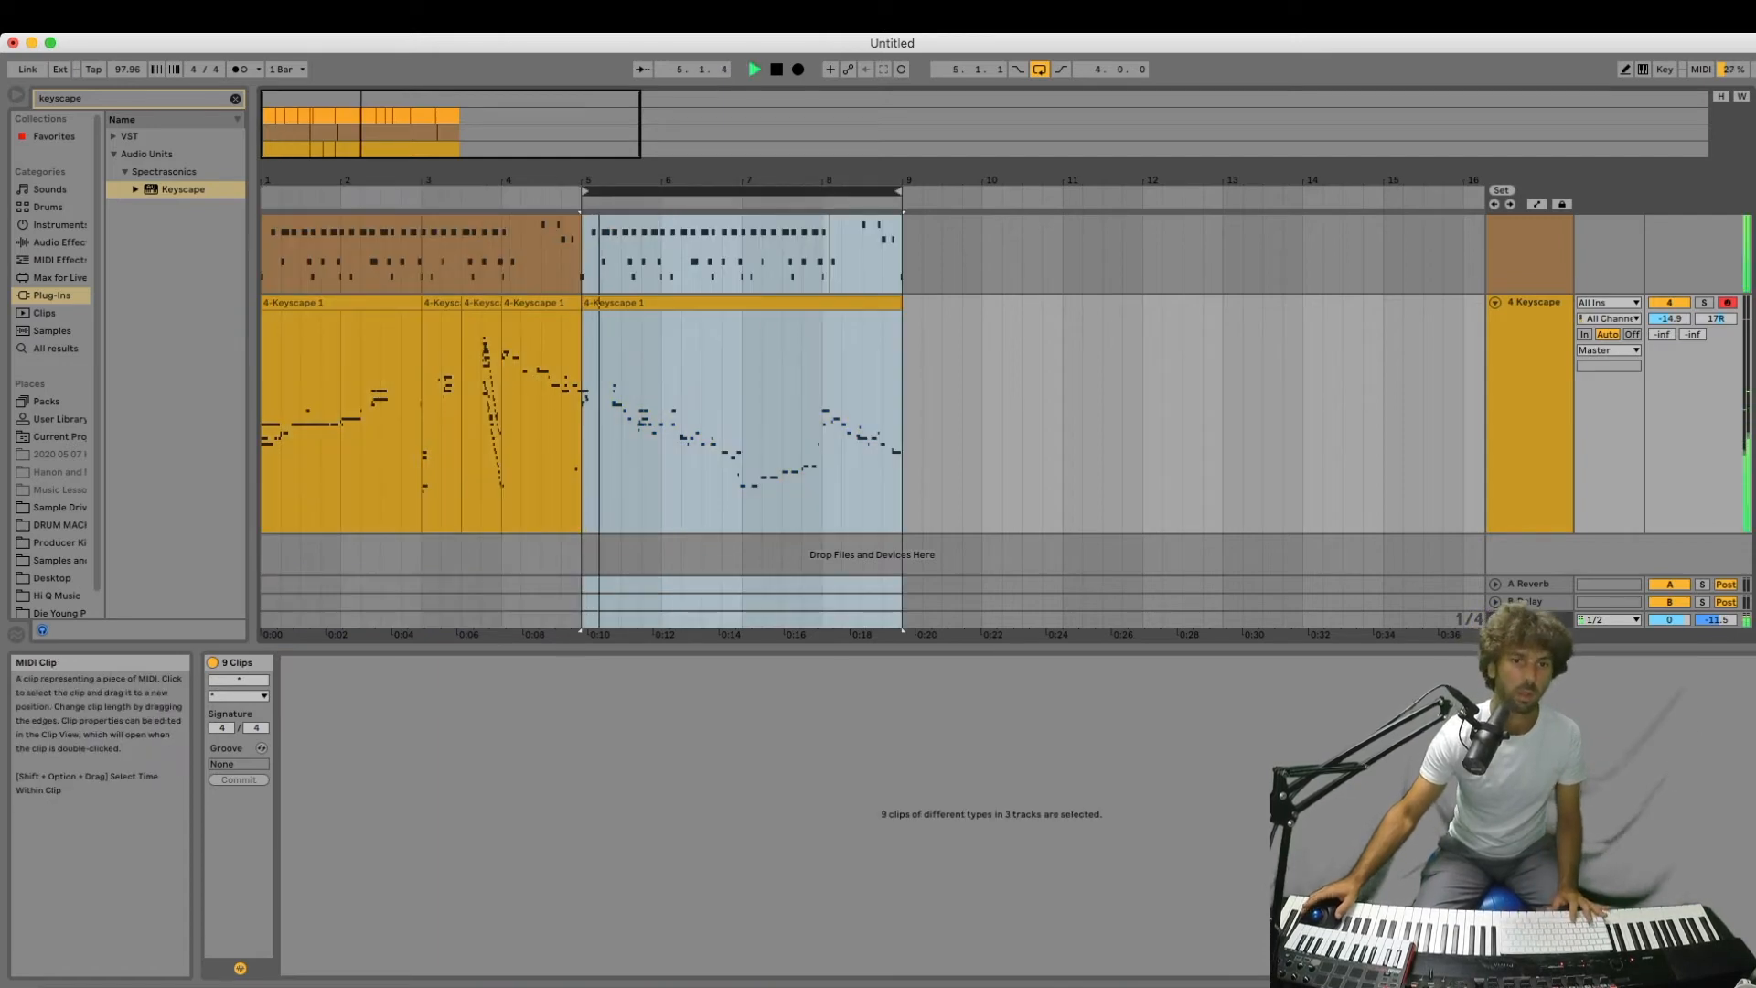
left_click(742, 303)
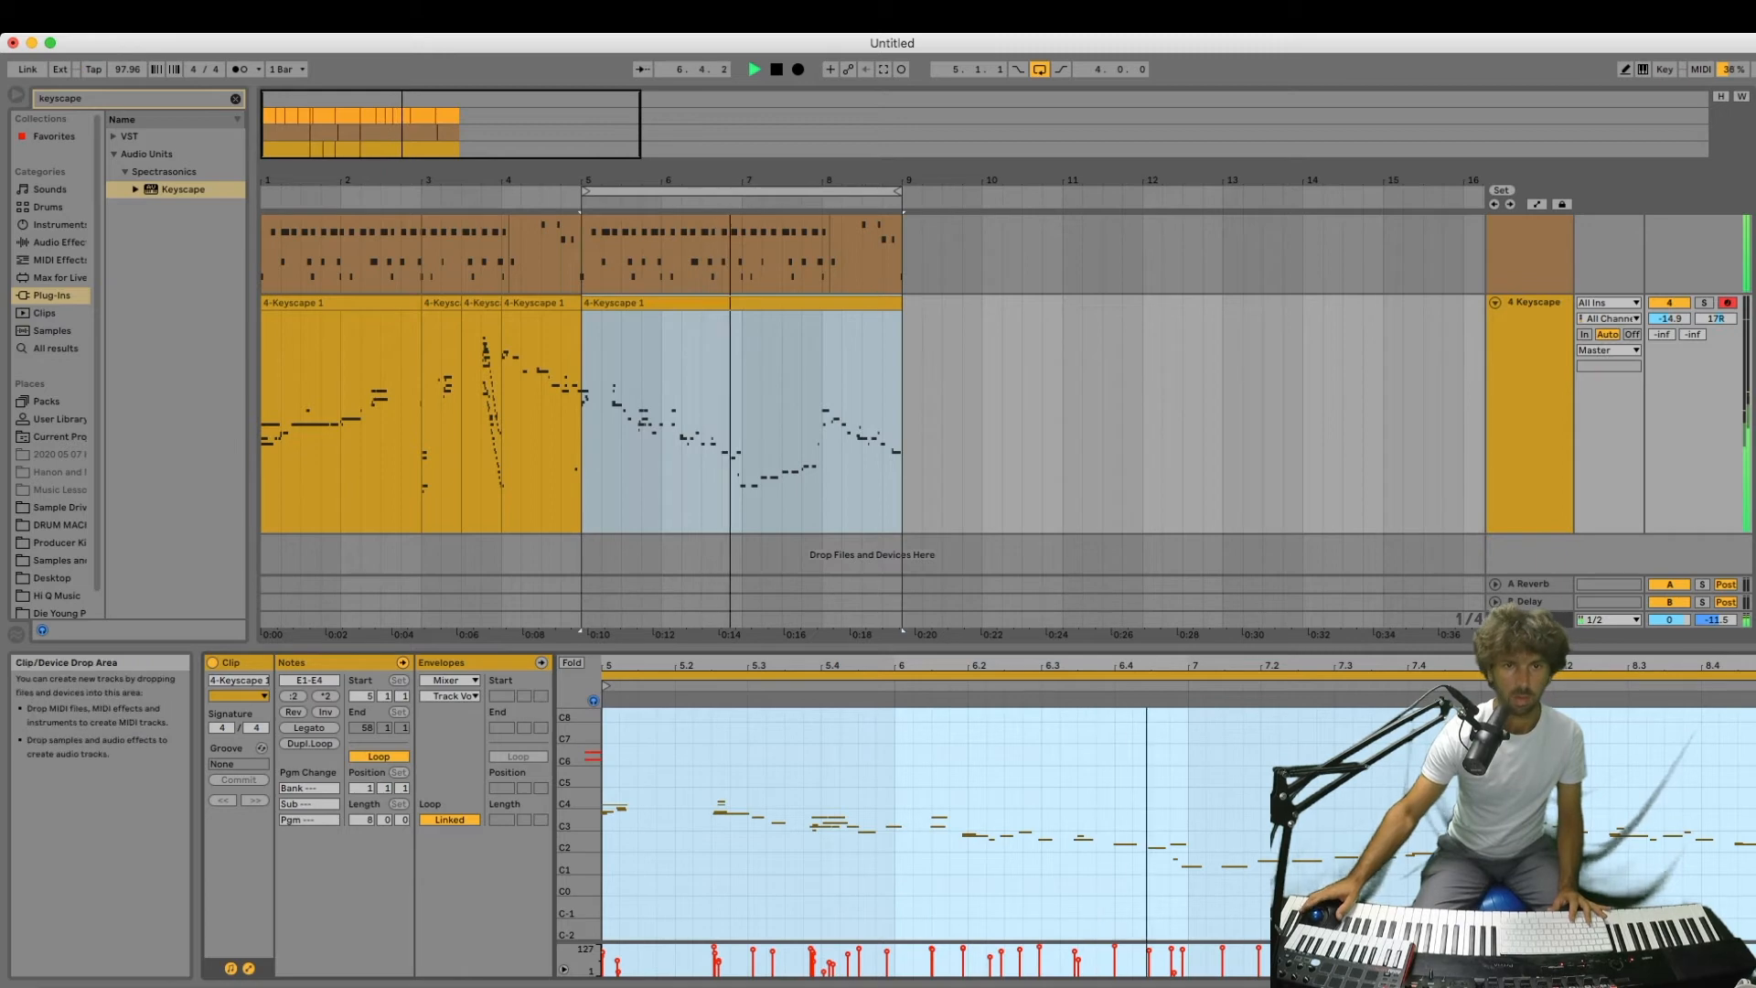
key("super+z")
key("super+z")
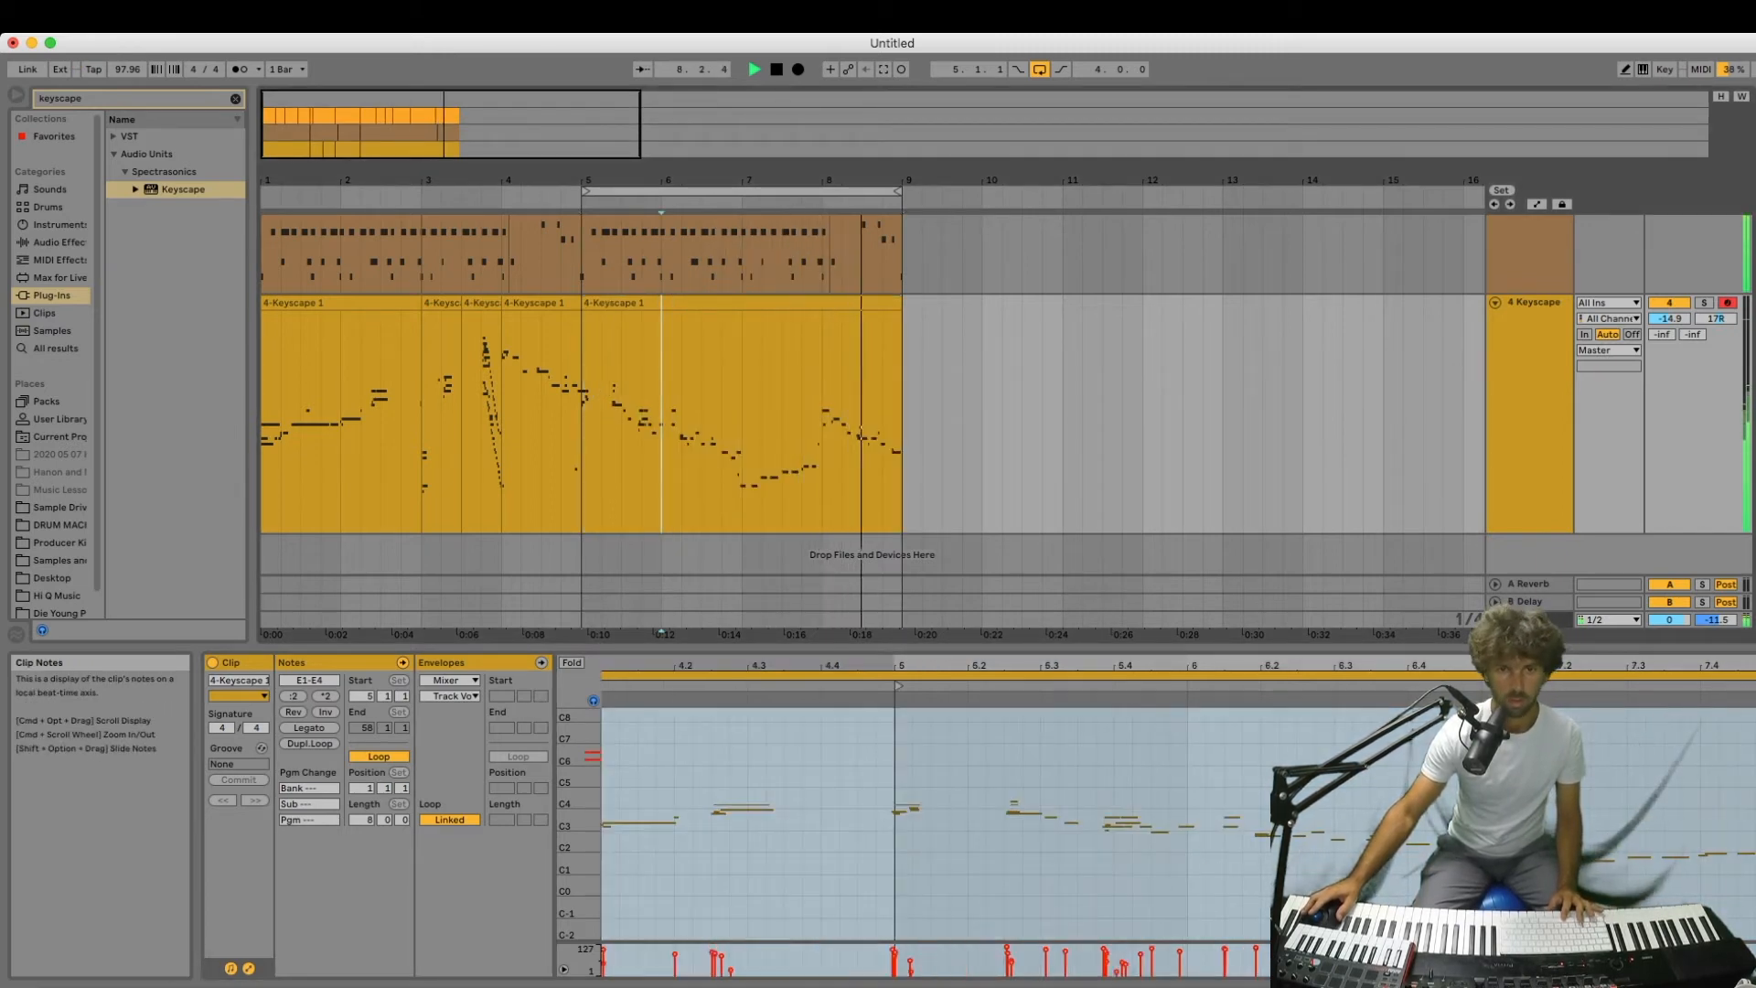
Split the Keyscape clip at bar 6 and at 7.2, and audition the section between the cuts.
left_click_drag(661, 421, 762, 420)
key("super+e")
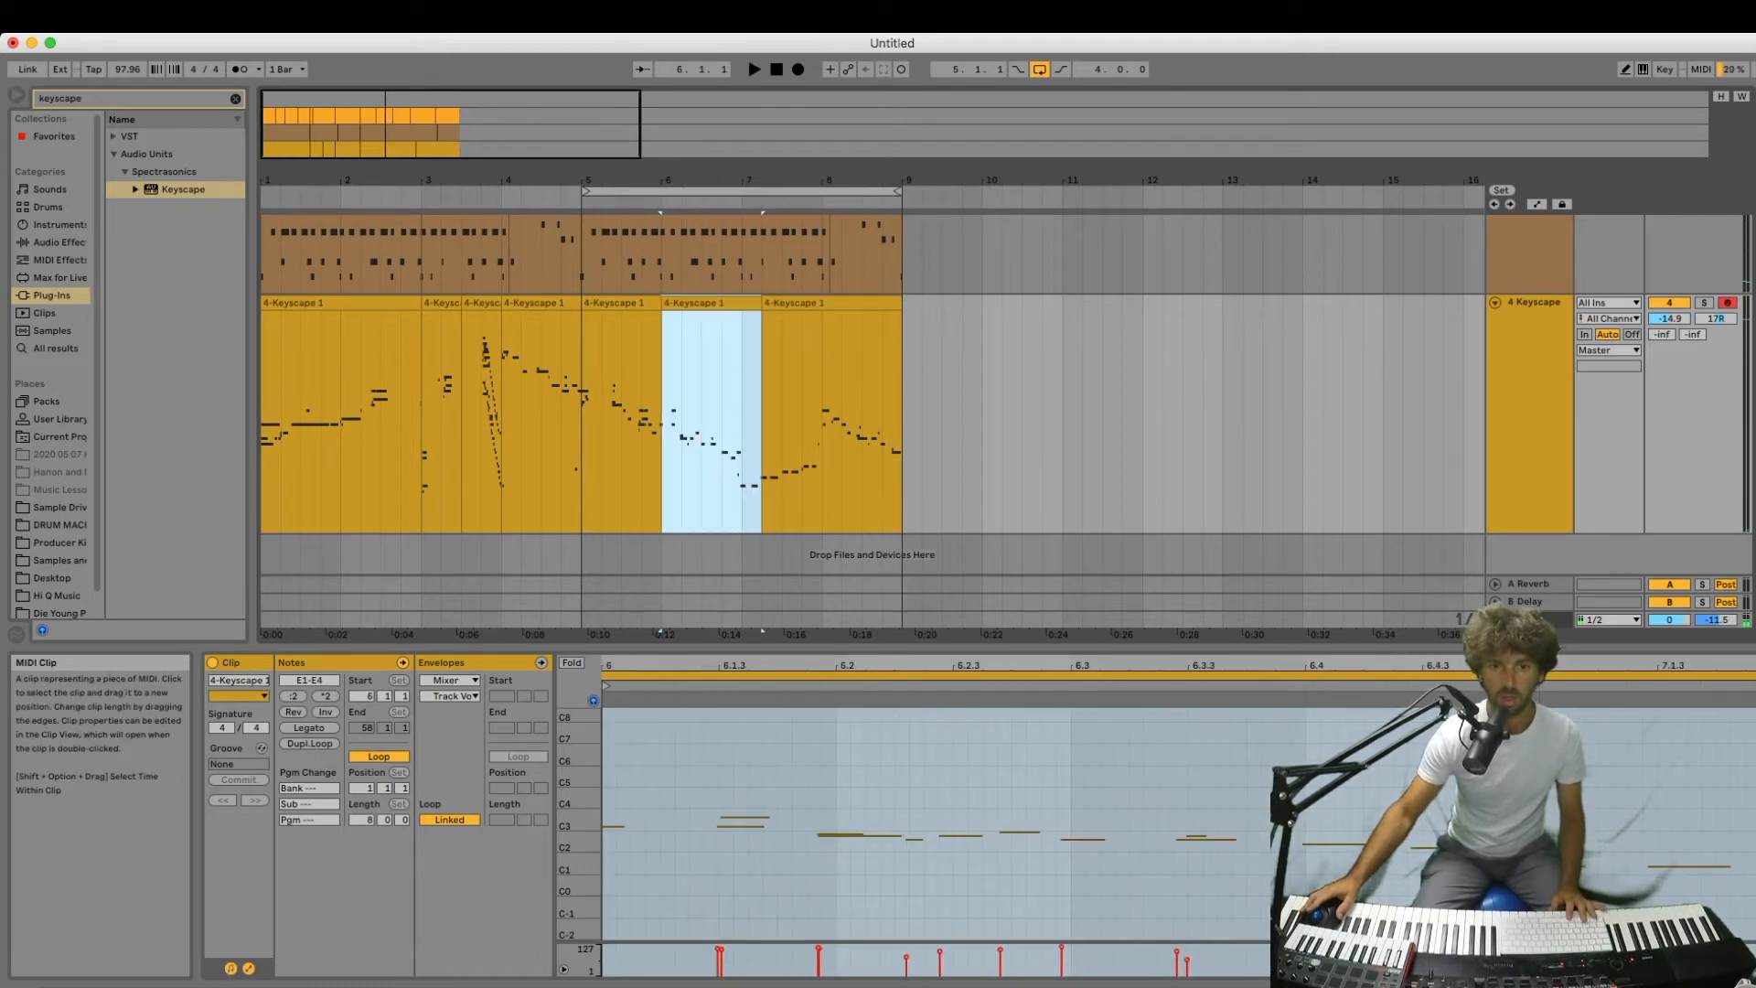
left_click_drag(806, 666, 807, 631)
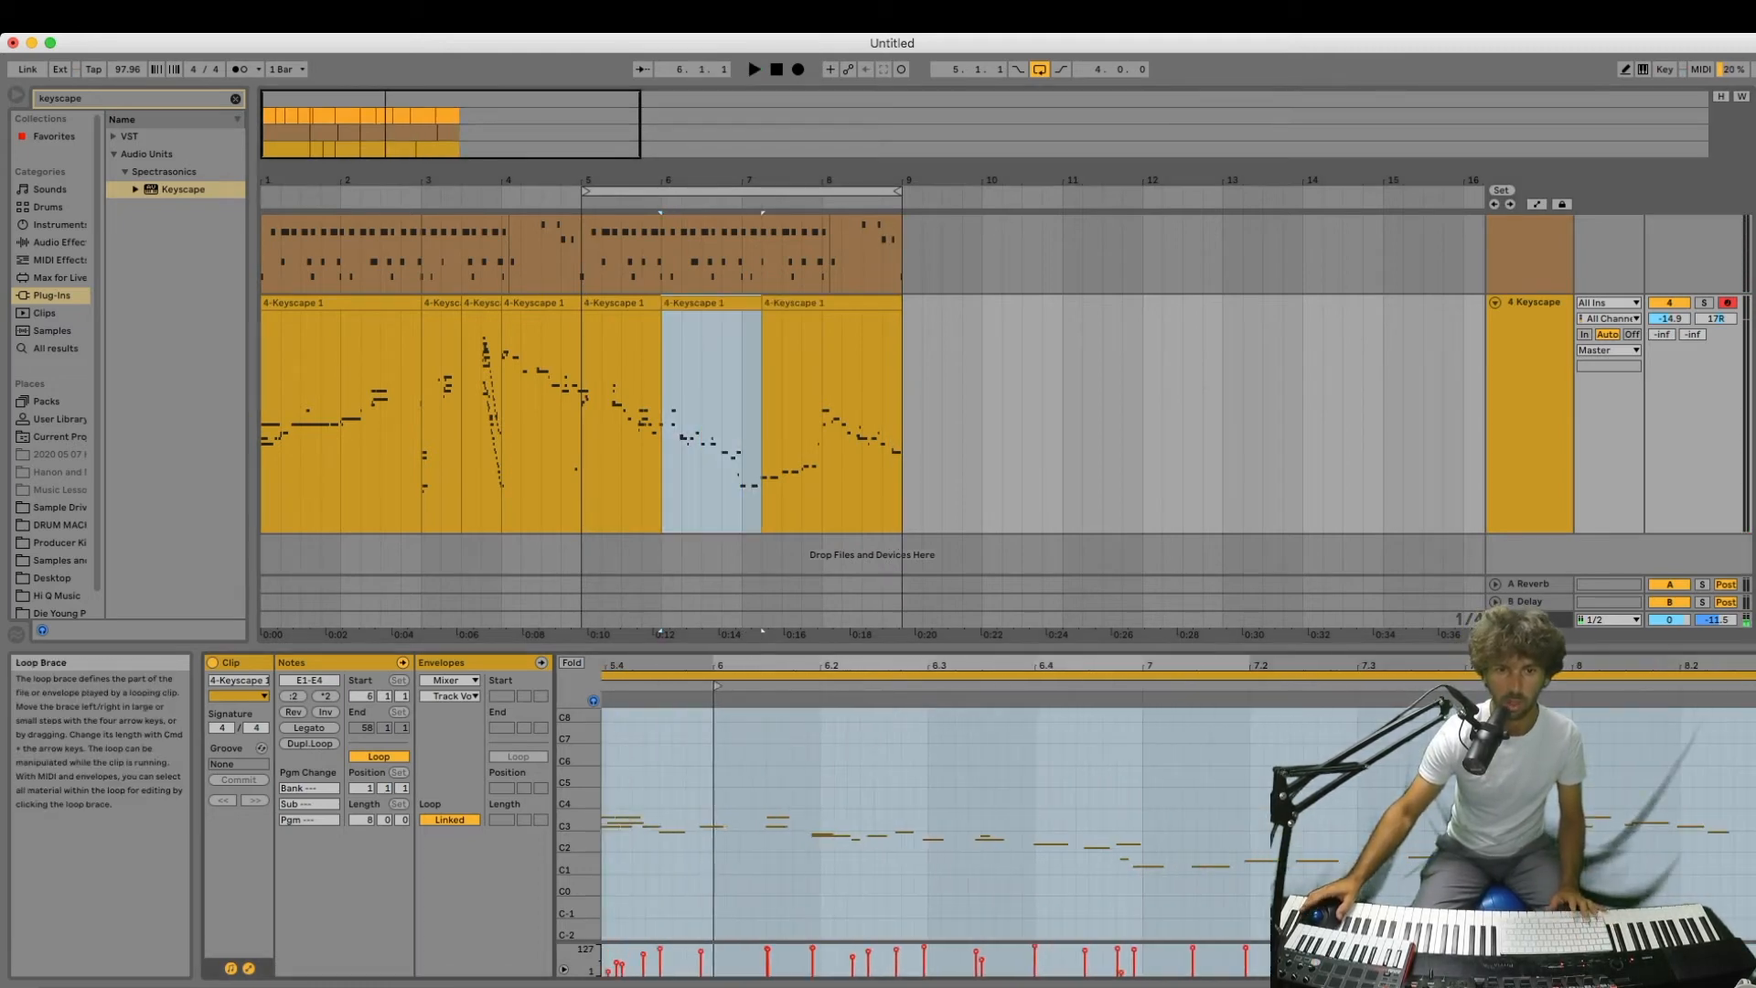
key("space")
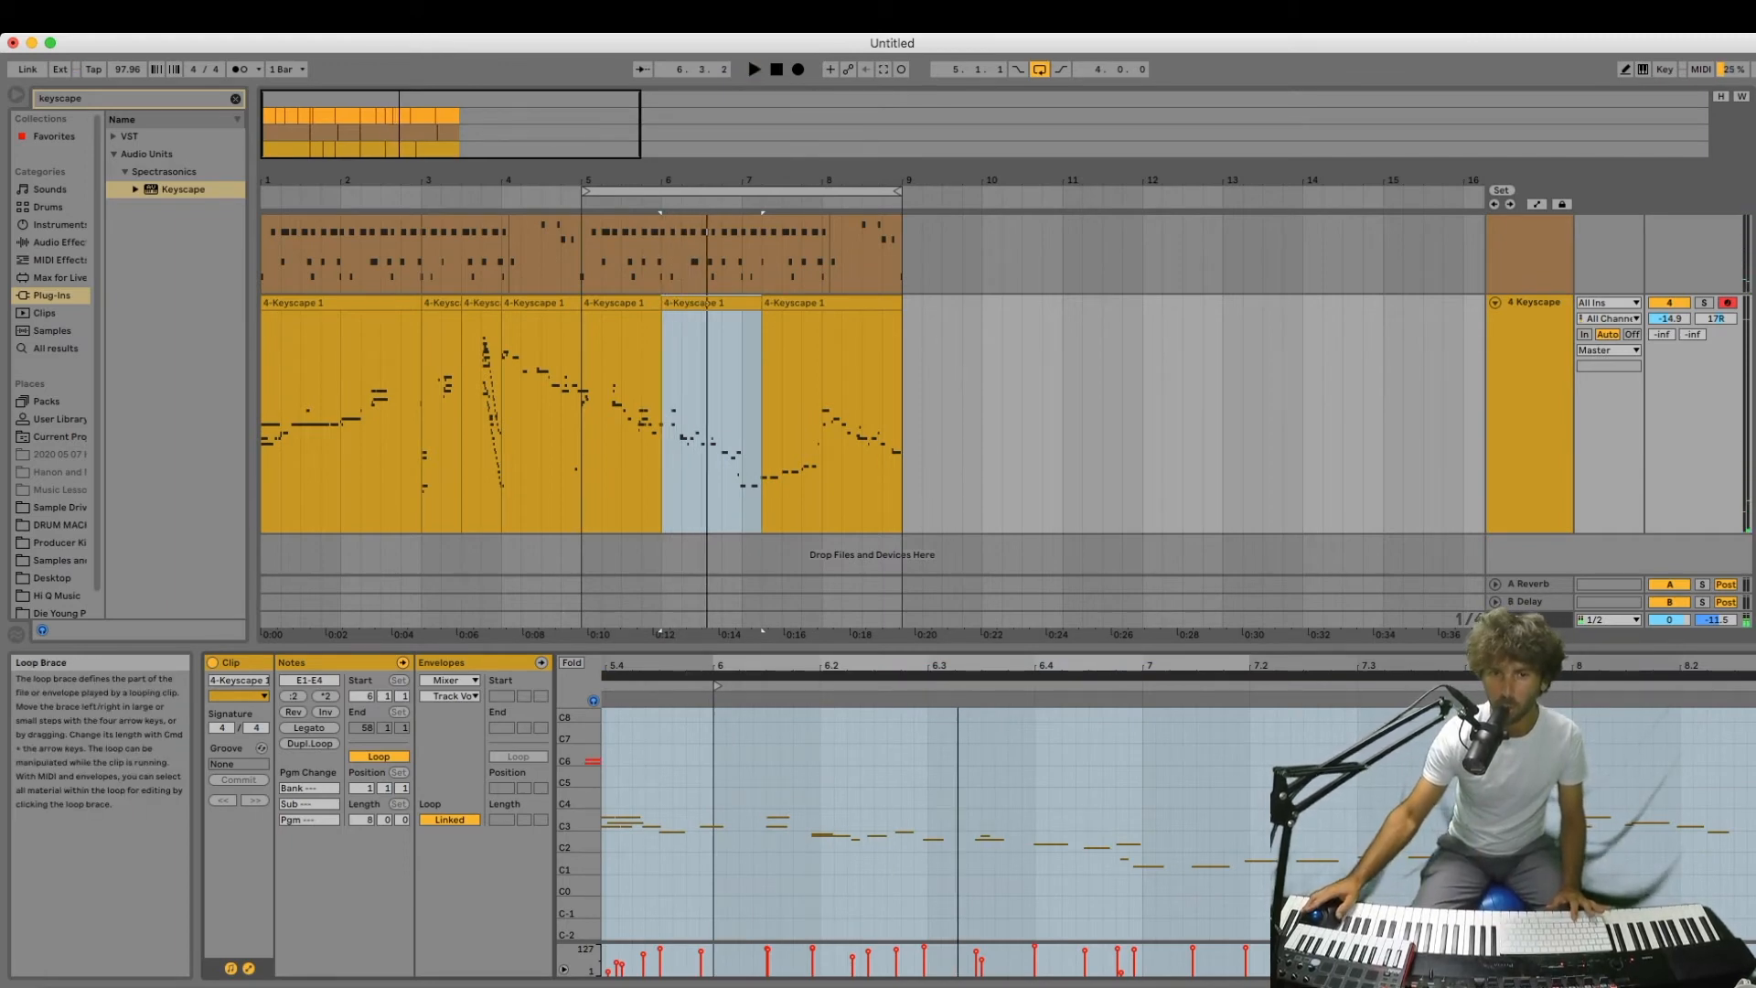
left_click_drag(748, 666, 748, 626)
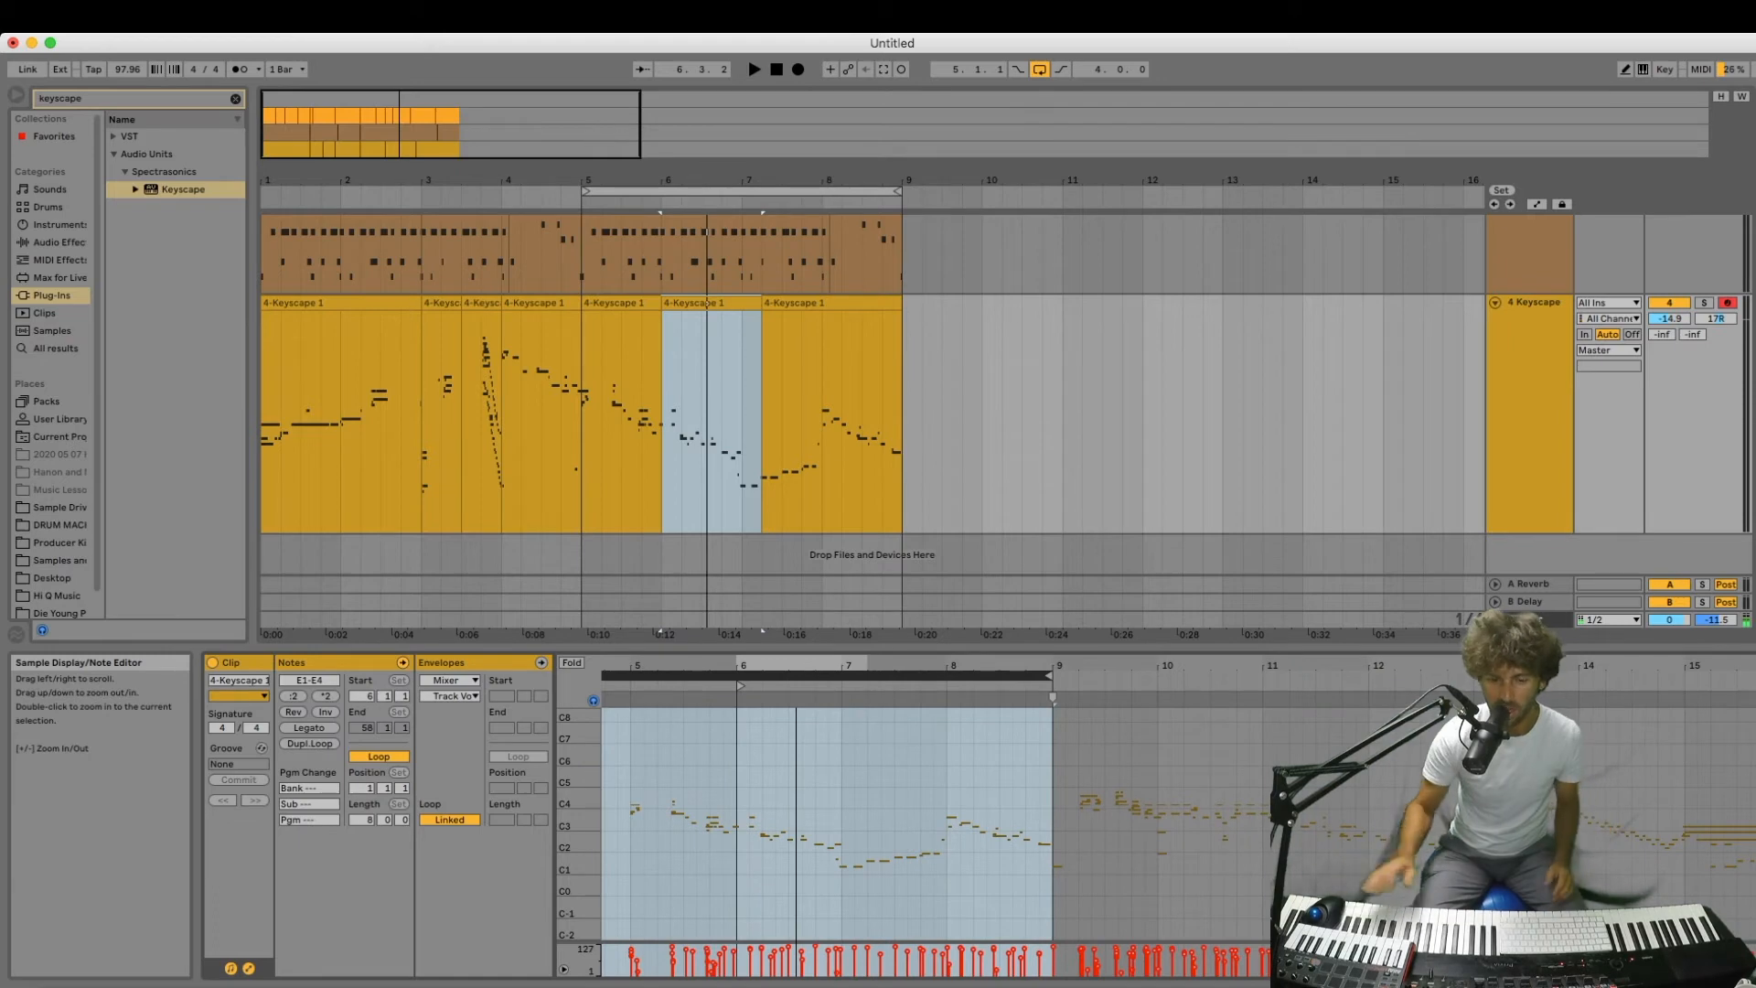
Shift the loop of the Keyscape section at bar 6 to 9.1.1 and audition that take.
key("Up")
key("Down")
key("Up")
key("space")
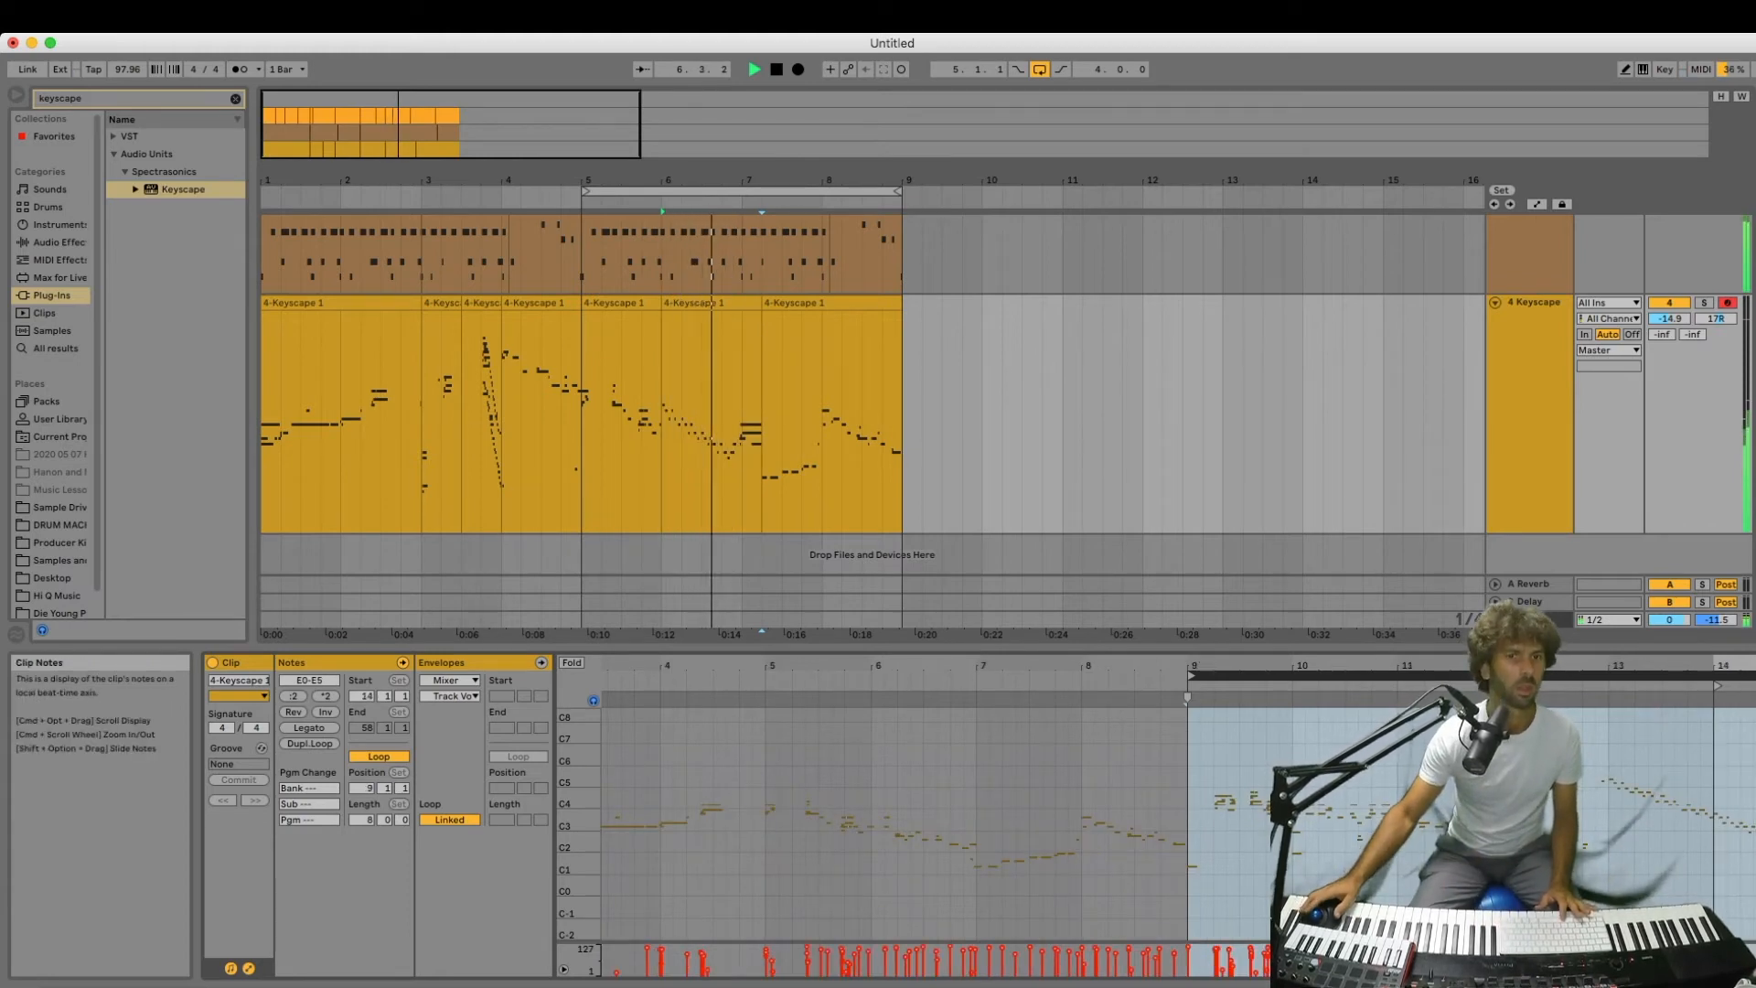
key("space")
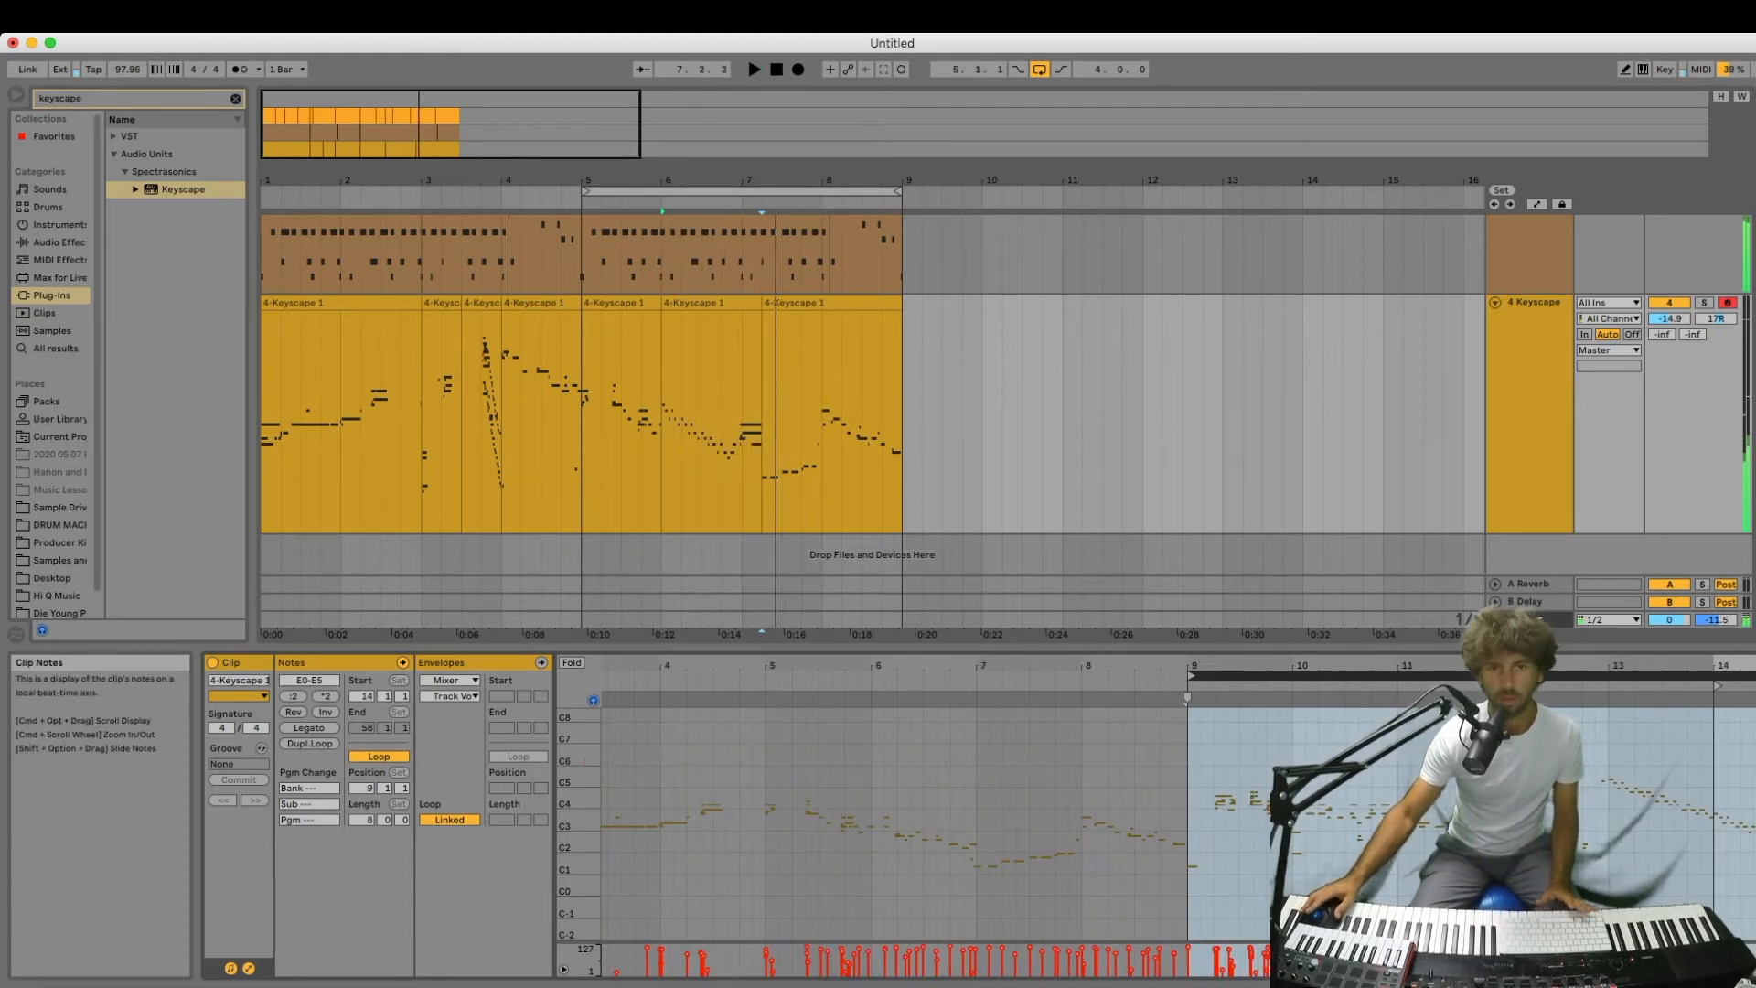
Split the Keyscape section at 6.4 and shift the loop of the part ending at 7.2 to 1.1.1.
left_click_drag(761, 412, 723, 412)
key("super+e")
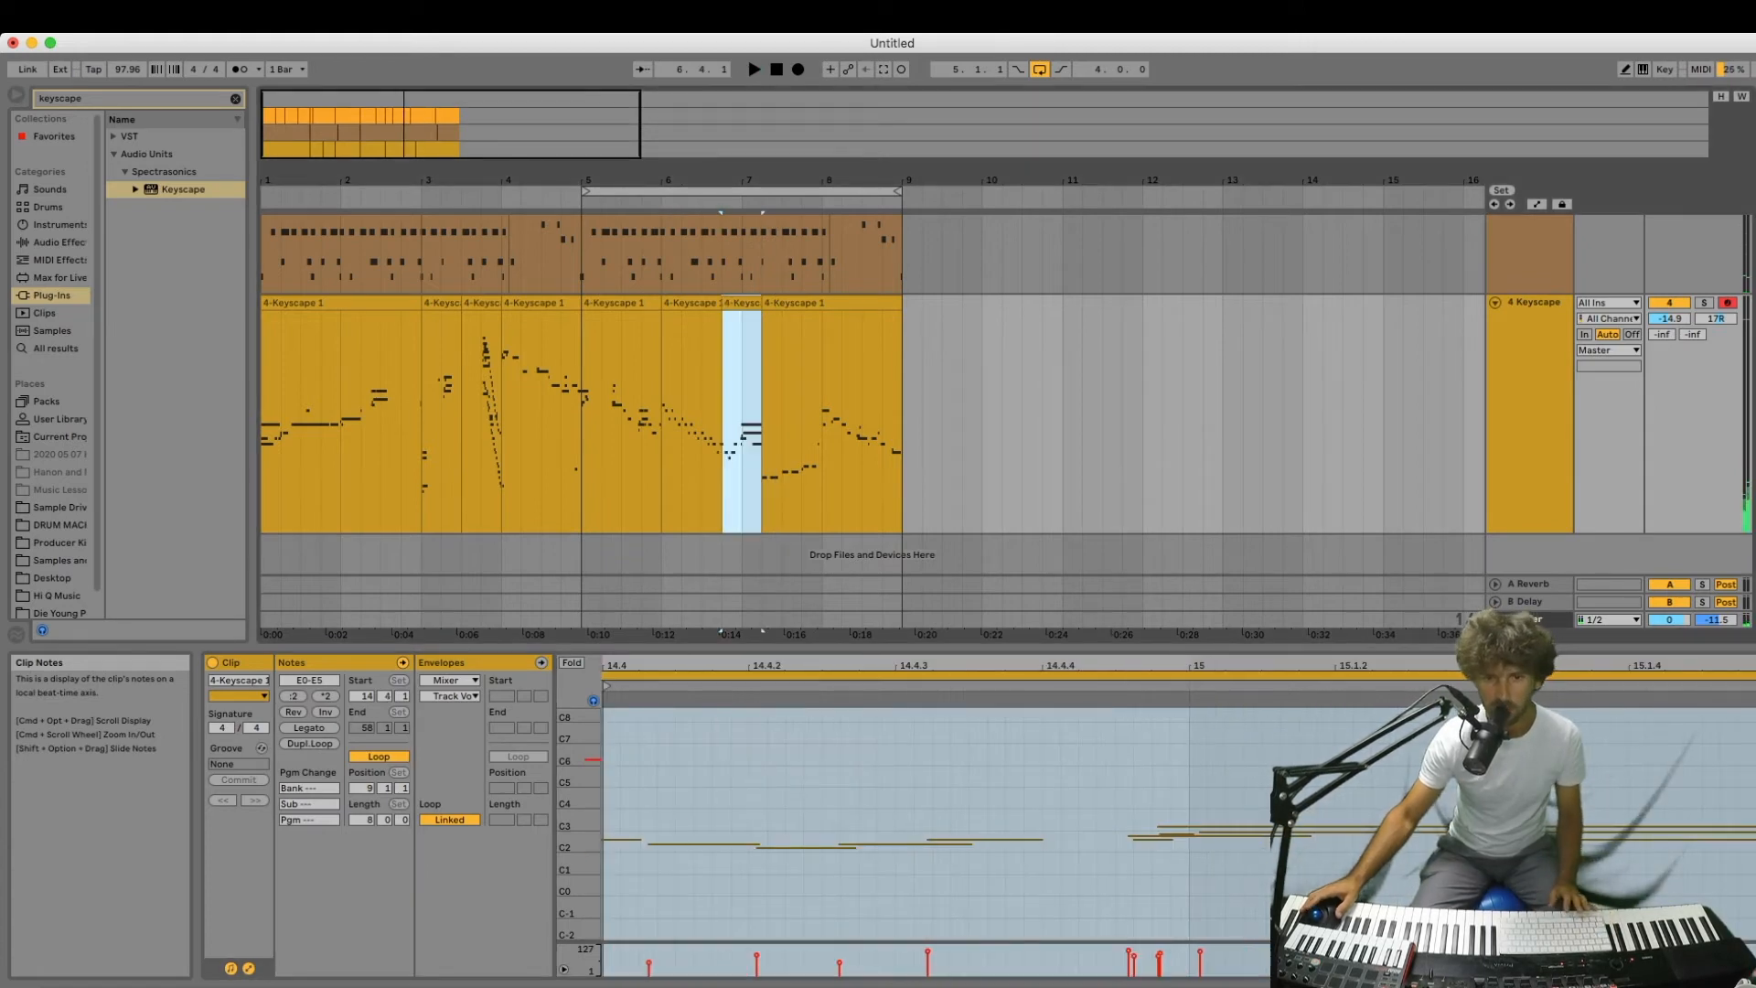
left_click(732, 676)
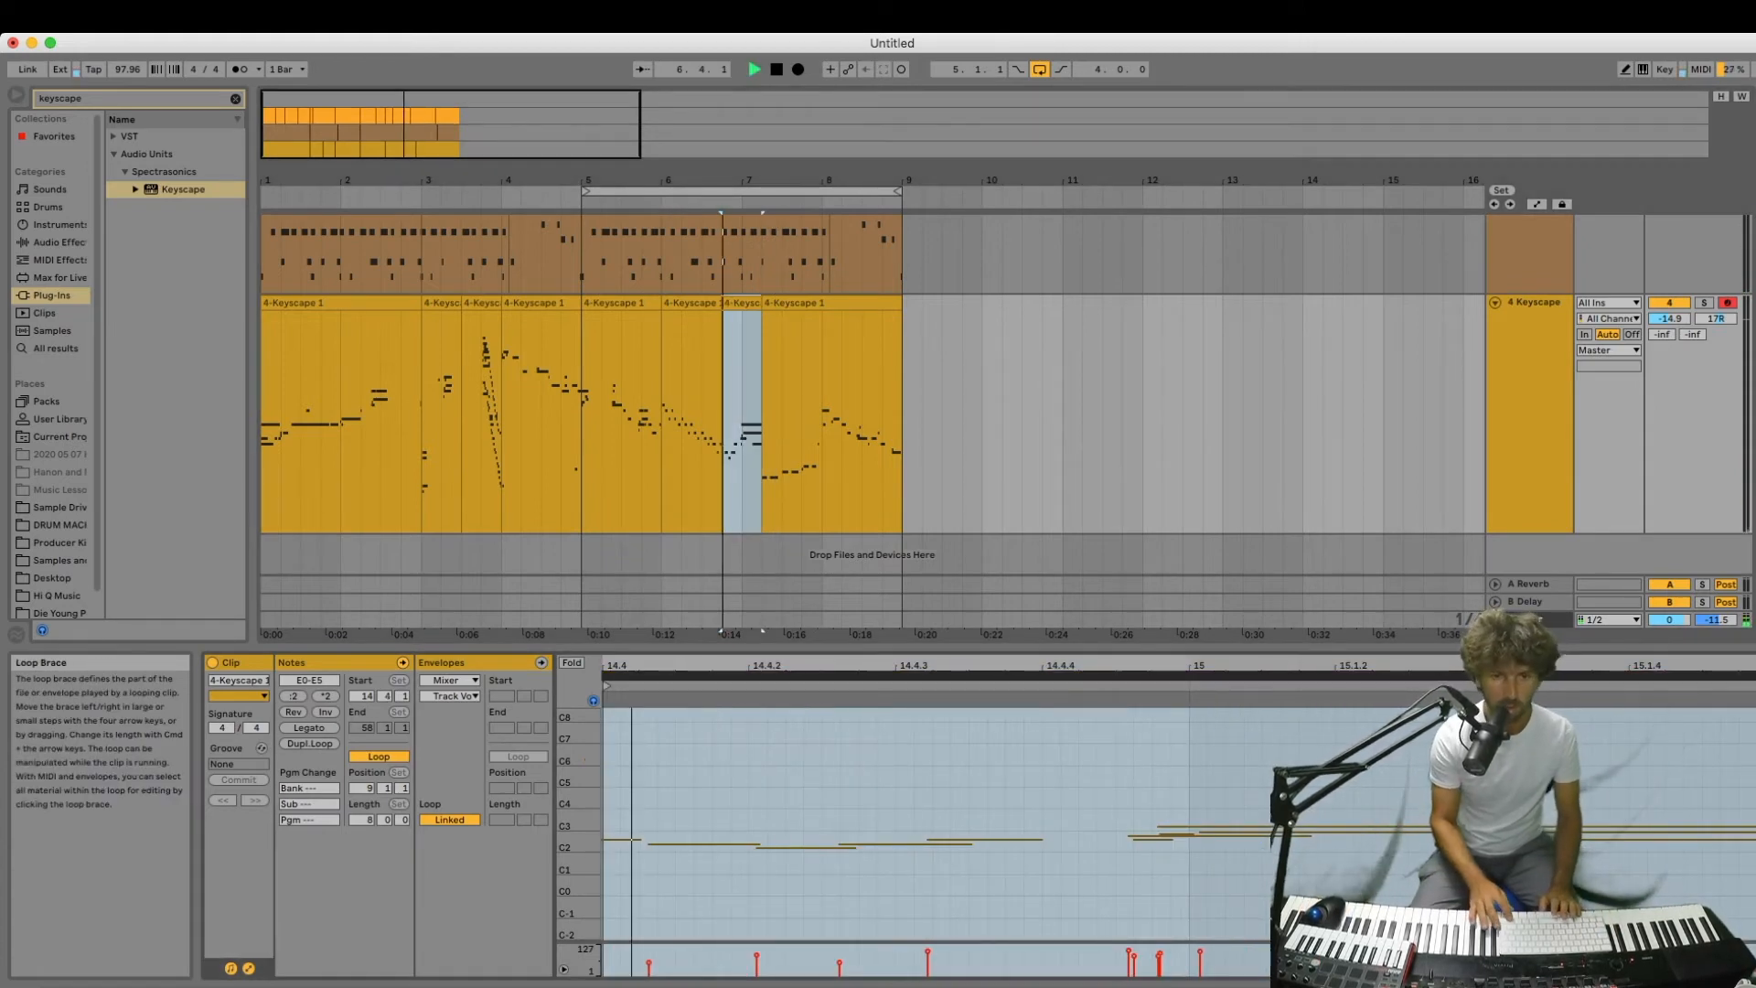
key("Down")
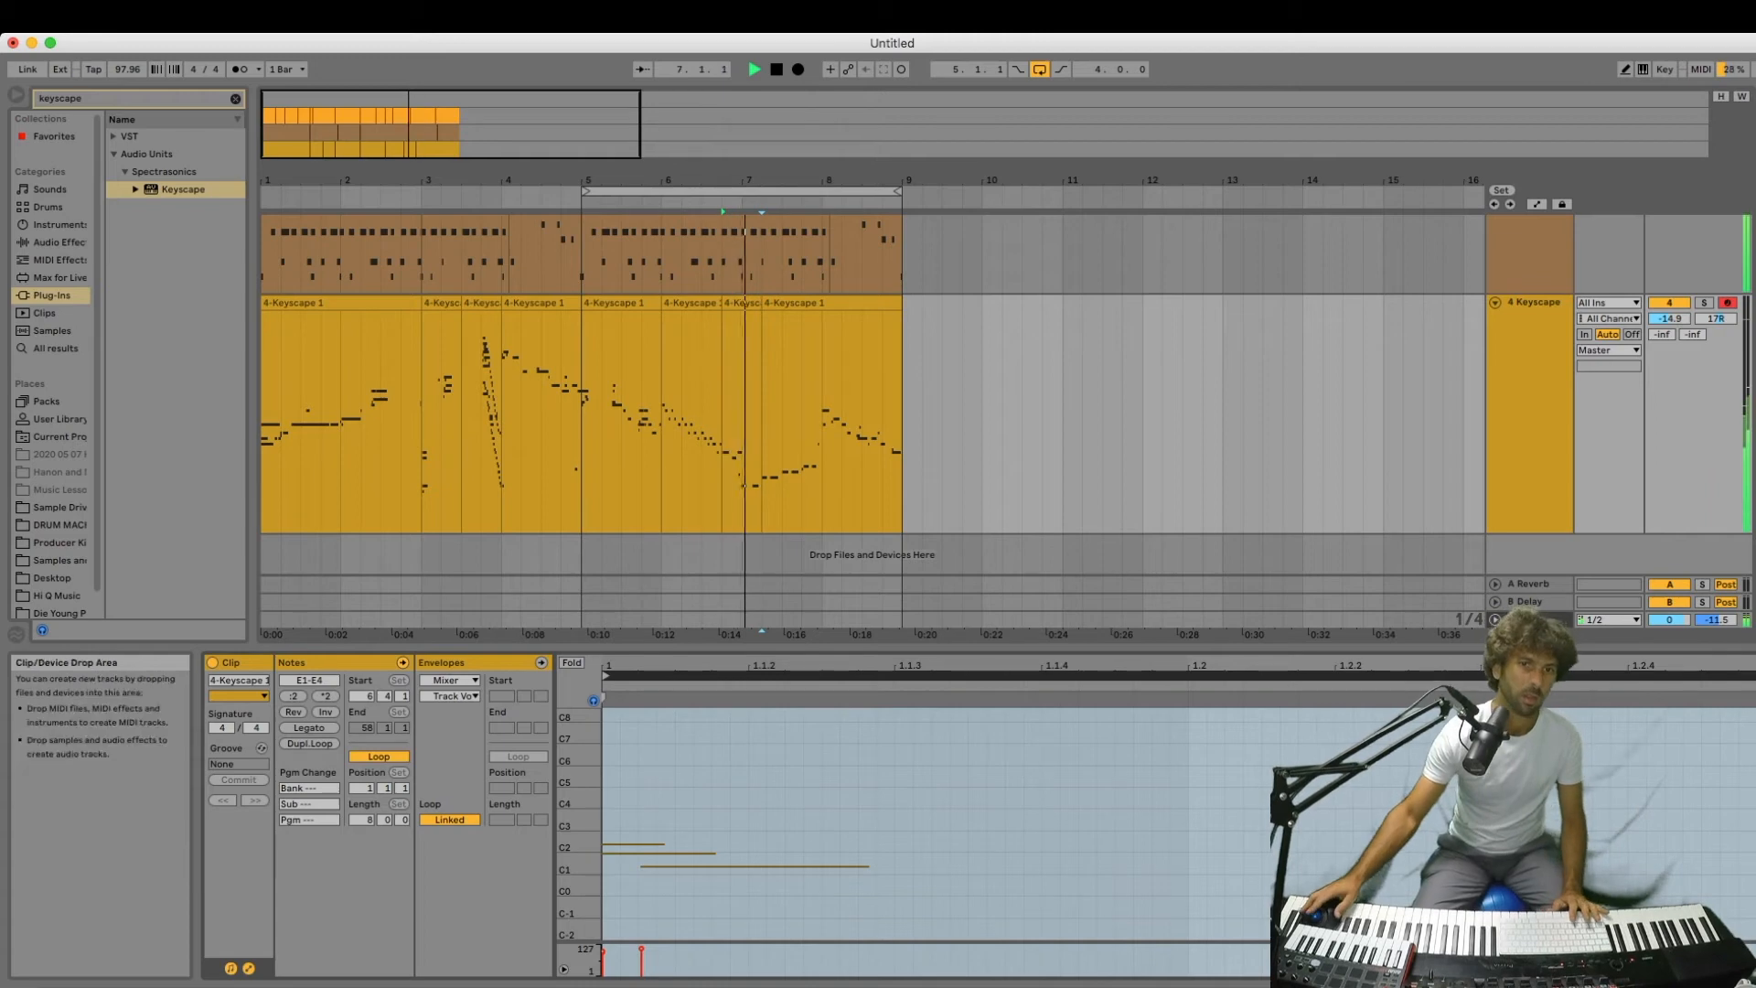
Audition the Keyscape part from bar 5 and examine the notes of the clip between 6.4 and 7.2.
key("space")
left_click_drag(902, 412, 582, 411)
key("space")
left_click(741, 303)
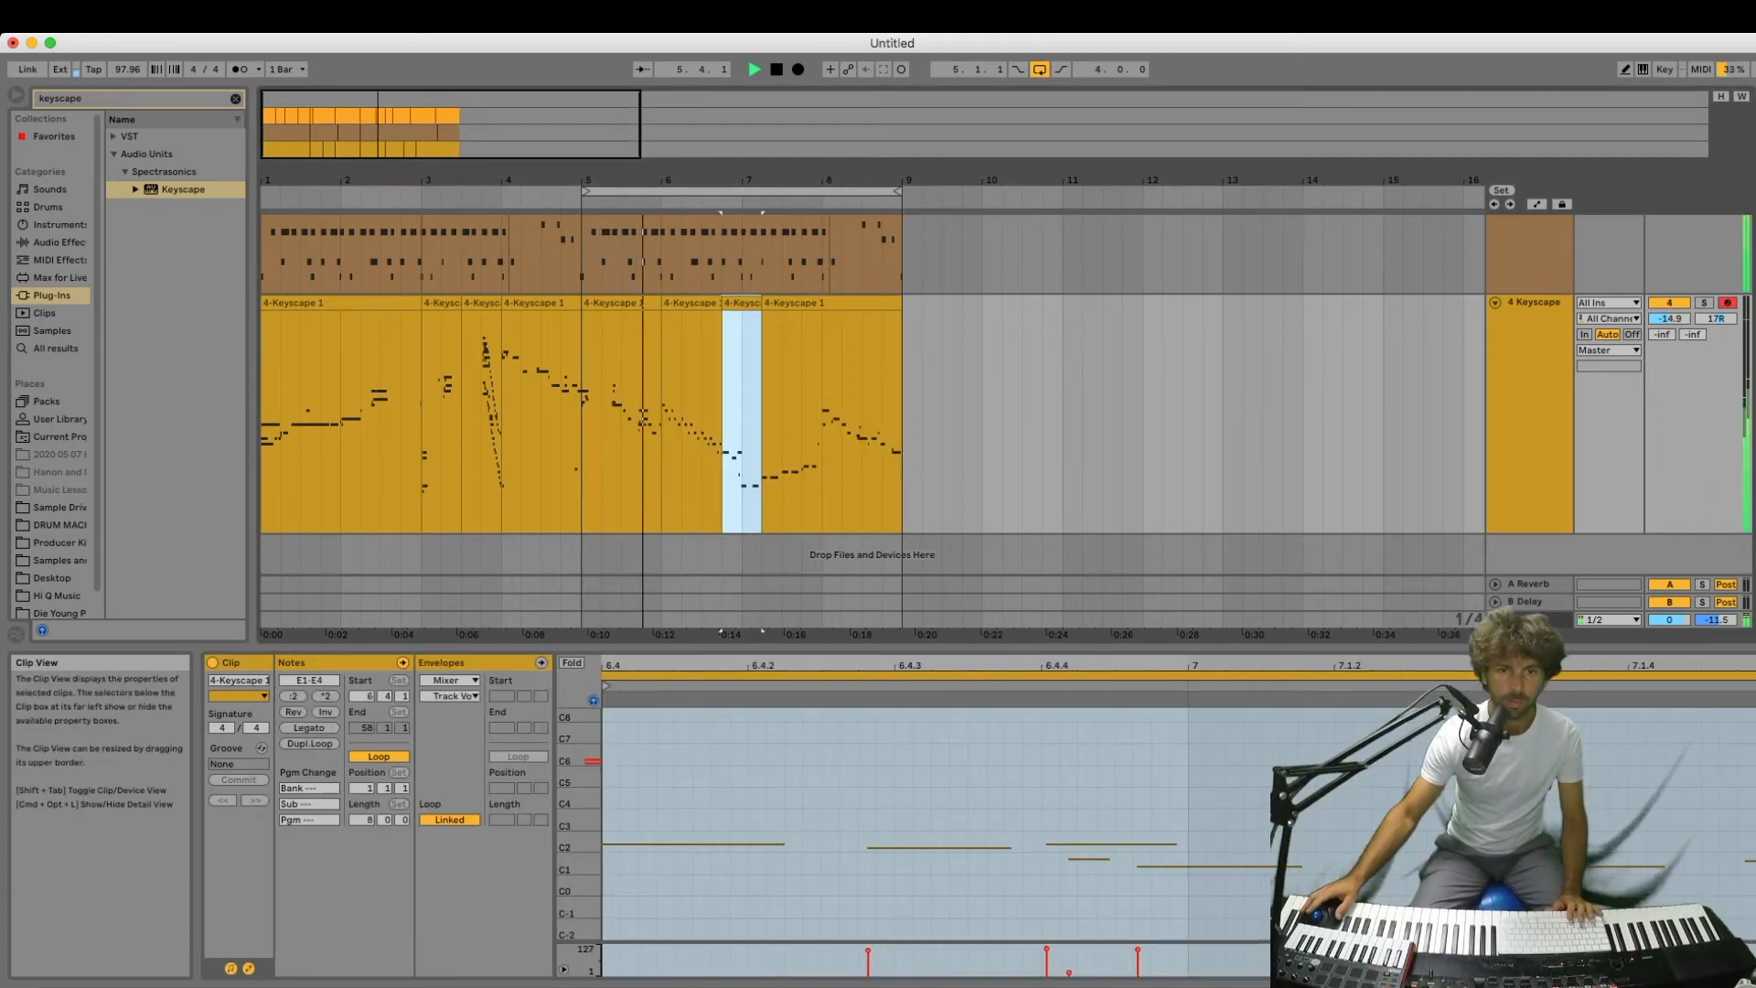
left_click_drag(815, 666, 815, 645)
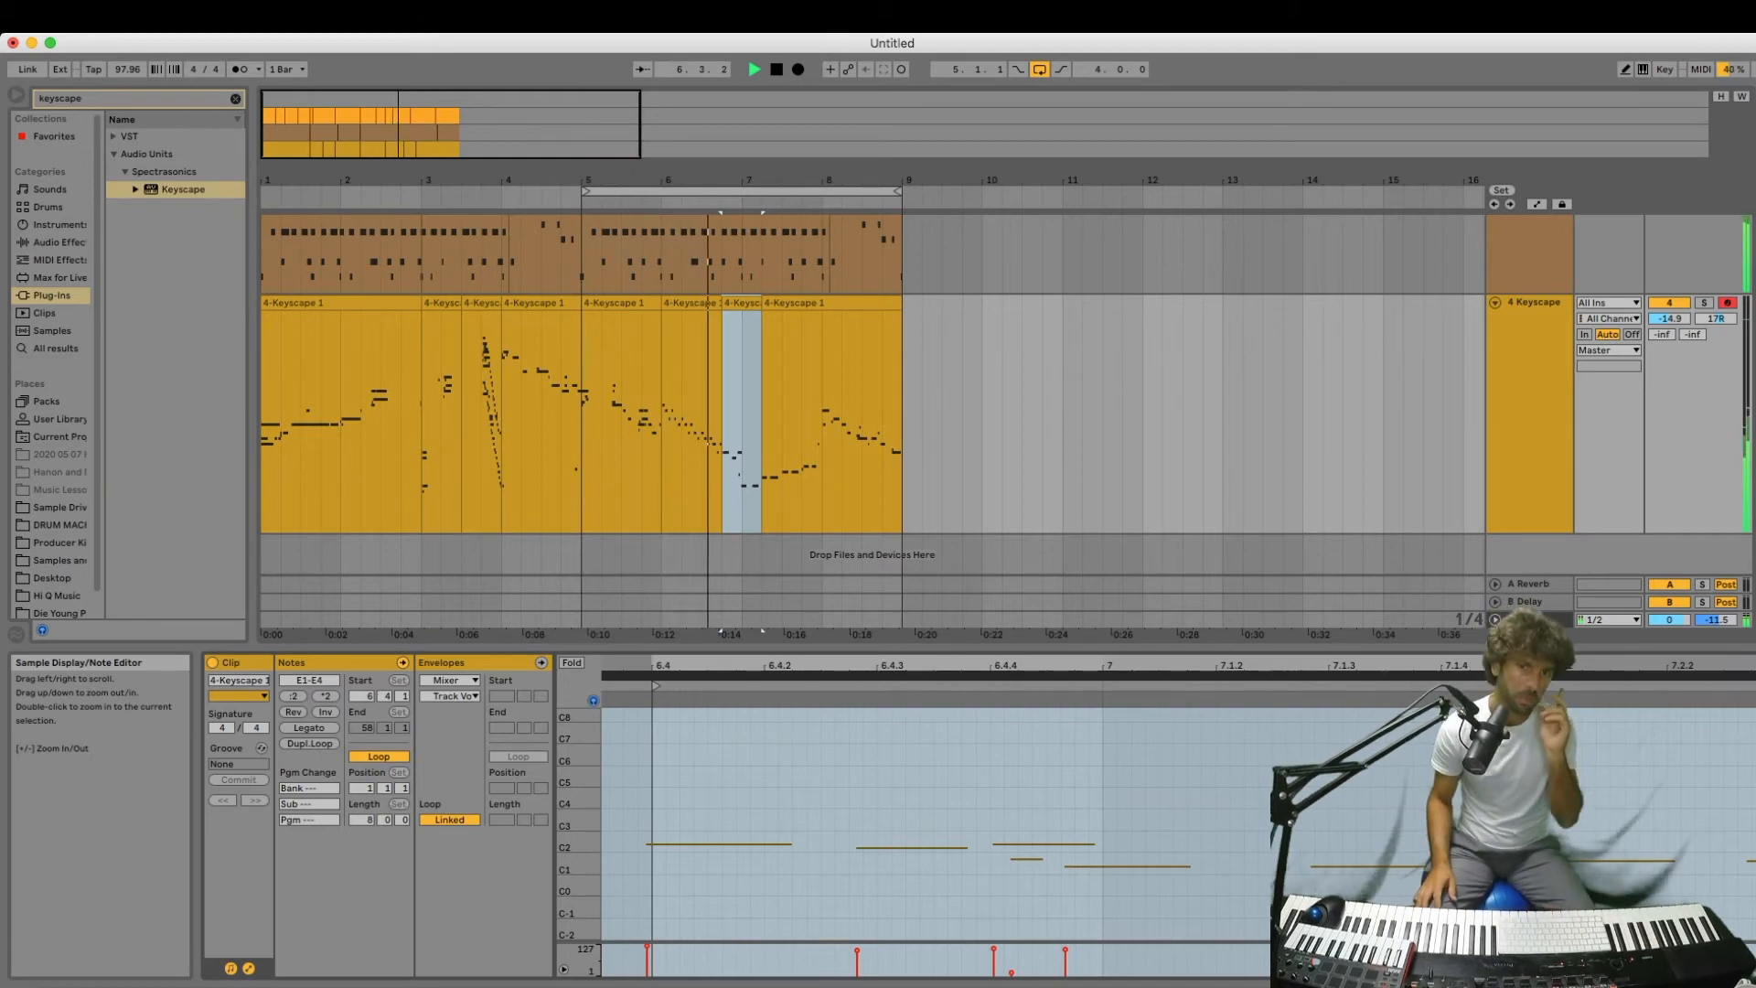
key("space")
Extend the Keyscape clip at bar 6 about half a beat past 6.4 over the following clip, and audition the transition.
left_click_drag(730, 180, 730, 241)
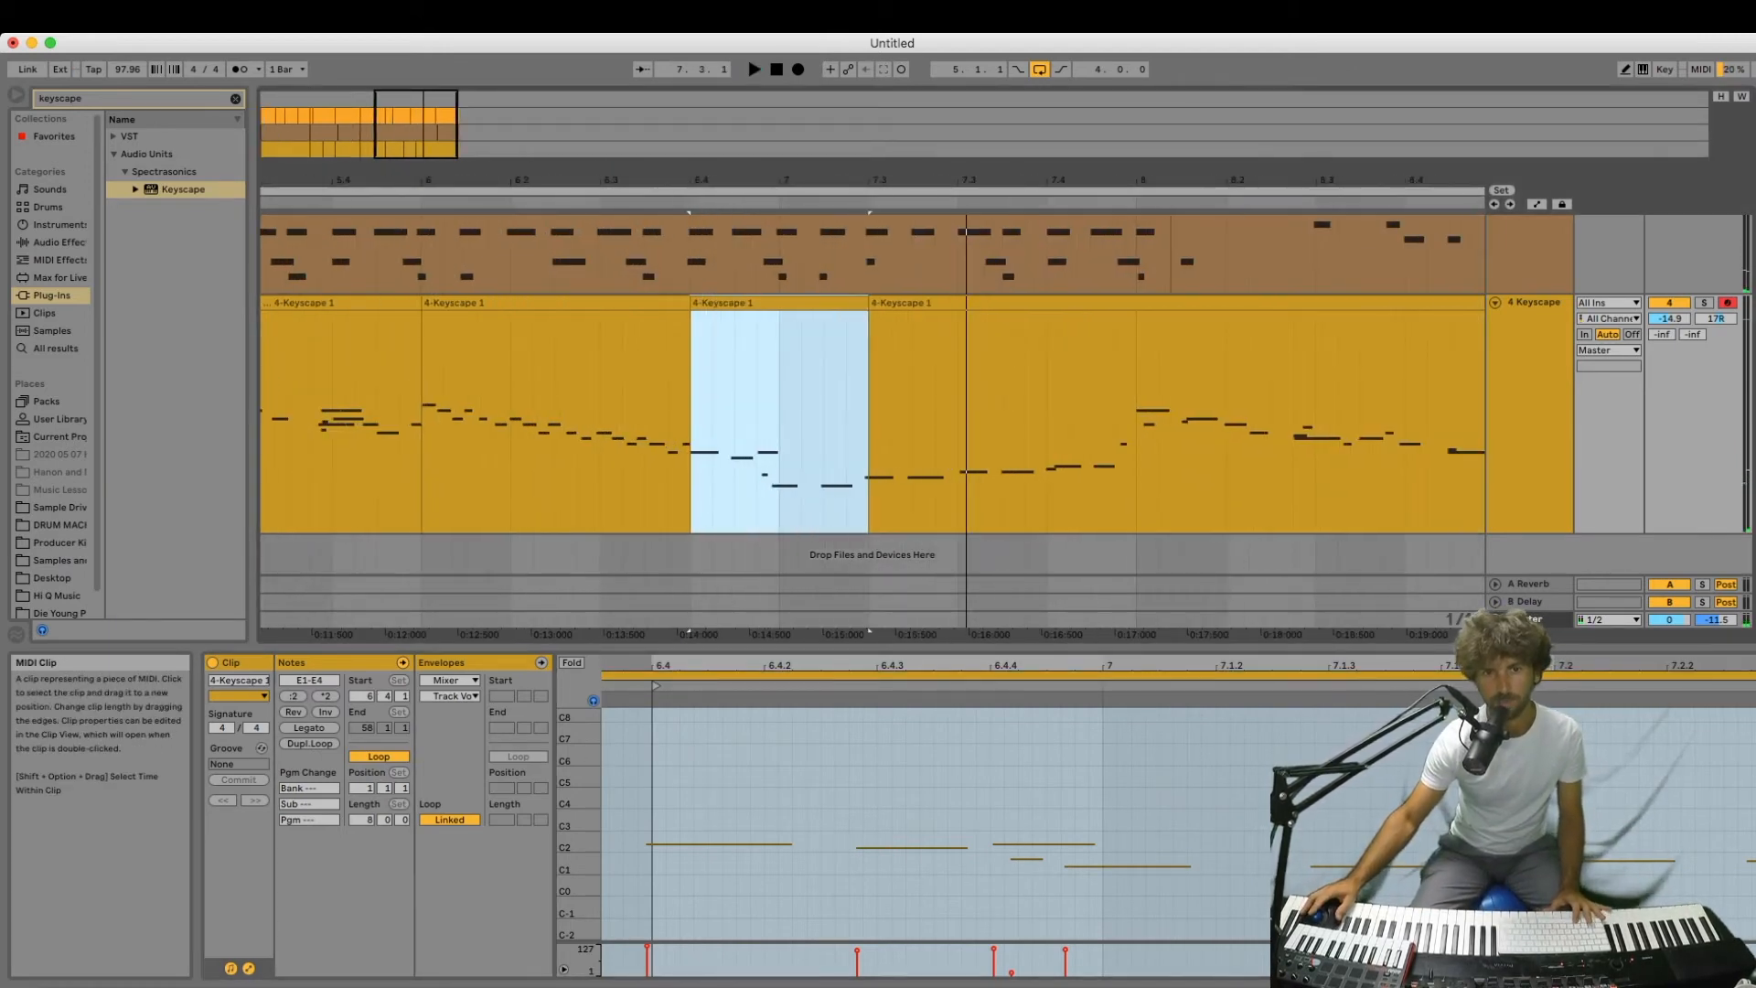
left_click(693, 303)
left_click_drag(688, 303, 731, 303)
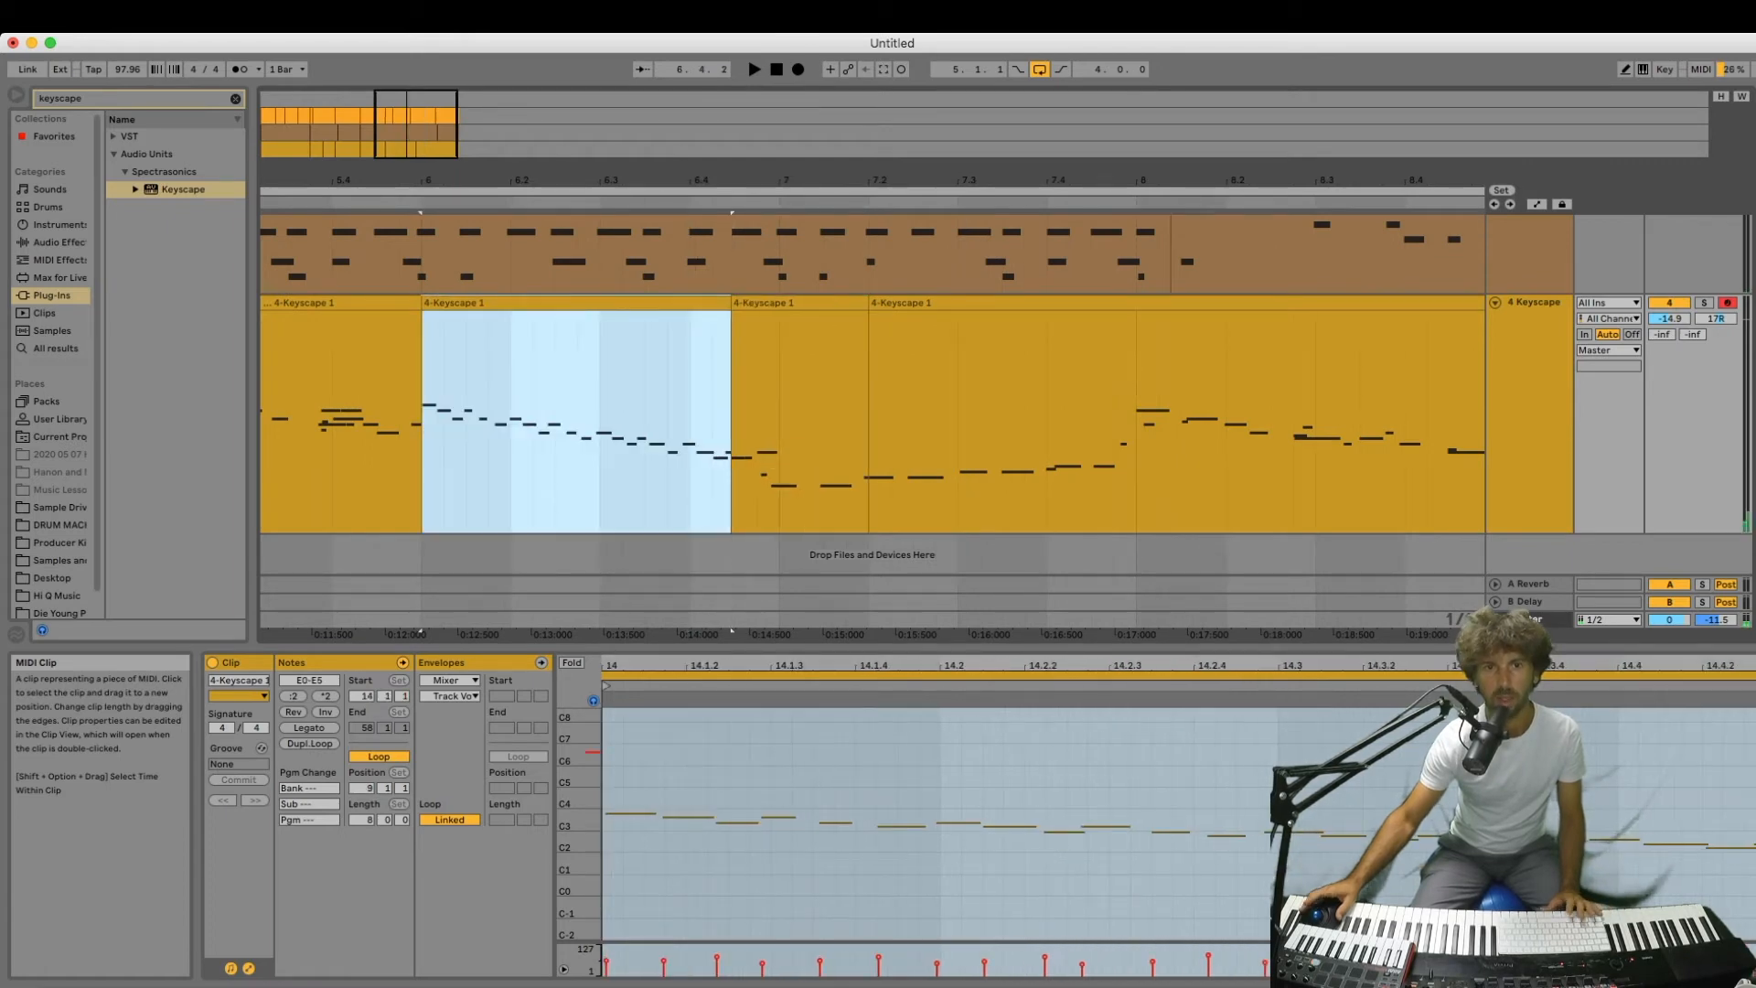
left_click(625, 435)
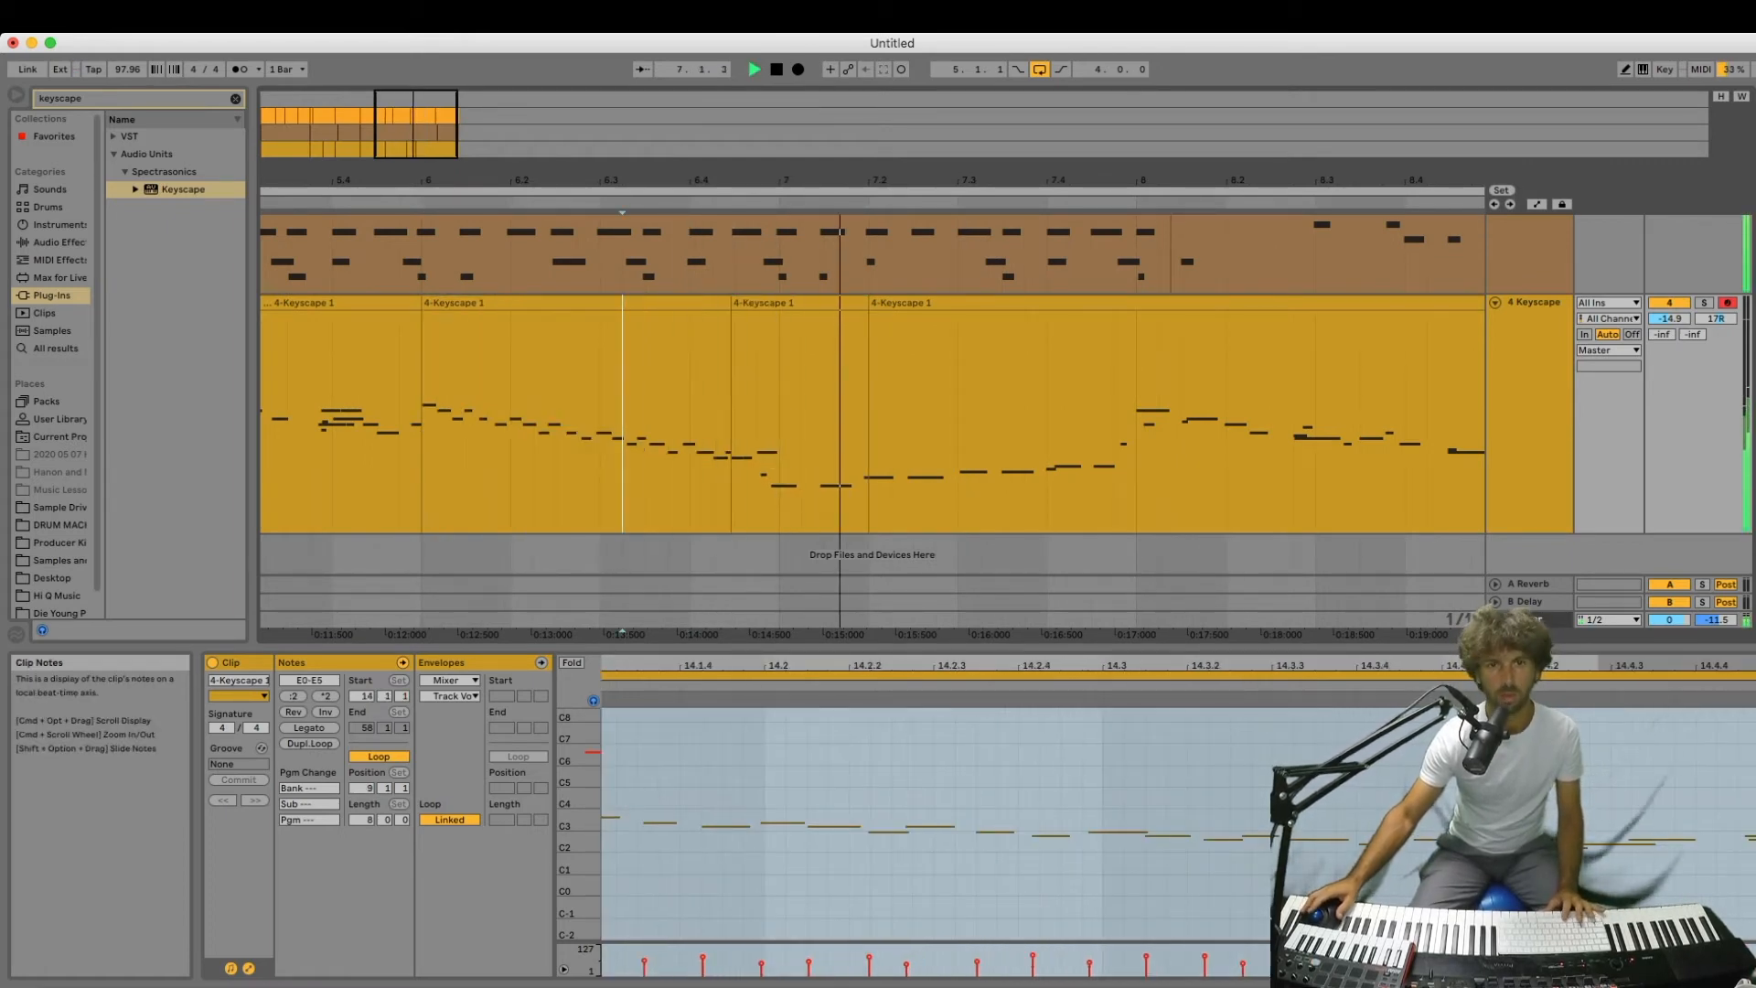
left_click_drag(784, 180, 785, 114)
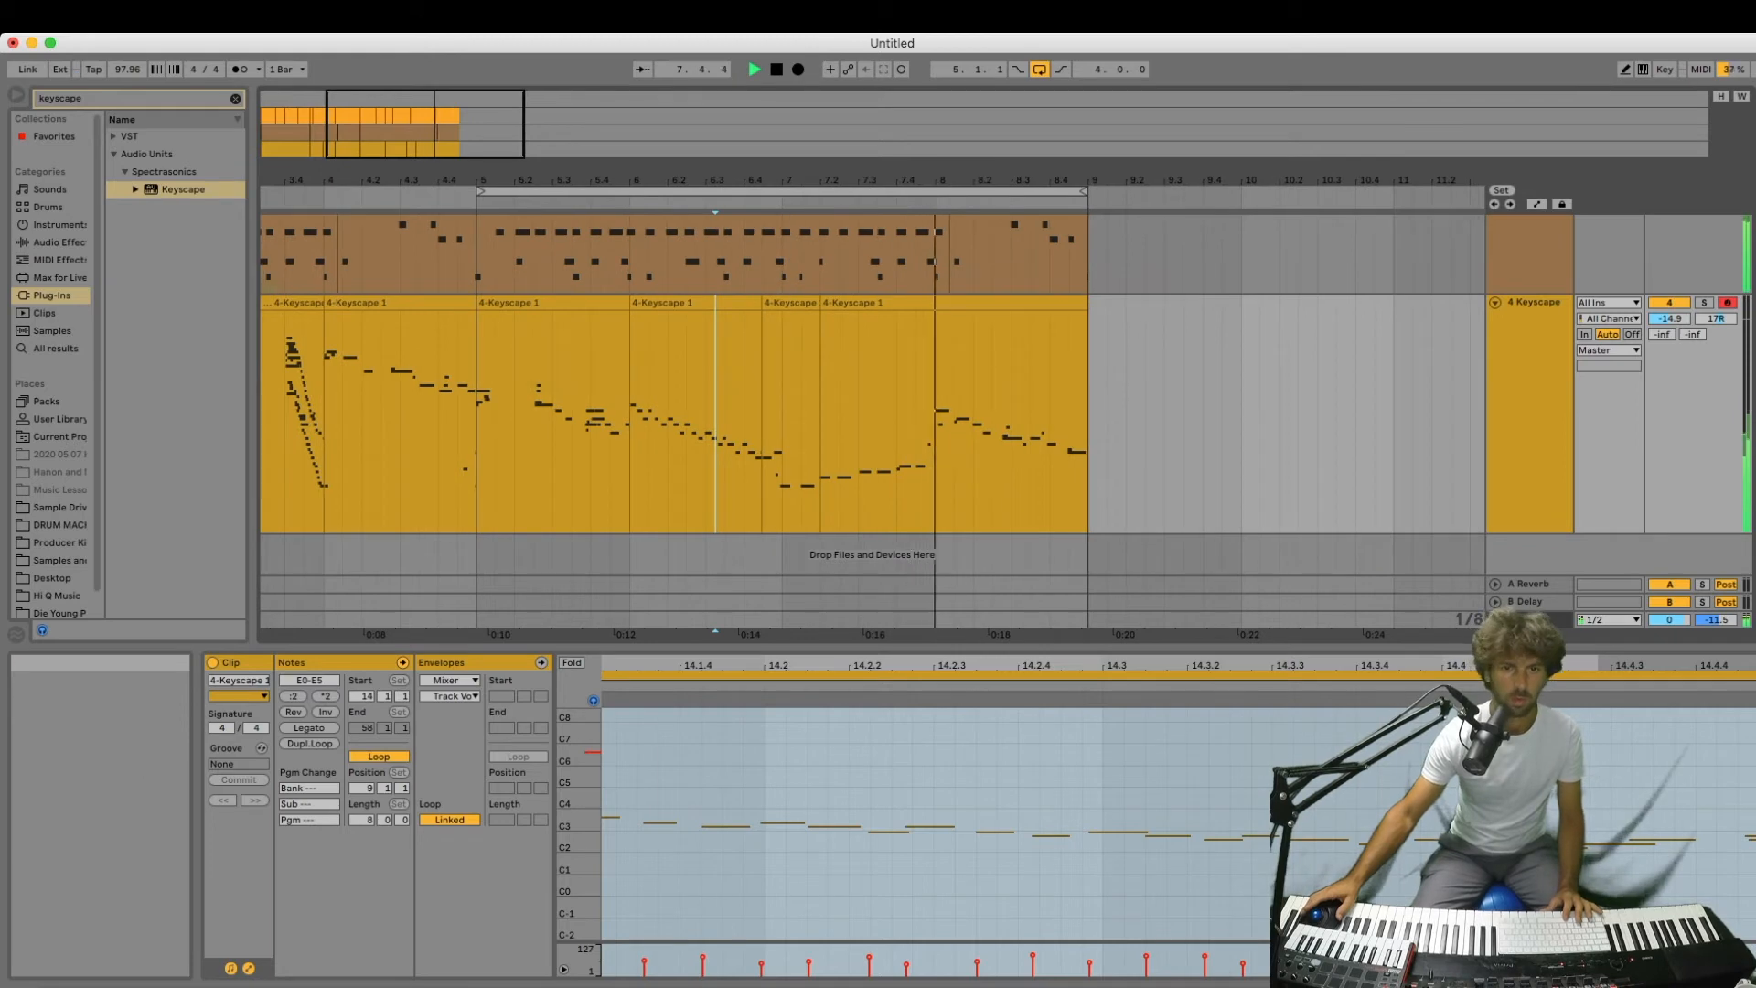
left_click_drag(783, 181, 783, 115)
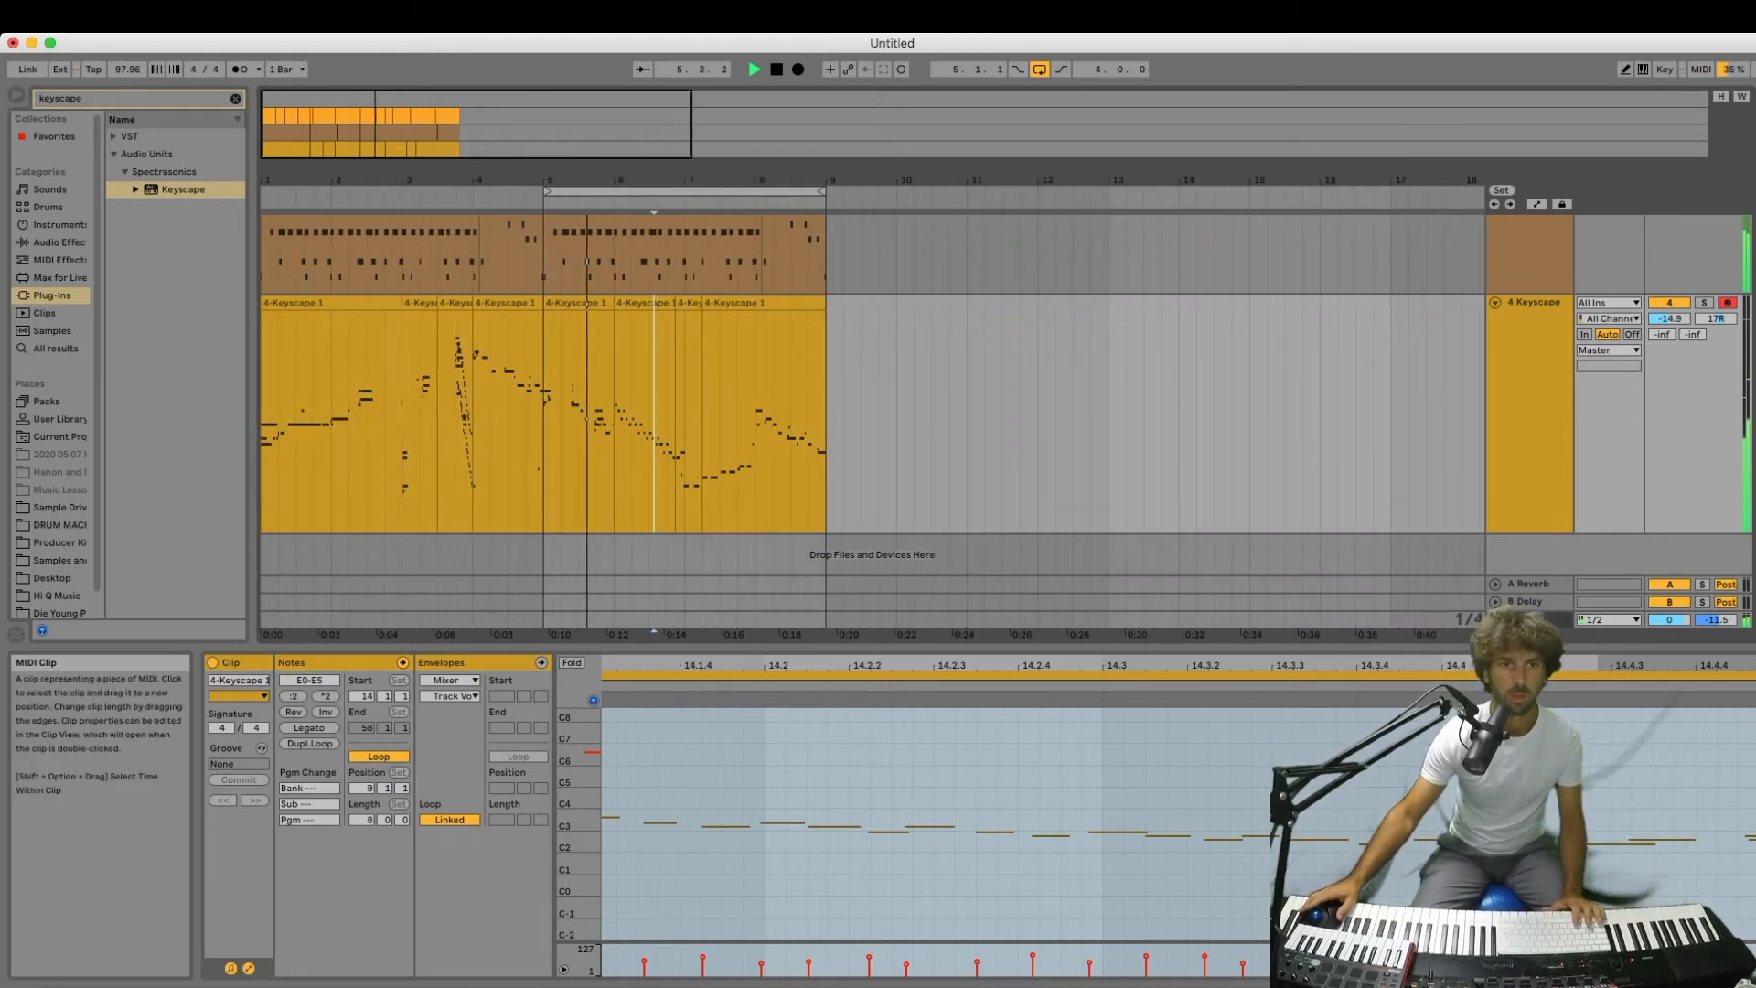
Swap the Keyscape clips of bars 1–4 with those of bars 5–8, using the empty space past bar 9.
left_click(508, 303)
left_click(331, 303, "shift")
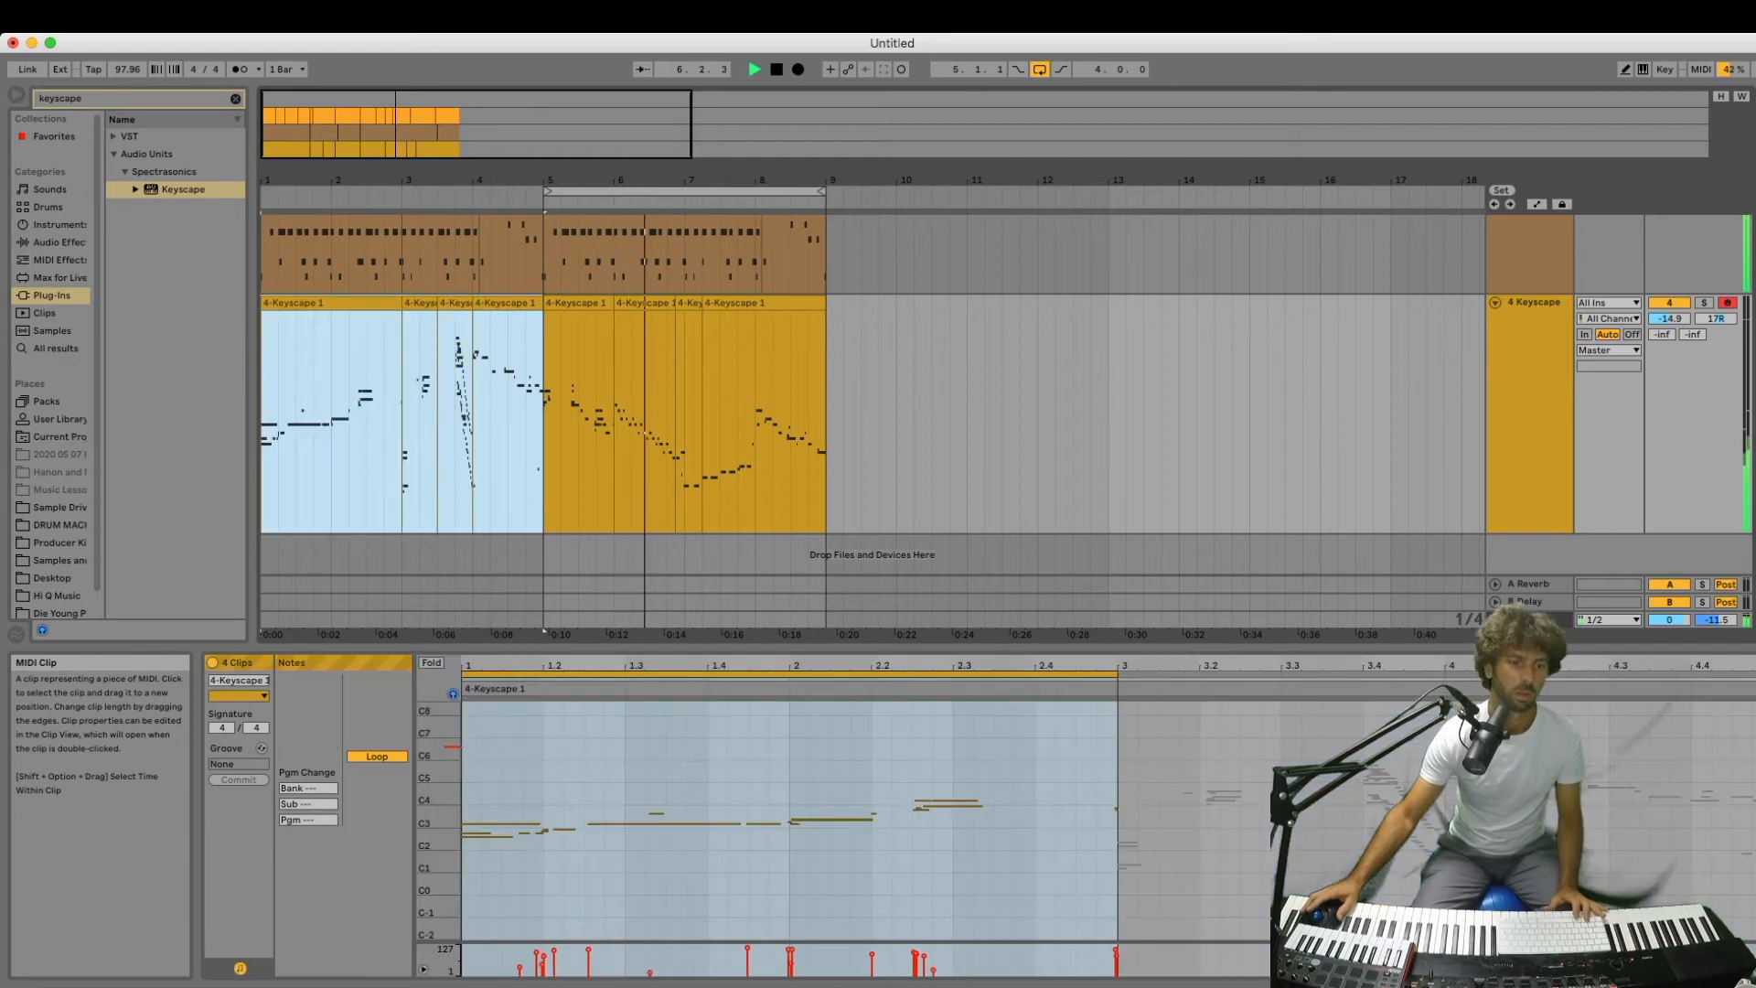
left_click_drag(331, 303, 896, 302)
left_click(578, 303, "shift")
left_click_drag(578, 302, 296, 303)
Extend the Arrangement loop to eight bars starting at 1.1.1 and audition the rearranged Keyscape part.
left_click_drag(547, 191, 265, 191)
key("space")
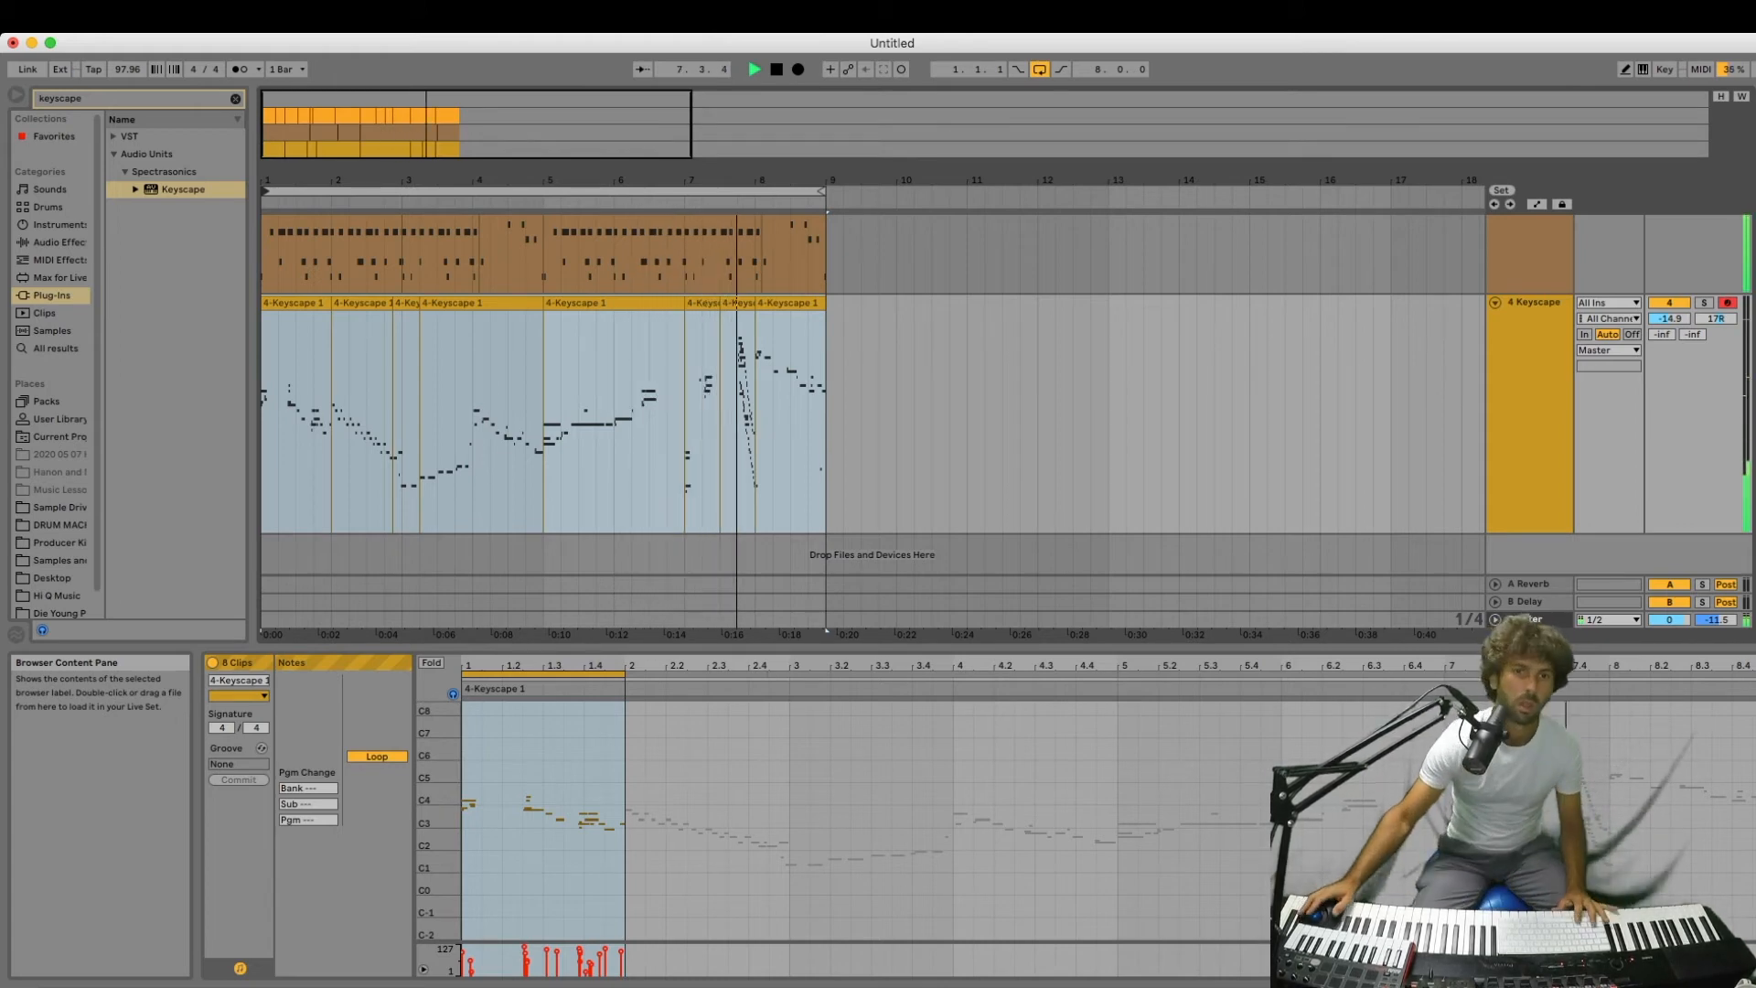
key("plus")
key("plus")
key("plus")
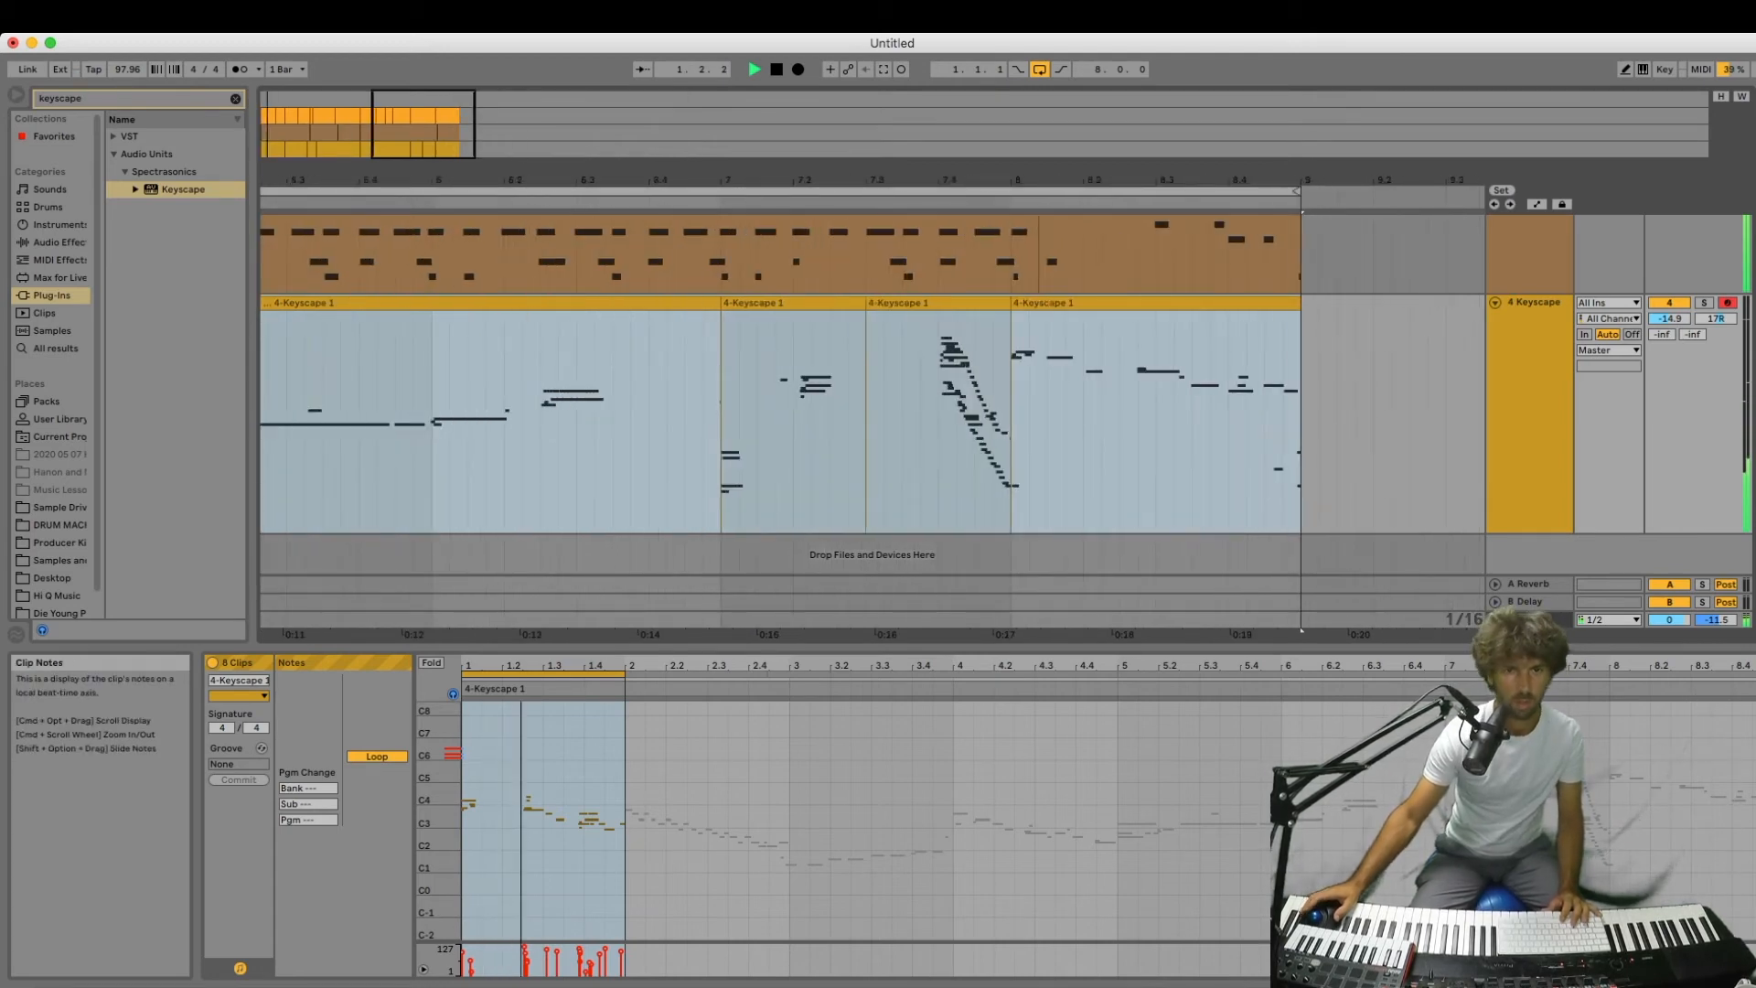
Split the Keyscape clip starting at bar 7 at 7.2 and audition its first beat.
left_click_drag(714, 180, 700, 215)
key("space")
left_click_drag(695, 421, 593, 421)
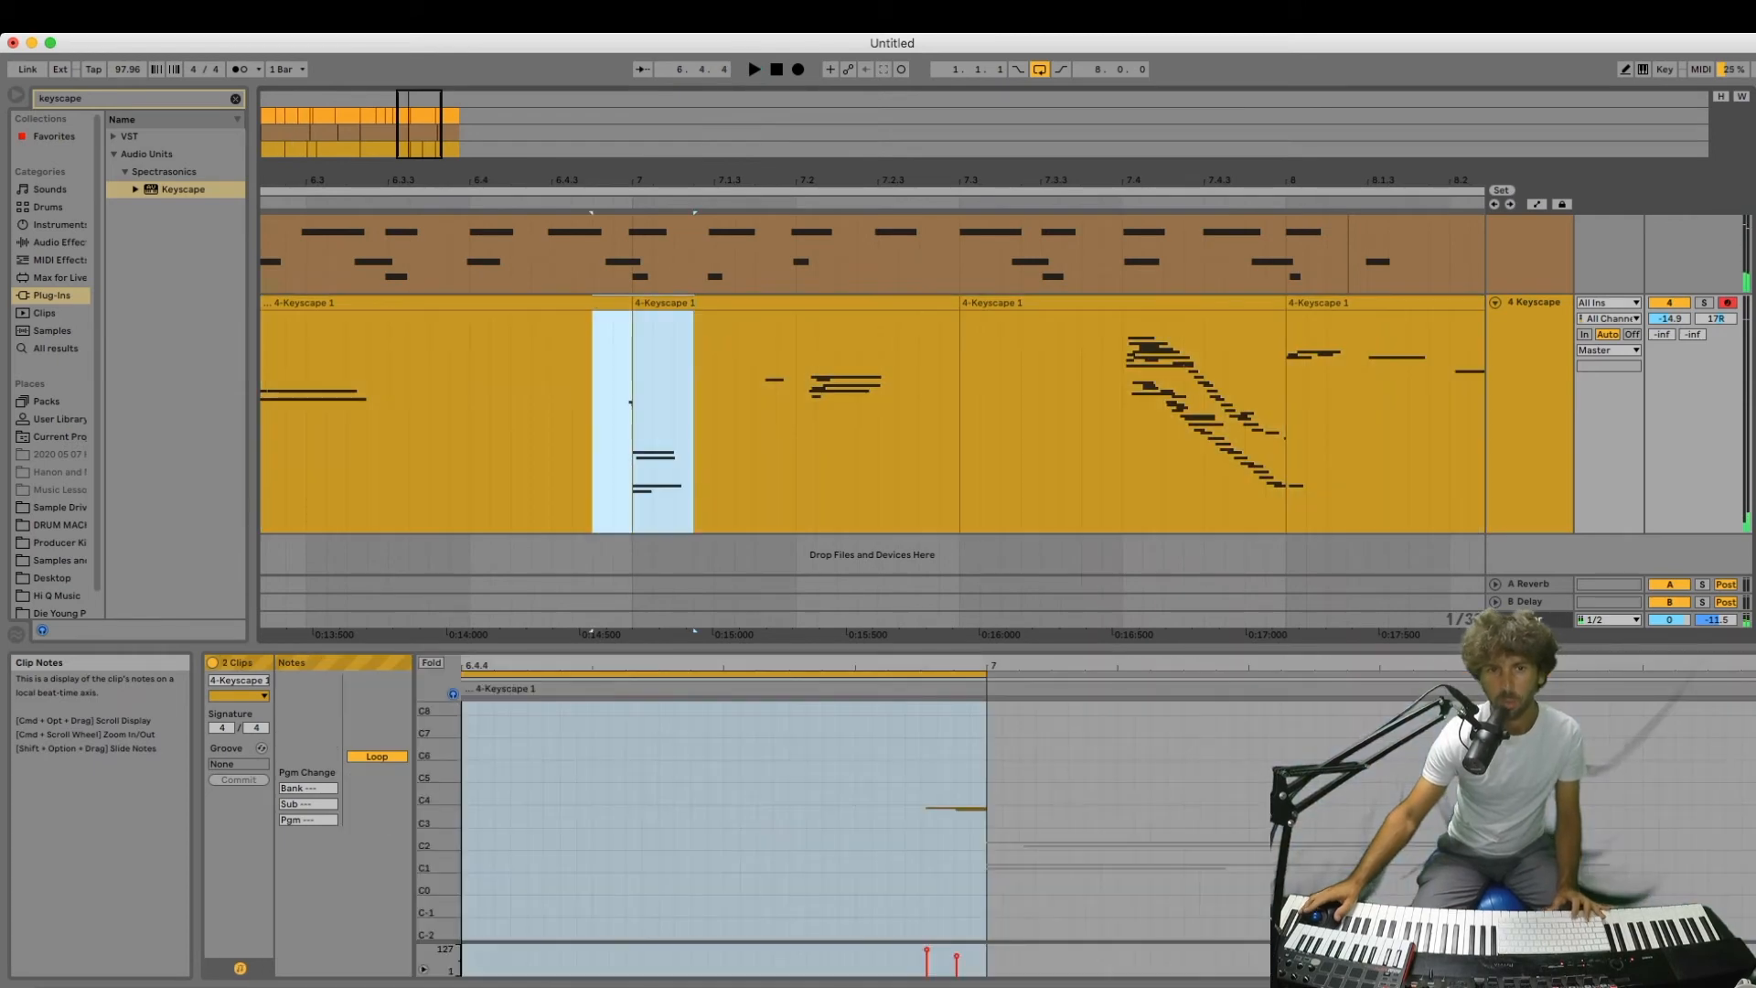
left_click(697, 303)
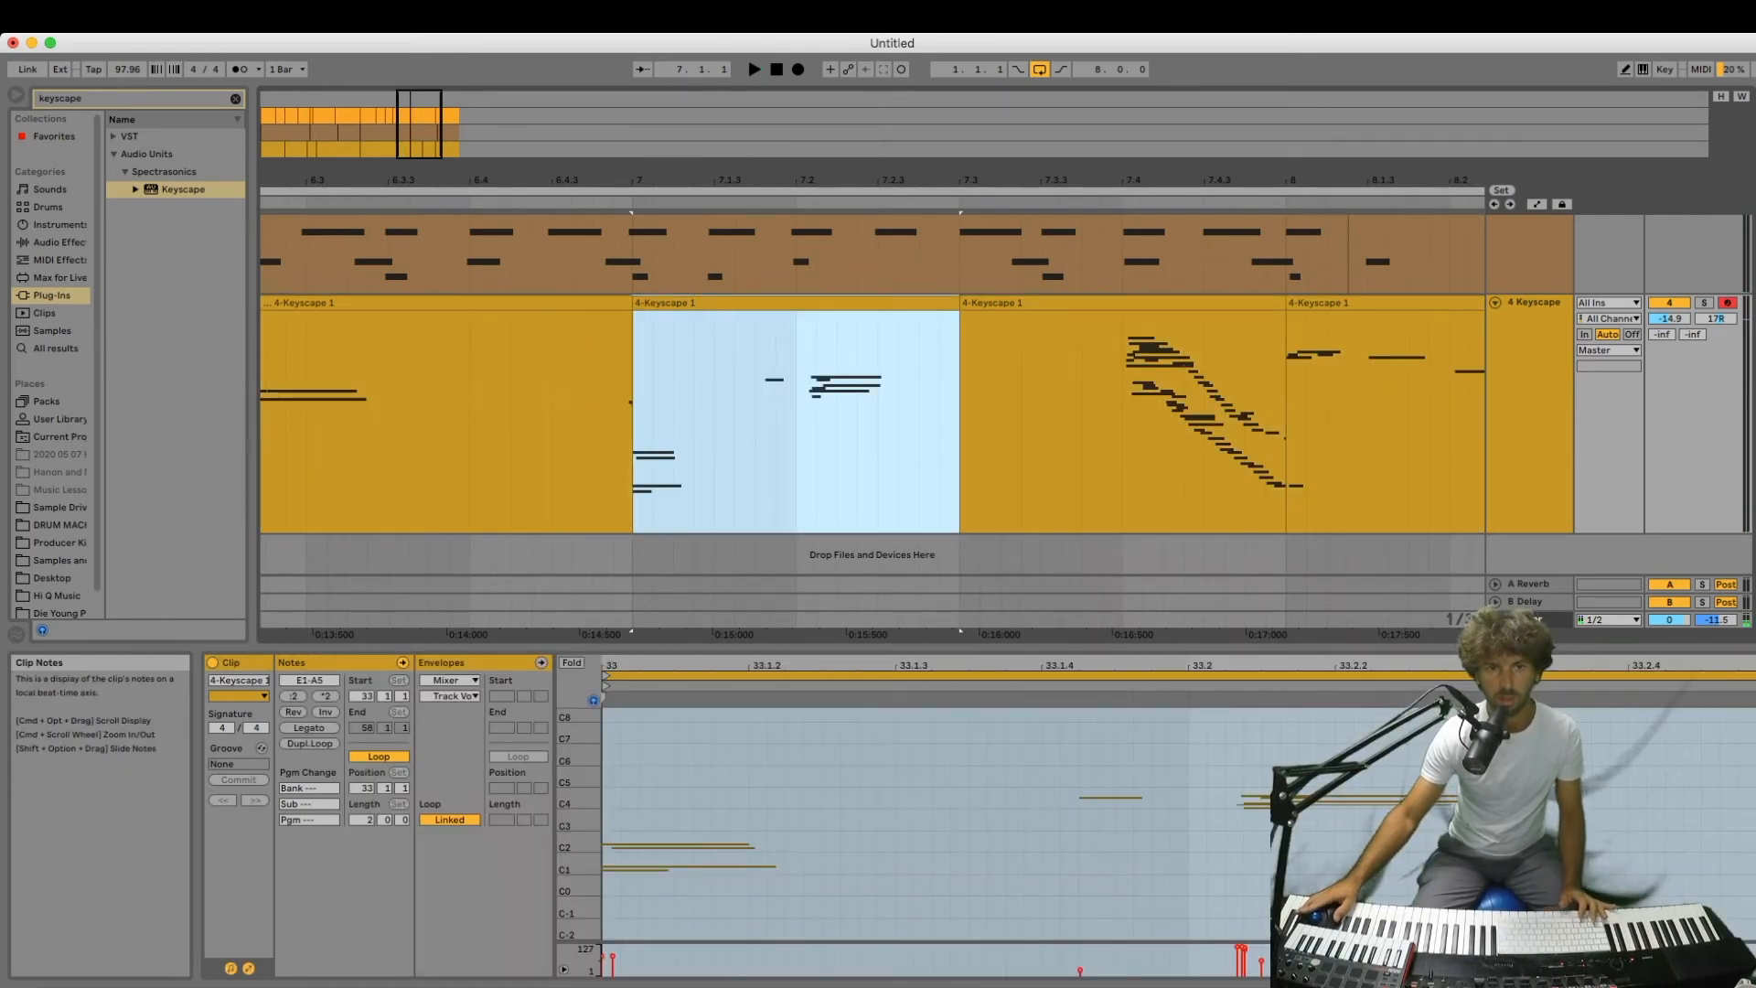
left_click_drag(796, 421, 633, 421)
key("alt+space")
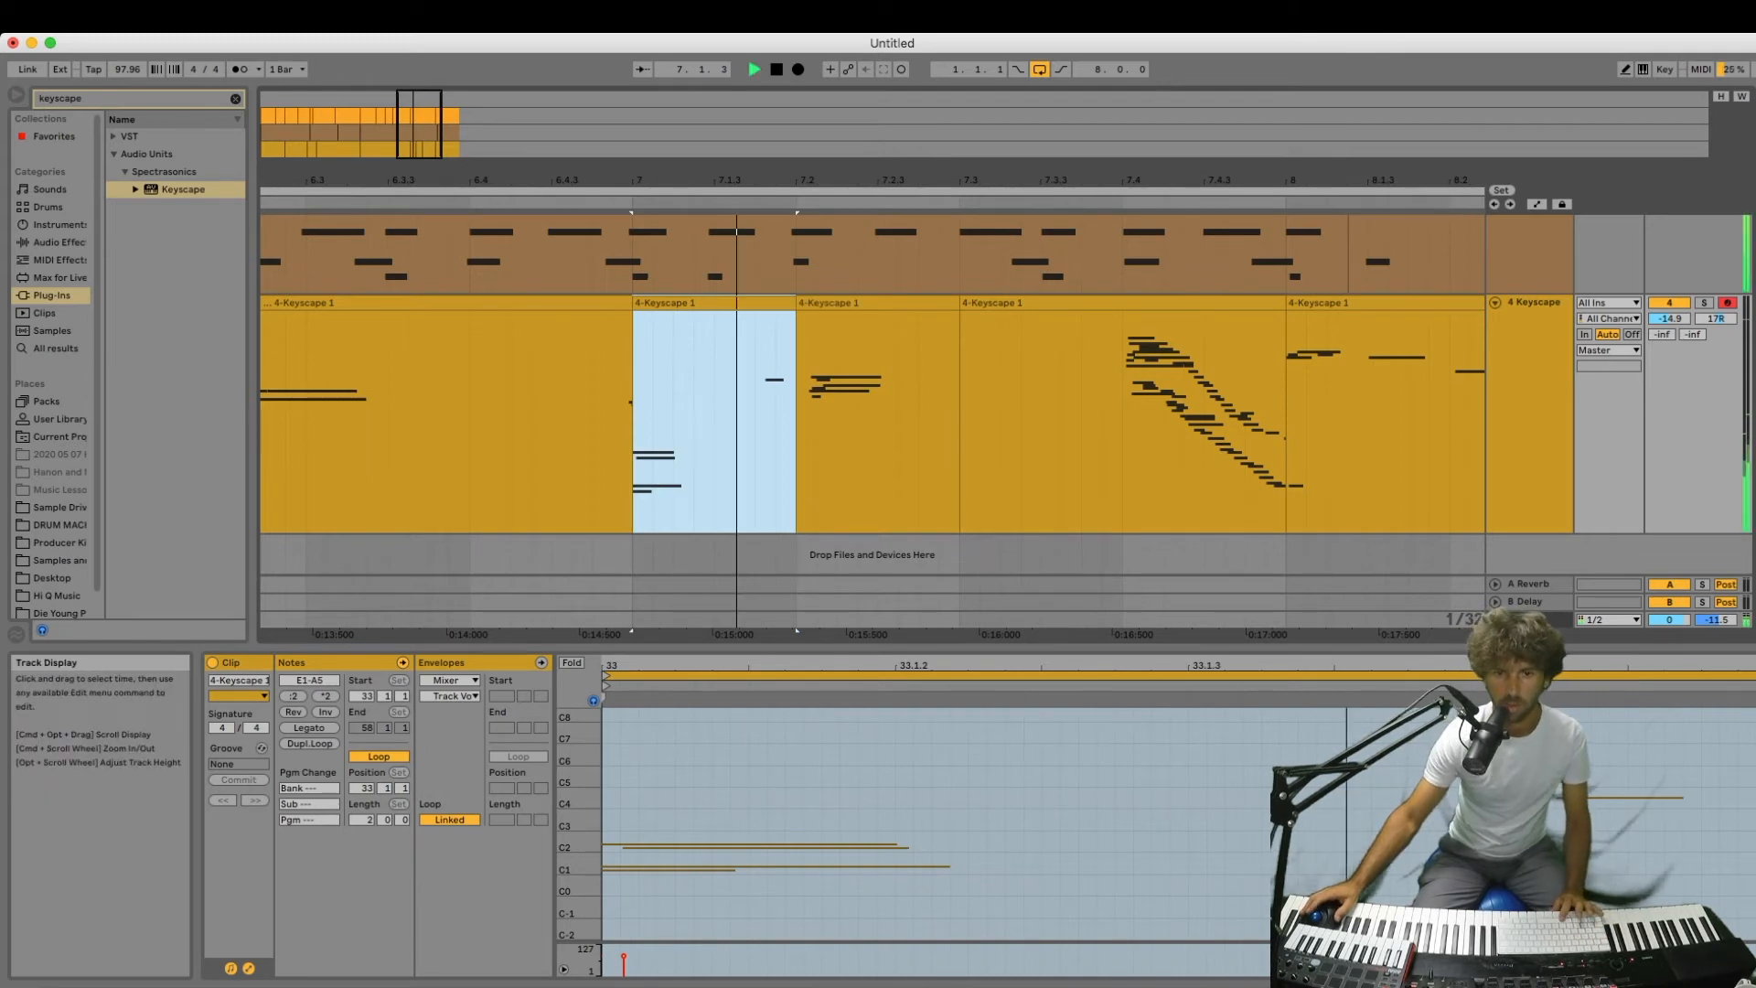
Shift the loop of the one-beat Keyscape clip at bar 7 to 35.1.1 and audition the take.
left_click(769, 676)
key("alt+space")
key("Up")
key("alt+space")
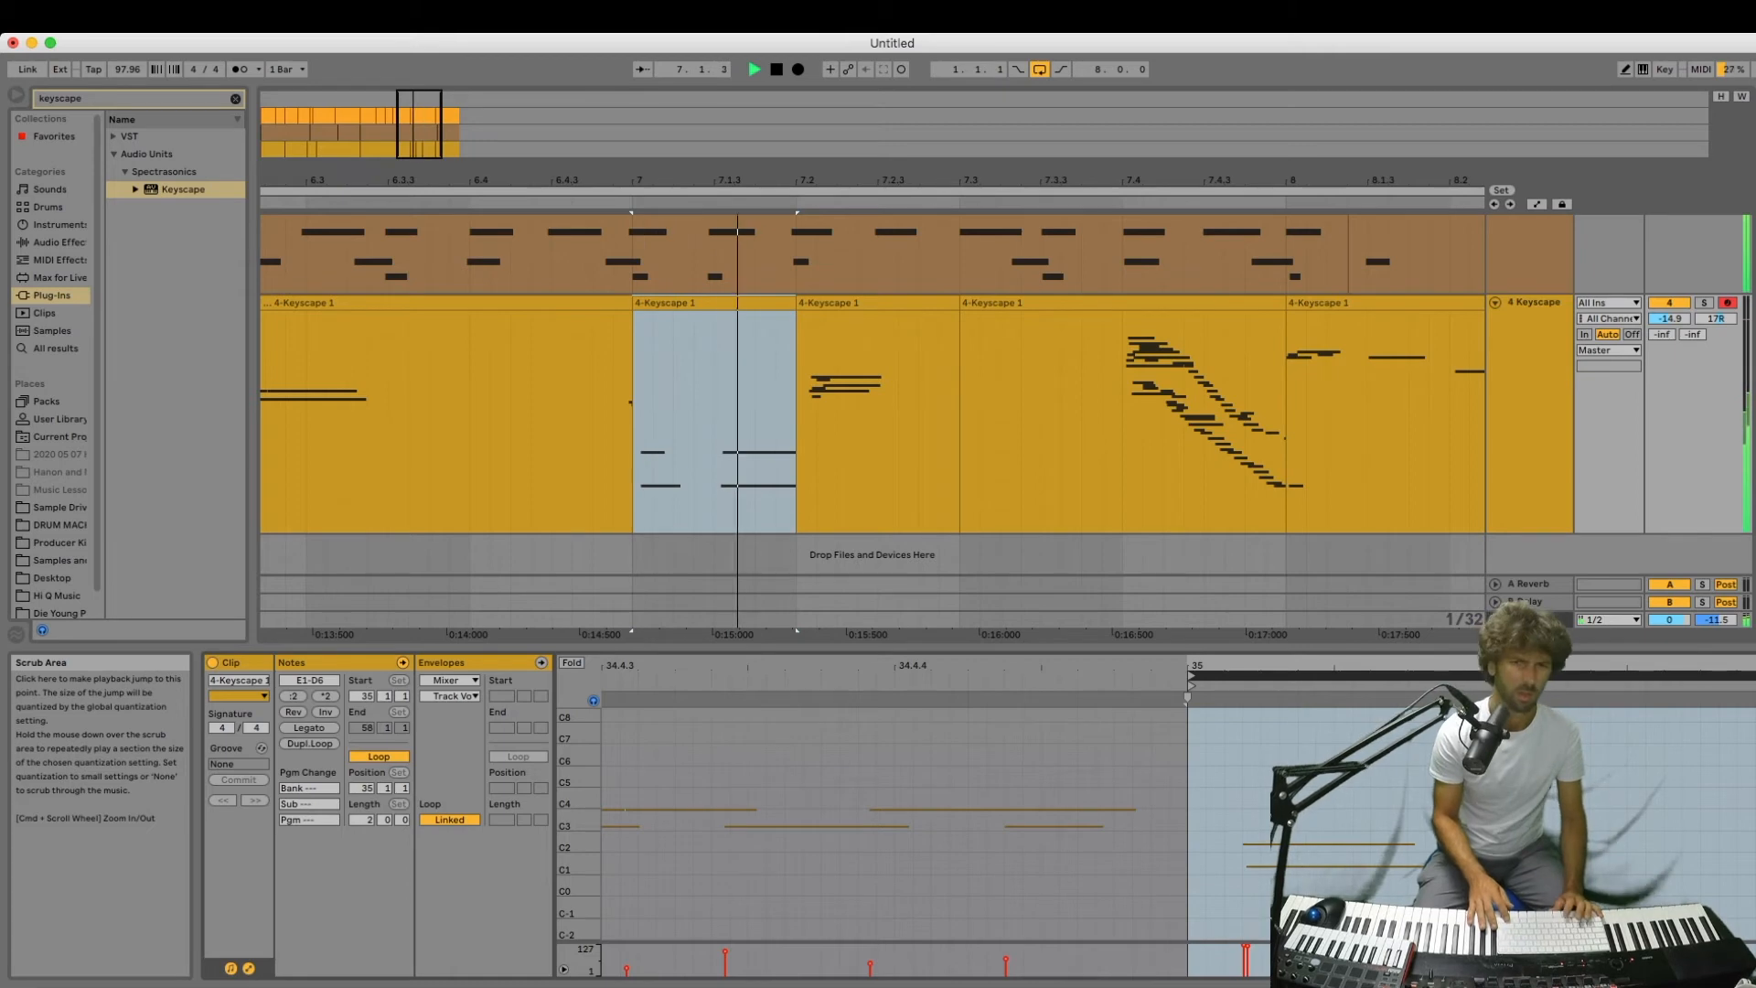
key("space")
Split the Keyscape clip starting at 7.3 at 7.4, shift its first part's loop to 29.1.1, and audition it.
left_click_drag(1122, 421, 961, 421)
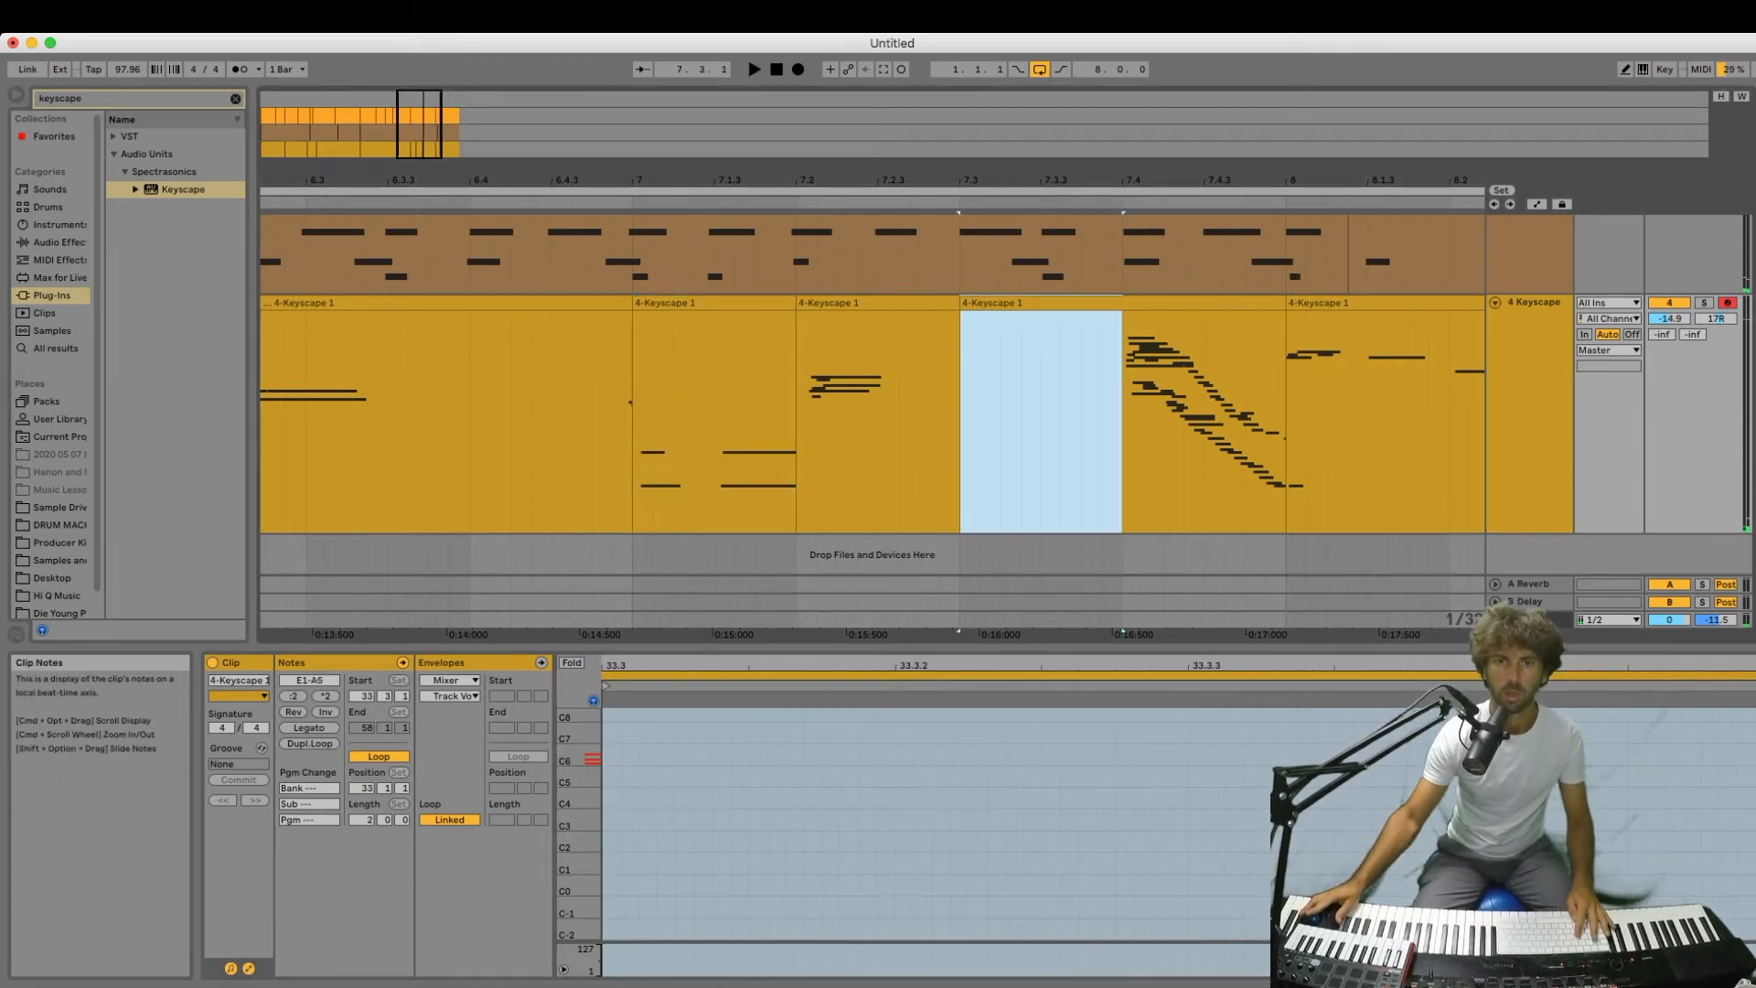
left_click(914, 676)
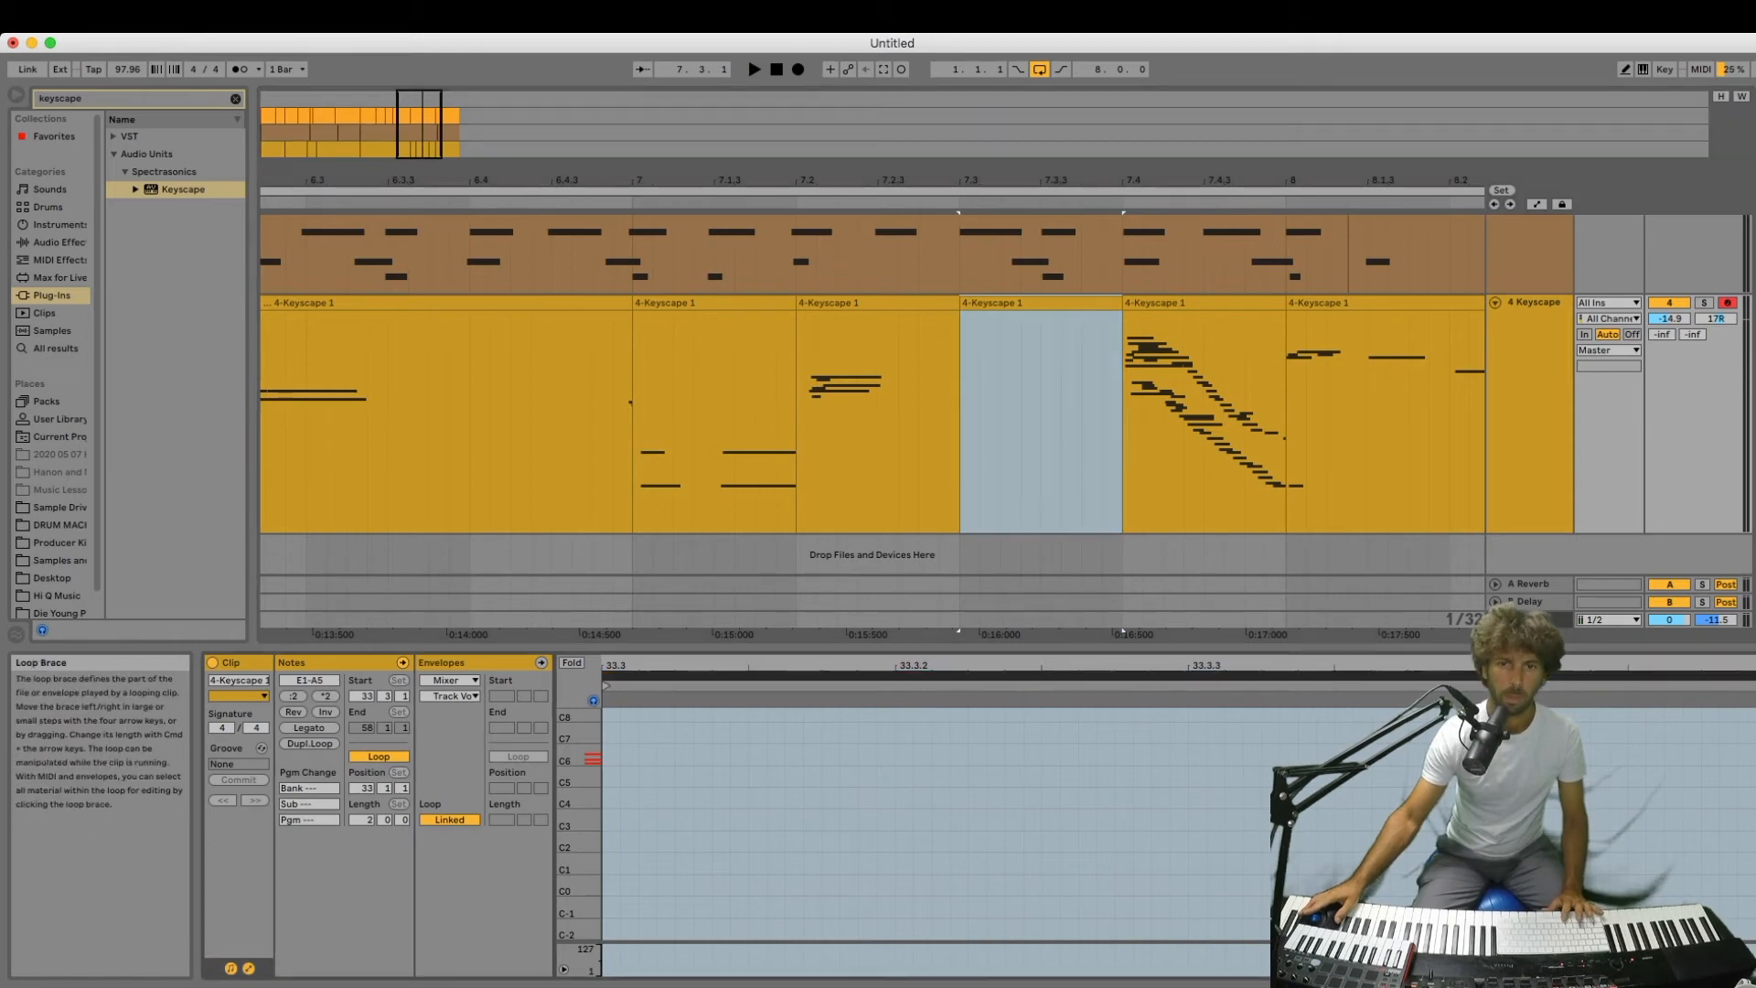
key("space")
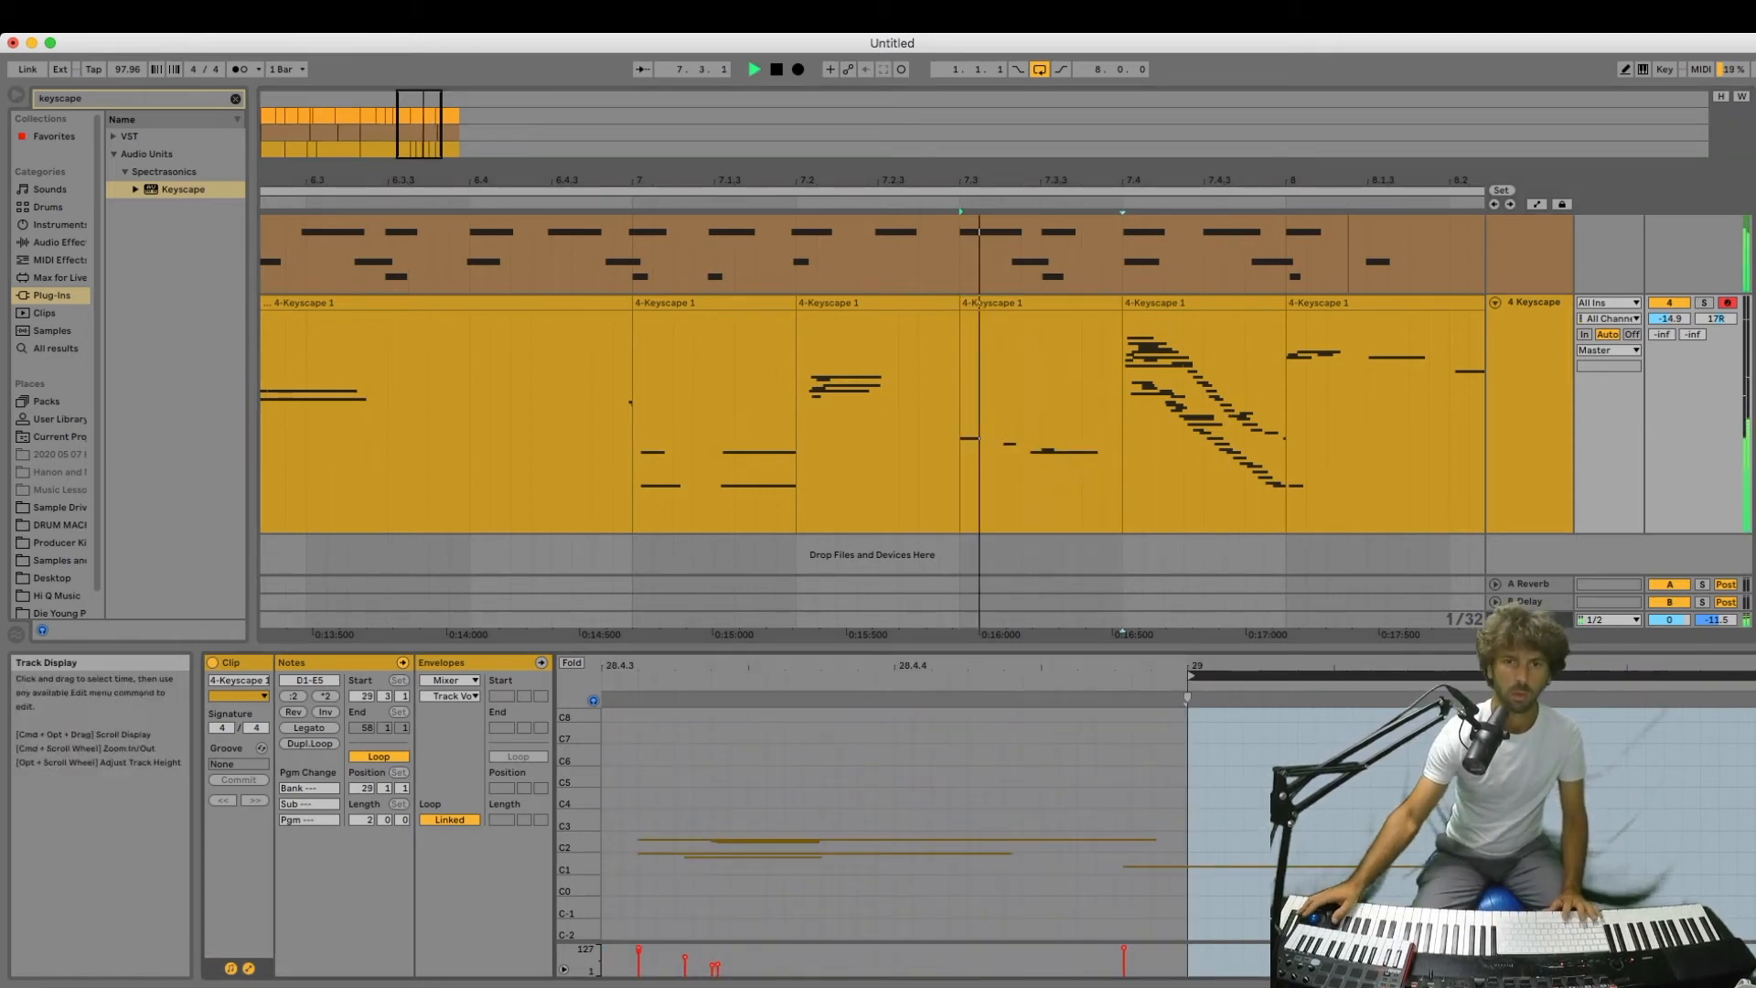
key("space")
Extend the start of the Keyscape clip at 7.3 back by about a quarter beat and audition the part from before bar 7.
left_click_drag(961, 303, 913, 302)
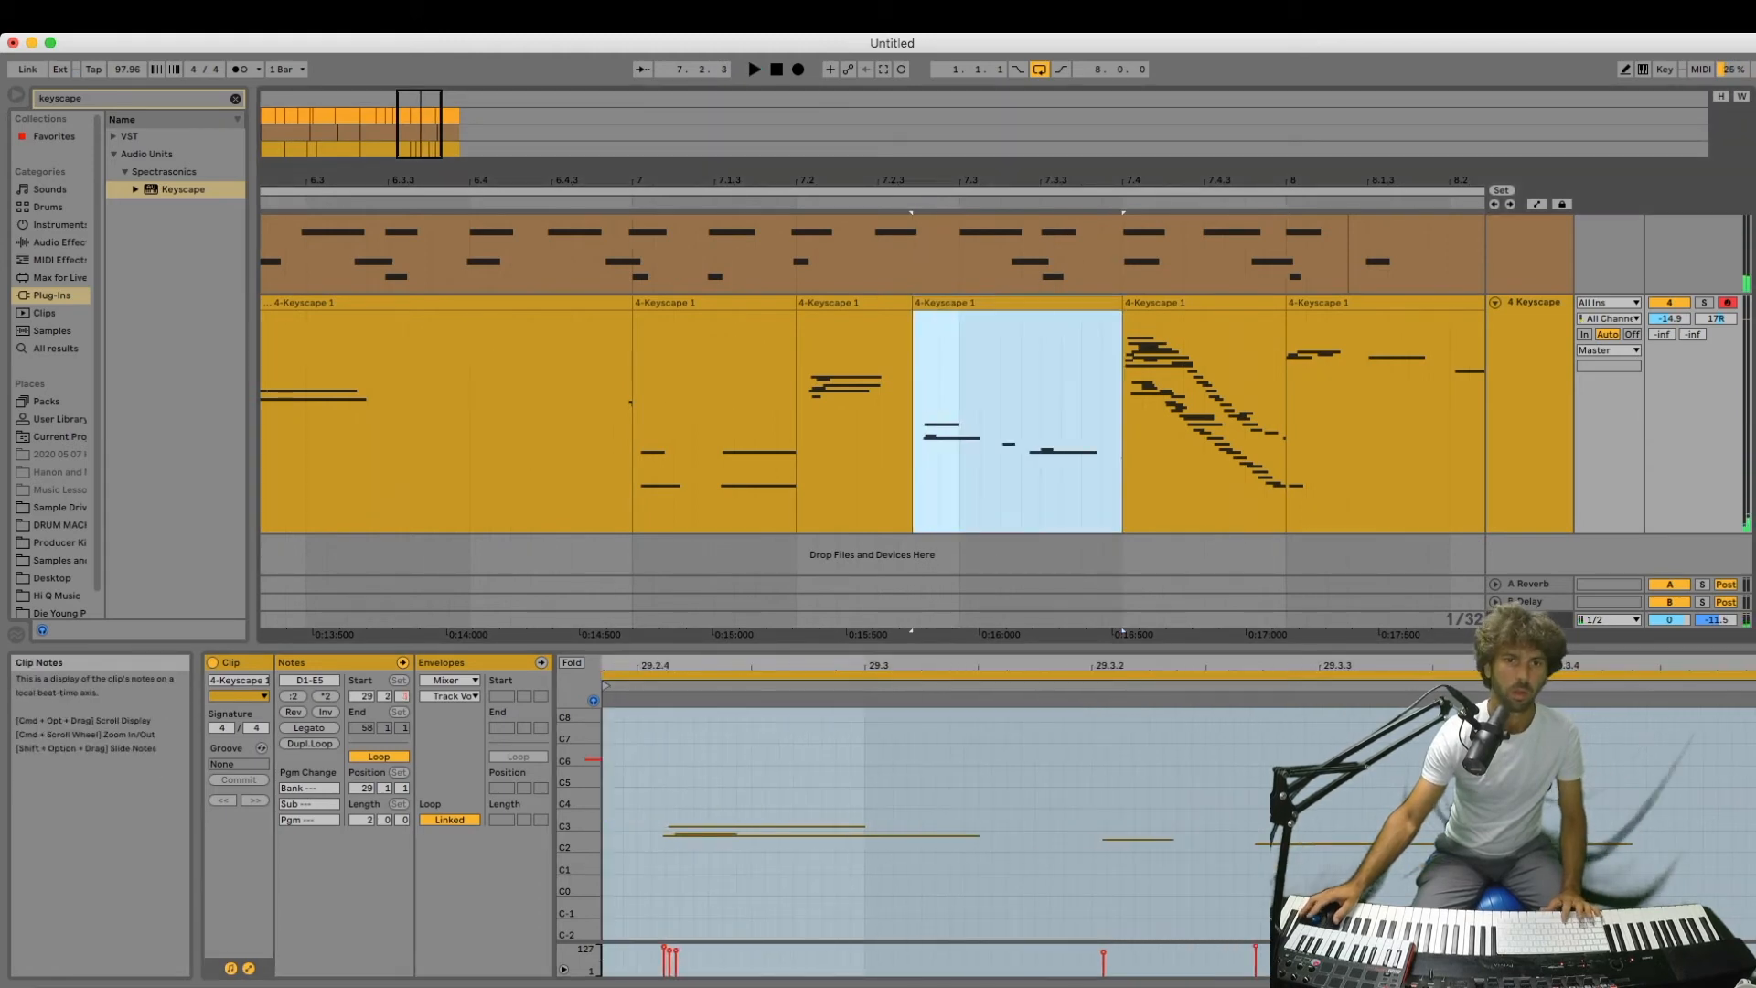
left_click(573, 393)
key("space")
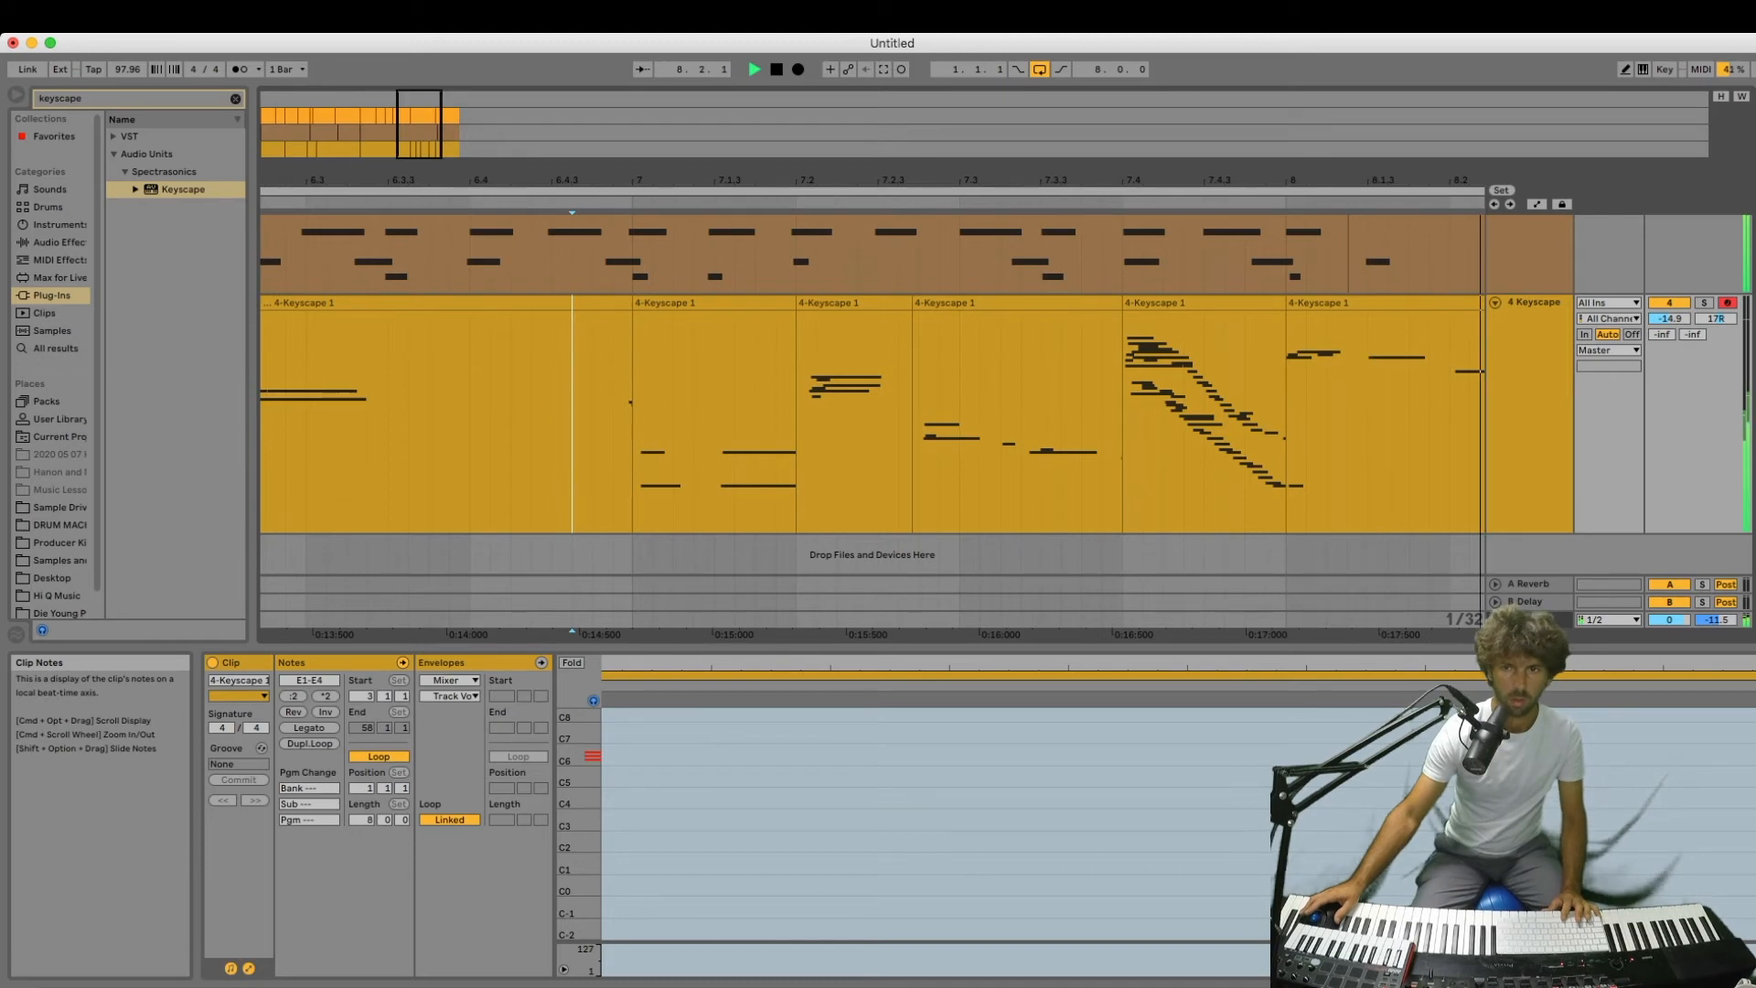
Audition the Keyscape part from 6.4 onward through the whole eight-bar loop.
left_click(470, 398)
key("space")
key("space")
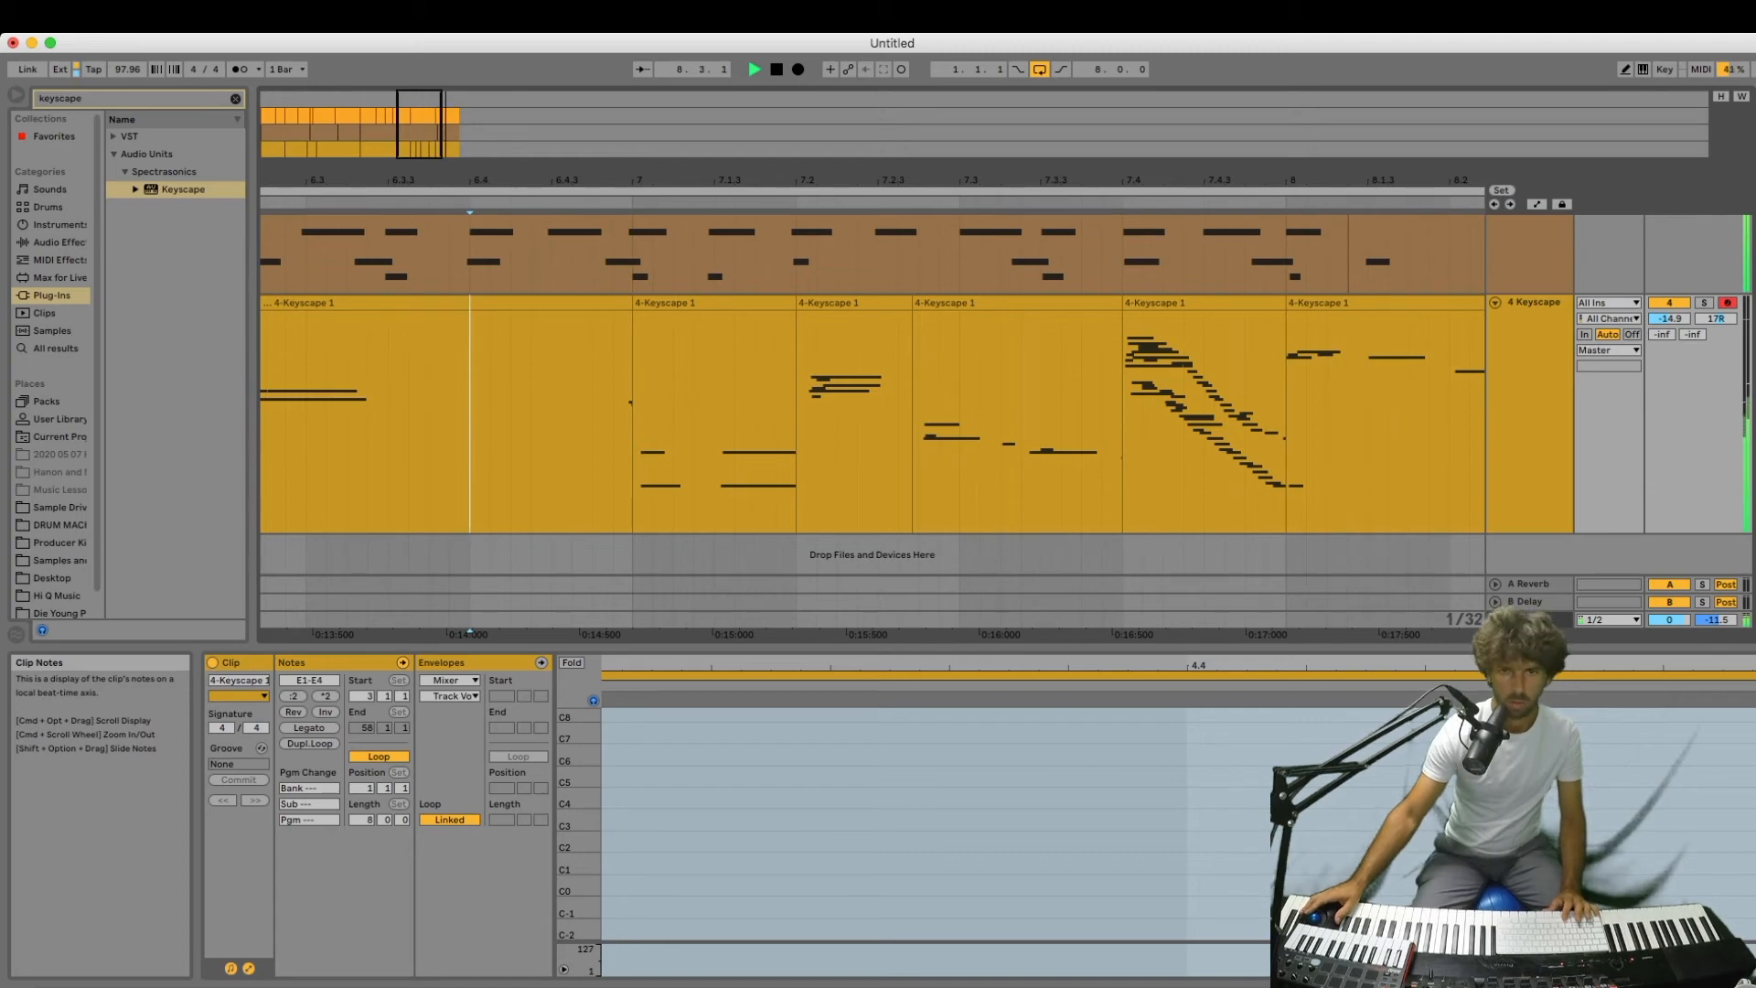
left_click_drag(678, 180, 390, 41)
scroll(390, 366, "left", 3)
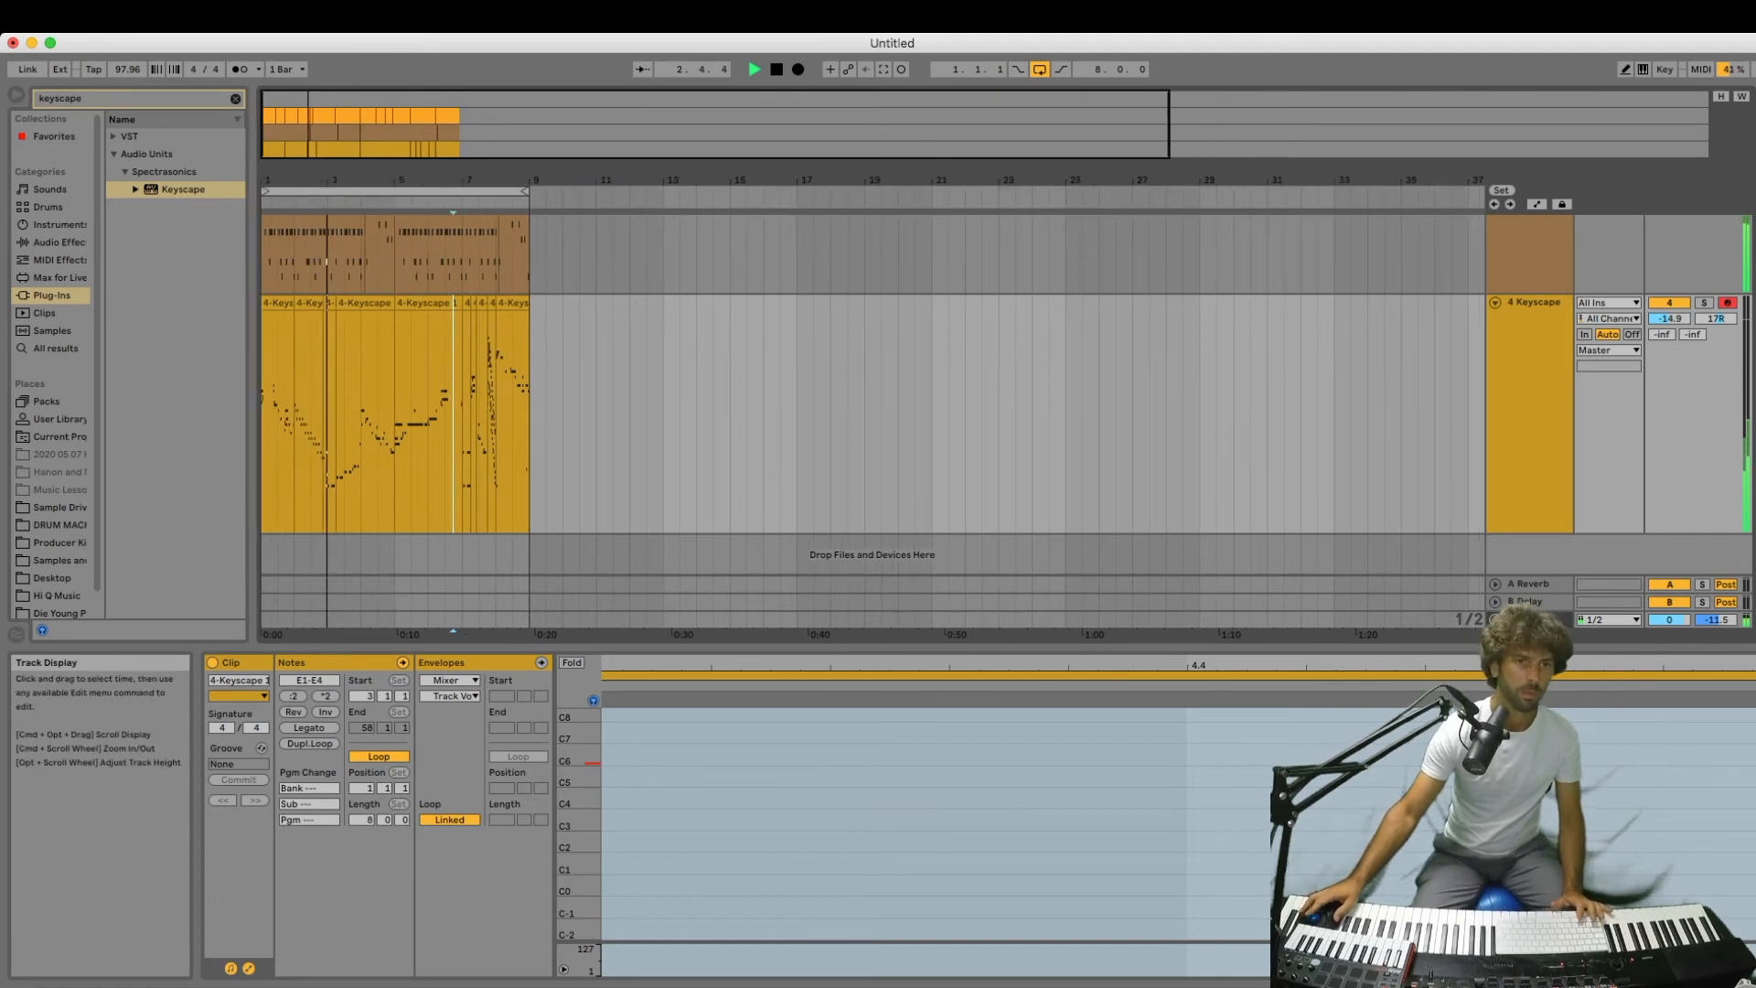
left_click_drag(302, 180, 308, 215)
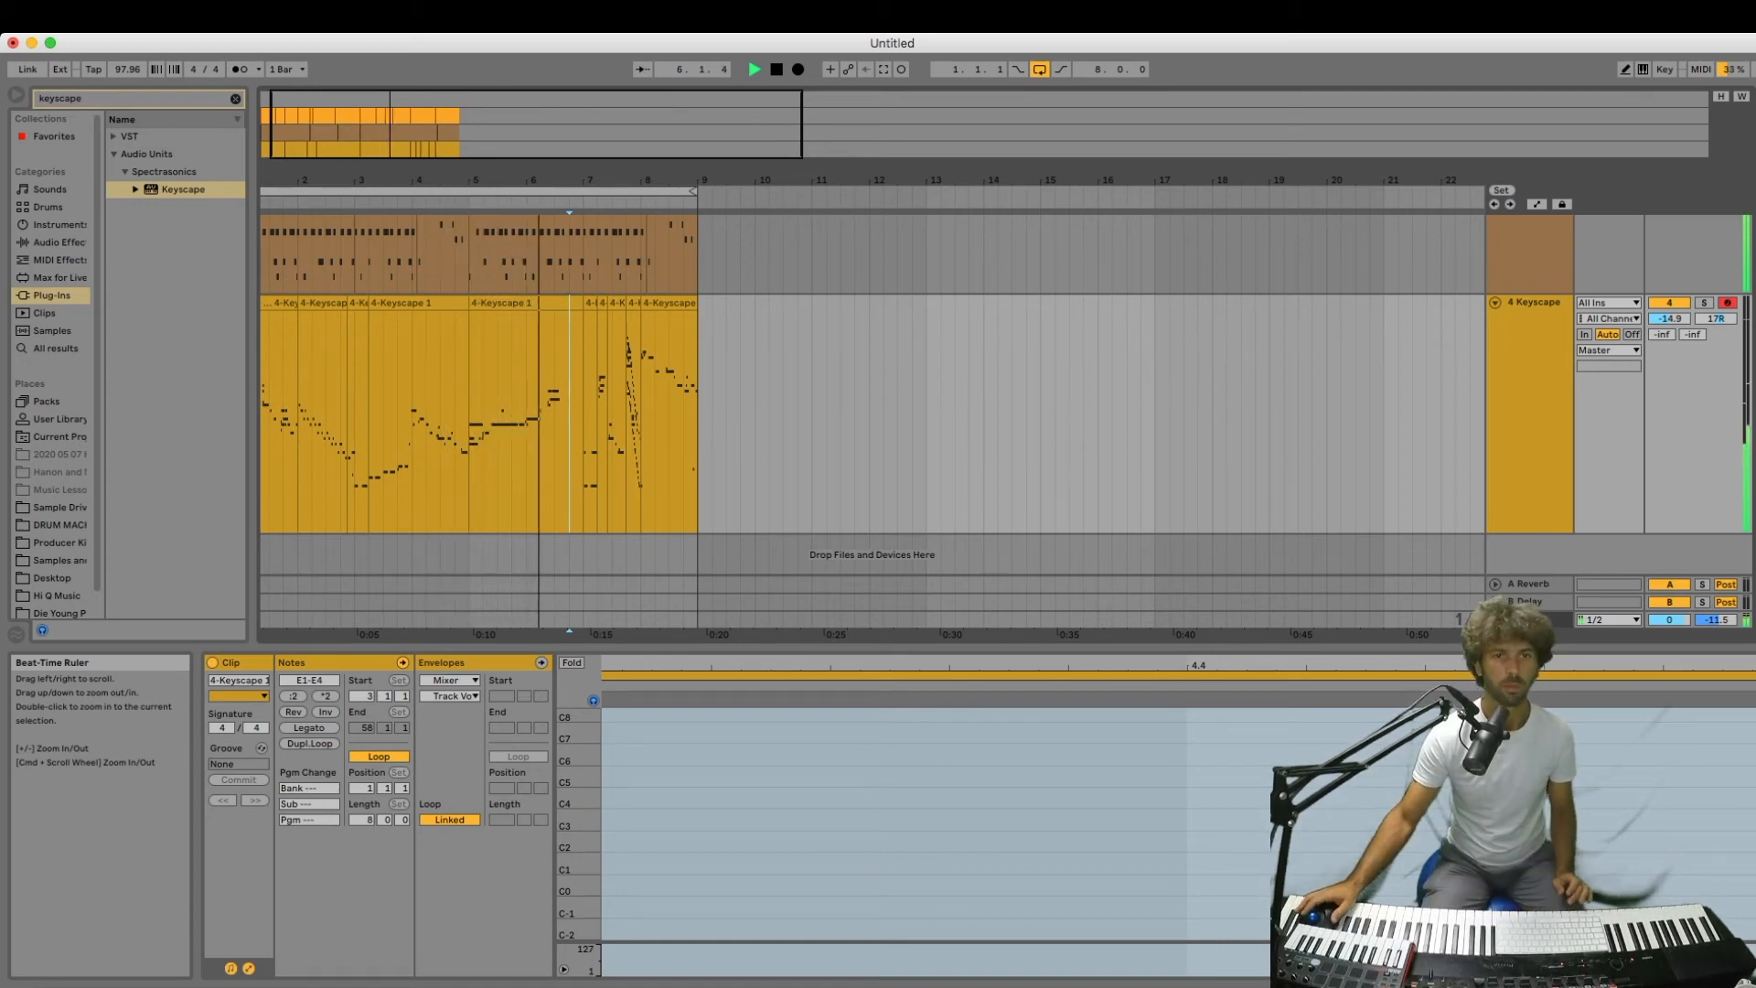
key("space")
Swap the two four-bar halves of the Keyscape part, placing the bar 5–8 clips first, and audition the rearranged loop.
left_click(529, 303)
left_click(402, 303)
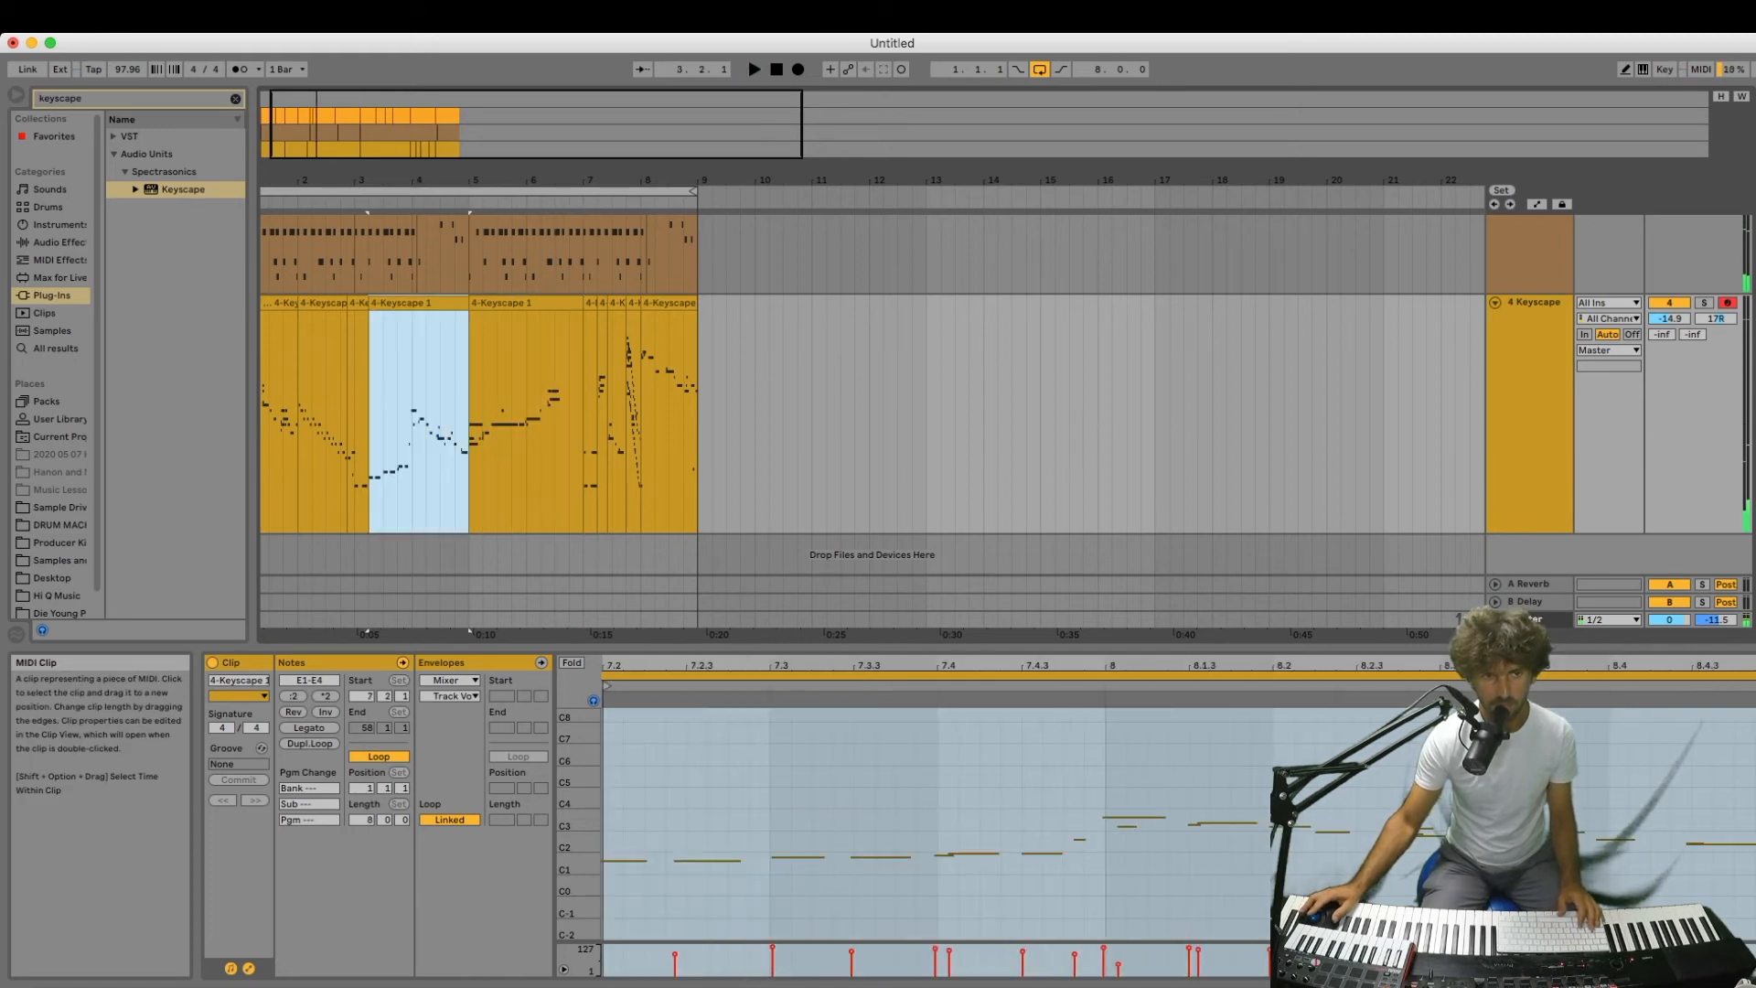
left_click(280, 303, "shift")
scroll(280, 303, "left", 2)
left_click_drag(280, 303, 737, 303)
left_click(529, 303, "shift")
left_click_drag(529, 303, 300, 302)
key("space")
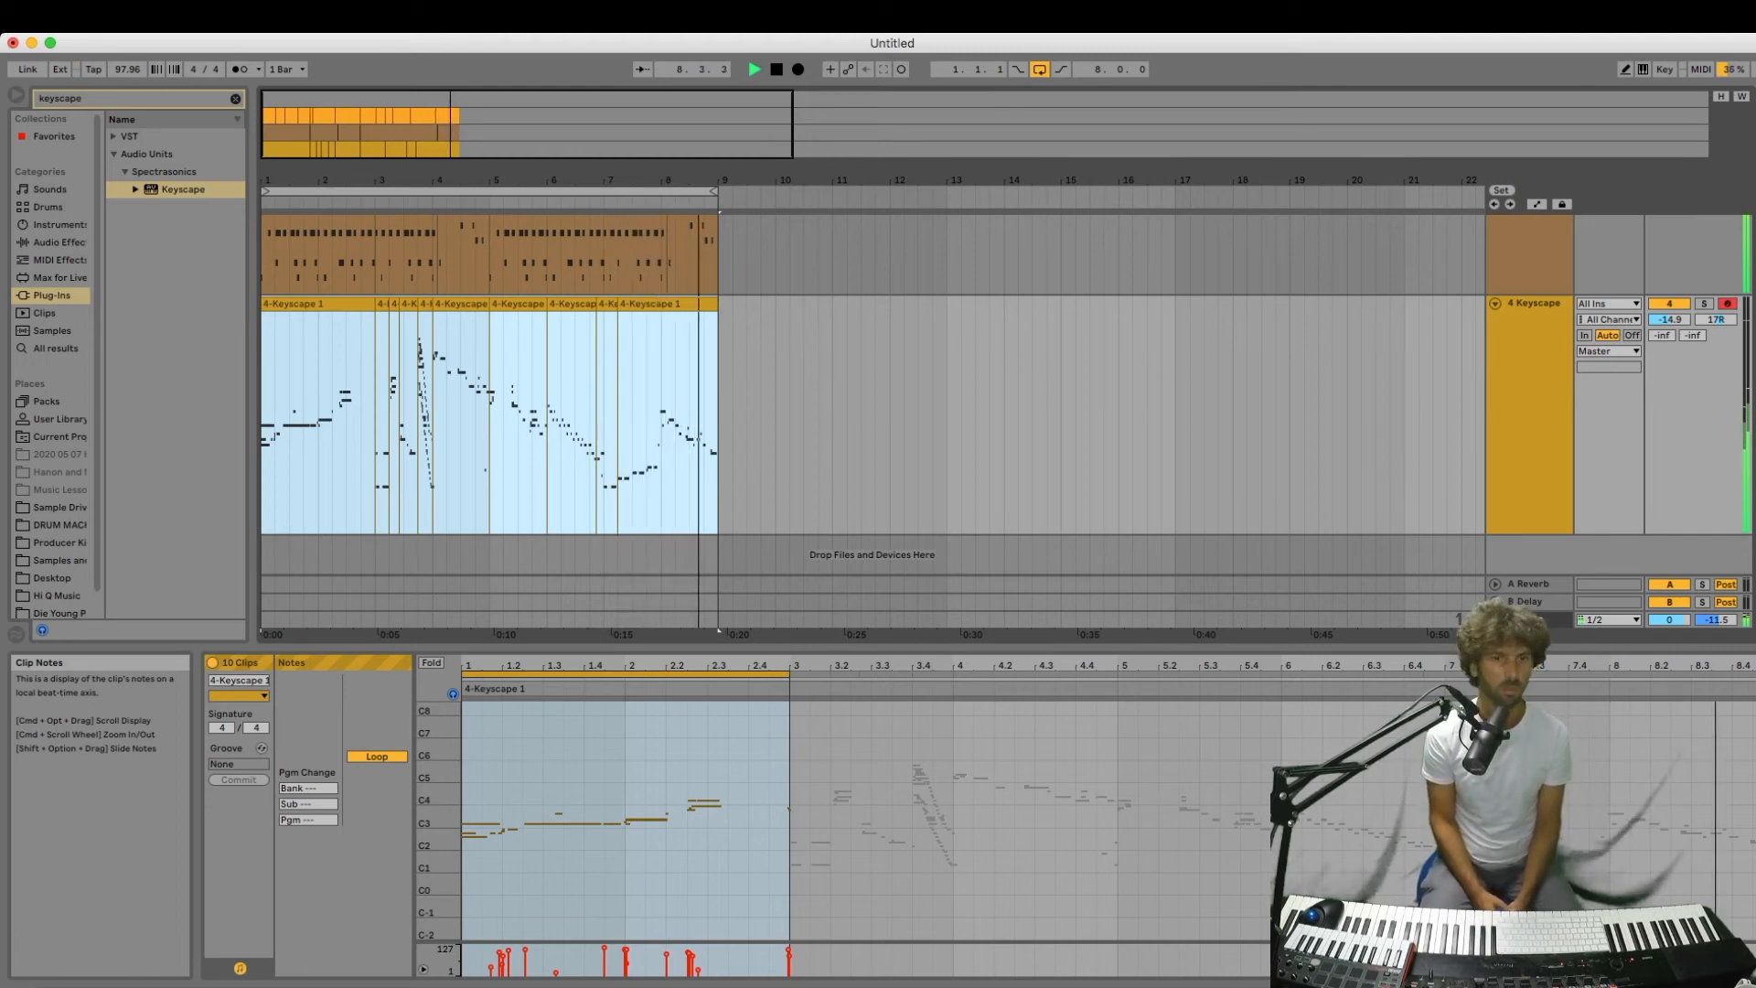
key("space")
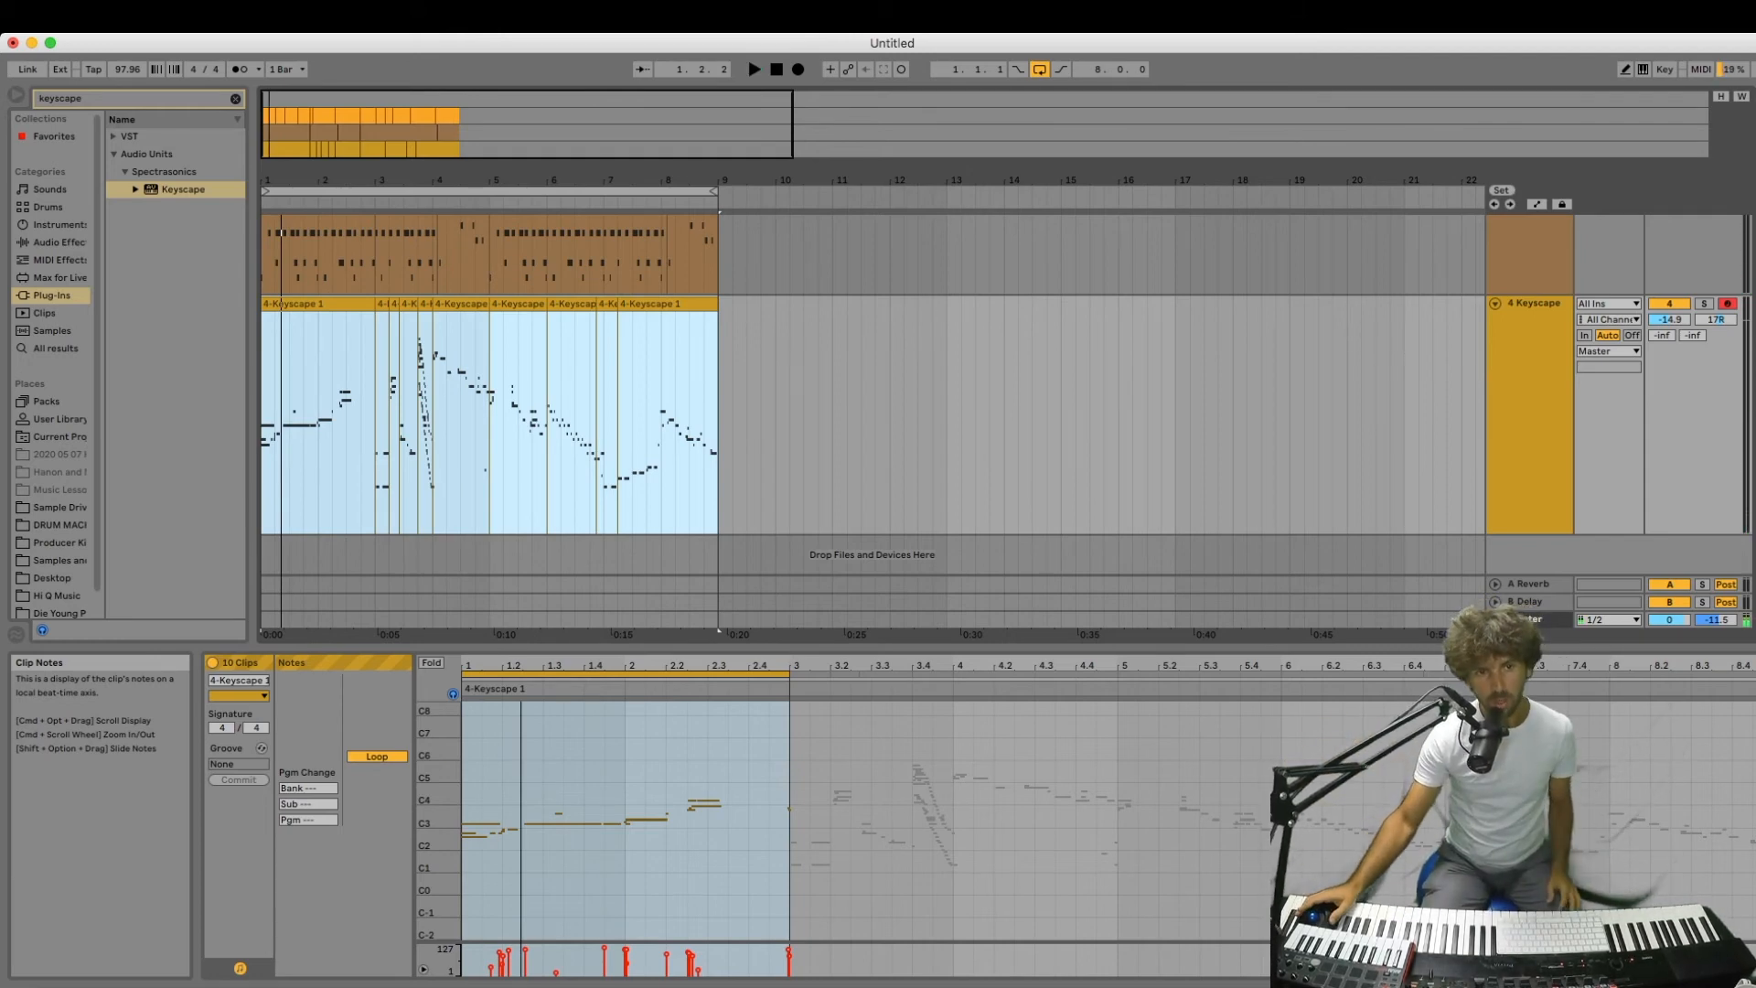
In the first Keyscape clip, delete the stray note directly following the short upper note near 2.2.3 and the very short A#2 note.
left_click(316, 289)
left_click(316, 304)
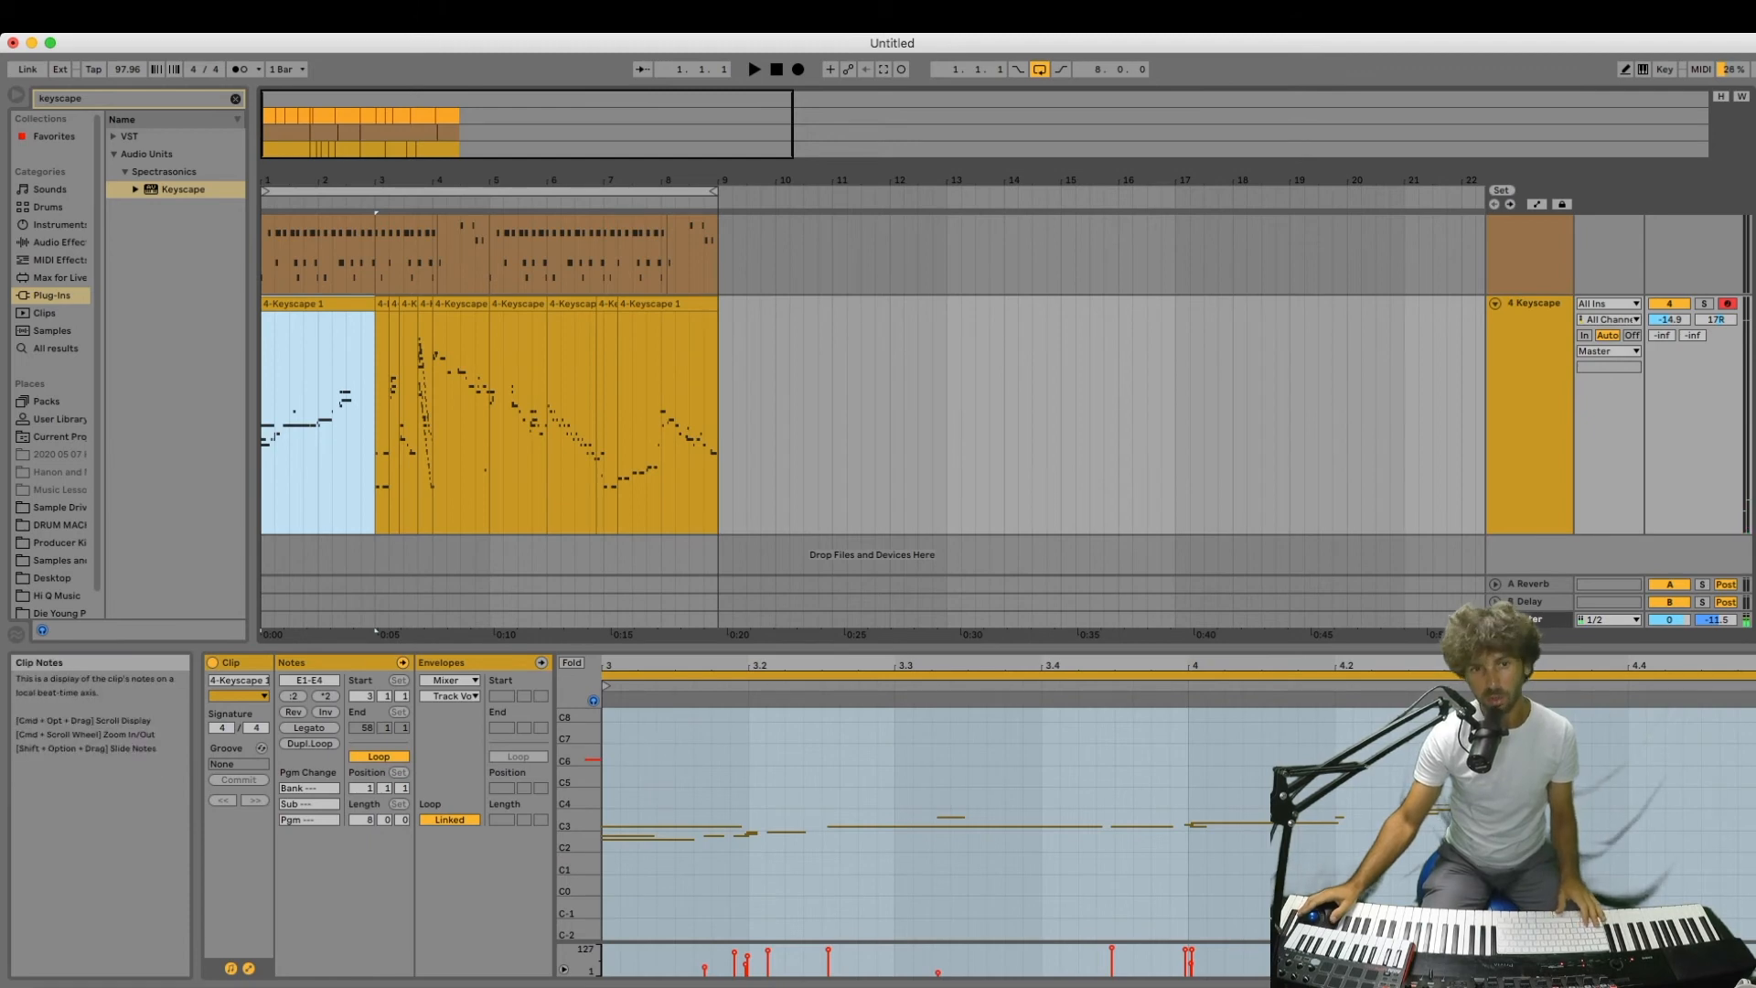
left_click(690, 777)
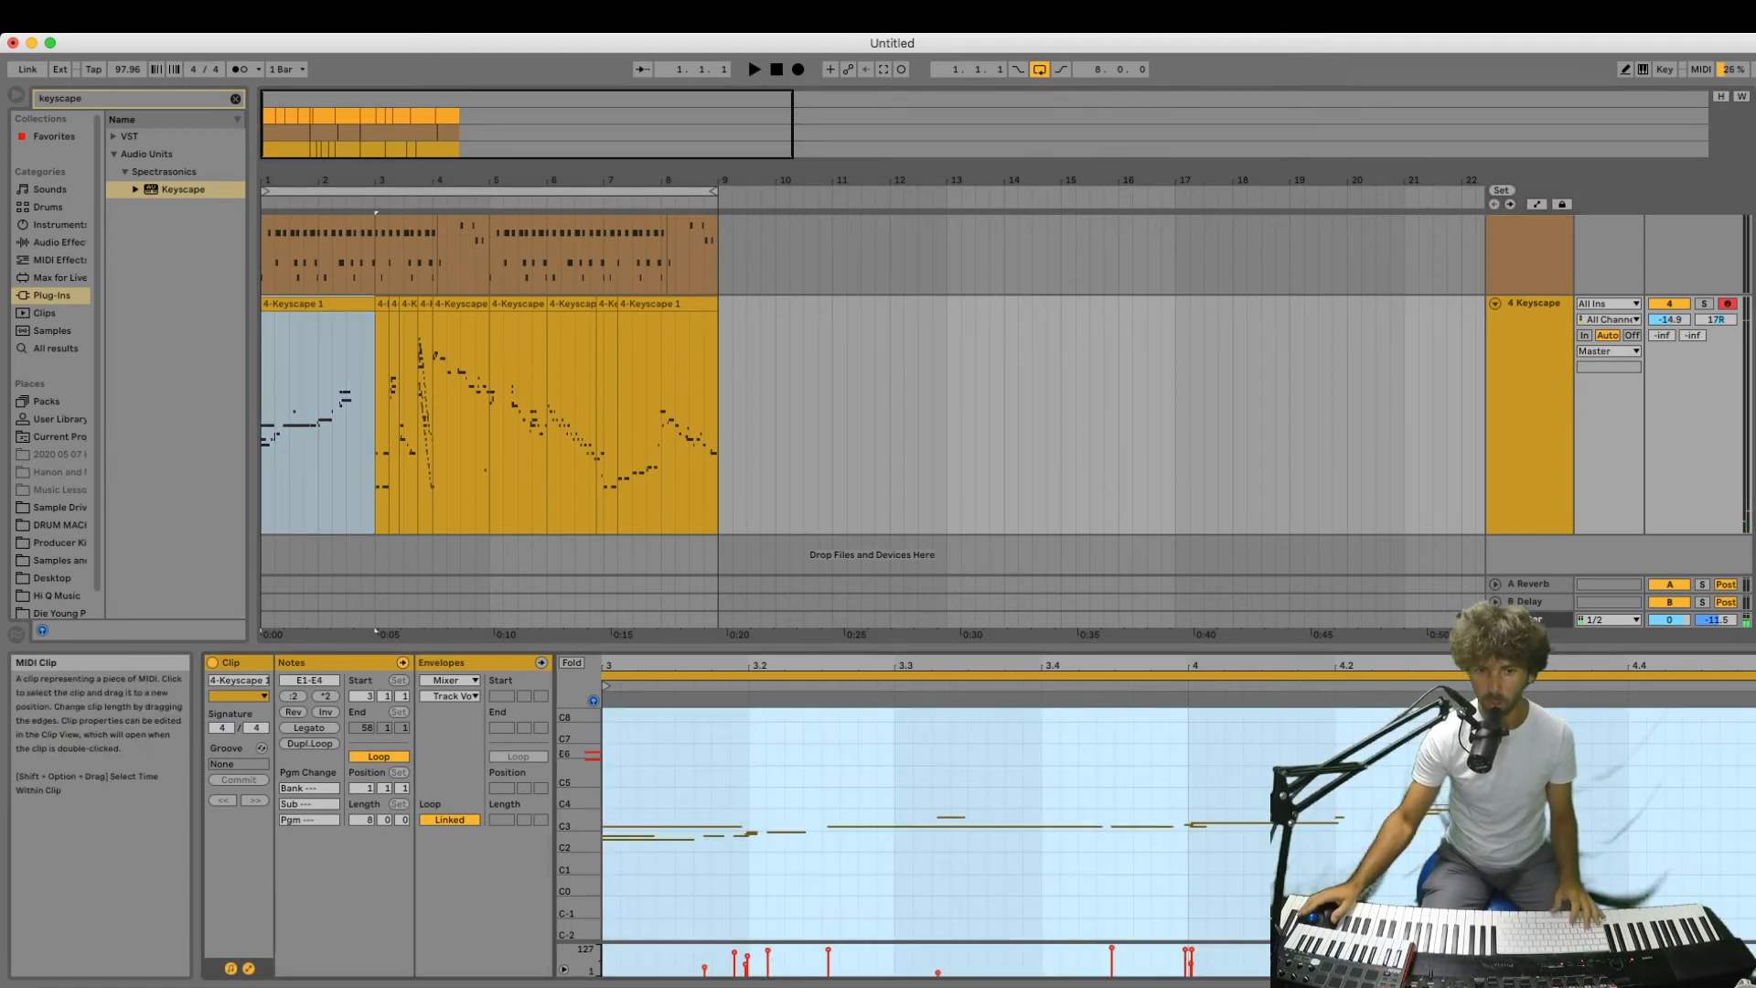
left_click_drag(689, 666, 690, 709)
left_click_drag(571, 819, 638, 813)
double_click(795, 898)
scroll(794, 898, "left", 8)
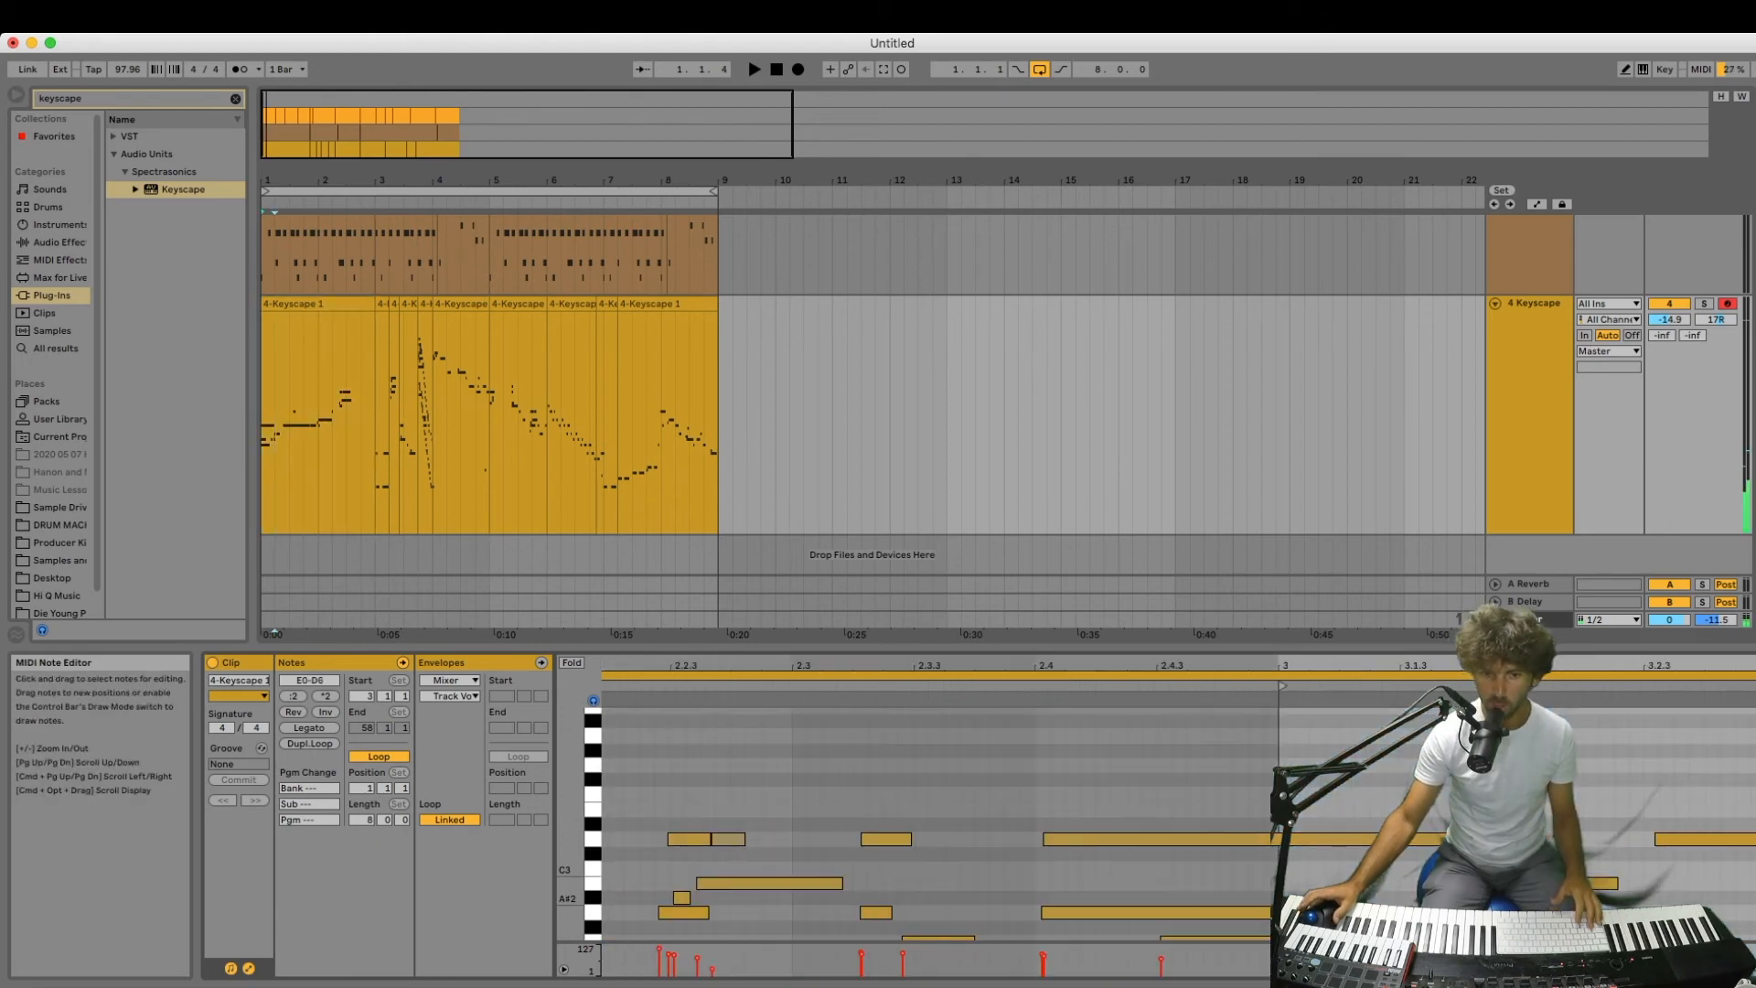
double_click(728, 839)
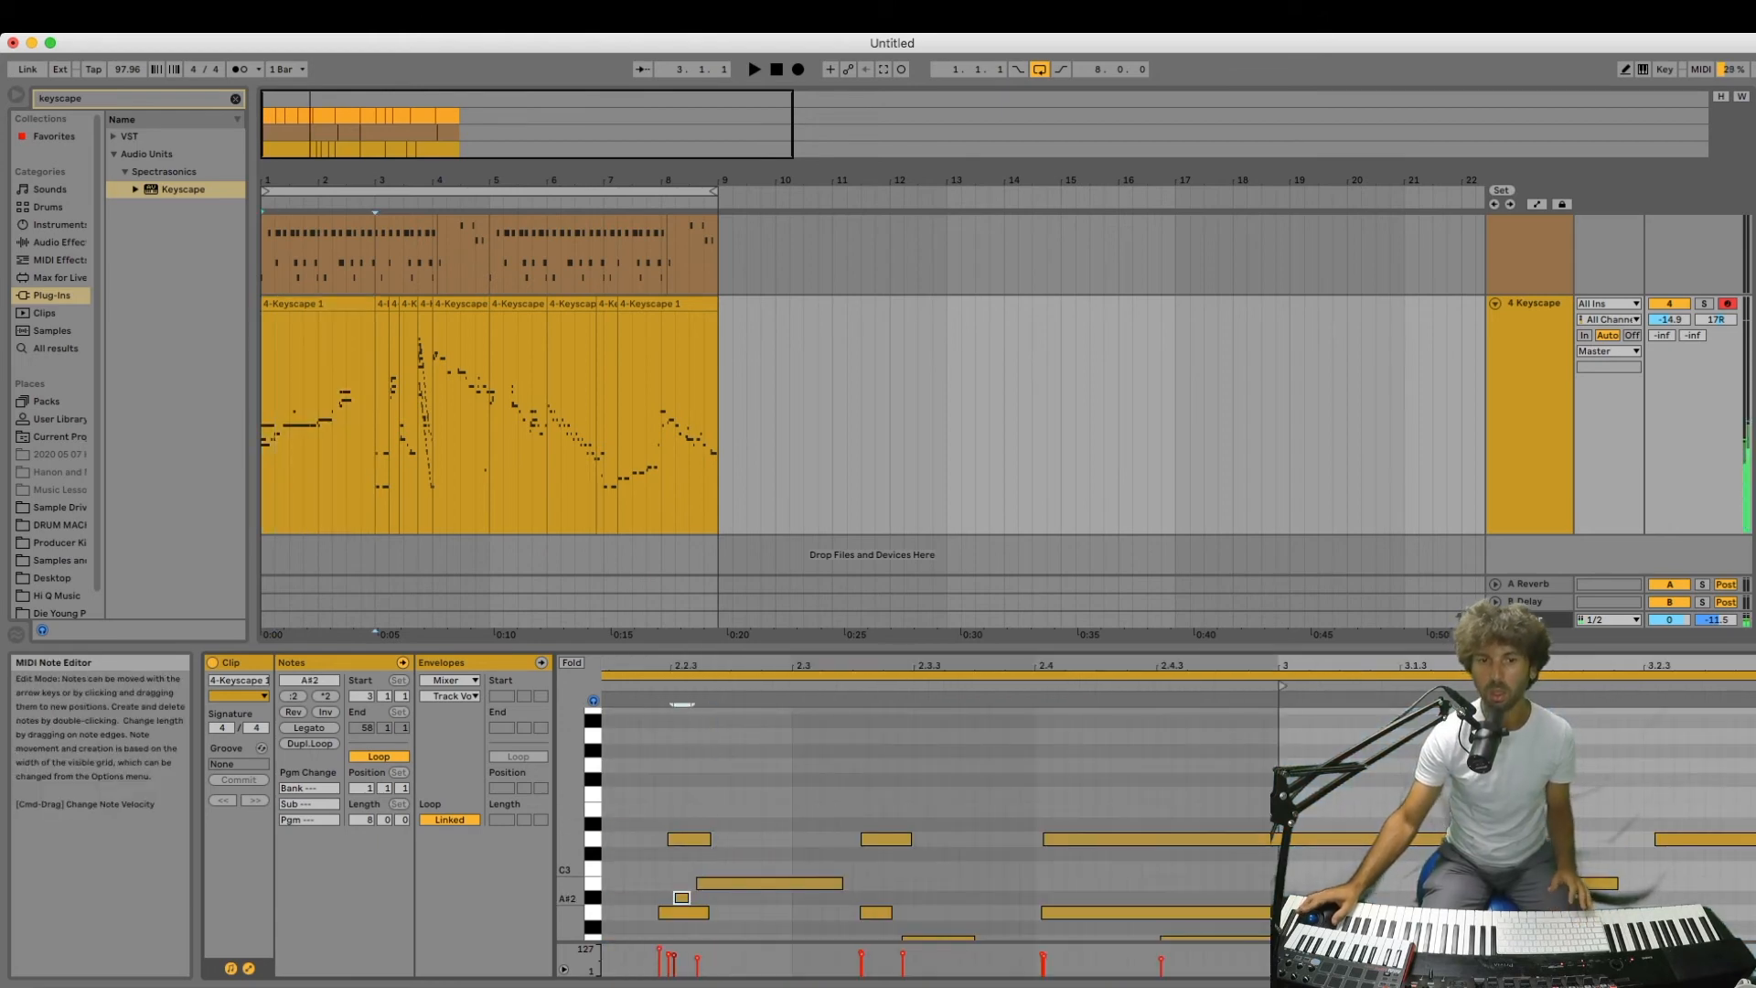
left_click(680, 898)
double_click(682, 898)
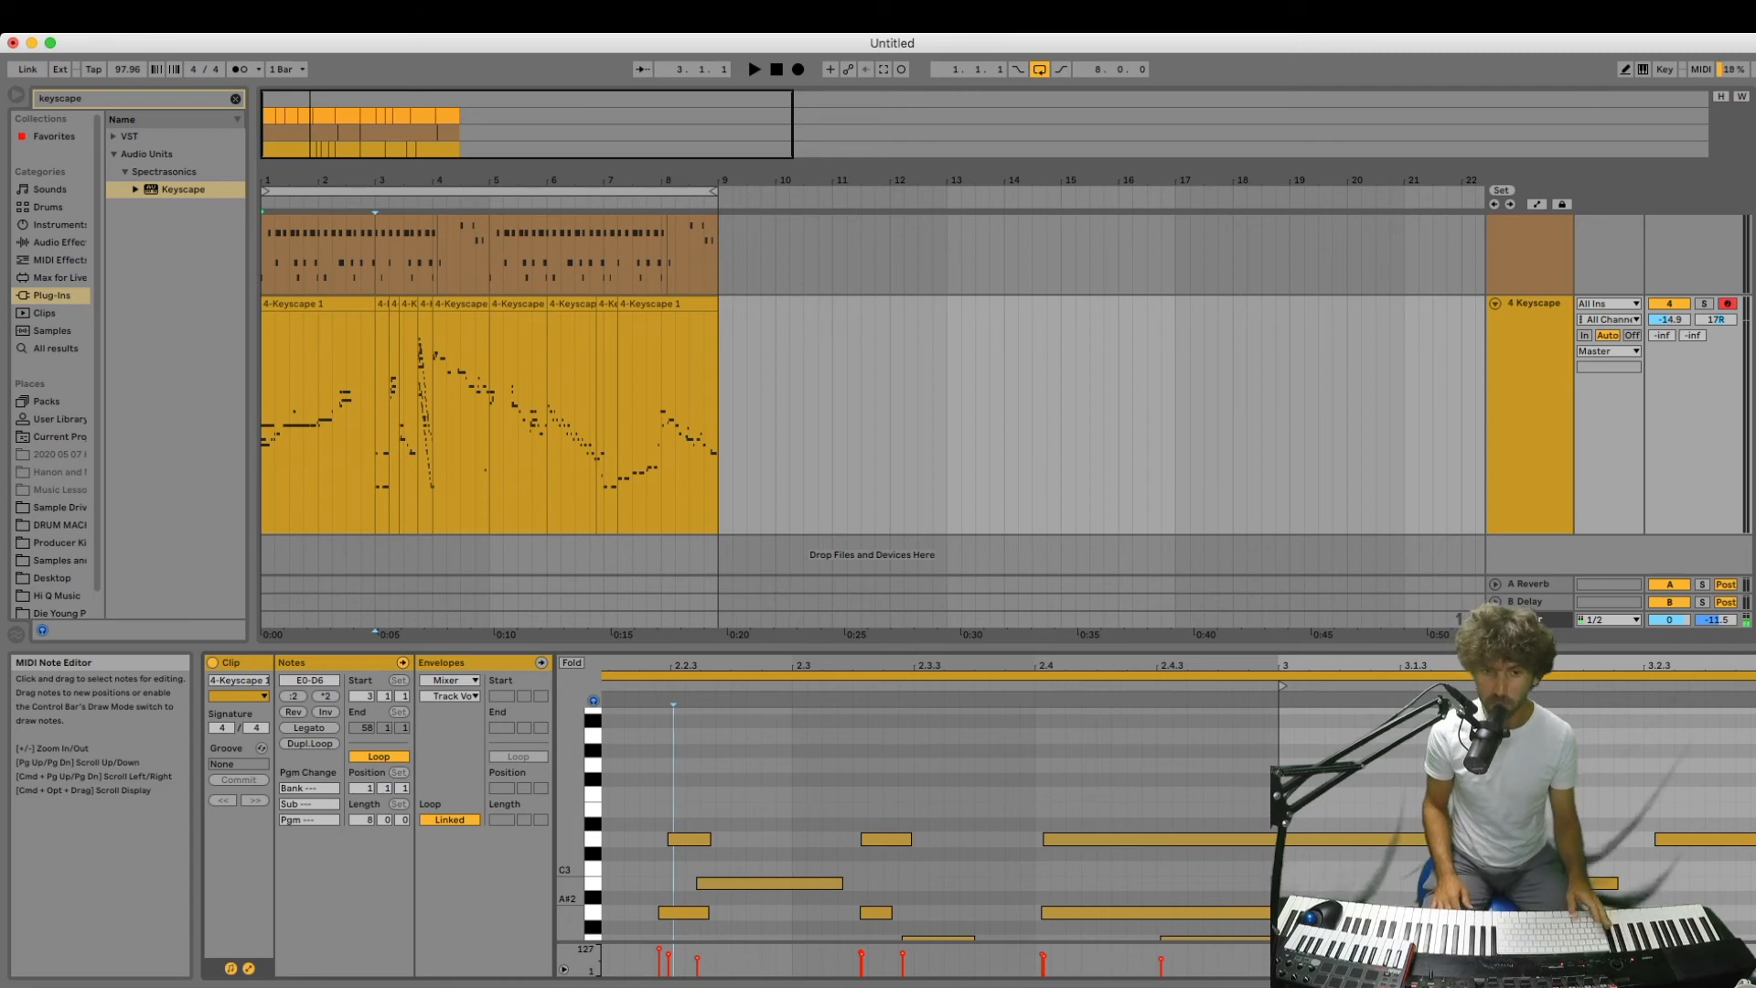
key("super+Tab")
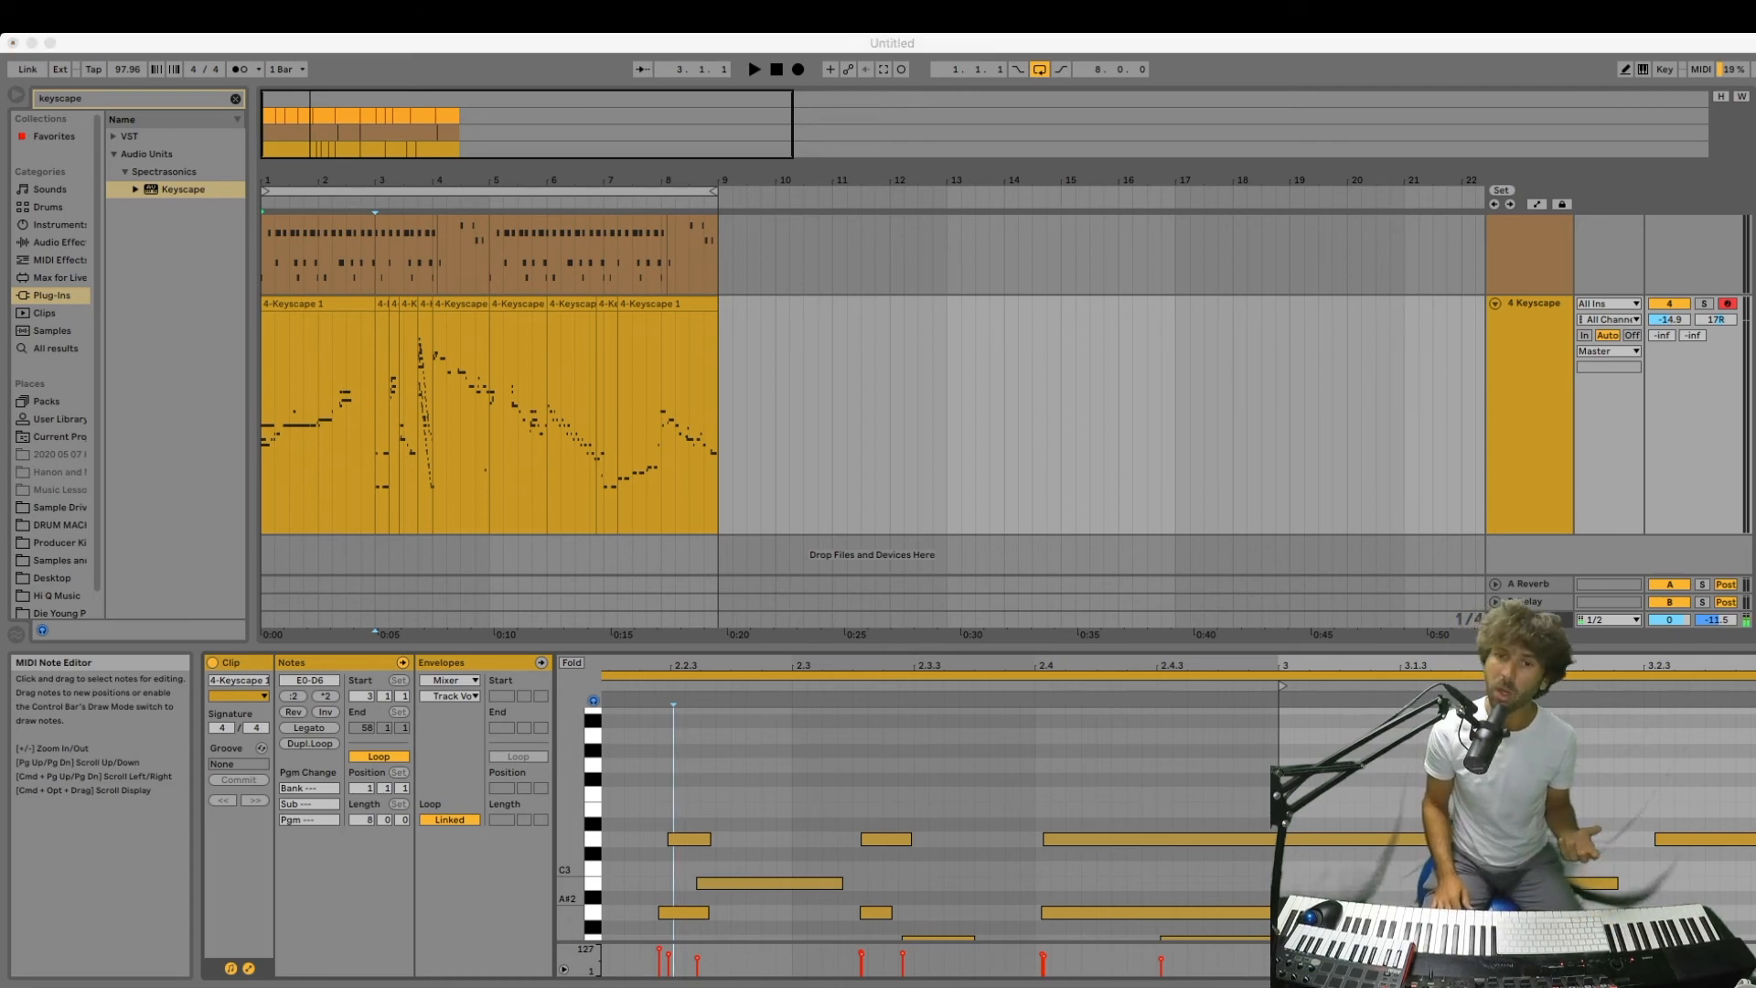